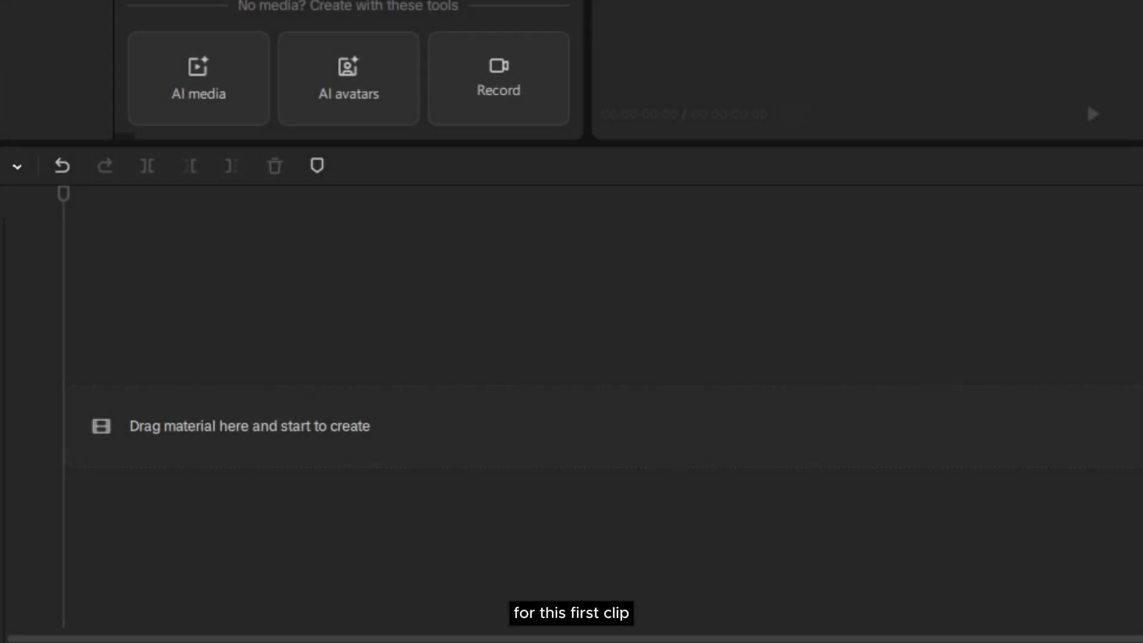
# Place the 1889view.jpg city photo on the timeline and set the project's aspect ratio to 16:9
pyautogui.moveTo(1142, 489); pyautogui.dragTo(158, 499)
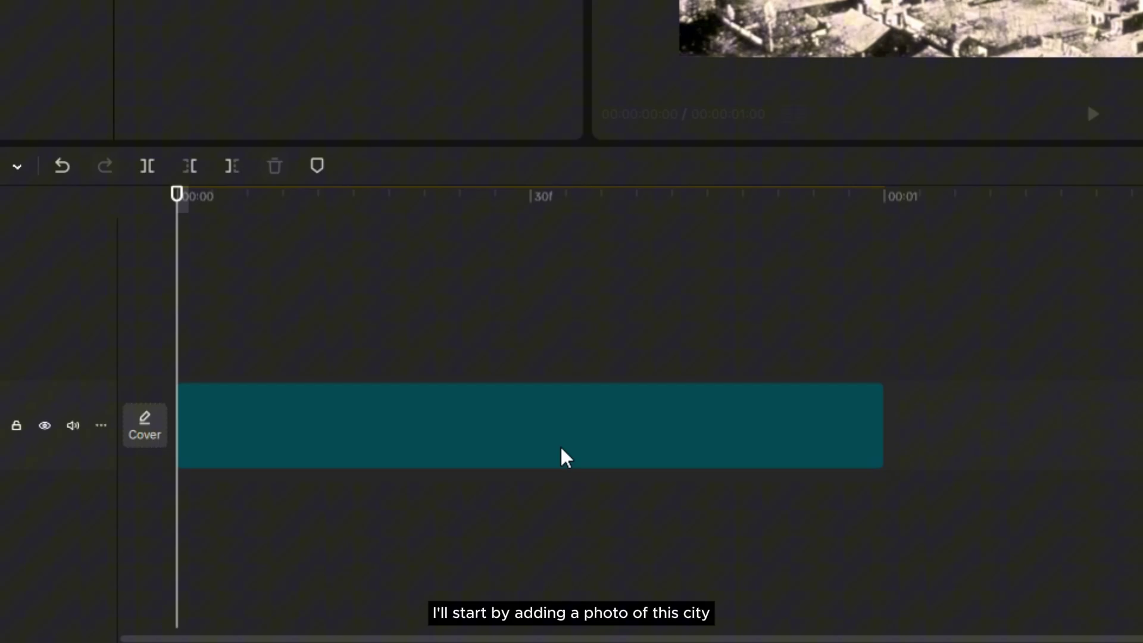
pyautogui.click(1010, 620)
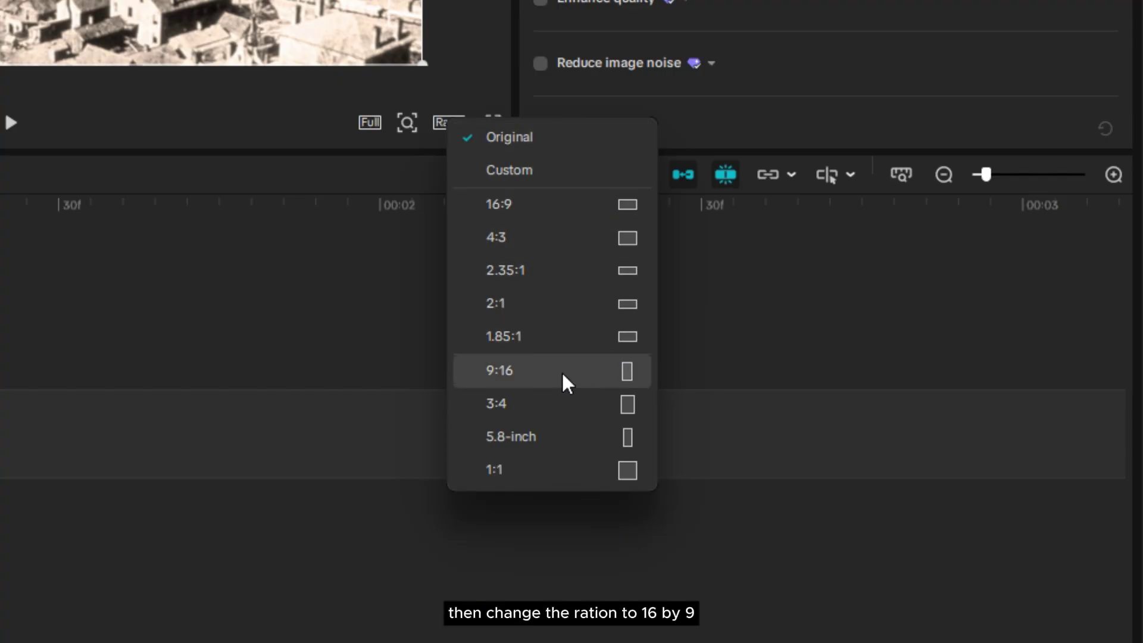
pyautogui.click(558, 196)
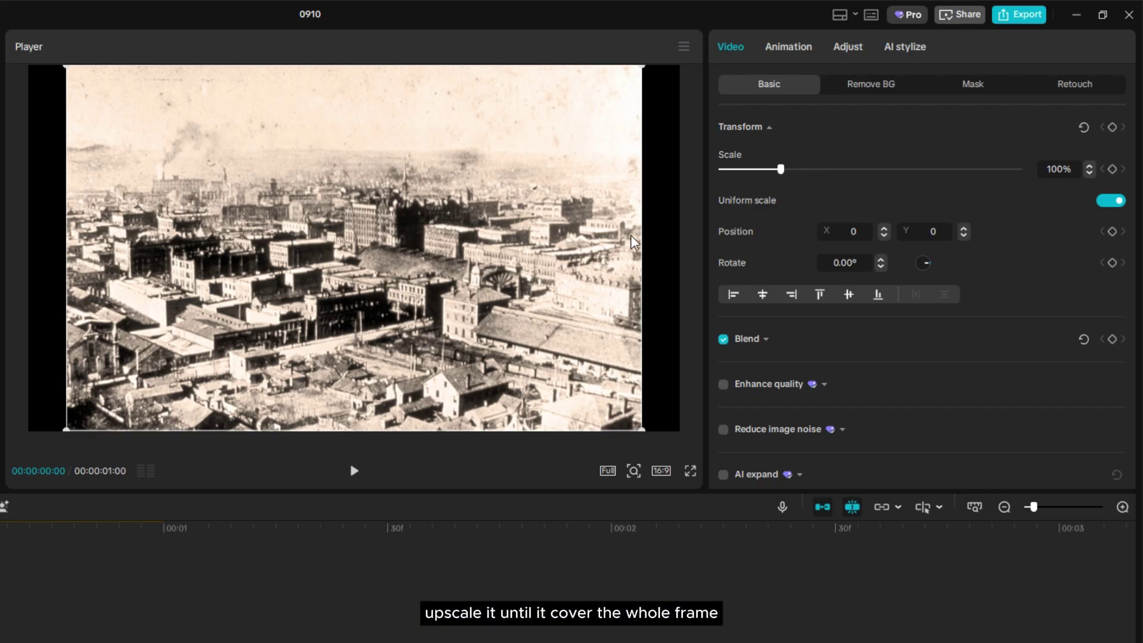
# Scale the city photo up until it fills the whole frame and extend its duration to about 3 seconds
pyautogui.moveTo(781, 169); pyautogui.dragTo(801, 170)
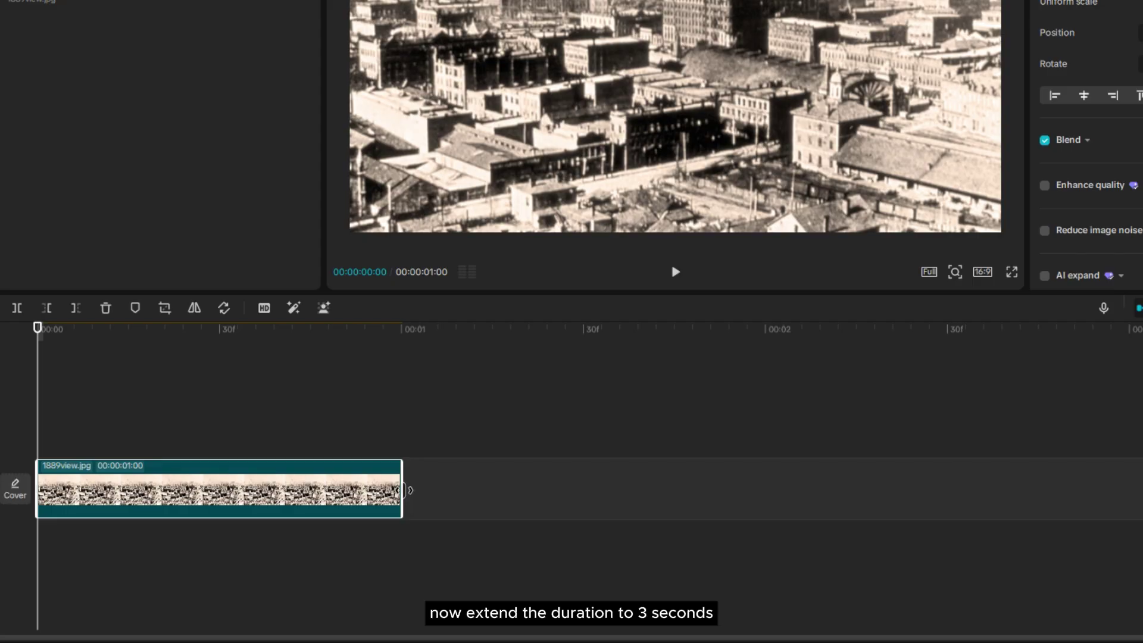
pyautogui.moveTo(405, 490); pyautogui.dragTo(1132, 542)
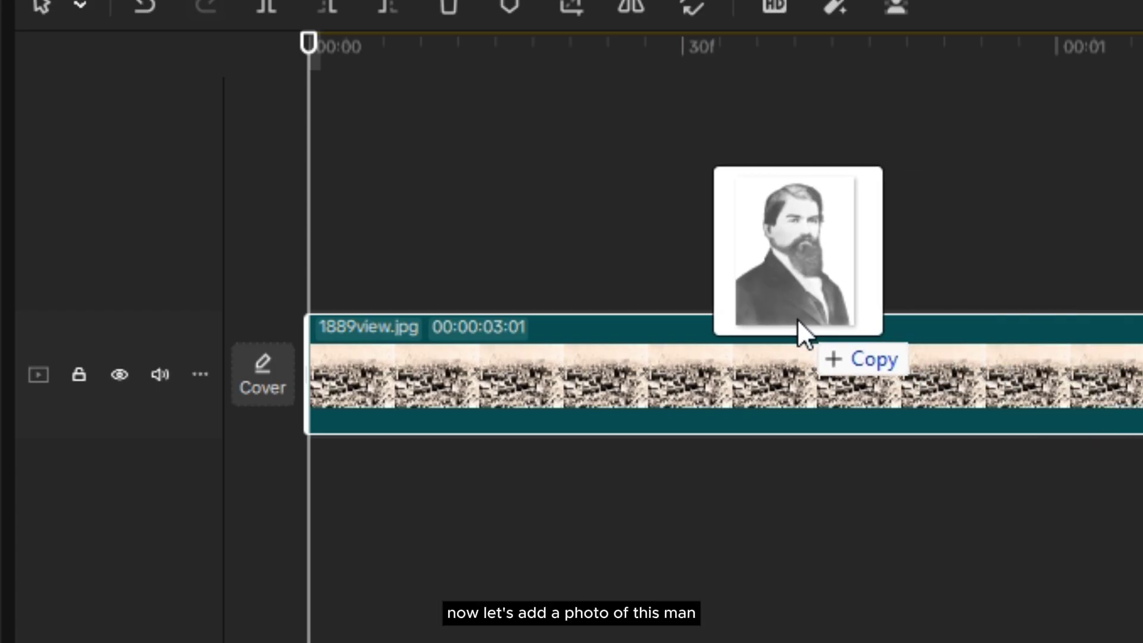
# Add the bearded man's portrait on a track above the city photo, enlarge it to 122%, and place it on the left side of the picture
pyautogui.moveTo(798, 332); pyautogui.dragTo(485, 262)
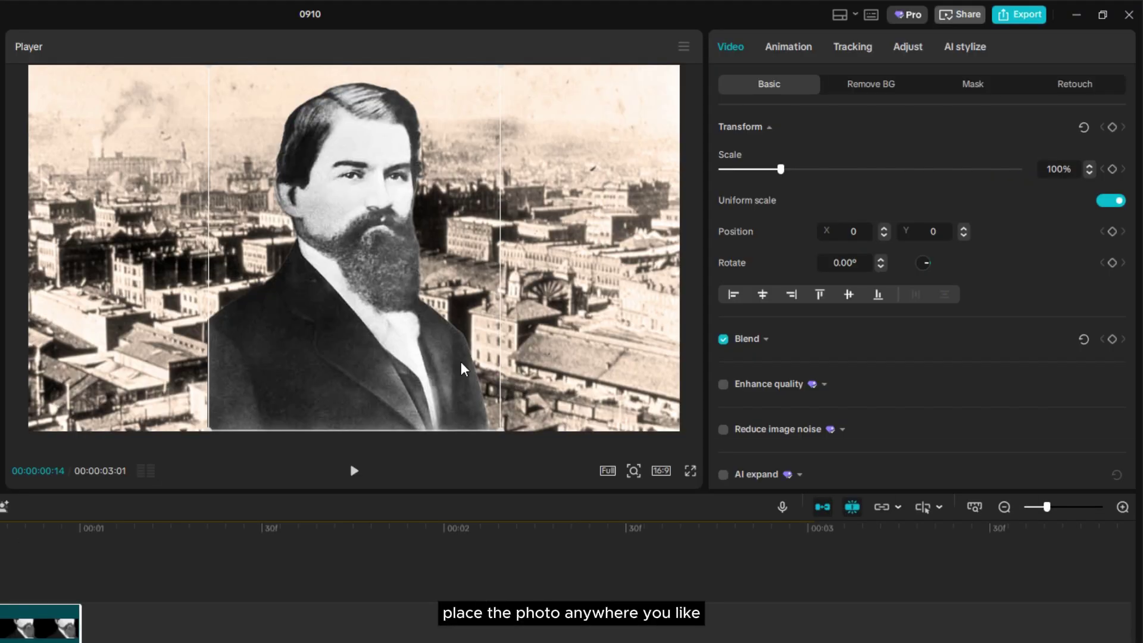
pyautogui.moveTo(530, 400); pyautogui.dragTo(295, 385)
pyautogui.moveTo(780, 169); pyautogui.dragTo(793, 169)
pyautogui.moveTo(263, 351); pyautogui.dragTo(279, 361)
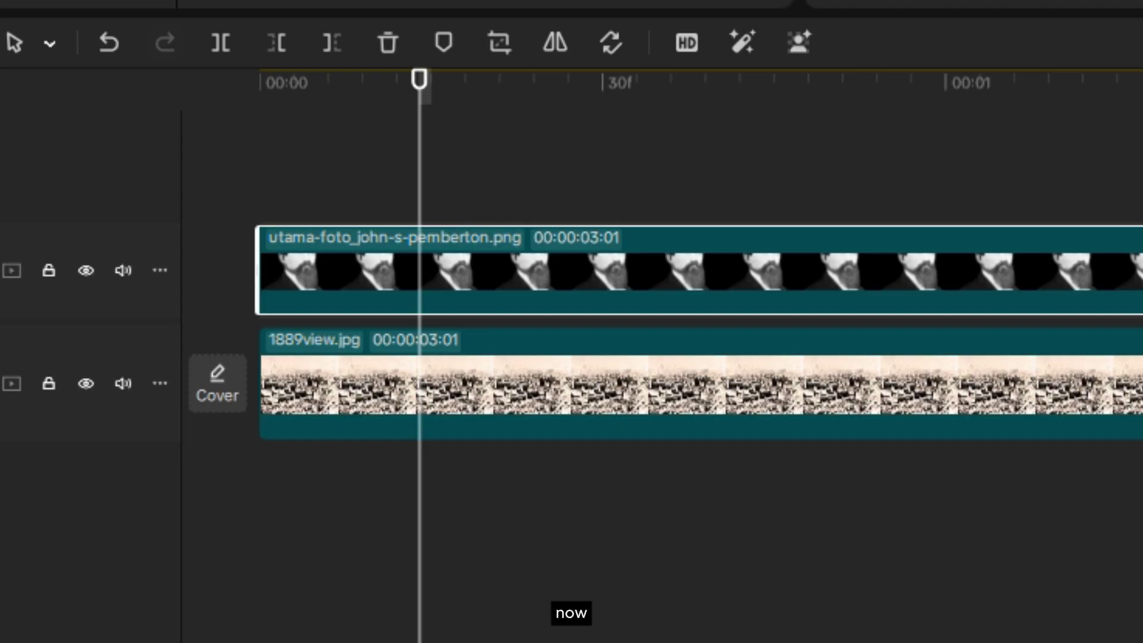
# Add the Coca-Cola jug image above the portrait track, shrink it slightly, and position it in the lower right of the picture
pyautogui.moveTo(514, 258); pyautogui.dragTo(458, 226)
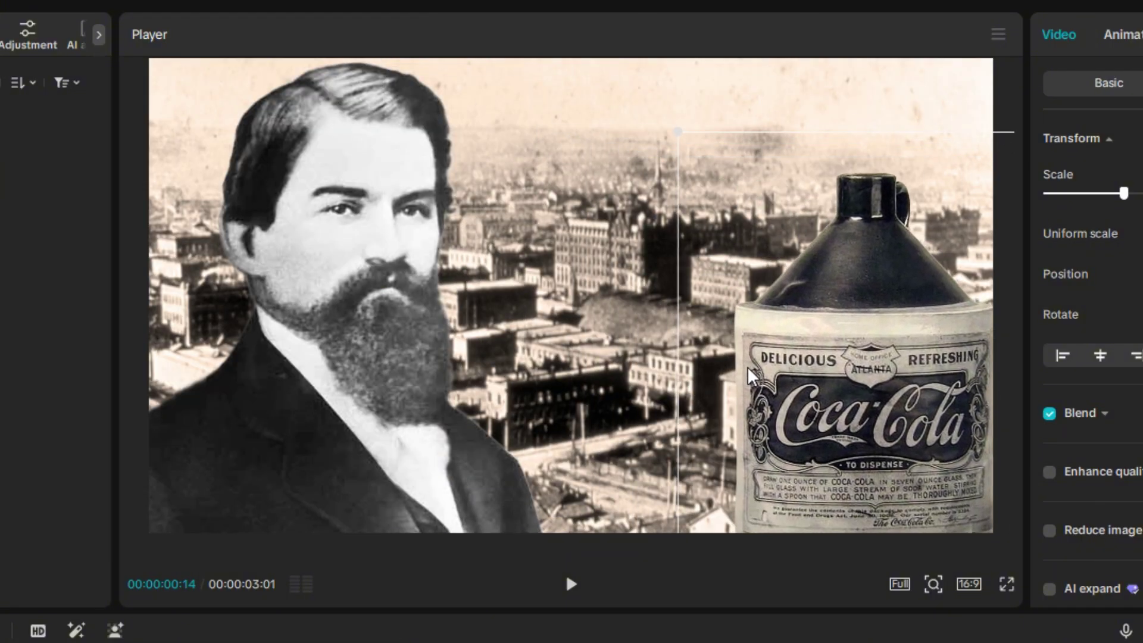
pyautogui.moveTo(748, 368); pyautogui.dragTo(728, 375)
pyautogui.moveTo(660, 138); pyautogui.dragTo(685, 167)
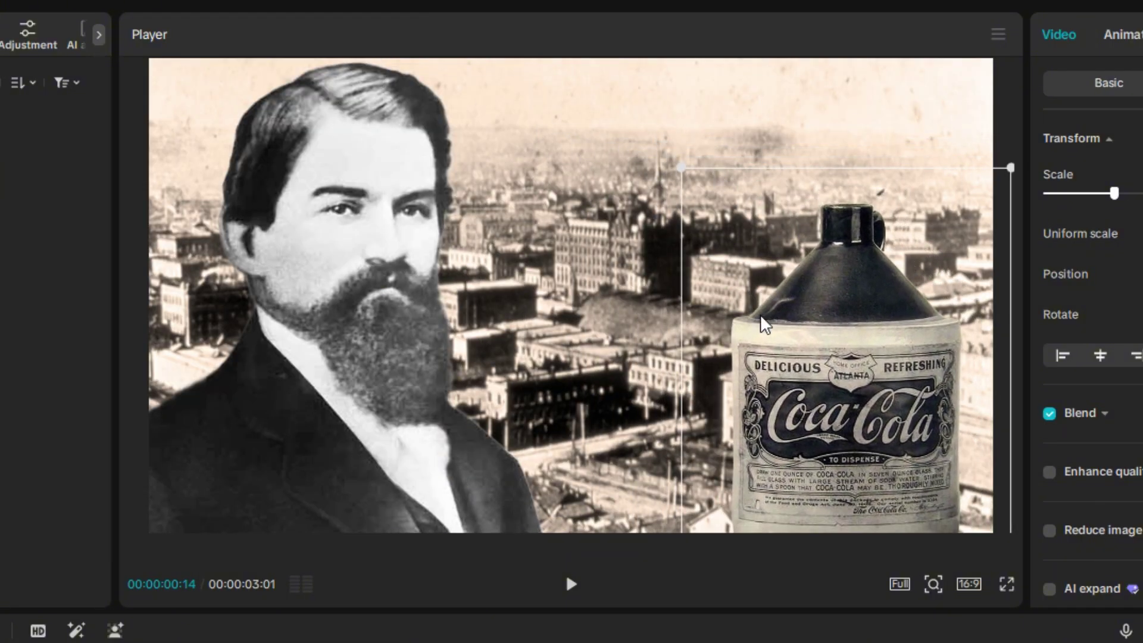
pyautogui.moveTo(760, 324); pyautogui.dragTo(804, 336)
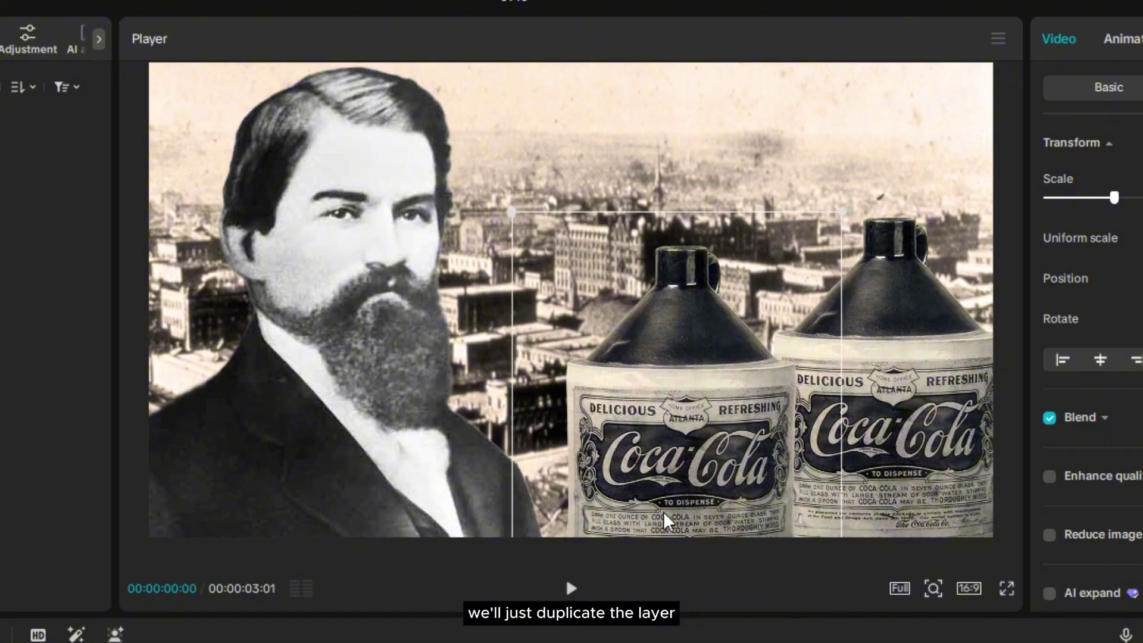
# Duplicate the jug, make the copy smaller, and place it just left of the first jug with its layer beneath the first one's
pyautogui.moveTo(845, 212); pyautogui.dragTo(797, 262)
pyautogui.moveTo(708, 495); pyautogui.dragTo(691, 511)
pyautogui.moveTo(780, 277); pyautogui.dragTo(792, 265)
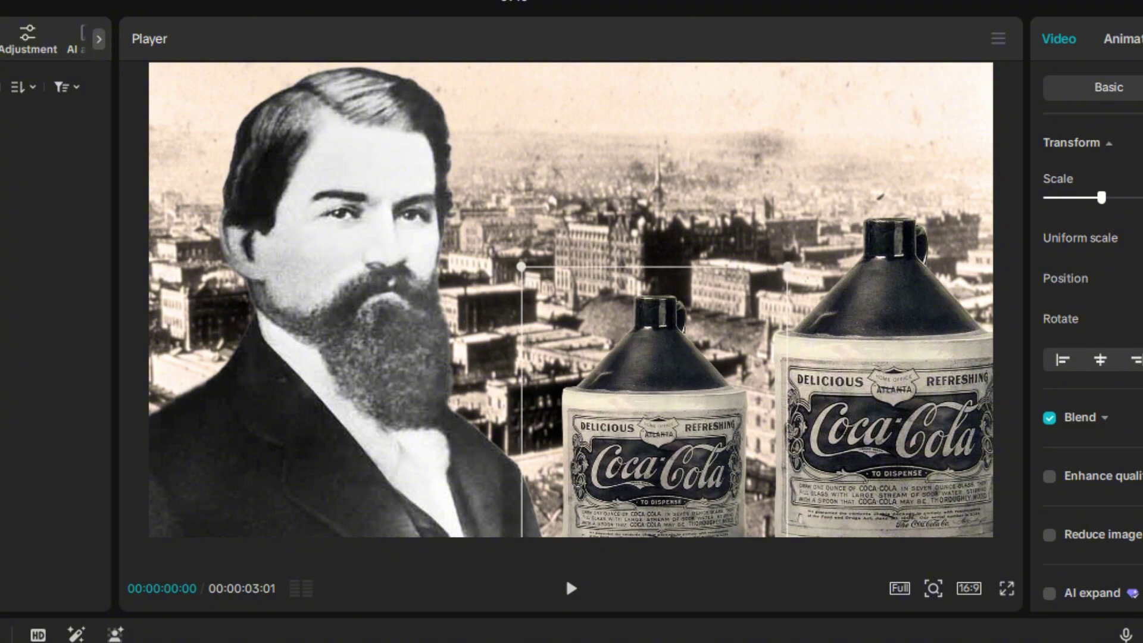
pyautogui.moveTo(1106, 37); pyautogui.dragTo(1138, 37)
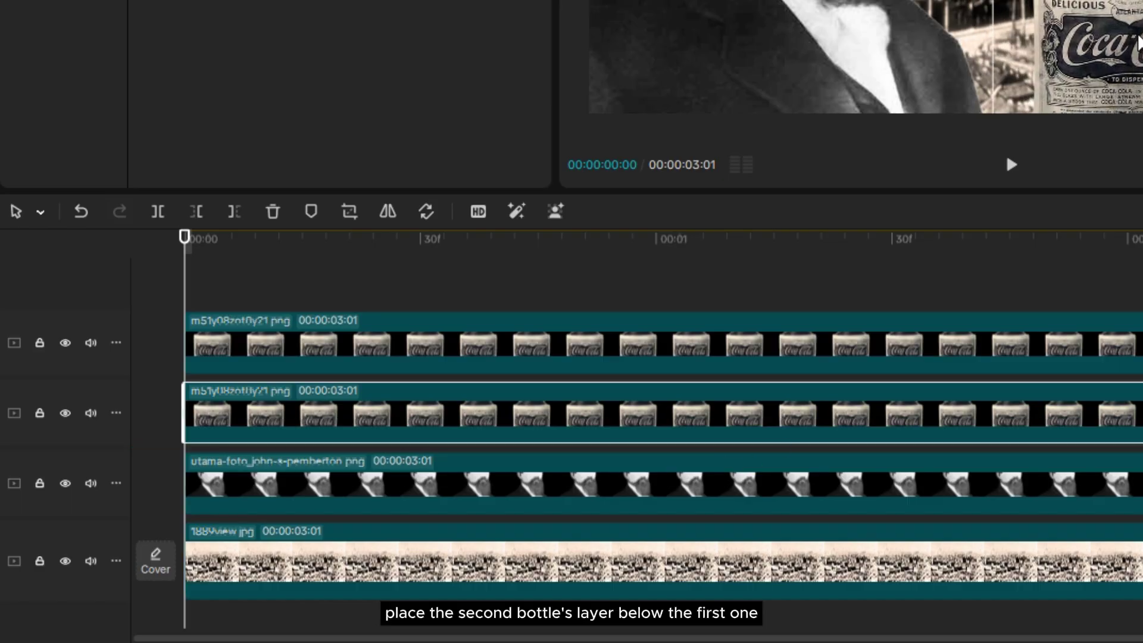
pyautogui.moveTo(823, 280); pyautogui.dragTo(831, 271)
pyautogui.moveTo(700, 498); pyautogui.dragTo(698, 483)
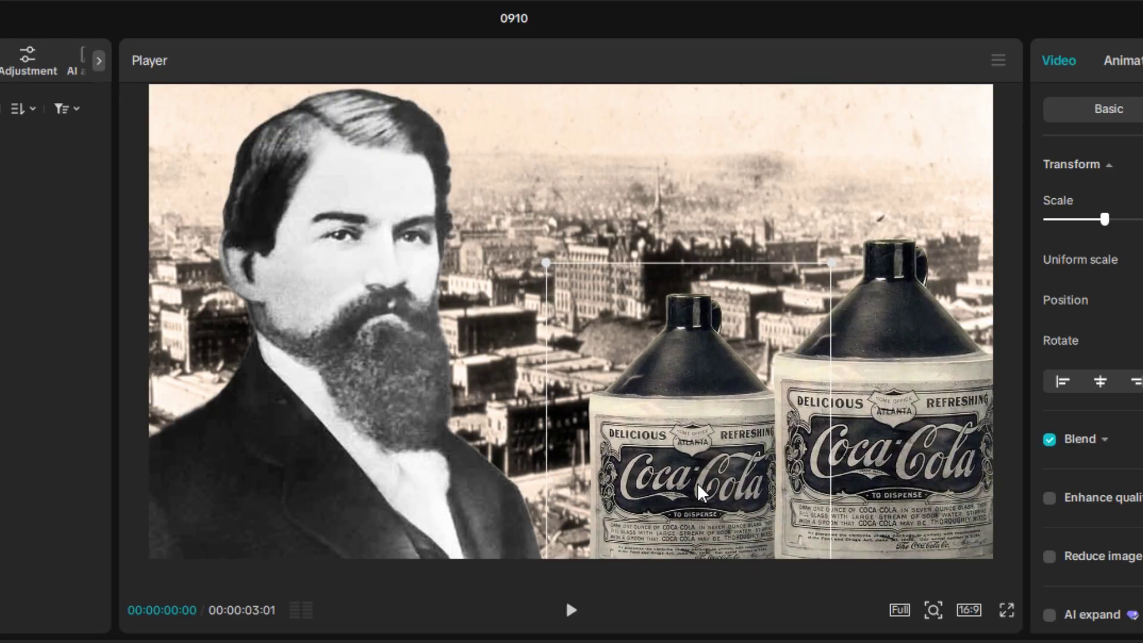
# Apply the Blur effect to the city background photo and set its blur strength to 16
pyautogui.click(316, 638)
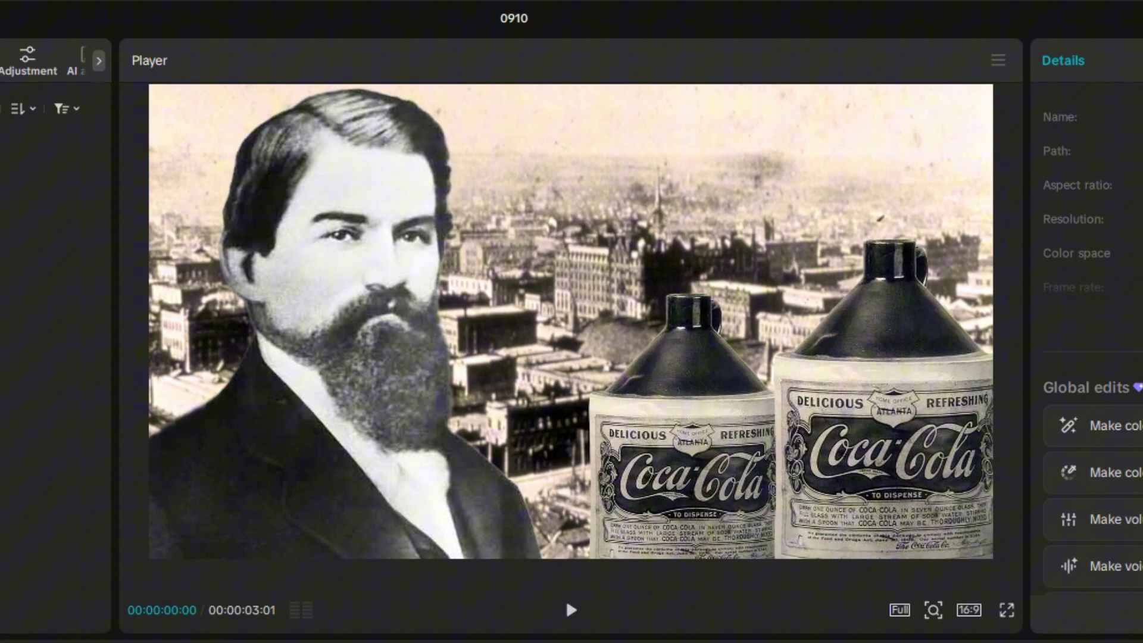
pyautogui.moveTo(5, 426); pyautogui.dragTo(352, 554)
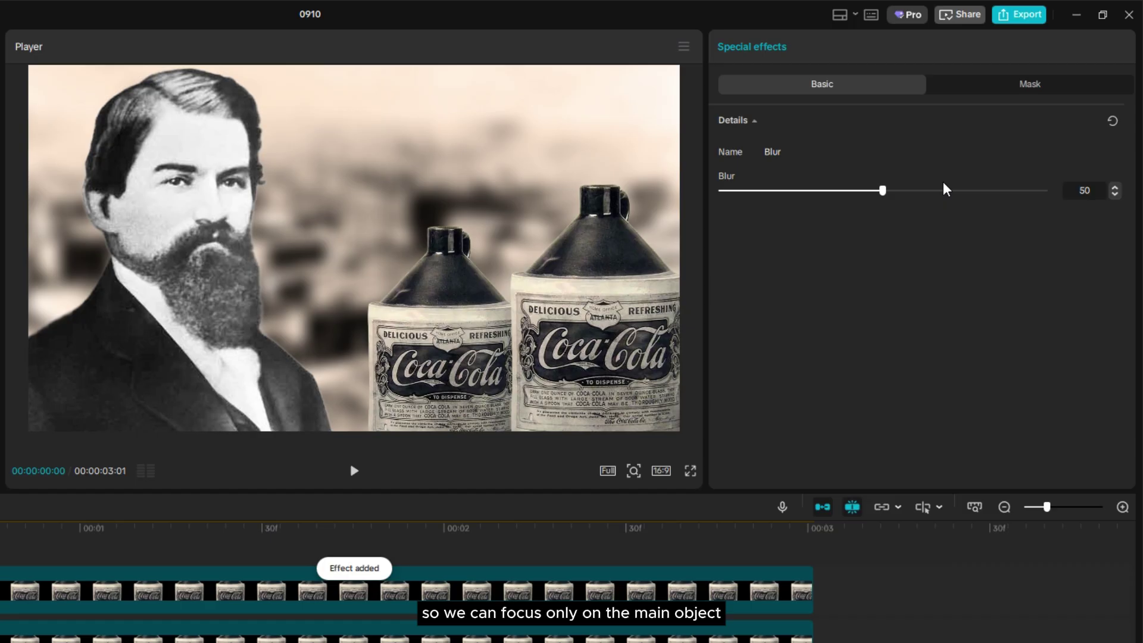
pyautogui.moveTo(881, 191); pyautogui.dragTo(774, 188)
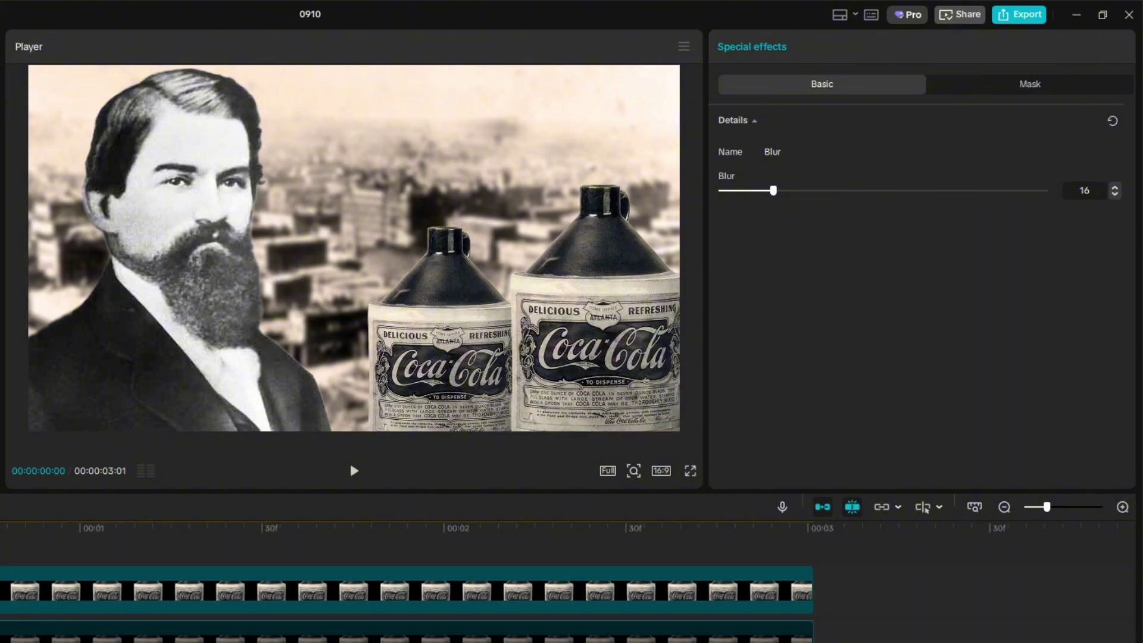
pyautogui.hotkey('ctrl', 'z')
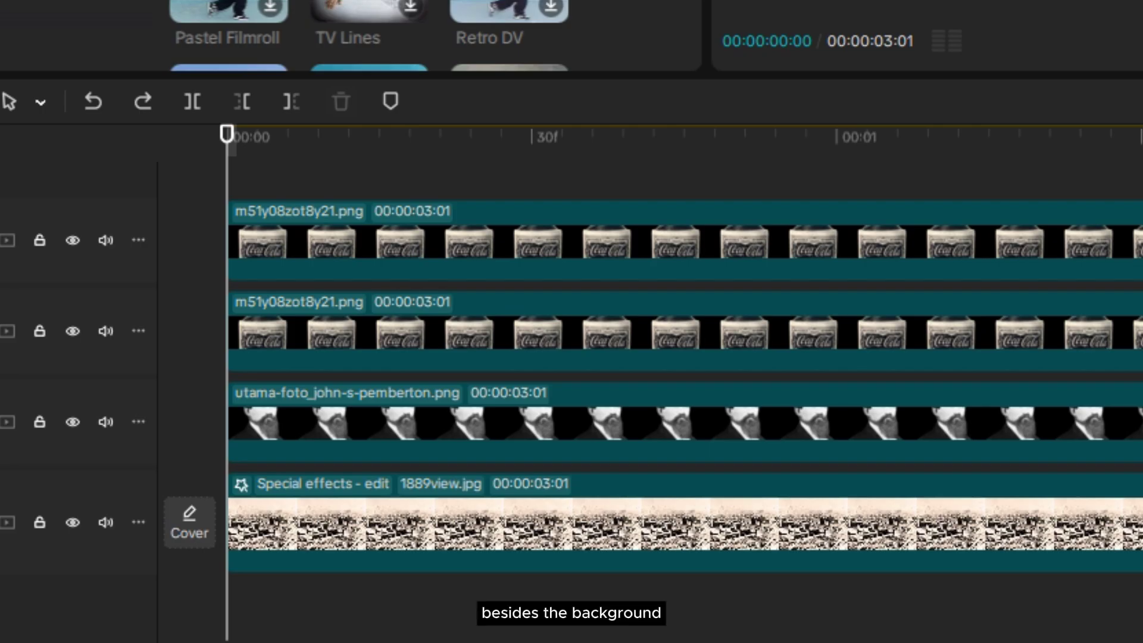
# Apply the Blur effect to the larger jug's layer and reduce its blur strength
pyautogui.moveTo(348, 18); pyautogui.dragTo(386, 250)
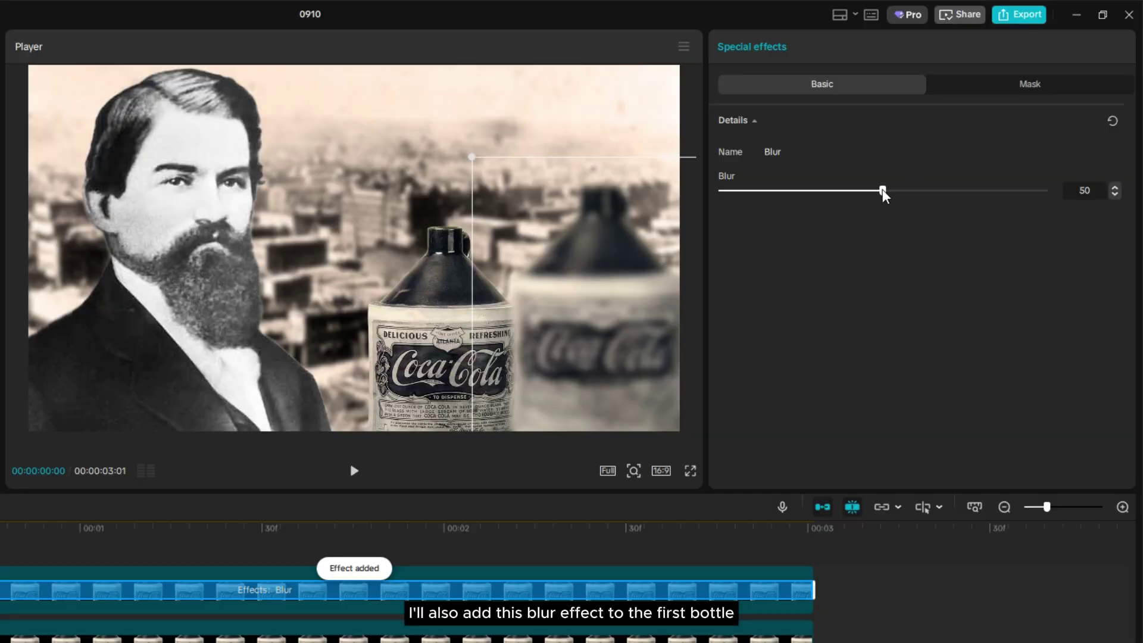
pyautogui.moveTo(883, 191); pyautogui.dragTo(794, 184)
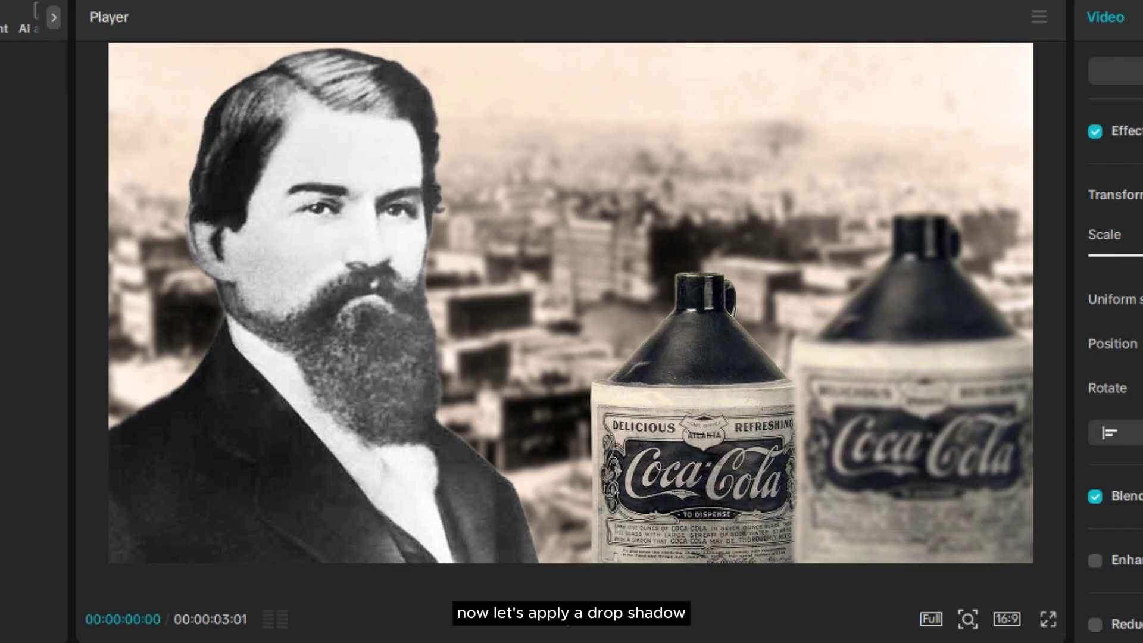
# Duplicate the man's portrait layer and shift the lower copy slightly to the right as the base for a drop shadow
pyautogui.scroll(-2, 1114, 357)
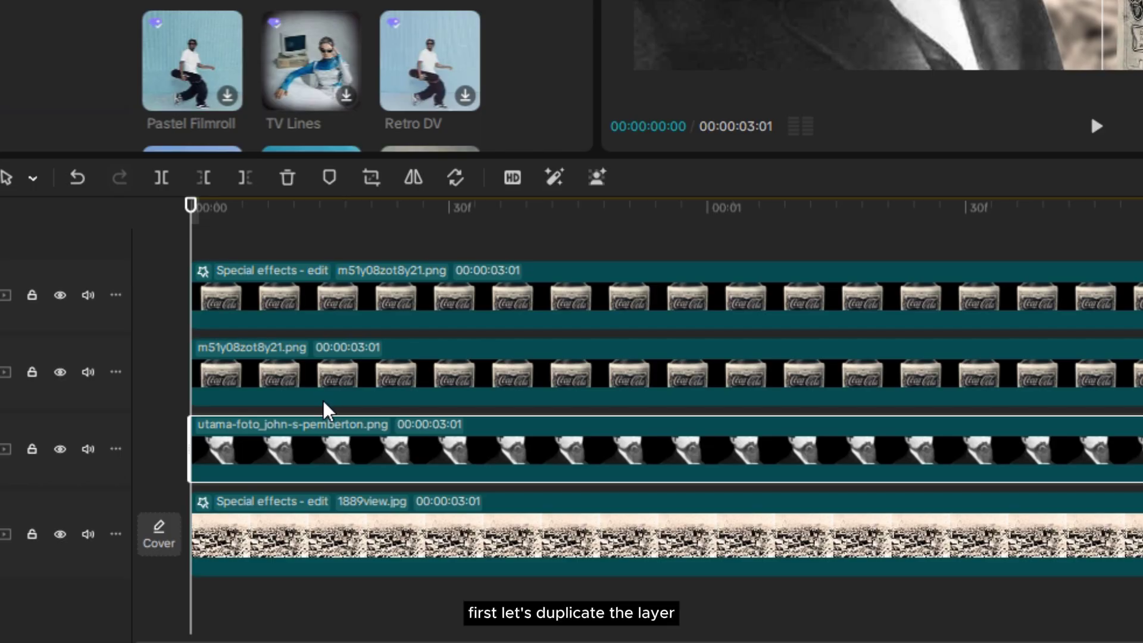
pyautogui.hotkey('ctrl', 'd')
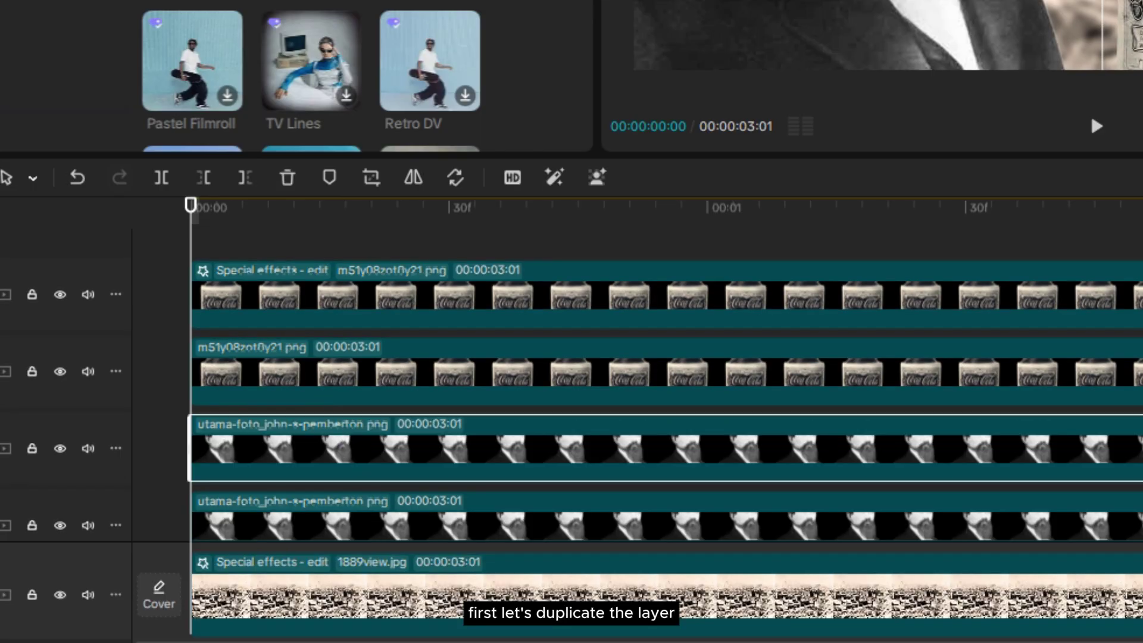
pyautogui.click(337, 529)
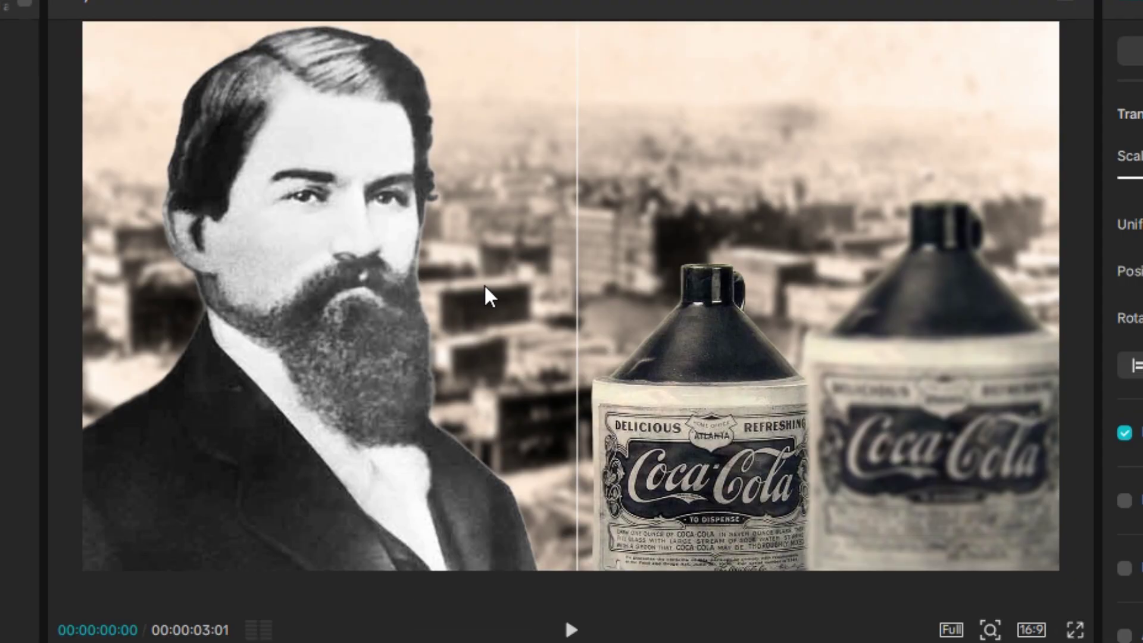
pyautogui.moveTo(484, 284); pyautogui.dragTo(520, 287)
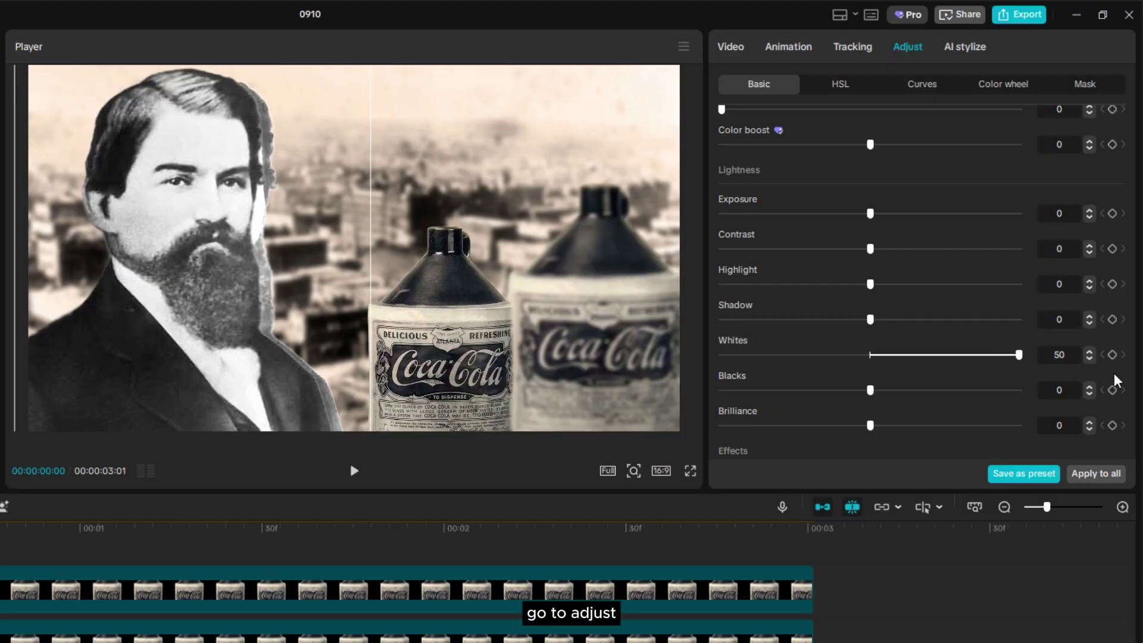
# Blacken the lower portrait copy by setting Whites, Blacks, Contrast and Exposure each to -50
pyautogui.moveTo(1021, 355); pyautogui.dragTo(722, 355)
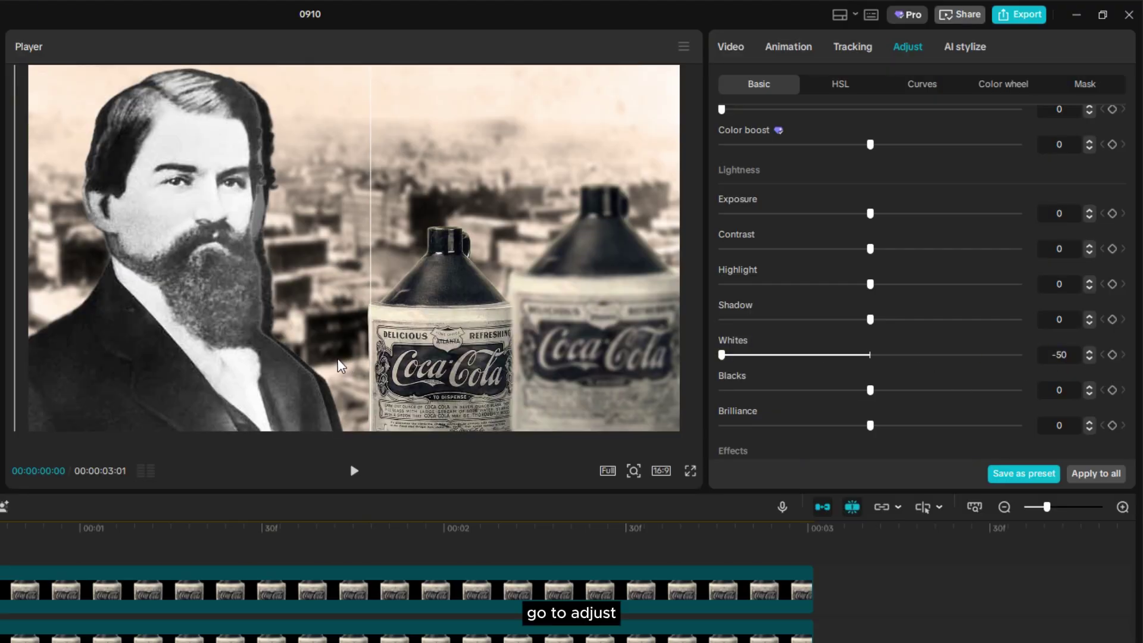
pyautogui.moveTo(869, 390); pyautogui.dragTo(552, 357)
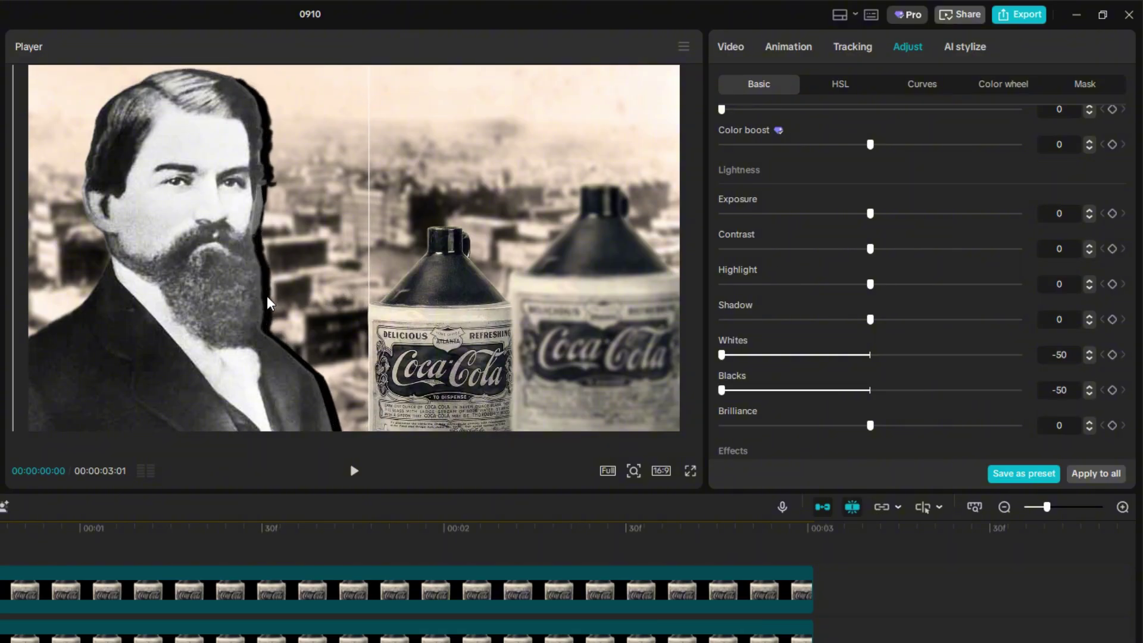
pyautogui.scroll(-2, 864, 178)
pyautogui.moveTo(870, 165); pyautogui.dragTo(580, 175)
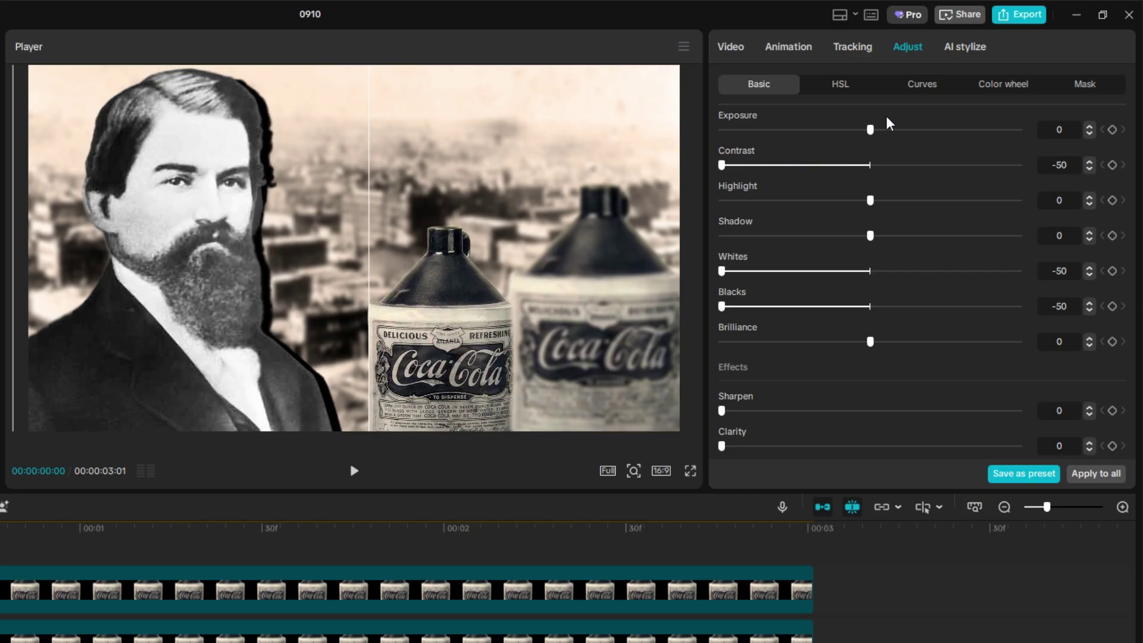
pyautogui.moveTo(871, 130); pyautogui.dragTo(639, 150)
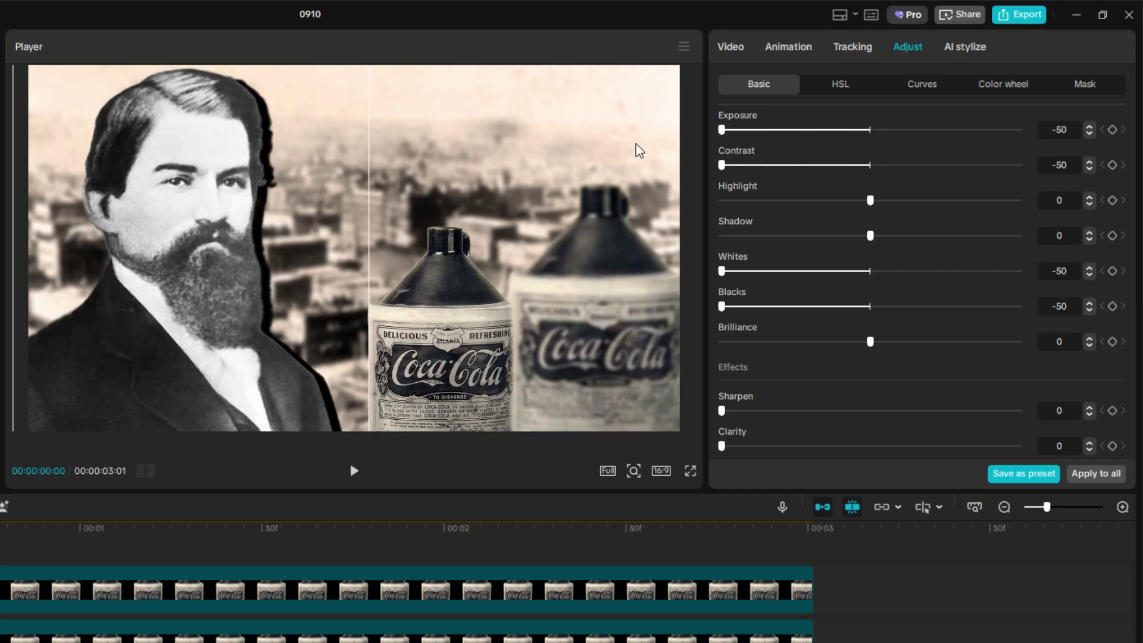
pyautogui.scroll(1, 864, 234)
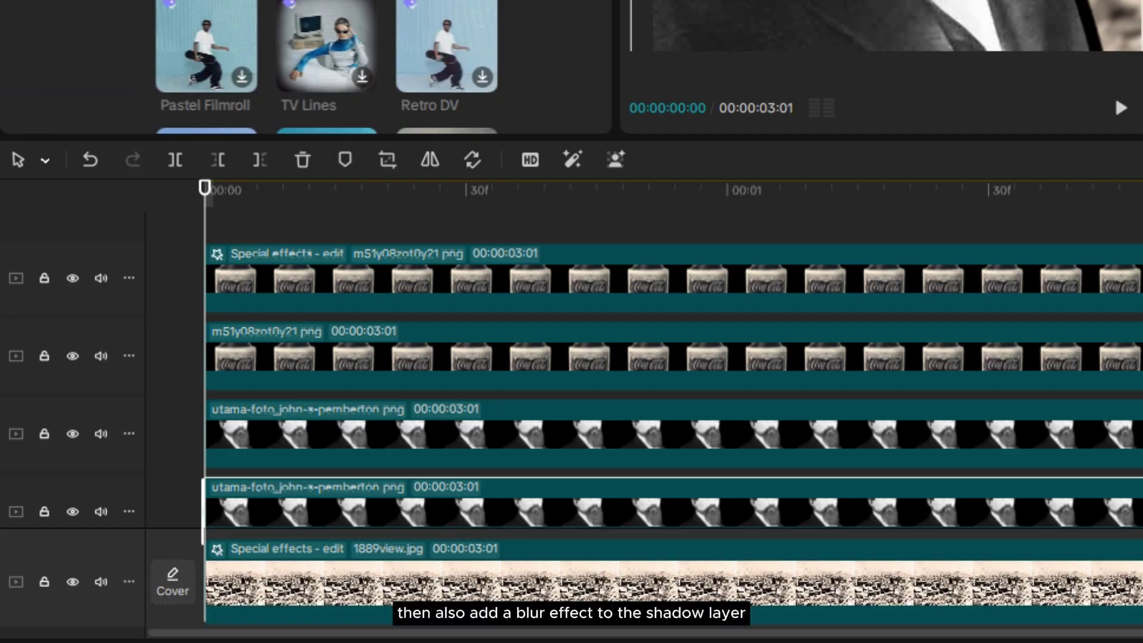
# Apply the Blur effect to the portrait's shadow layer, fine-tune the blur strength, and lower the layer's opacity
pyautogui.moveTo(286, 18); pyautogui.dragTo(276, 499)
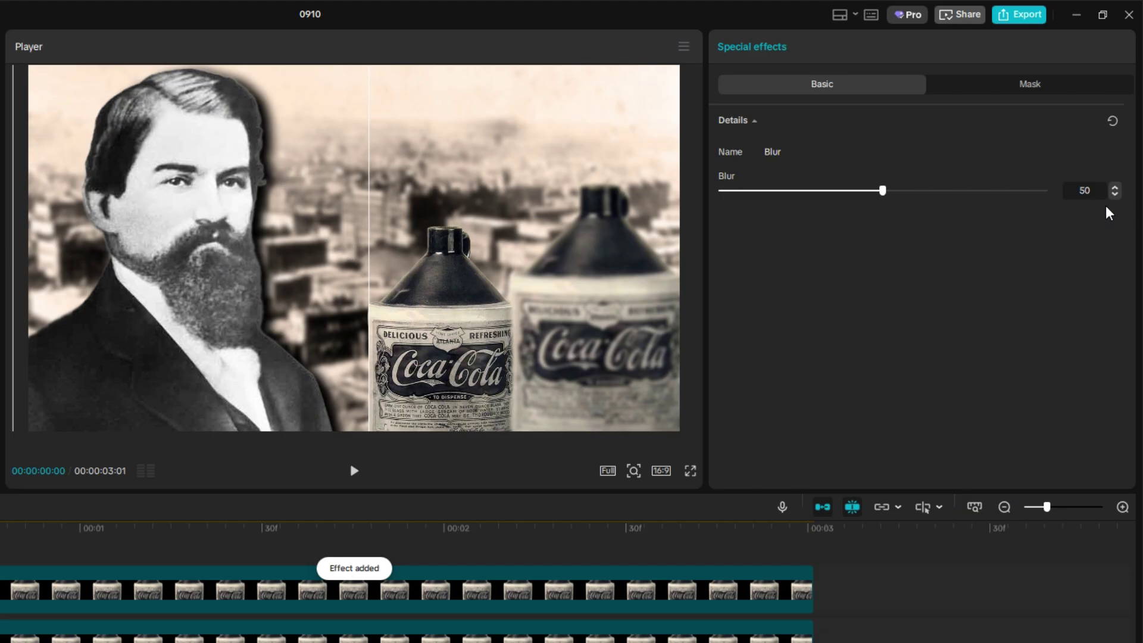
pyautogui.moveTo(914, 199)
pyautogui.mouseDown()
pyautogui.moveTo(1006, 199)
pyautogui.moveTo(888, 196)
pyautogui.moveTo(925, 199)
pyautogui.mouseUp()
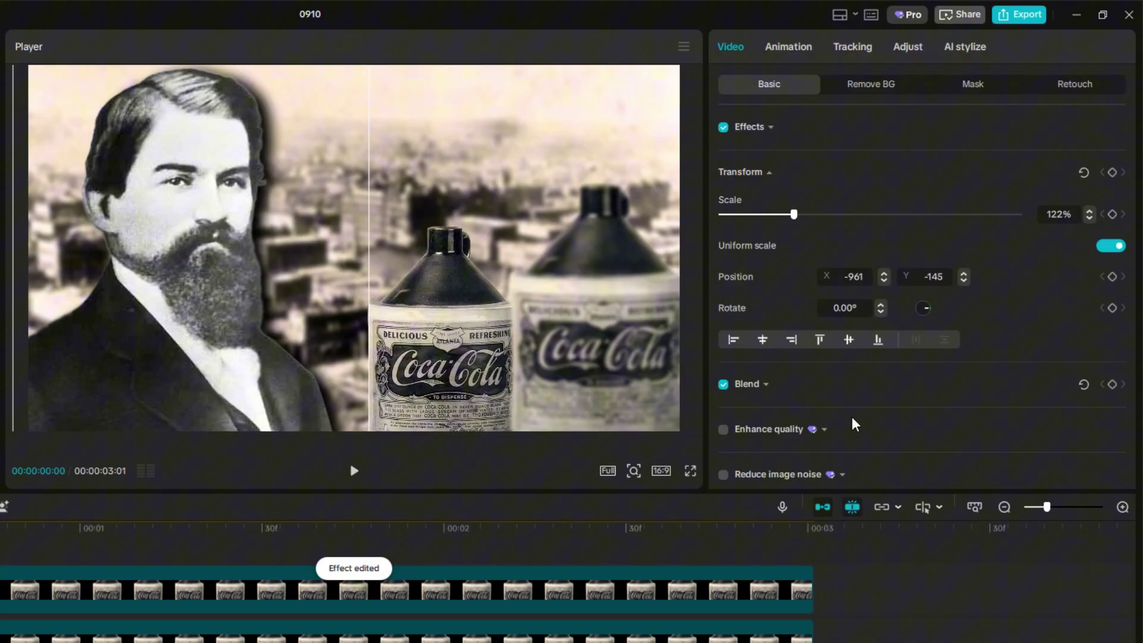
pyautogui.click(766, 386)
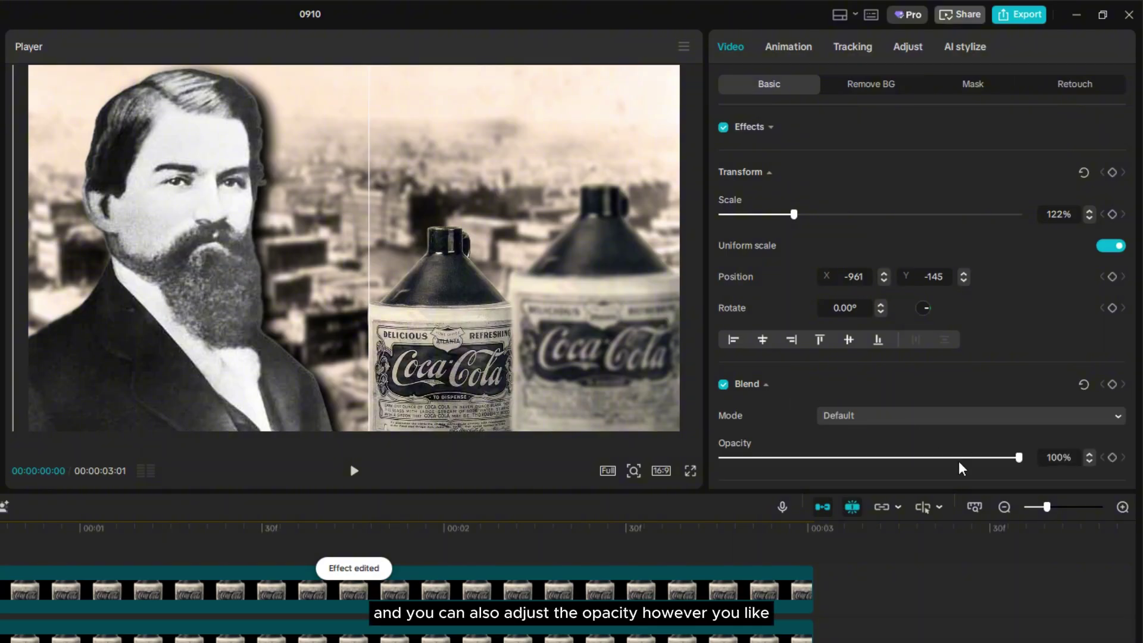
pyautogui.moveTo(946, 458); pyautogui.dragTo(923, 459)
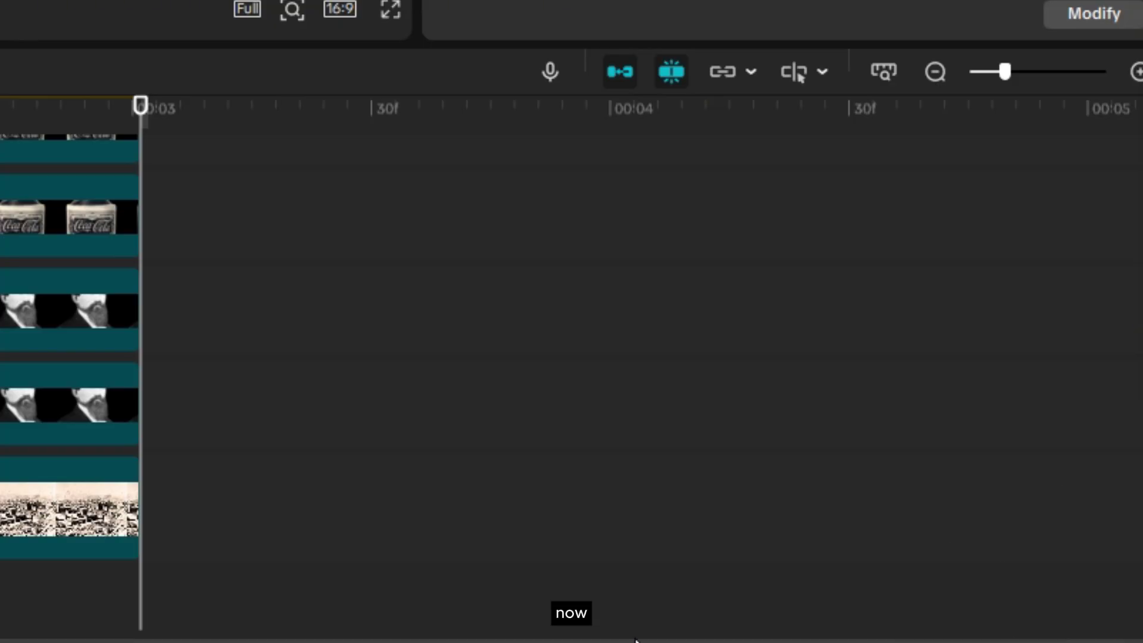
# Add the stadium and Coca-Cola kiosk images on stacked tracks starting at the end of the first scene
pyautogui.moveTo(518, 637); pyautogui.dragTo(305, 545)
pyautogui.moveTo(293, 403); pyautogui.dragTo(296, 499)
pyautogui.press('Down')
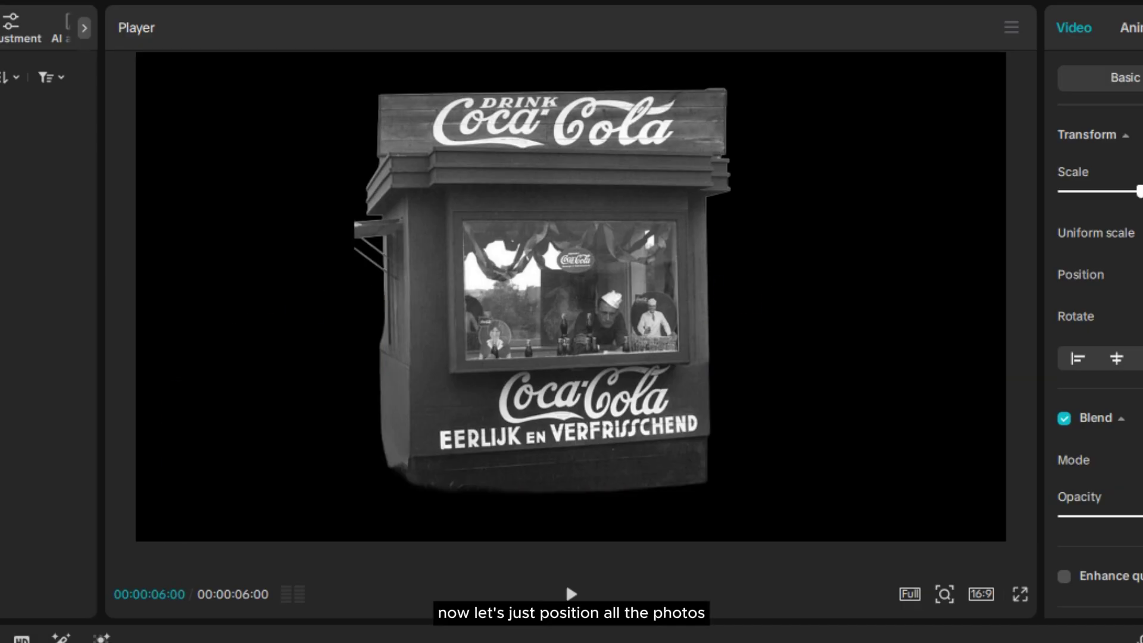
# Move the kiosk to the left side of the picture and enlarge both it and the stadium behind it
pyautogui.moveTo(444, 377); pyautogui.dragTo(239, 430)
pyautogui.click(721, 417)
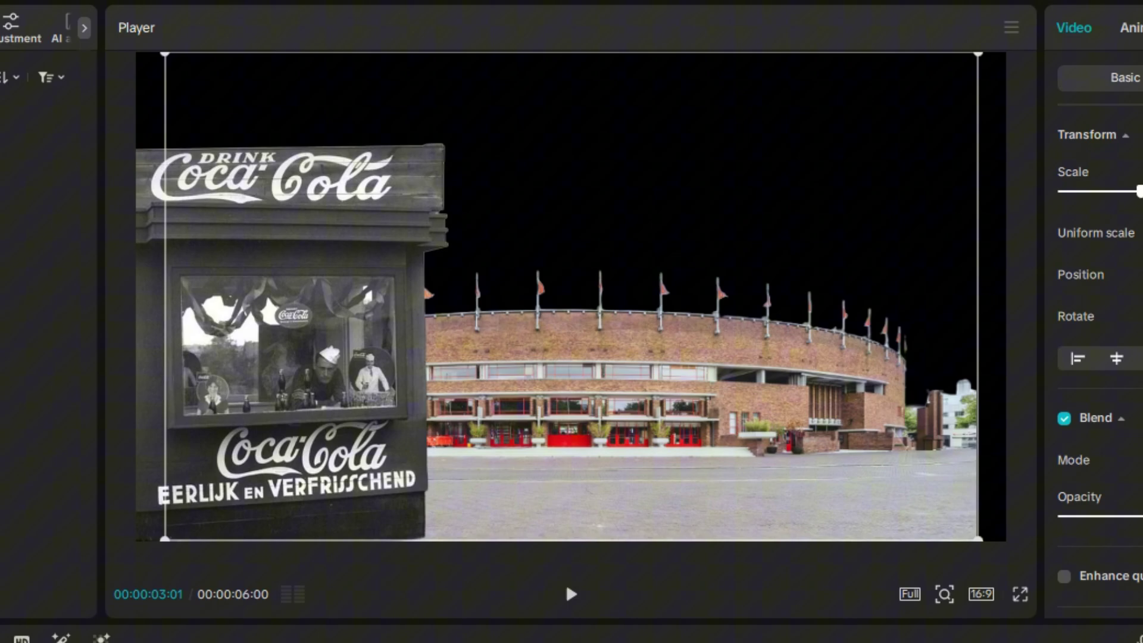
pyautogui.scroll(4, 721, 417)
pyautogui.moveTo(721, 443); pyautogui.dragTo(732, 412)
pyautogui.click(370, 381)
pyautogui.scroll(4, 370, 381)
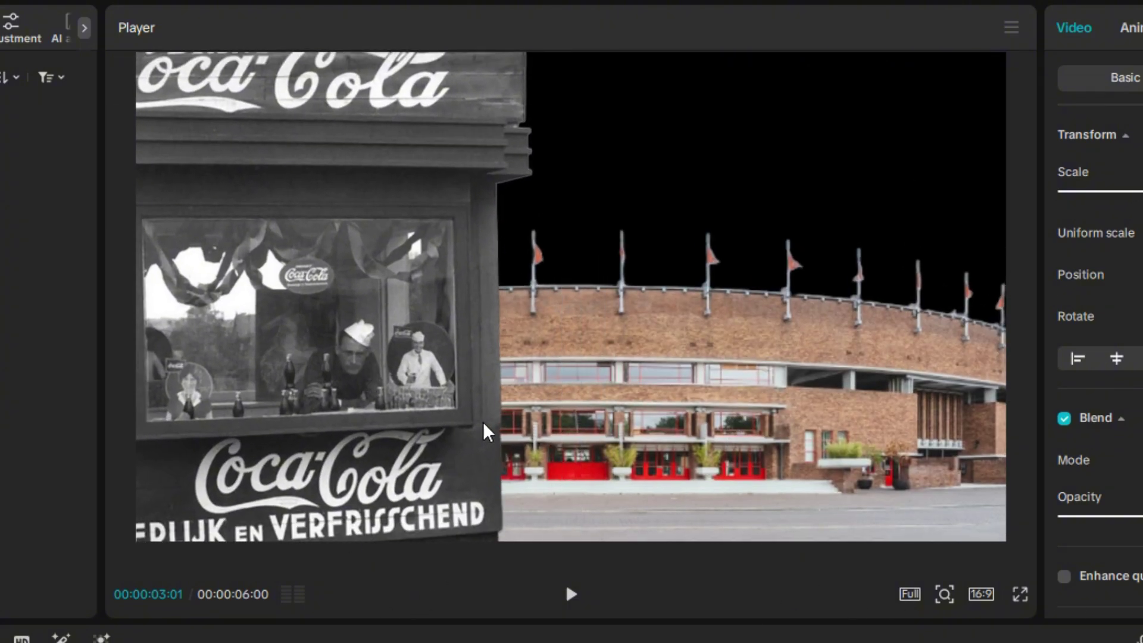
# Add the solid white image as the second scene's background on the track beneath the stadium
pyautogui.moveTo(927, 147); pyautogui.dragTo(369, 564)
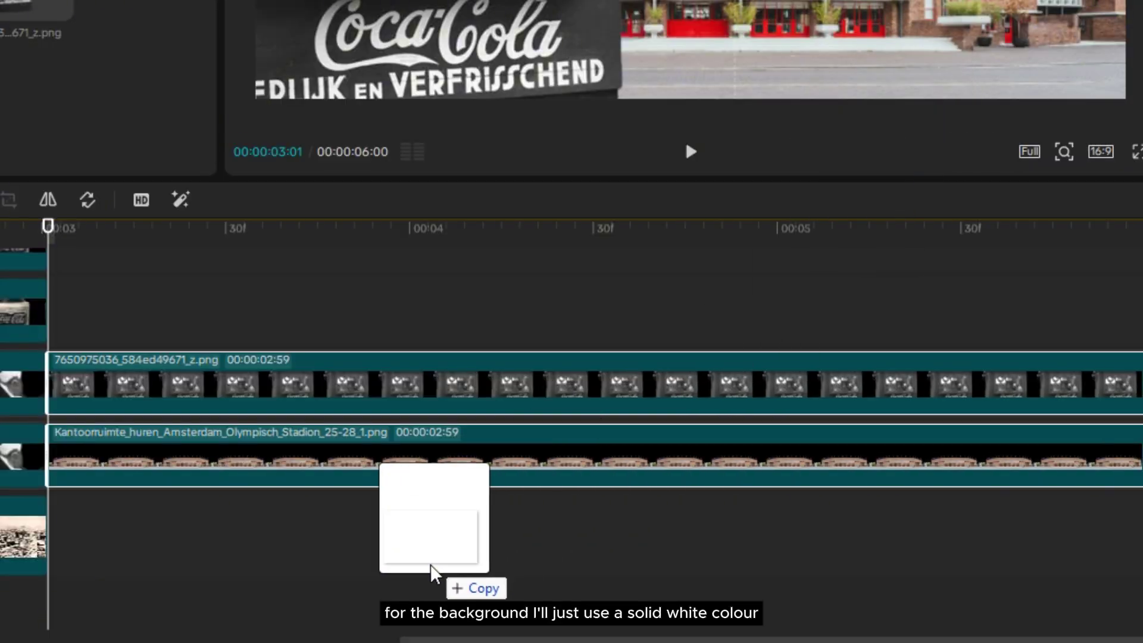
pyautogui.moveTo(257, 324); pyautogui.dragTo(250, 535)
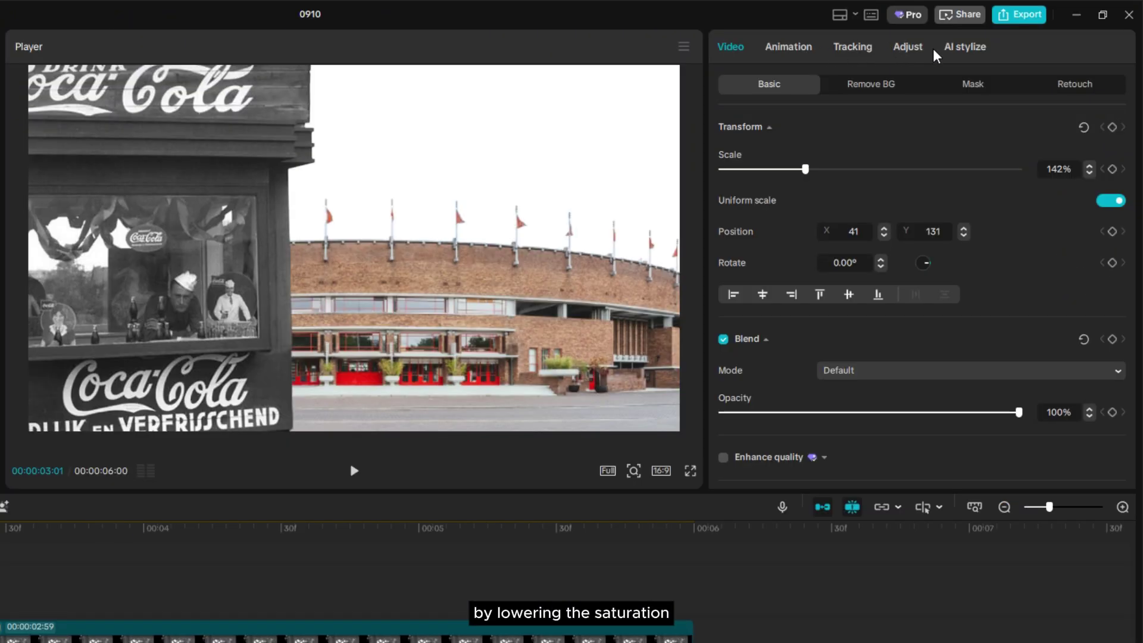
# Turn the stadium black and white by setting Saturation to -50, Contrast to 26 and Exposure to -14
pyautogui.click(911, 48)
pyautogui.scroll(-5, 809, 280)
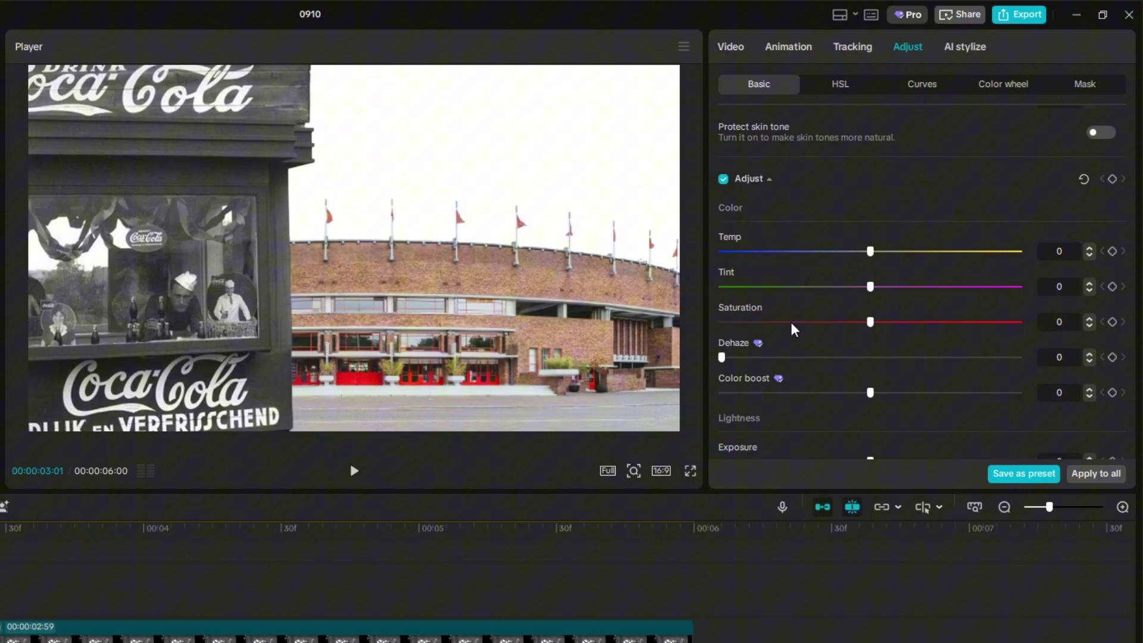
pyautogui.moveTo(792, 324); pyautogui.dragTo(589, 358)
pyautogui.scroll(-4, 874, 387)
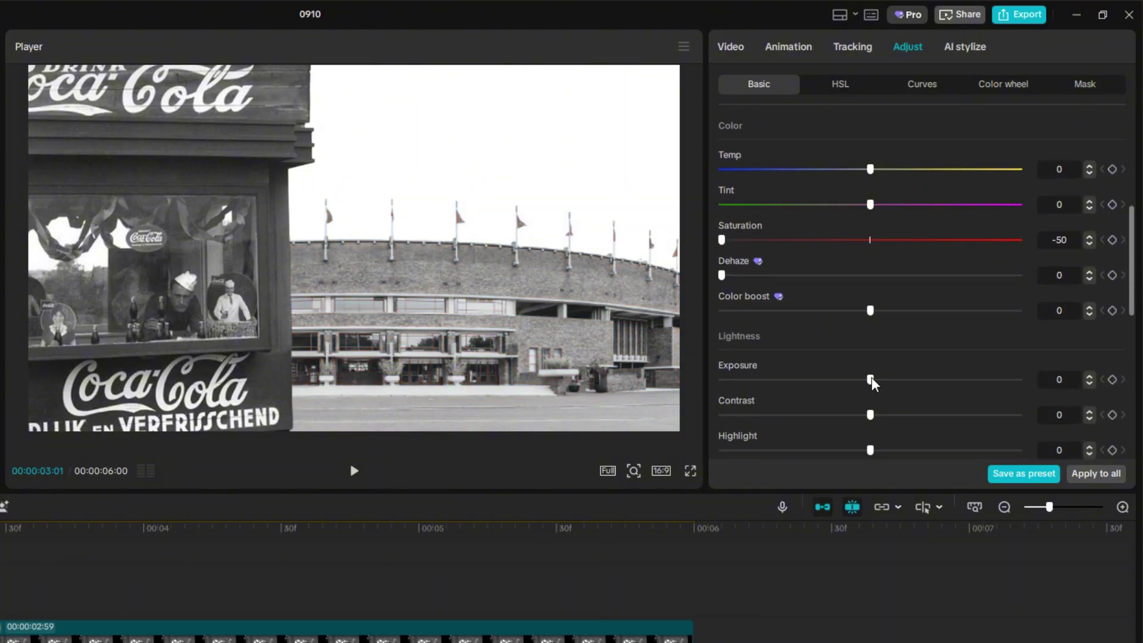
pyautogui.moveTo(871, 321); pyautogui.dragTo(944, 325)
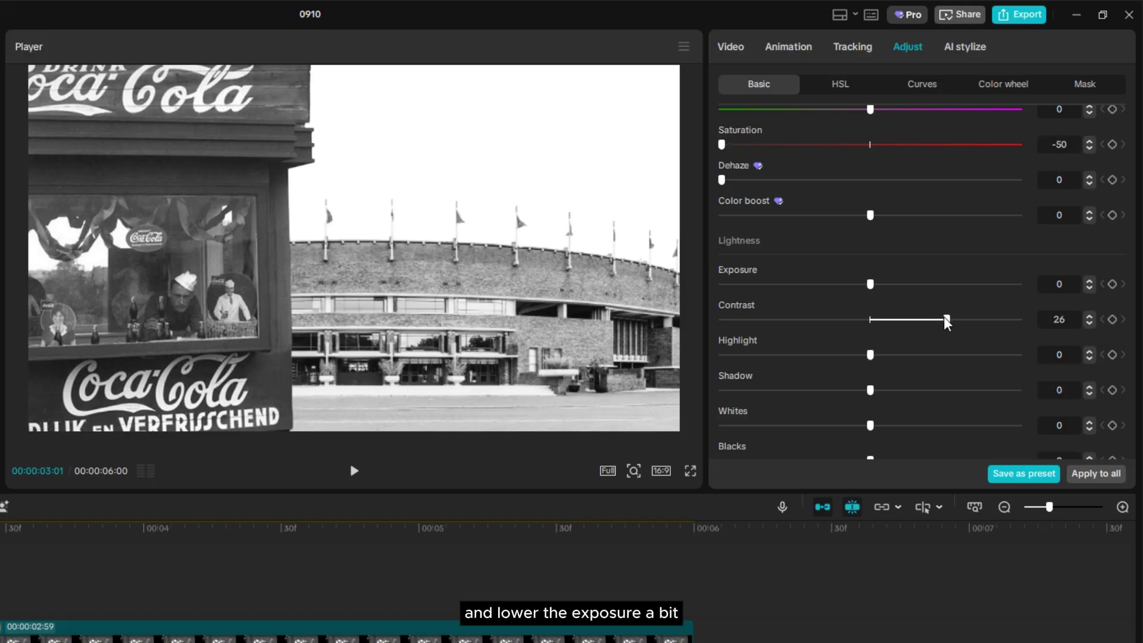
pyautogui.moveTo(870, 284); pyautogui.dragTo(828, 287)
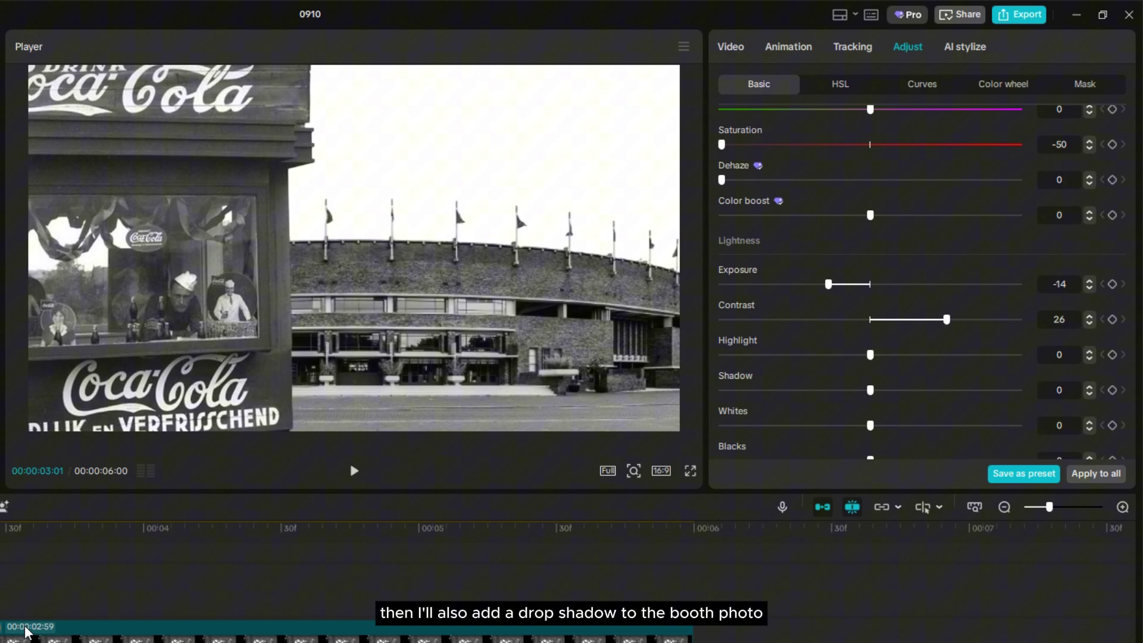
# Duplicate the kiosk onto the track above, shift the lower copy slightly to the right and darken it to black as a shadow
pyautogui.click(536, 631)
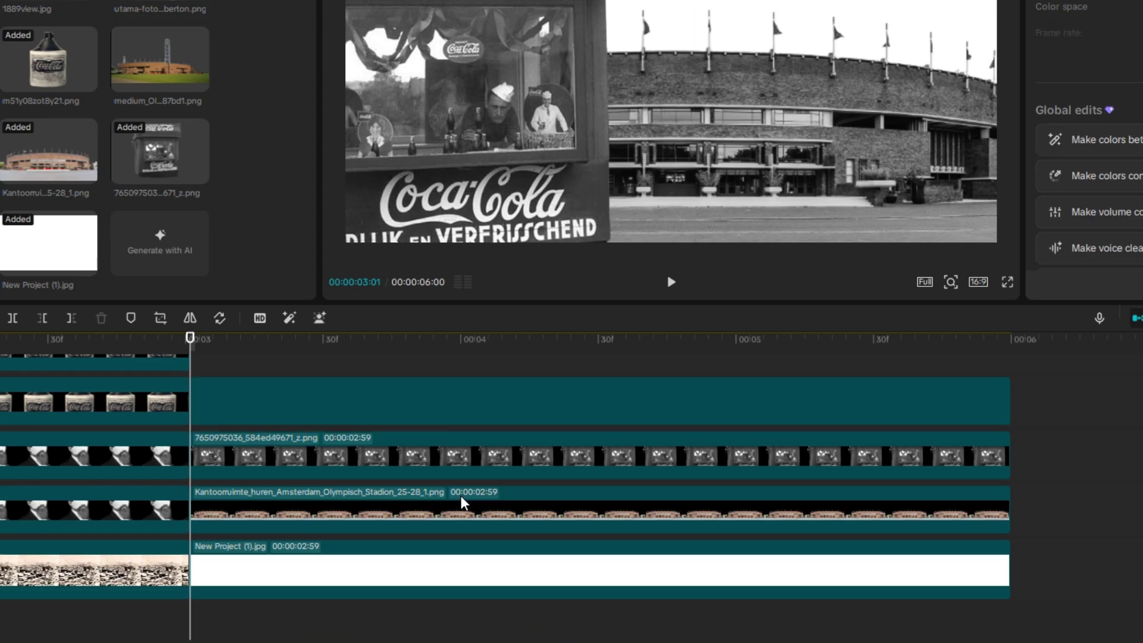
pyautogui.click(349, 444)
pyautogui.moveTo(651, 101); pyautogui.dragTo(672, 101)
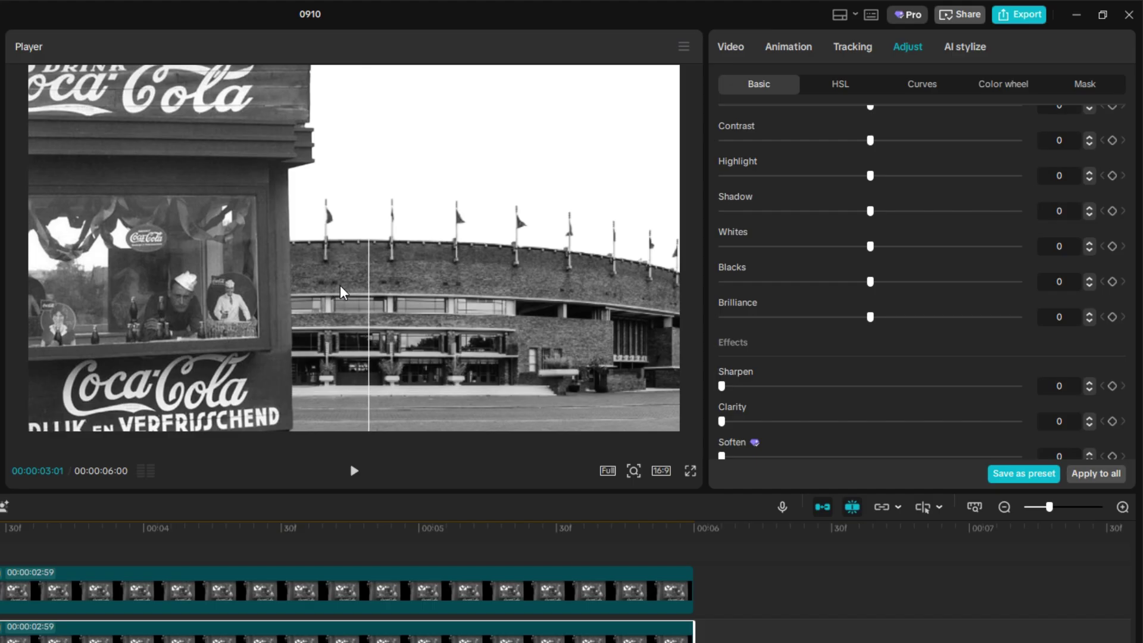
pyautogui.moveTo(812, 282); pyautogui.dragTo(658, 282)
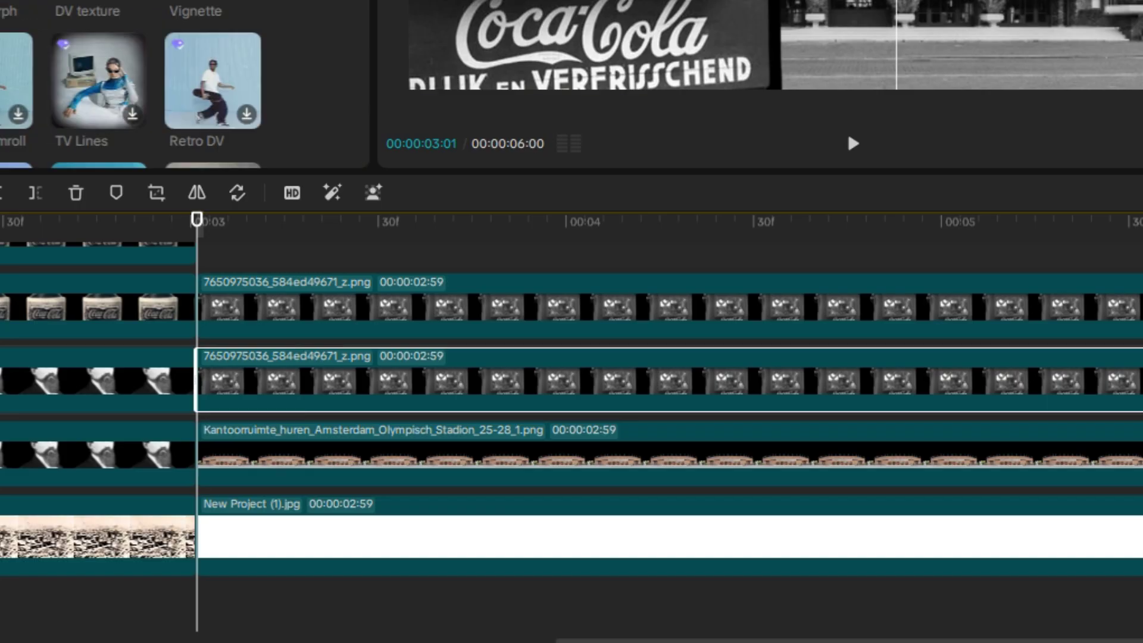
# Apply the Blur effect to the kiosk's shadow copy, reduce the blur strength, and set the copy's opacity to 59%
pyautogui.moveTo(205, 255); pyautogui.dragTo(234, 372)
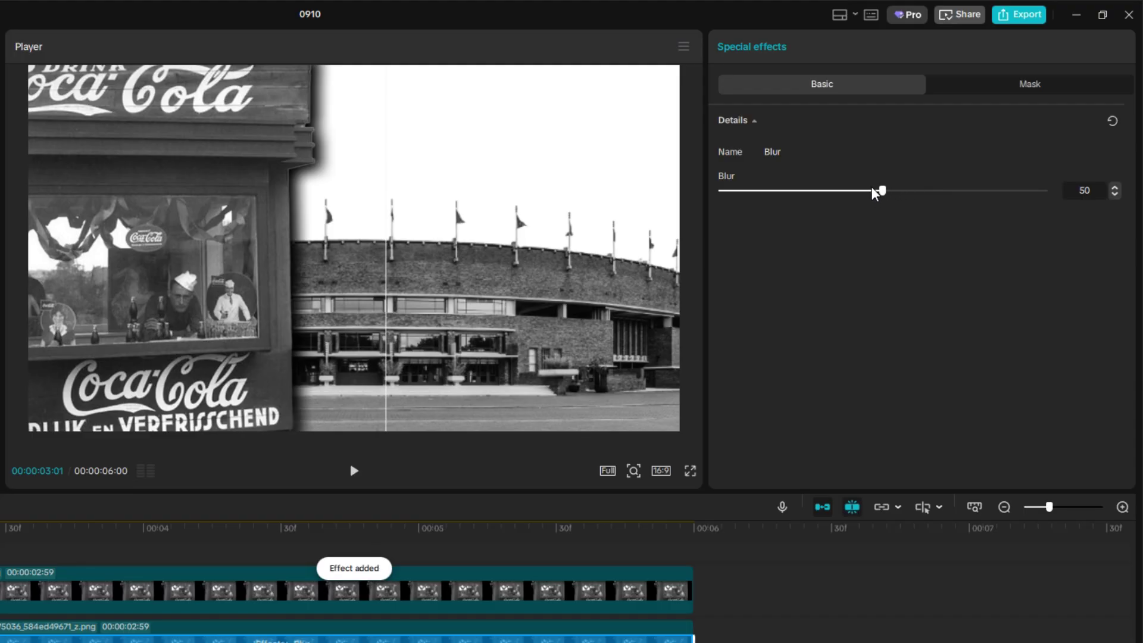
pyautogui.moveTo(874, 191); pyautogui.dragTo(839, 207)
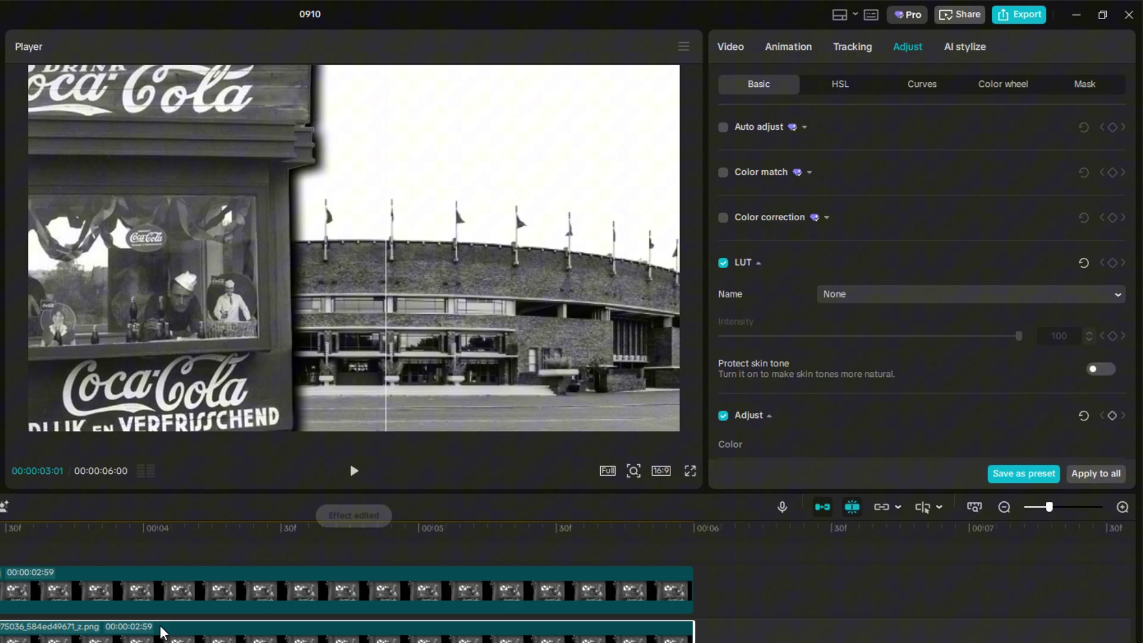
pyautogui.scroll(-2, 917, 322)
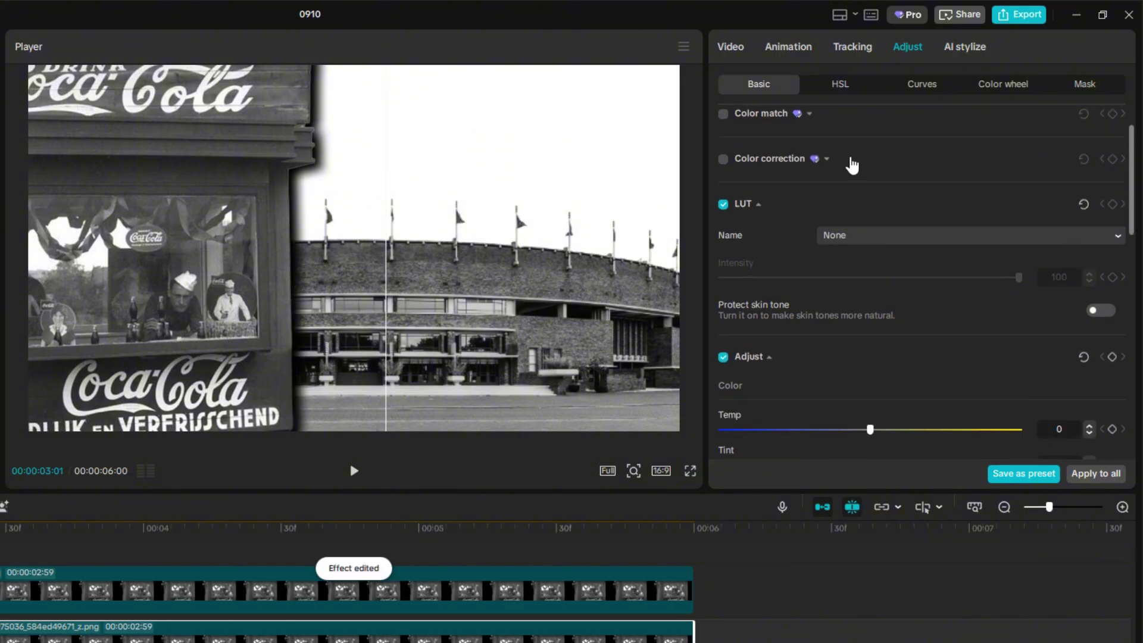
pyautogui.click(738, 48)
pyautogui.scroll(-4, 916, 297)
pyautogui.scroll(-2, 916, 296)
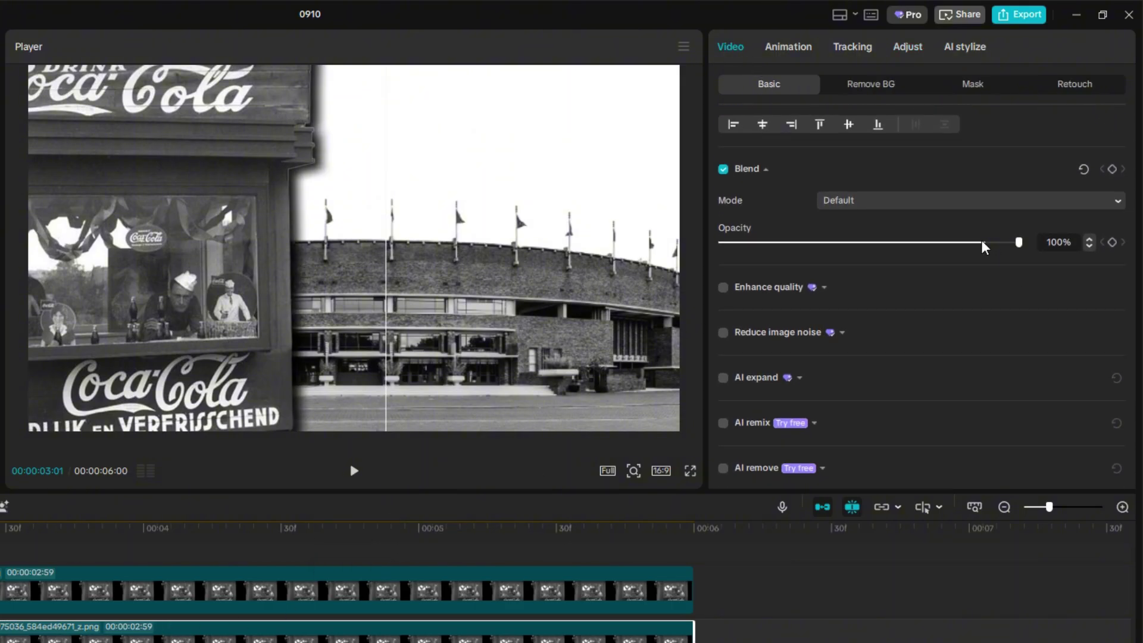
pyautogui.moveTo(982, 242); pyautogui.dragTo(900, 246)
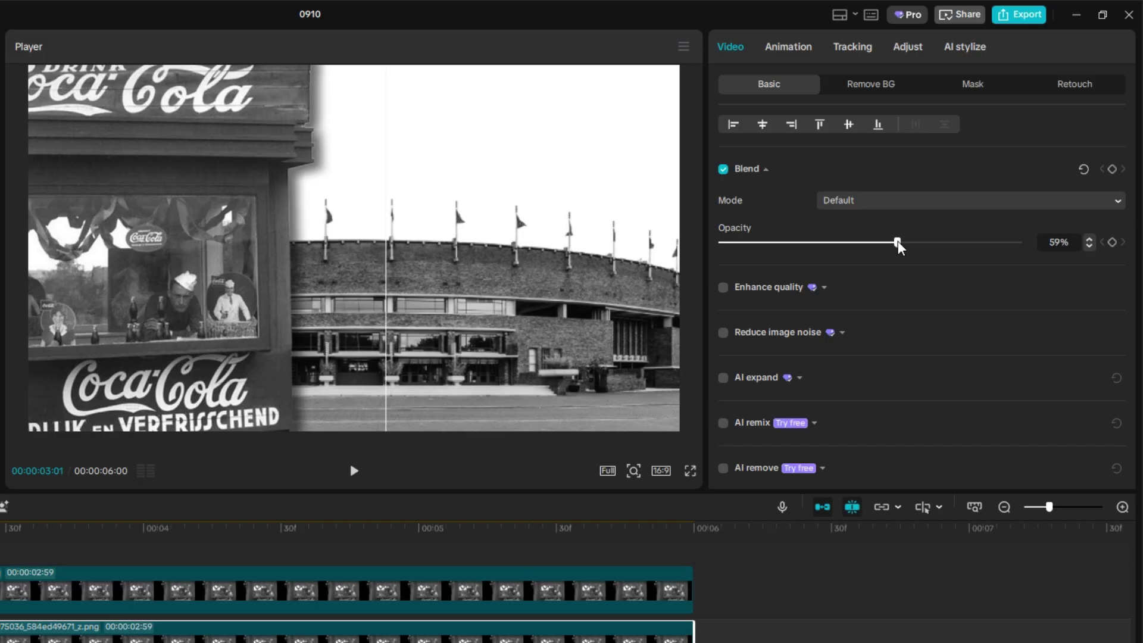
# Add the solid red image as the third scene's background at the end of the second scene
pyautogui.click(700, 565)
pyautogui.click(713, 601)
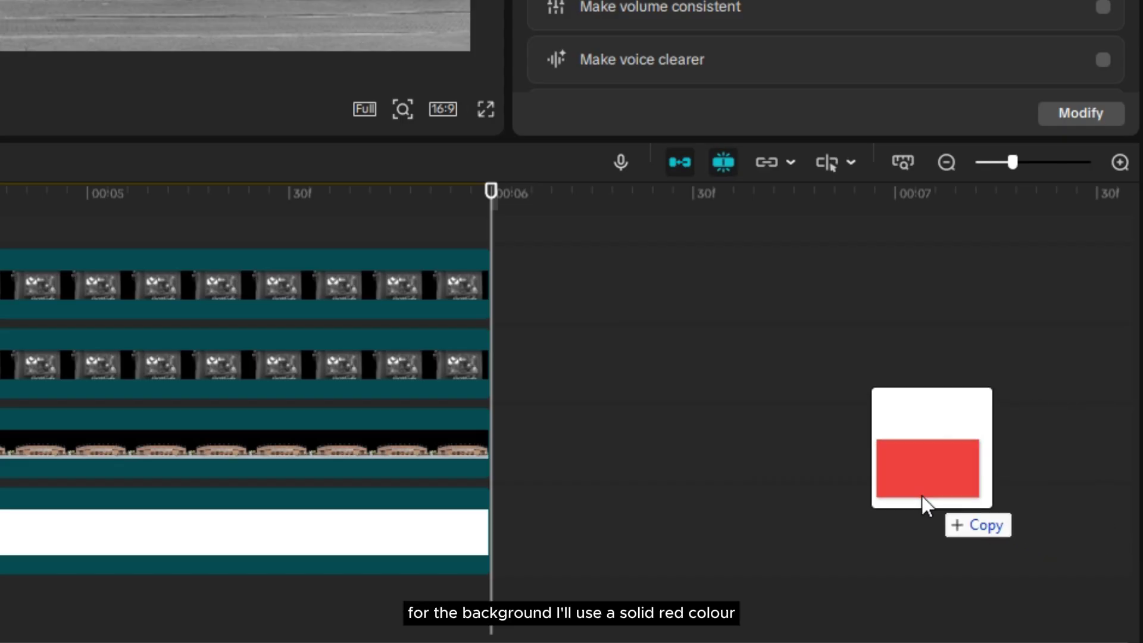
pyautogui.moveTo(923, 498); pyautogui.dragTo(833, 519)
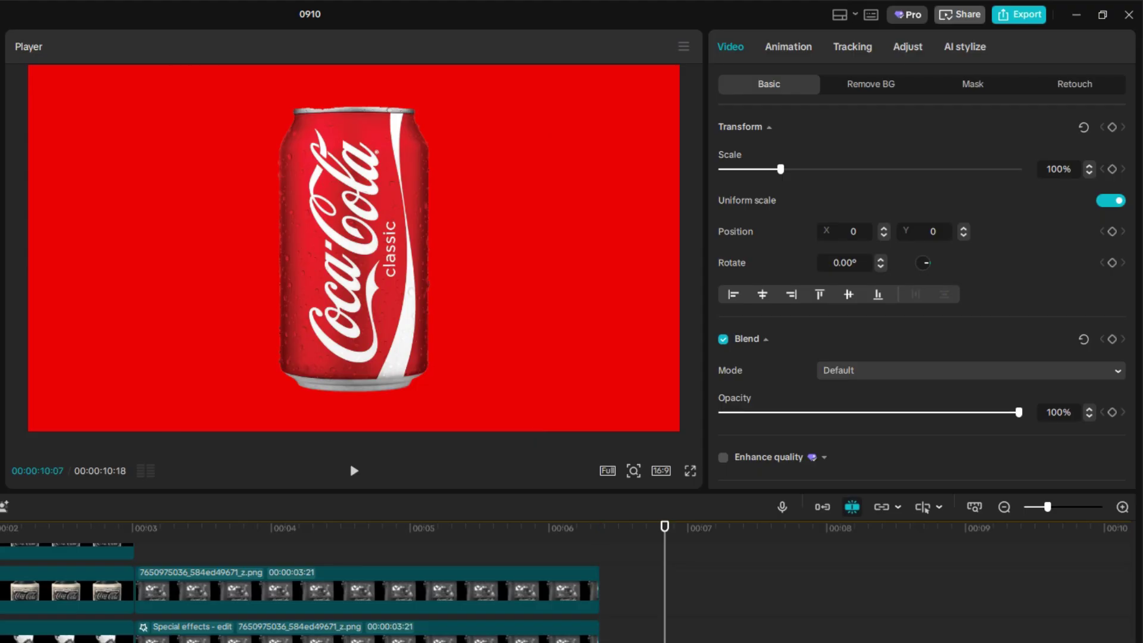
# Scale the classic Coca-Cola can to 164% and place it on the picture's left side at about X -1324, Y -266
pyautogui.hscroll(2, 417, 596)
pyautogui.moveTo(641, 466); pyautogui.dragTo(373, 487)
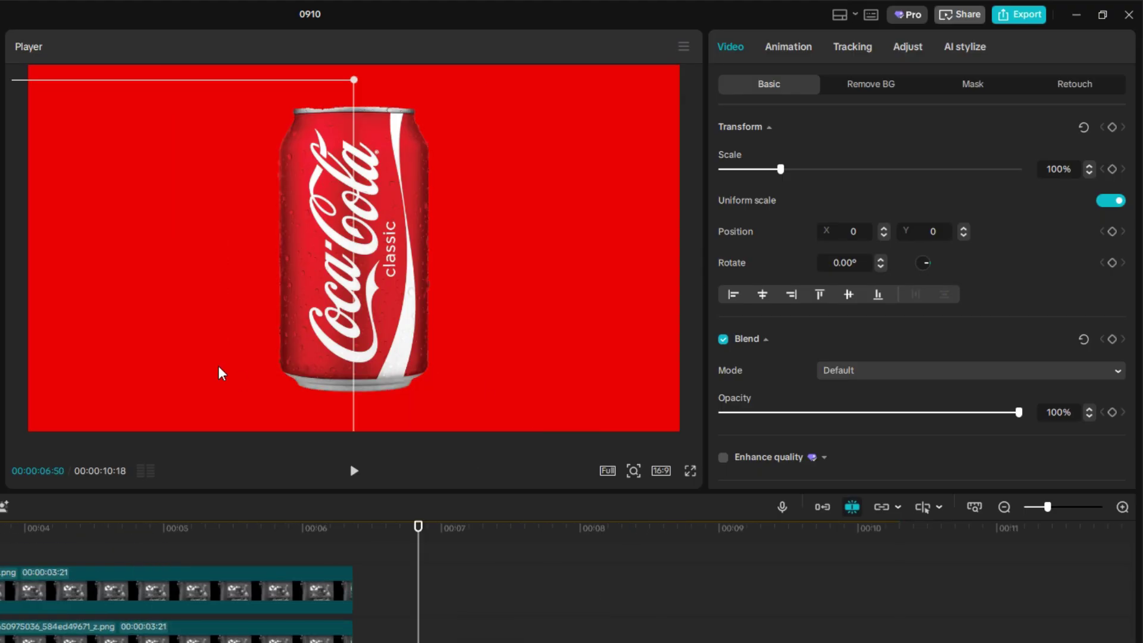
pyautogui.moveTo(781, 169); pyautogui.dragTo(828, 169)
pyautogui.moveTo(243, 406)
pyautogui.mouseDown()
pyautogui.moveTo(228, 400)
pyautogui.moveTo(240, 393)
pyautogui.mouseUp()
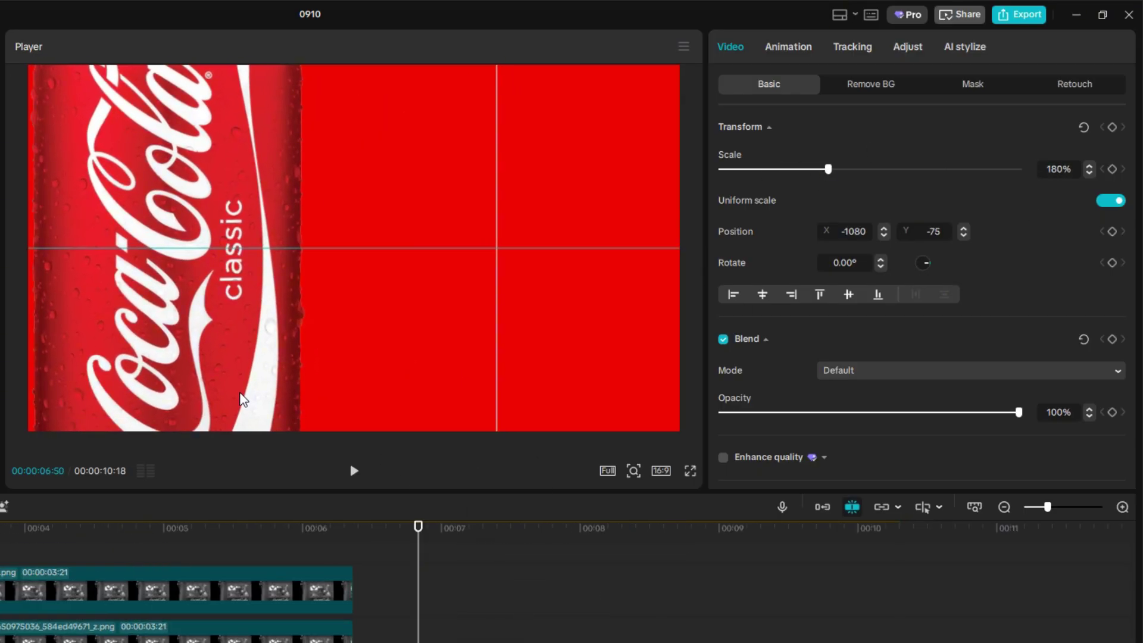
pyautogui.moveTo(828, 169); pyautogui.dragTo(818, 169)
pyautogui.moveTo(303, 315); pyautogui.dragTo(271, 361)
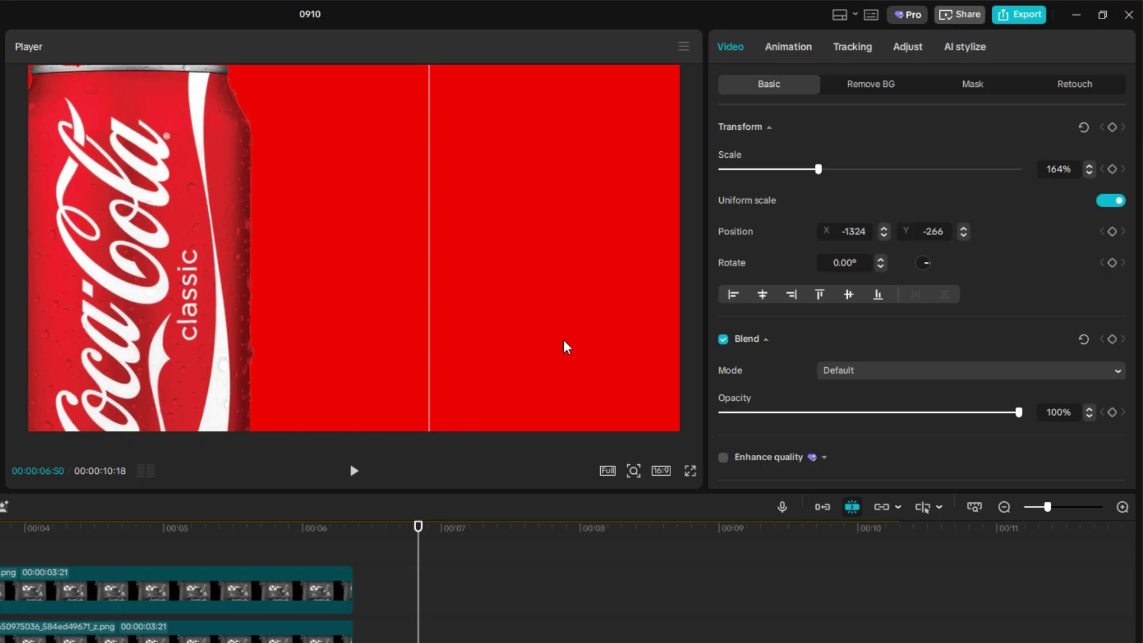
# Add the black Coca-Cola Zero can for the whole third scene, shrink it to 69% and place it at about X 666, Y -535
pyautogui.click(567, 348)
pyautogui.moveTo(773, 573); pyautogui.dragTo(419, 637)
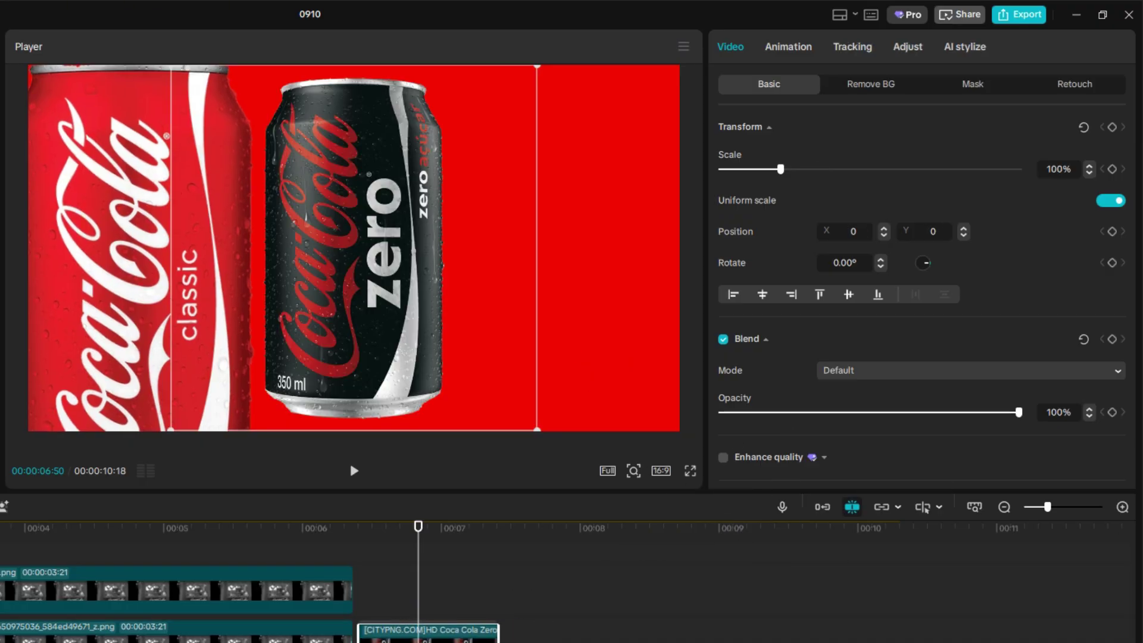
pyautogui.moveTo(498, 637); pyautogui.dragTo(900, 638)
pyautogui.moveTo(442, 308); pyautogui.dragTo(578, 378)
pyautogui.moveTo(672, 134); pyautogui.dragTo(604, 181)
pyautogui.moveTo(505, 323); pyautogui.dragTo(484, 345)
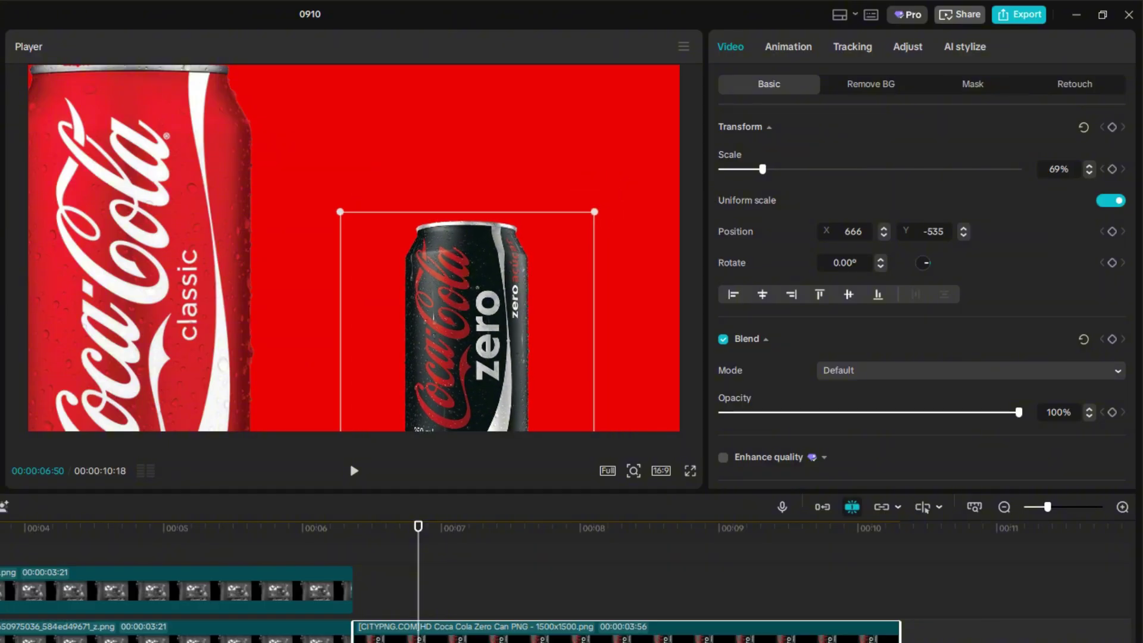
# Add the red Zero Sugar can image for the whole third scene and remove its white background with Auto removal
pyautogui.moveTo(632, 619); pyautogui.dragTo(403, 587)
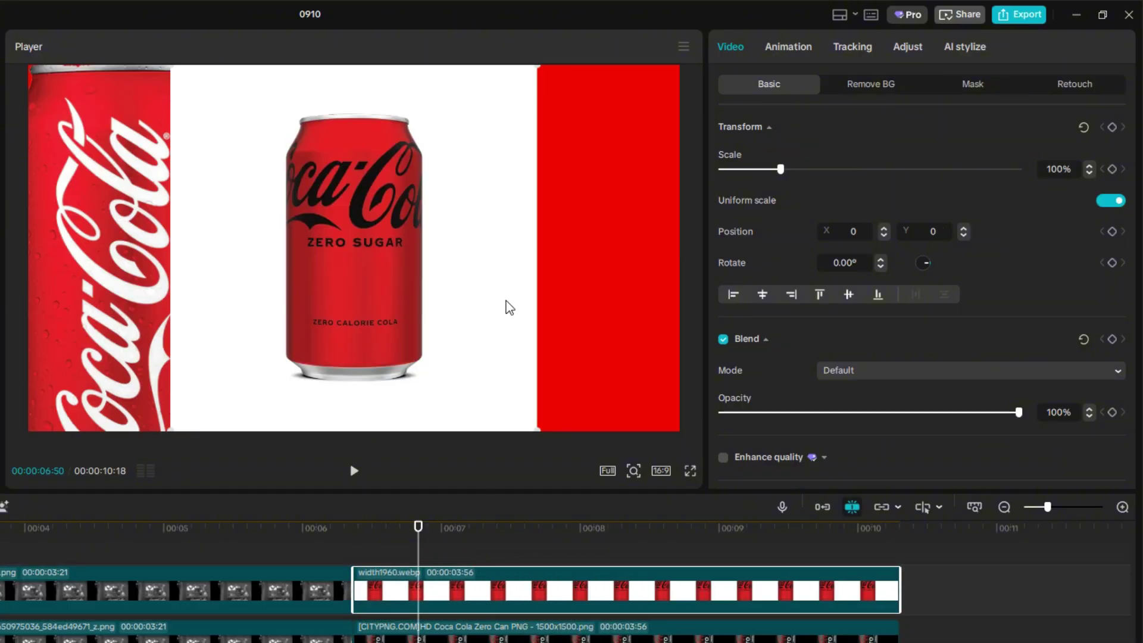
pyautogui.click(858, 84)
pyautogui.click(724, 126)
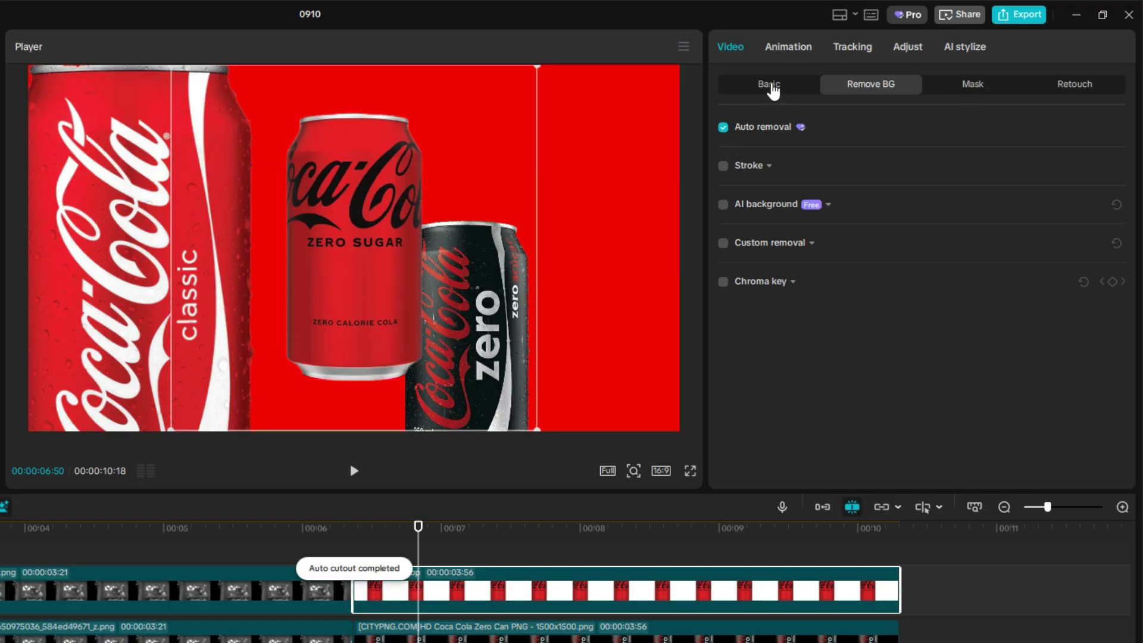
# Scale the Zero Sugar can to 79%, place it at about X 1513, Y -579, and layer its clip beneath the black can
pyautogui.click(770, 84)
pyautogui.moveTo(357, 248); pyautogui.dragTo(588, 344)
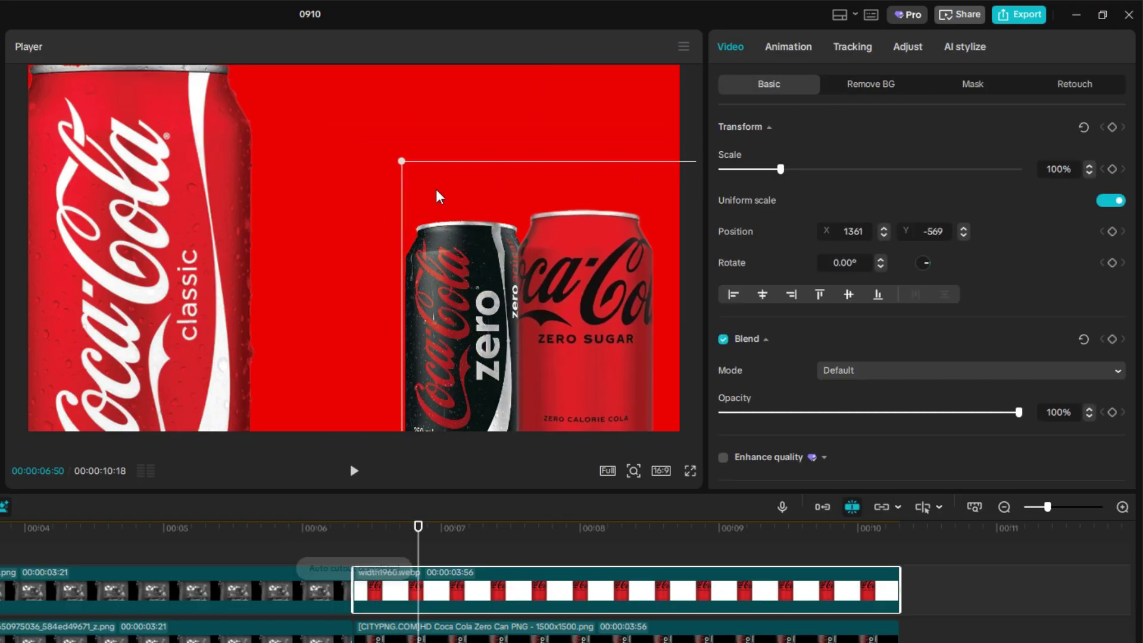
pyautogui.moveTo(402, 162); pyautogui.dragTo(441, 200)
pyautogui.moveTo(603, 316); pyautogui.dragTo(631, 318)
pyautogui.moveTo(464, 605); pyautogui.dragTo(465, 641)
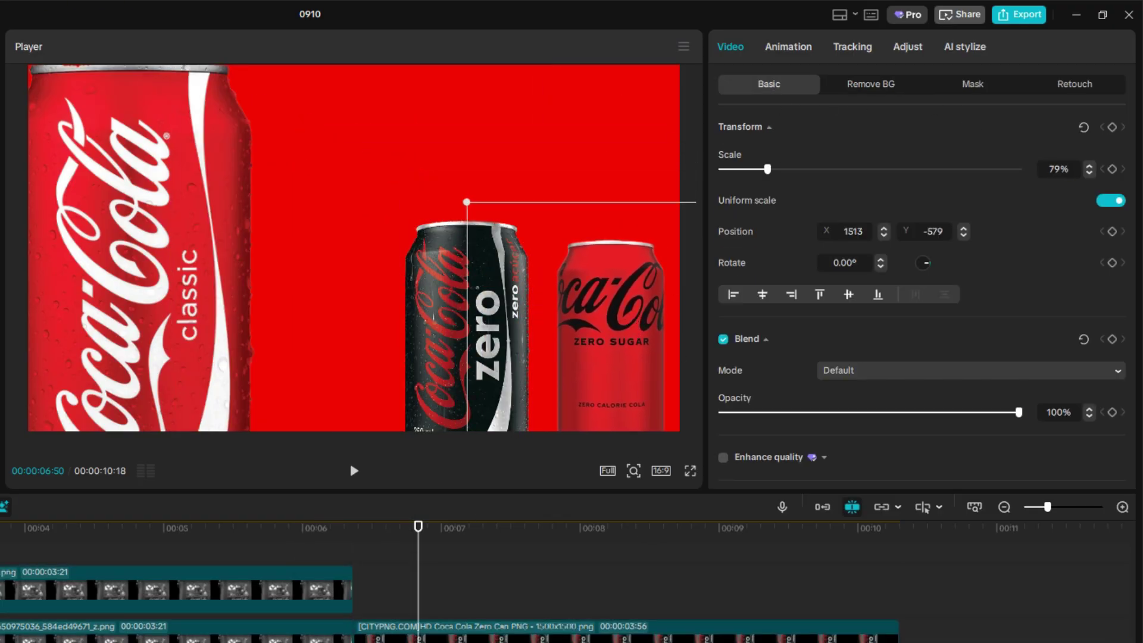
# Enlarge the black Zero can to 78% overlapping the Zero Sugar can, and move both cans slightly down and to the right
pyautogui.moveTo(466, 322); pyautogui.dragTo(511, 325)
pyautogui.moveTo(379, 207); pyautogui.dragTo(362, 192)
pyautogui.moveTo(500, 310); pyautogui.dragTo(480, 305)
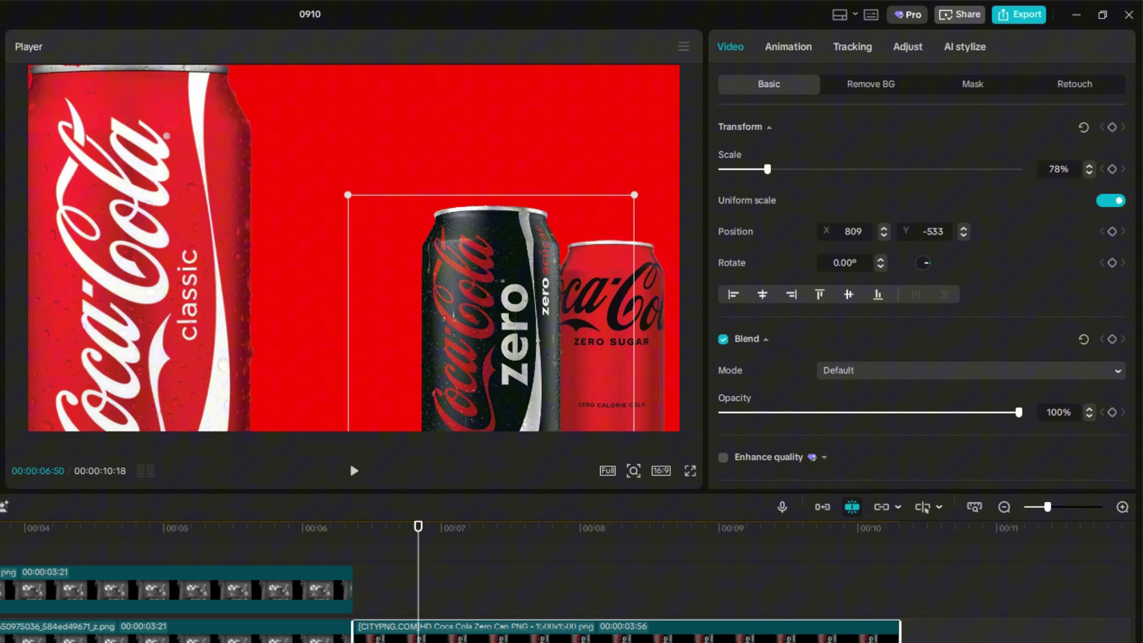
pyautogui.moveTo(622, 407); pyautogui.dragTo(634, 403)
pyautogui.keyDown('ctrl'); pyautogui.click(620, 630); pyautogui.keyUp('ctrl')
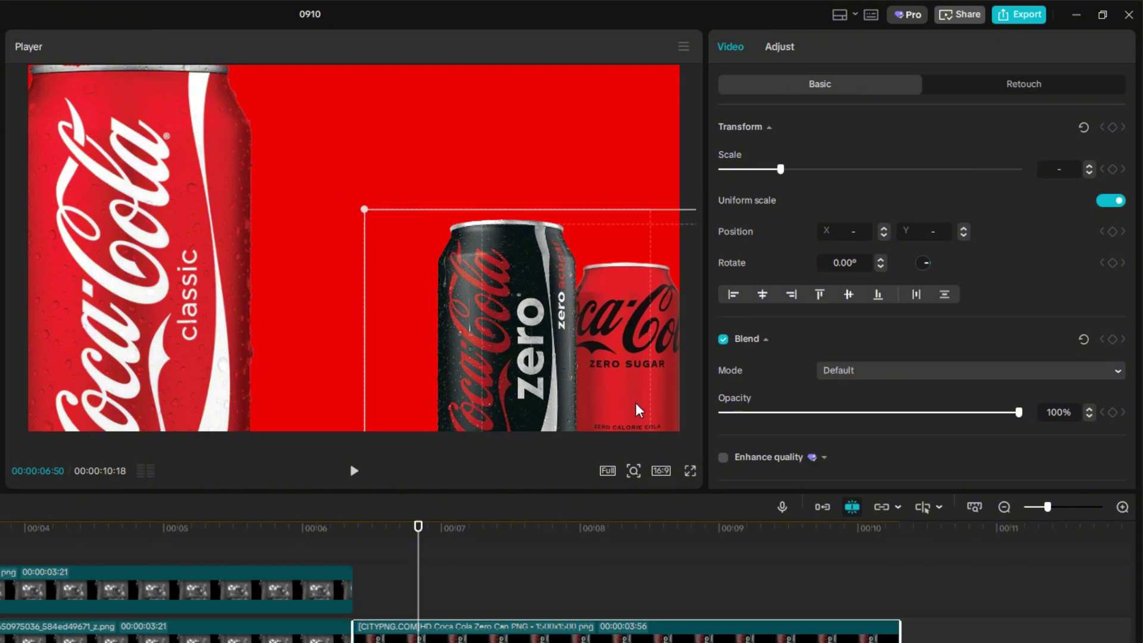
# Apply the Blur effect to the Zero Sugar can at strength 25 and to the black Zero can at reduced strength
pyautogui.click(314, 166)
pyautogui.click(407, 577)
pyautogui.scroll(1, 399, 601)
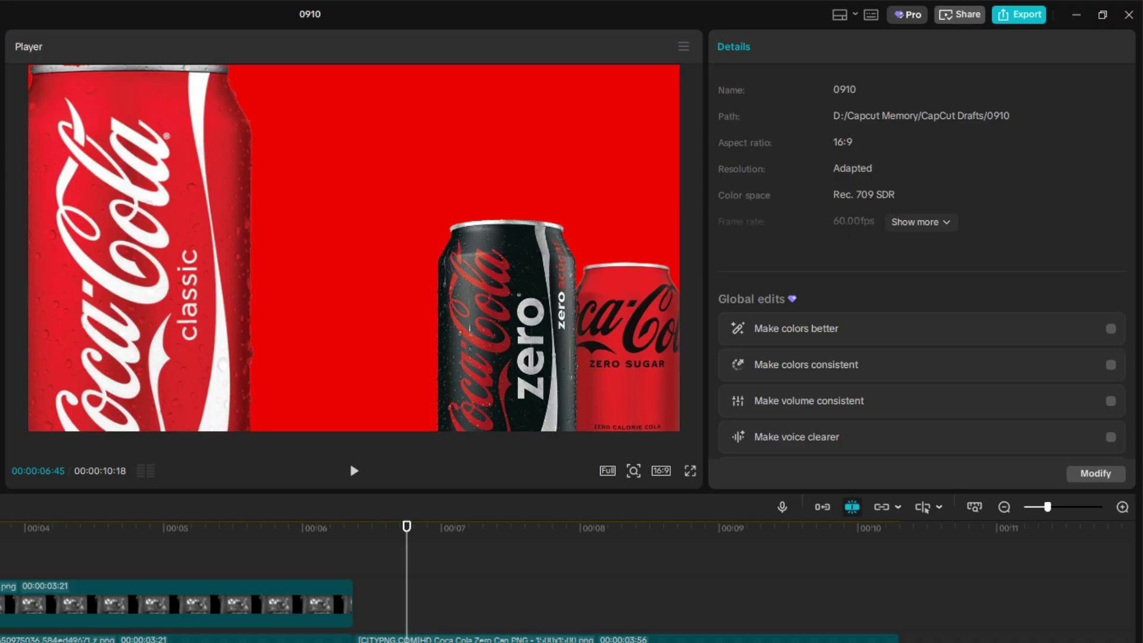
pyautogui.scroll(3, 447, 595)
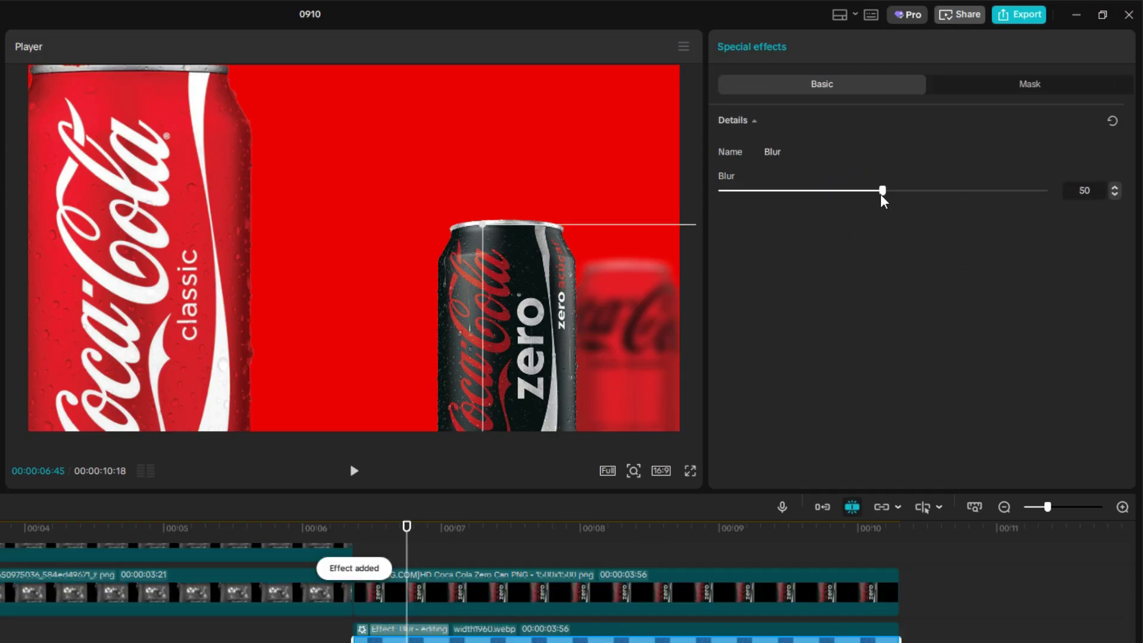
pyautogui.moveTo(881, 192); pyautogui.dragTo(802, 190)
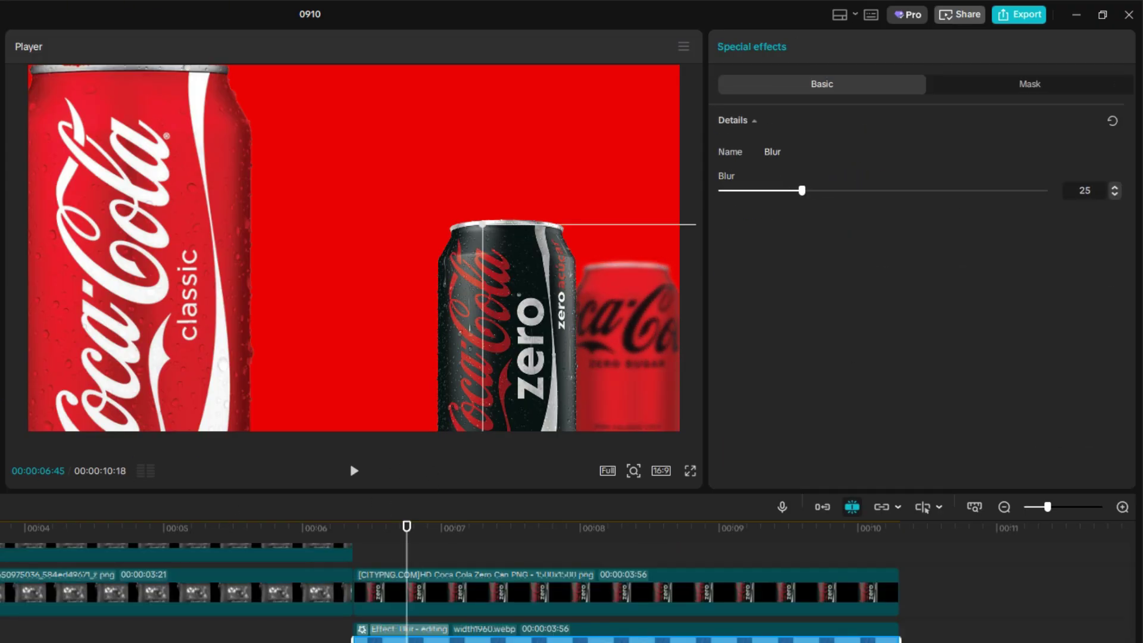
pyautogui.moveTo(0, 417); pyautogui.dragTo(381, 591)
pyautogui.moveTo(847, 195); pyautogui.dragTo(778, 196)
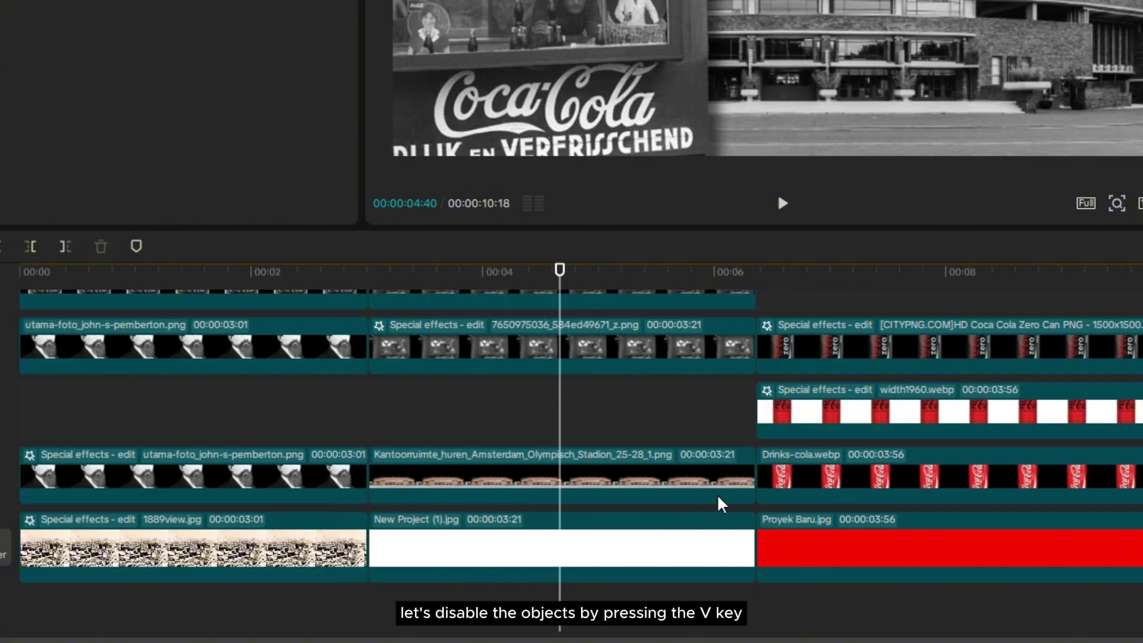
# Disable the second scene's kiosk, kiosk shadow and stadium clips so only the white background shows
pyautogui.scroll(3, 607, 466)
pyautogui.scroll(-2, 644, 360)
pyautogui.moveTo(648, 353); pyautogui.dragTo(625, 476)
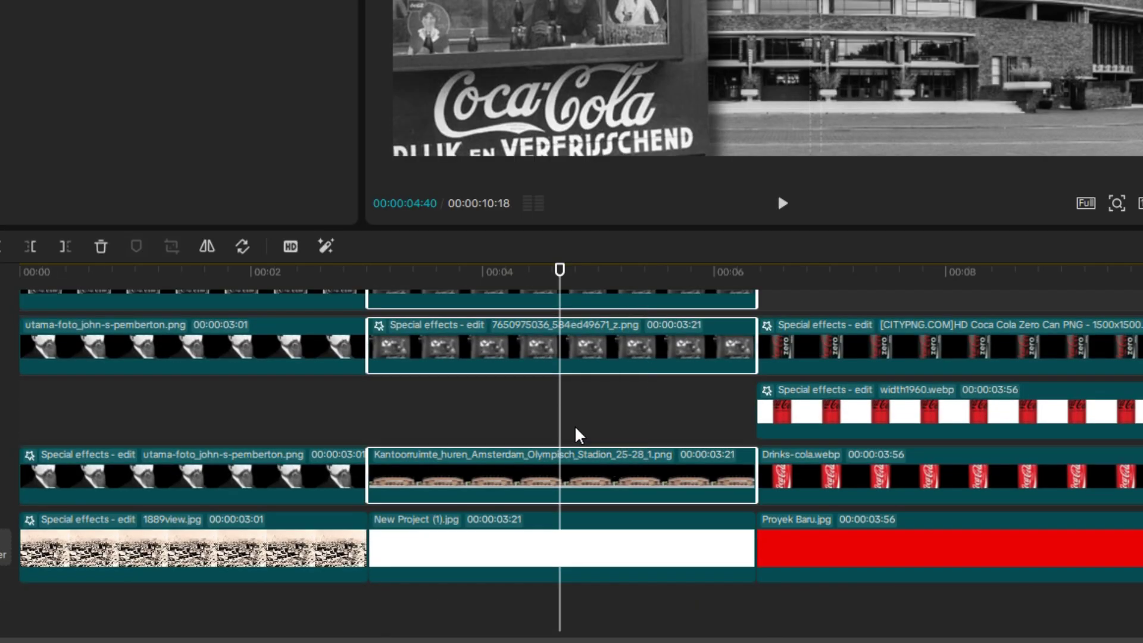
pyautogui.press('Delete')
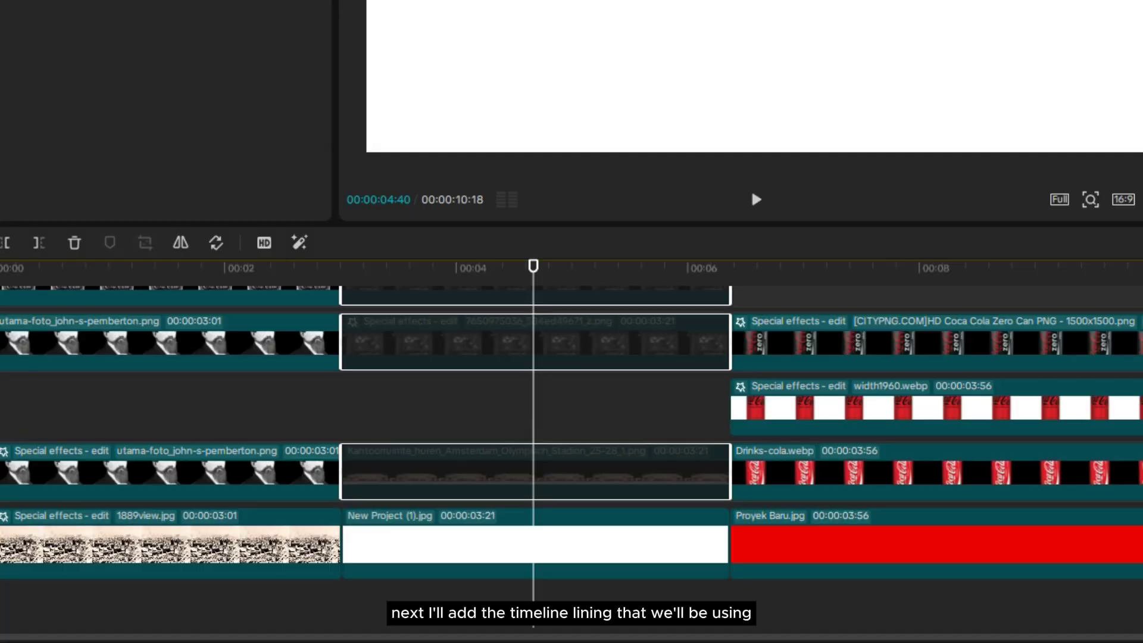
# Add the black.png ruler line over the second scene's white background, plus a black text layer containing a single dot
pyautogui.scroll(1, 572, 417)
pyautogui.moveTo(858, 330); pyautogui.dragTo(623, 444)
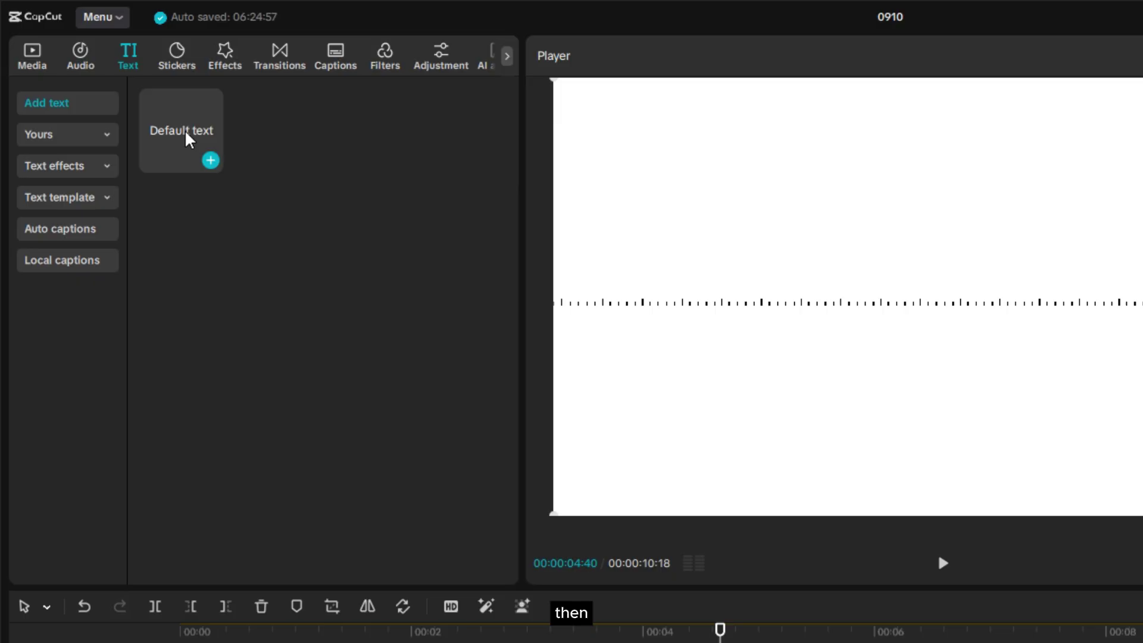
pyautogui.moveTo(187, 137); pyautogui.dragTo(381, 481)
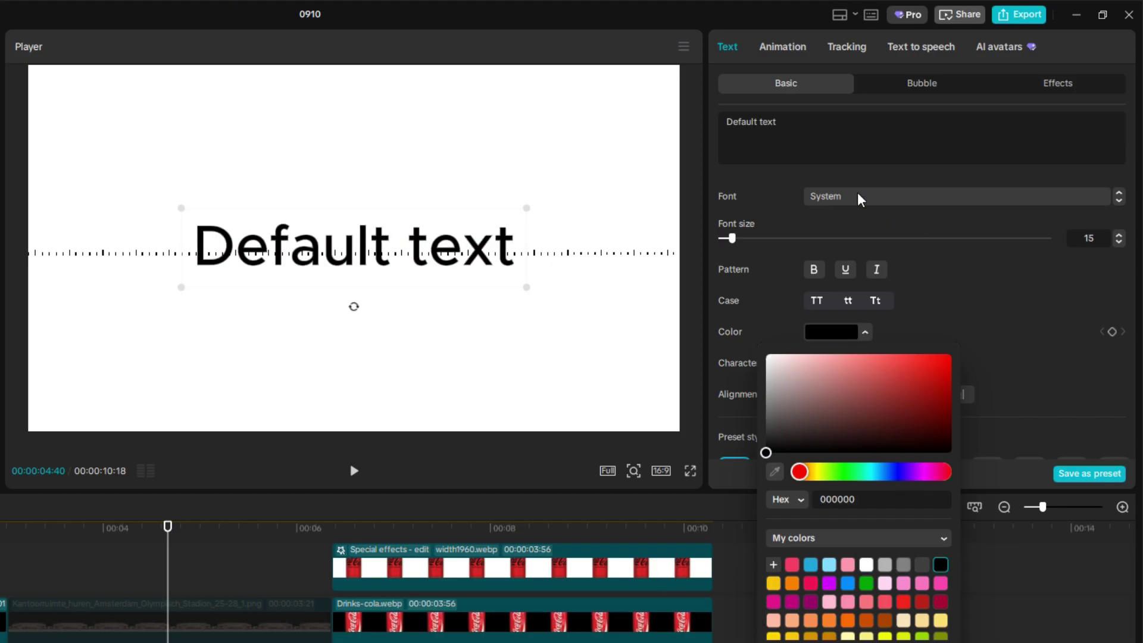
pyautogui.click(1142, 0)
pyautogui.moveTo(810, 128); pyautogui.dragTo(661, 103)
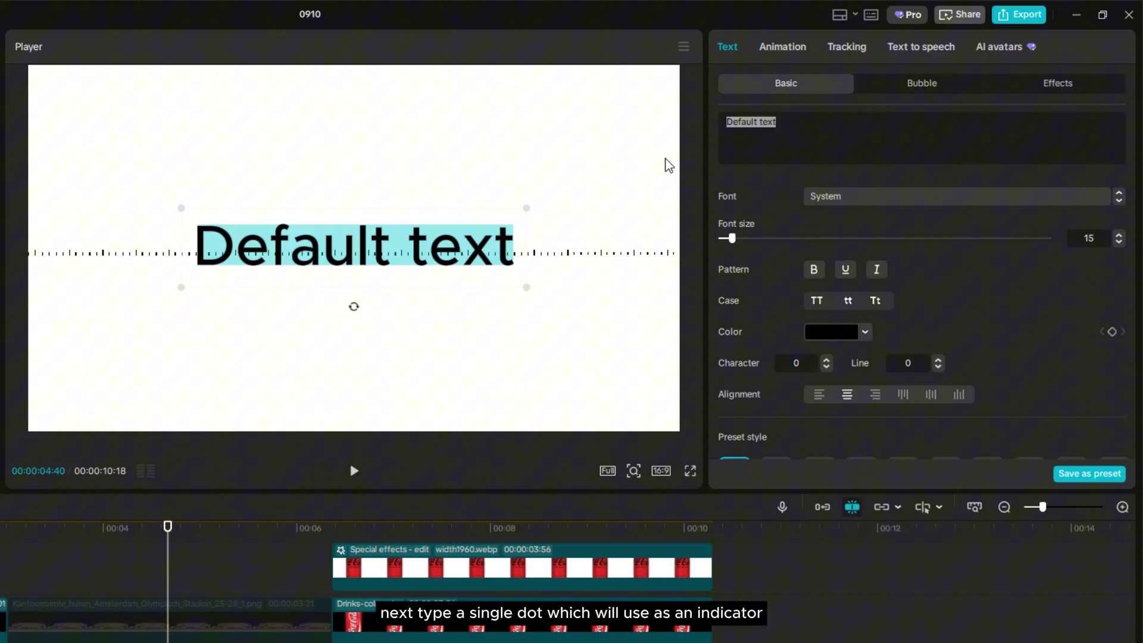
pyautogui.write('.')
# Reduce the dot's size and place it exactly on top of one of the ruler's long ticks as a marker
pyautogui.scroll(5, 405, 277)
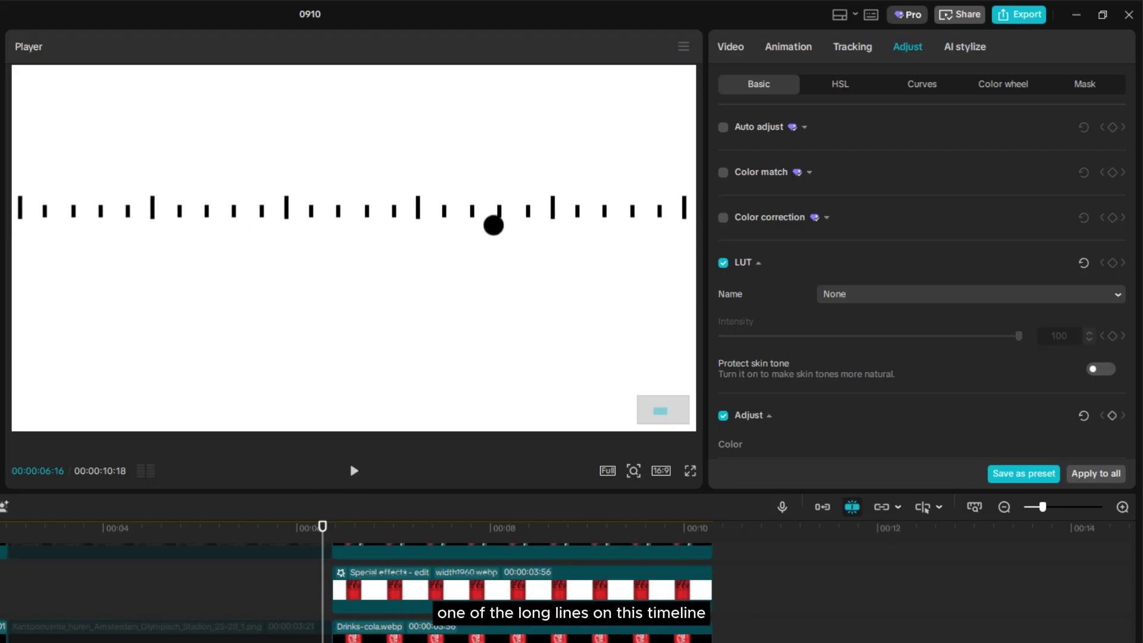
pyautogui.click(120, 574)
pyautogui.click(169, 574)
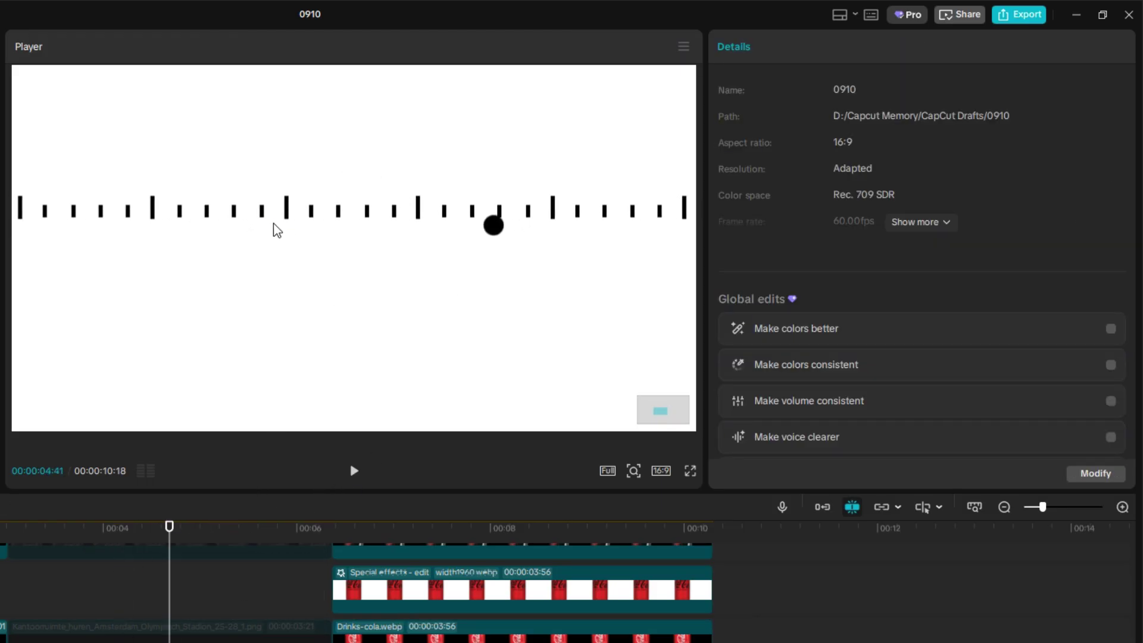
pyautogui.moveTo(321, 265)
pyautogui.mouseDown()
pyautogui.moveTo(413, 320)
pyautogui.moveTo(476, 319)
pyautogui.moveTo(168, 234)
pyautogui.moveTo(439, 276)
pyautogui.moveTo(256, 309)
pyautogui.moveTo(412, 409)
pyautogui.mouseUp()
pyautogui.click(1121, 243)
pyautogui.click(1120, 243)
pyautogui.click(1120, 243)
pyautogui.scroll(-4, 406, 284)
pyautogui.scroll(3, 211, 320)
pyautogui.moveTo(296, 355)
pyautogui.mouseDown()
pyautogui.moveTo(332, 201)
pyautogui.moveTo(462, 163)
pyautogui.mouseUp()
pyautogui.scroll(3, 369, 279)
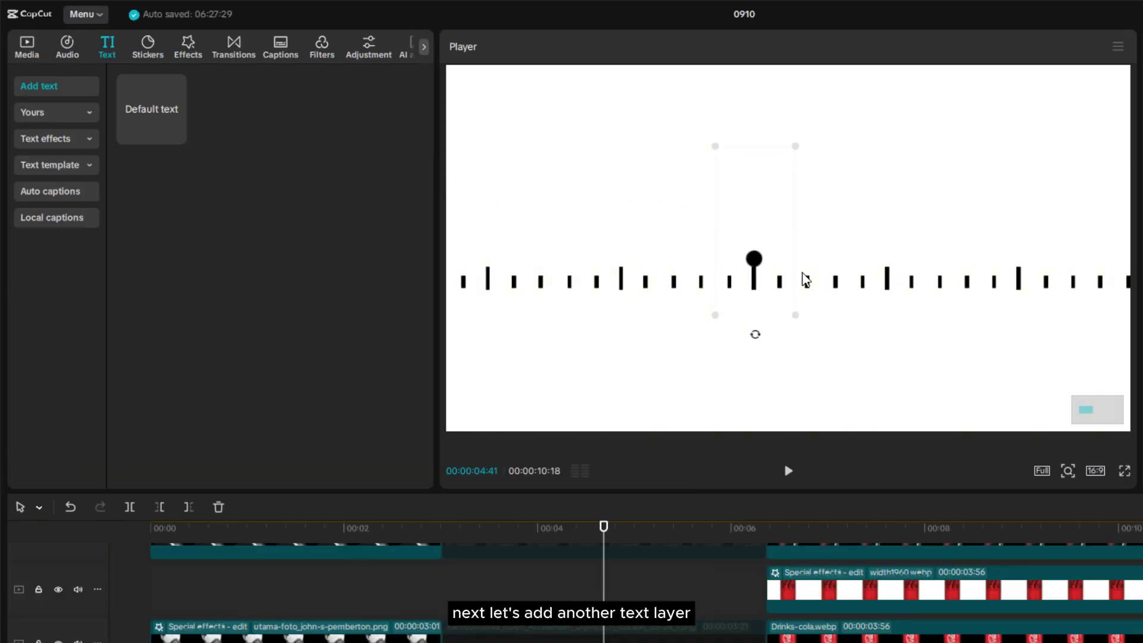
# Add a black text layer reading 1889, scaled down and placed just above the dot marker
pyautogui.moveTo(170, 115); pyautogui.dragTo(401, 445)
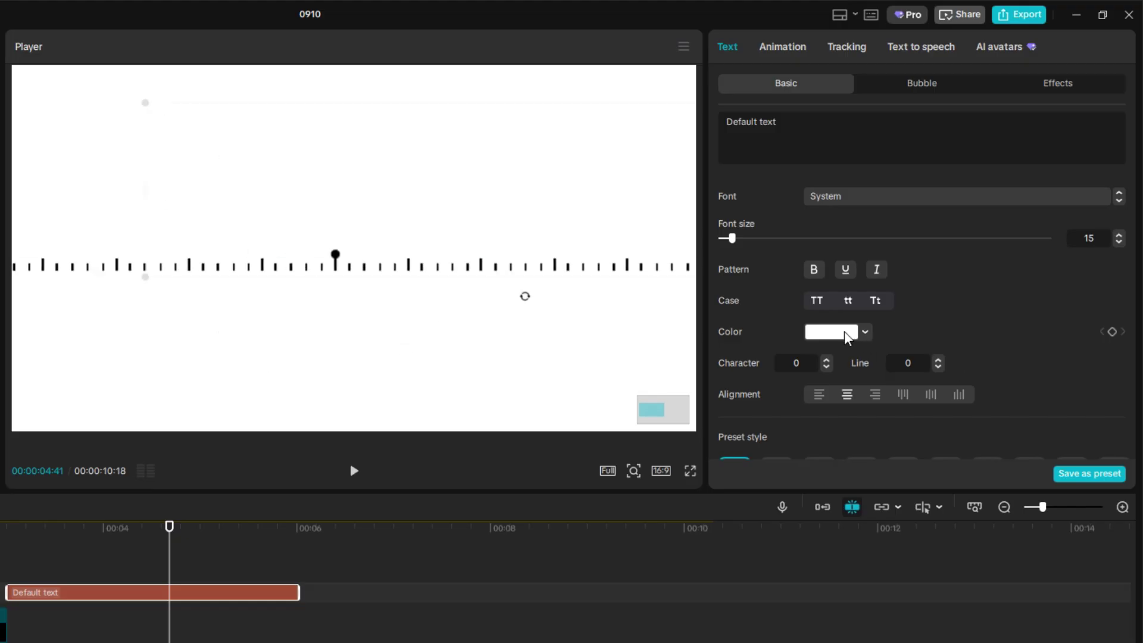
pyautogui.click(845, 332)
pyautogui.moveTo(827, 387); pyautogui.dragTo(547, 514)
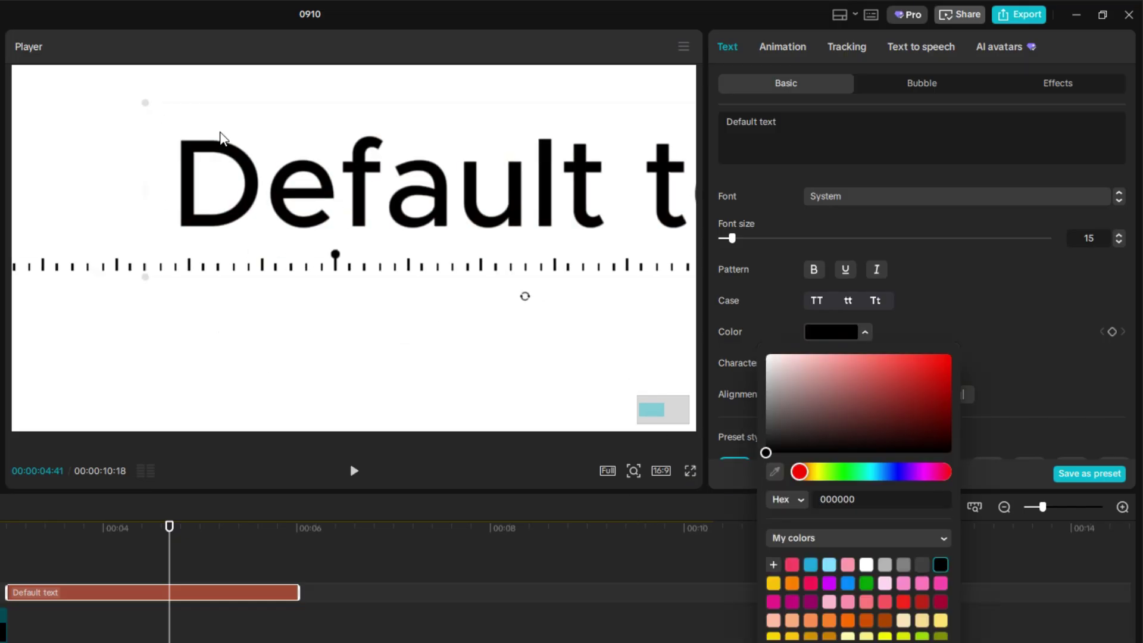
pyautogui.moveTo(145, 103); pyautogui.dragTo(398, 160)
pyautogui.moveTo(583, 206); pyautogui.dragTo(415, 245)
pyautogui.moveTo(793, 121); pyautogui.dragTo(700, 164)
pyautogui.write('1889')
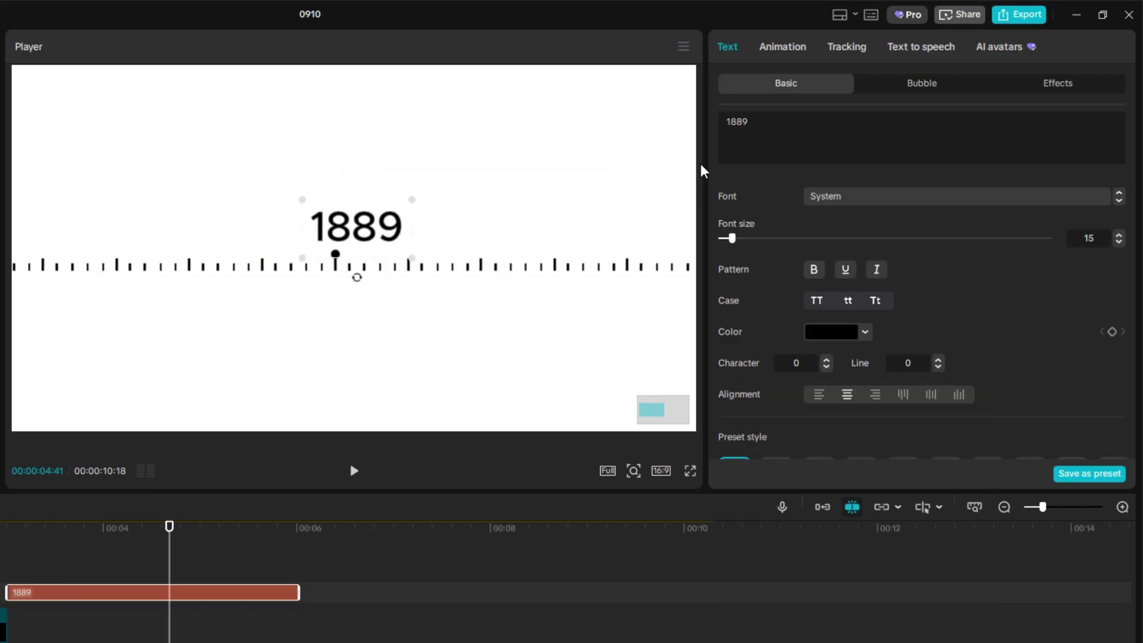
# Set the 1889 text to the League Spartan ExtraBold font at size 12
pyautogui.click(824, 197)
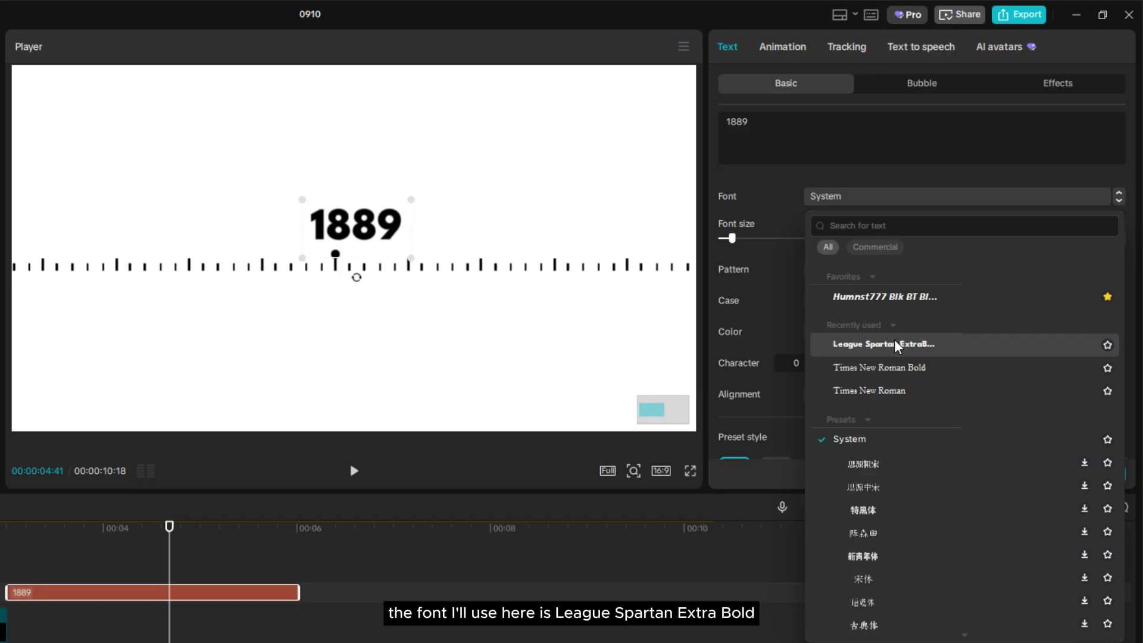
pyautogui.click(895, 343)
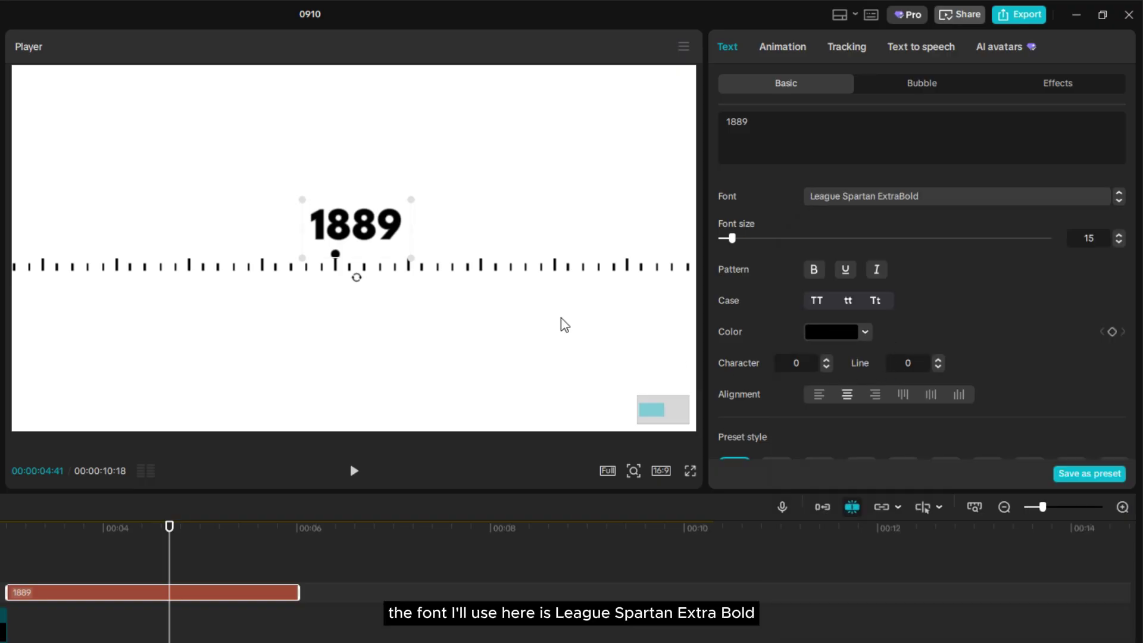
pyautogui.click(1119, 235)
pyautogui.click(1117, 236)
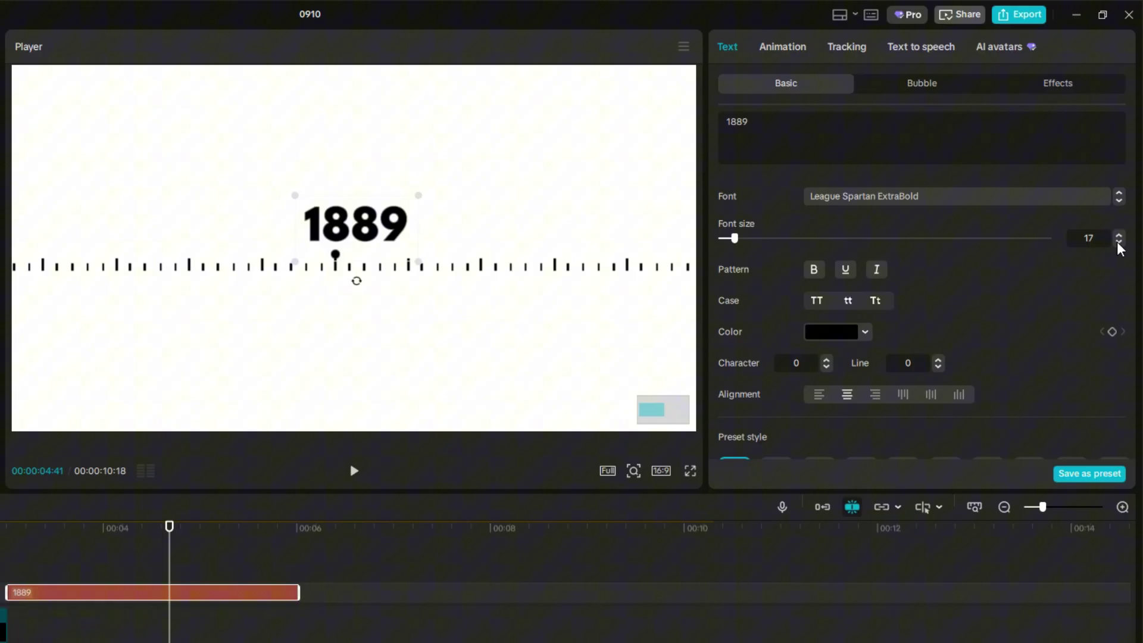
pyautogui.click(1117, 242)
pyautogui.click(1117, 242)
pyautogui.click(1117, 242)
pyautogui.click(1117, 242)
pyautogui.click(1117, 242)
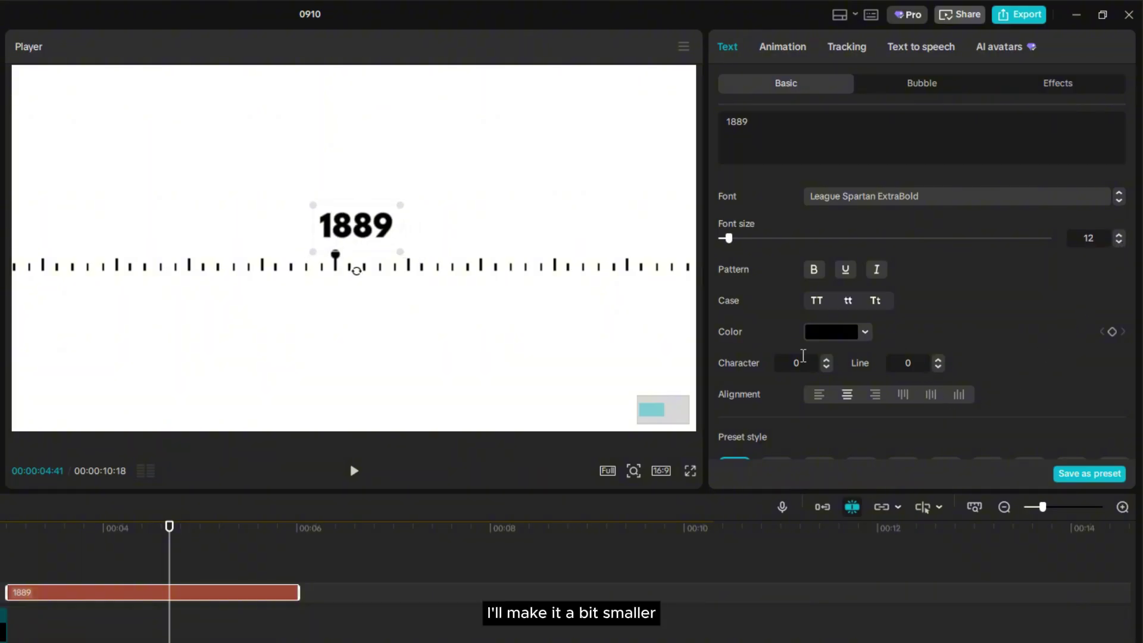
# Set the 1889 text's character spacing to 8
pyautogui.click(826, 360)
pyautogui.click(826, 360)
pyautogui.click(827, 360)
pyautogui.click(827, 360)
pyautogui.click(827, 360)
pyautogui.click(826, 359)
pyautogui.click(827, 359)
pyautogui.click(827, 360)
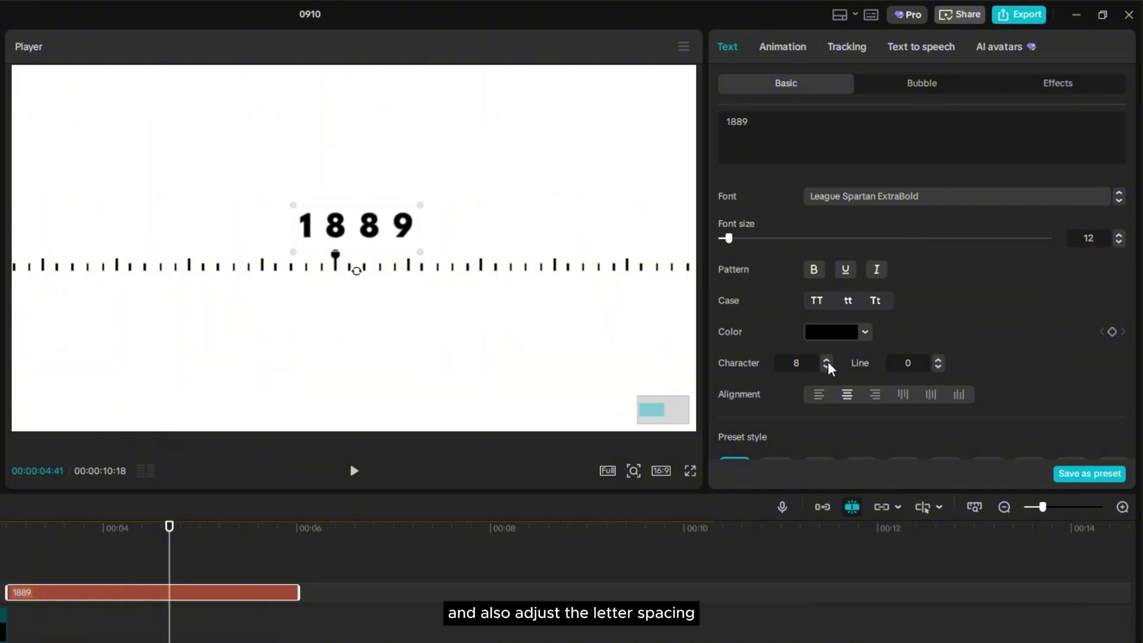
# Fine-tune the 1889 text's scale and center it directly above the dot marker
pyautogui.moveTo(417, 255); pyautogui.dragTo(362, 248)
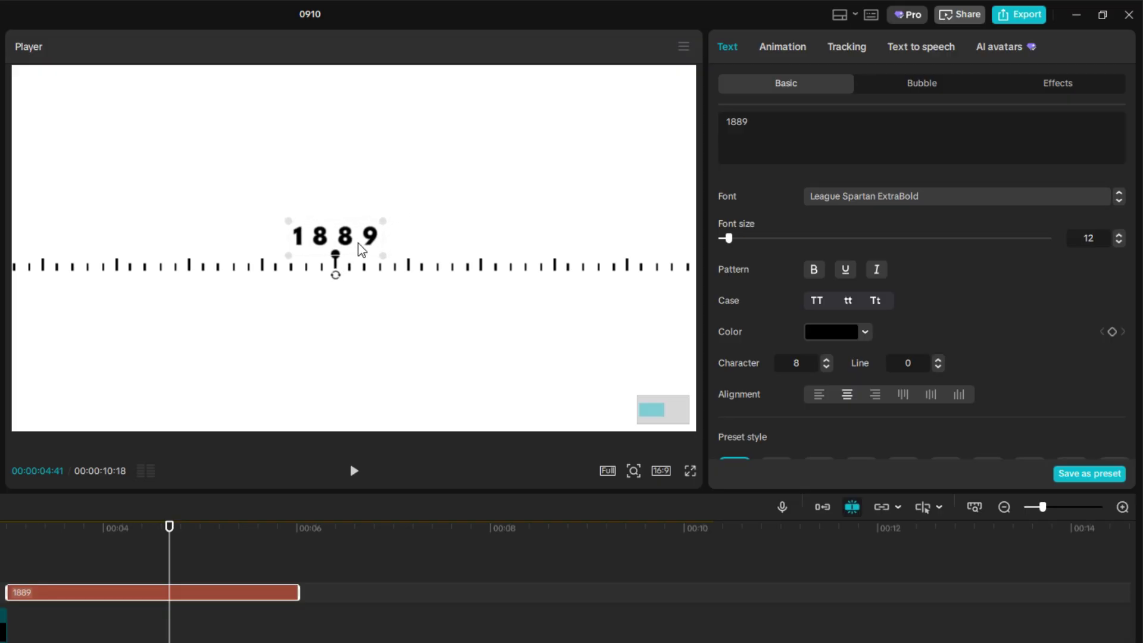
pyautogui.scroll(-3, 492, 255)
pyautogui.scroll(3, 369, 245)
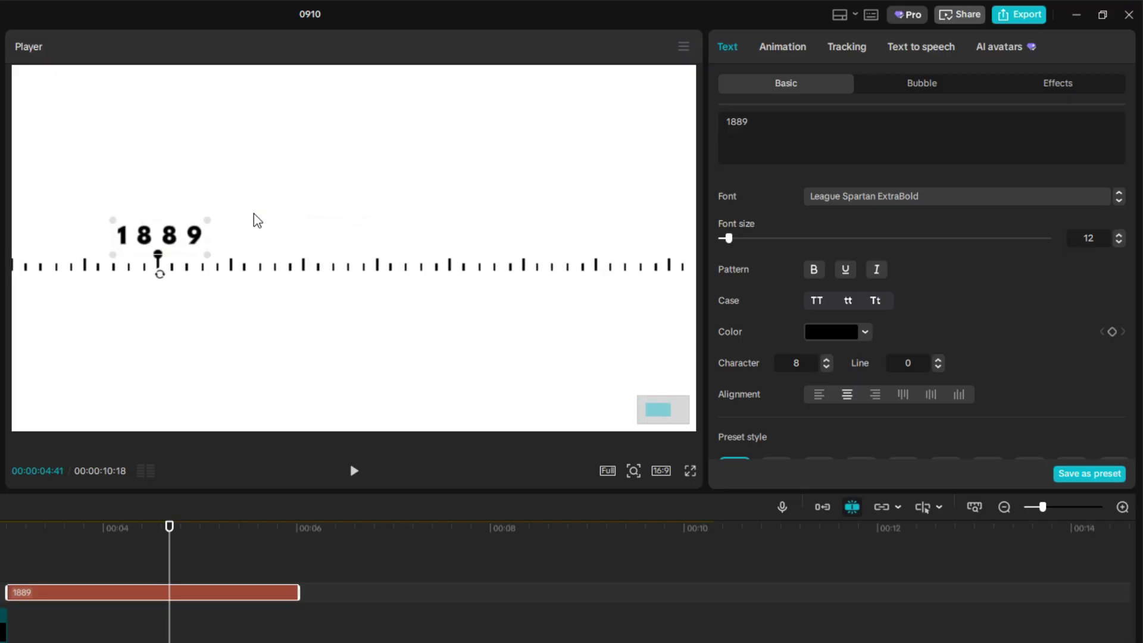
pyautogui.scroll(-2, 255, 220)
pyautogui.scroll(2, 286, 250)
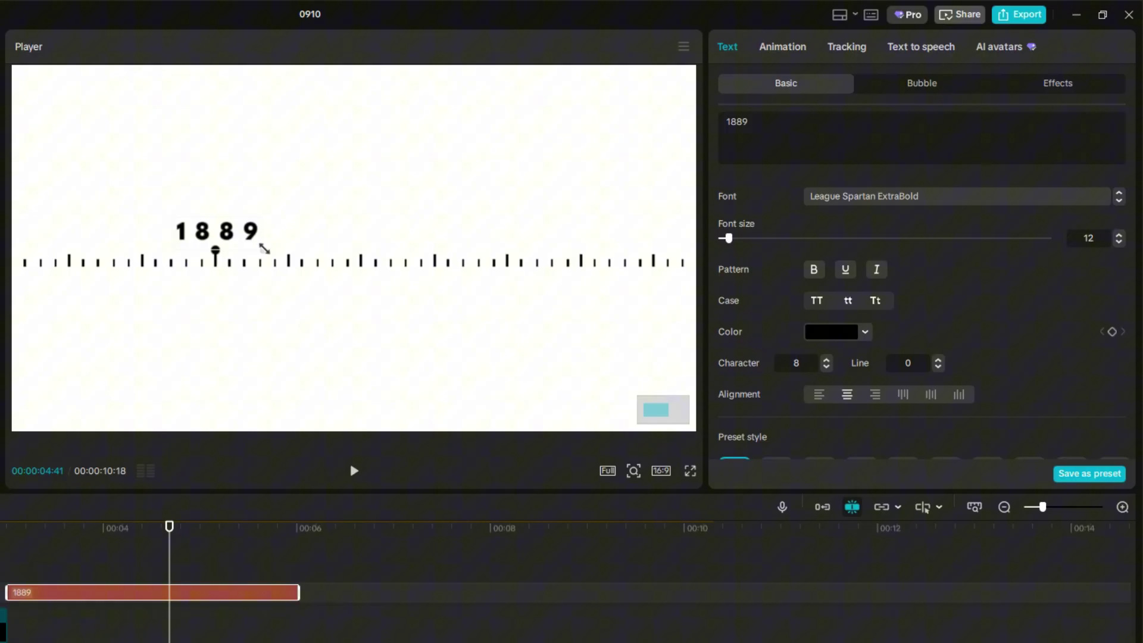
pyautogui.moveTo(270, 252); pyautogui.dragTo(274, 254)
pyautogui.click(330, 250)
# Duplicate the 1889 text, move the copy five long ticks further right along the ruler, and change it to 1928
pyautogui.click(114, 592)
pyautogui.hotkey('ctrl', 'c')
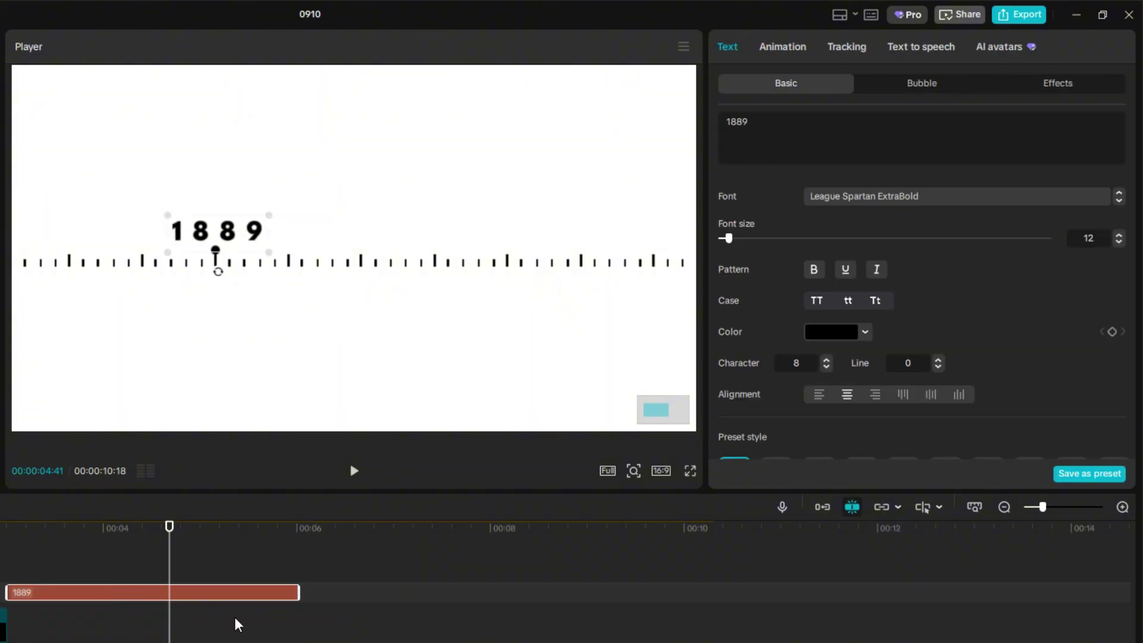
pyautogui.hotkey('ctrl', 'v')
pyautogui.moveTo(252, 592); pyautogui.dragTo(90, 592)
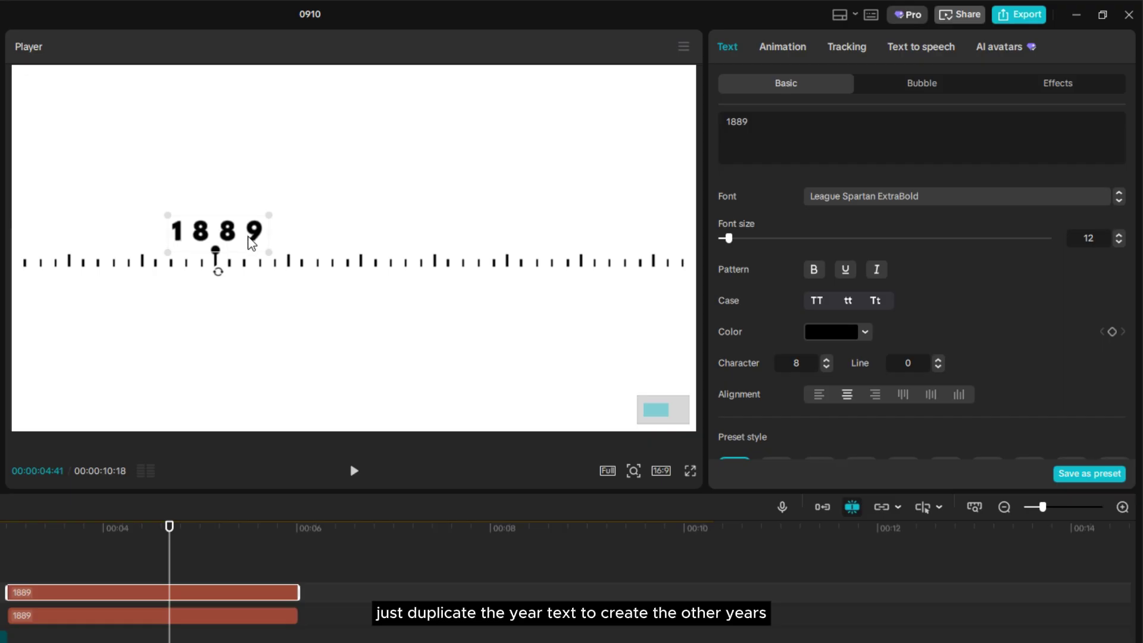
pyautogui.moveTo(253, 243); pyautogui.dragTo(618, 288)
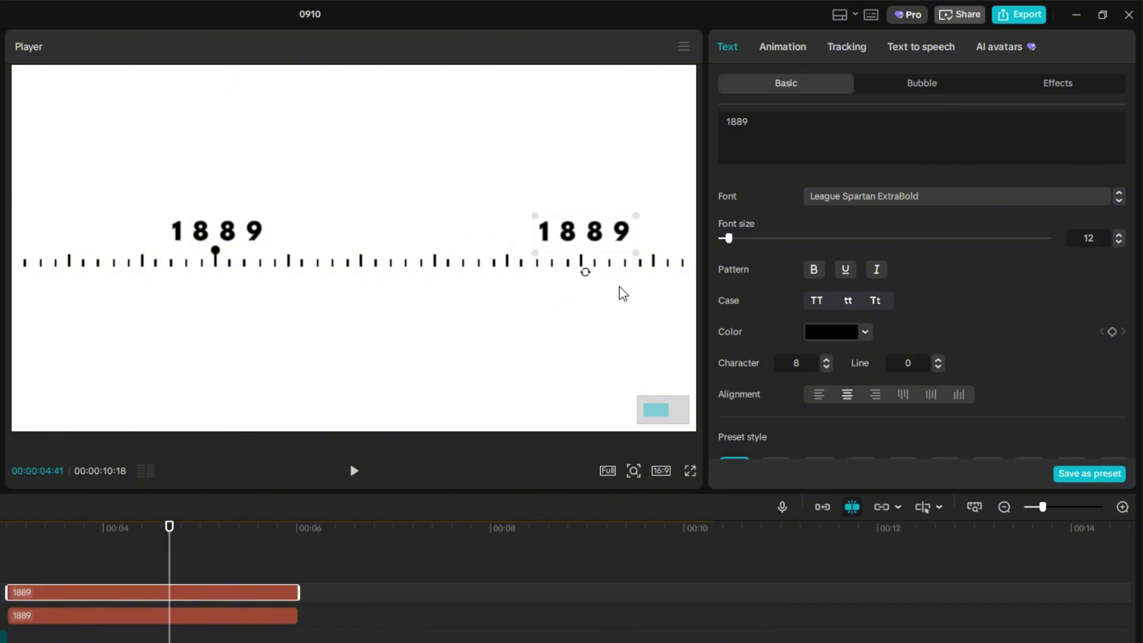
pyautogui.moveTo(577, 328); pyautogui.dragTo(209, 327)
pyautogui.moveTo(502, 312); pyautogui.dragTo(428, 299)
pyautogui.hotkey('ctrl', 'z')
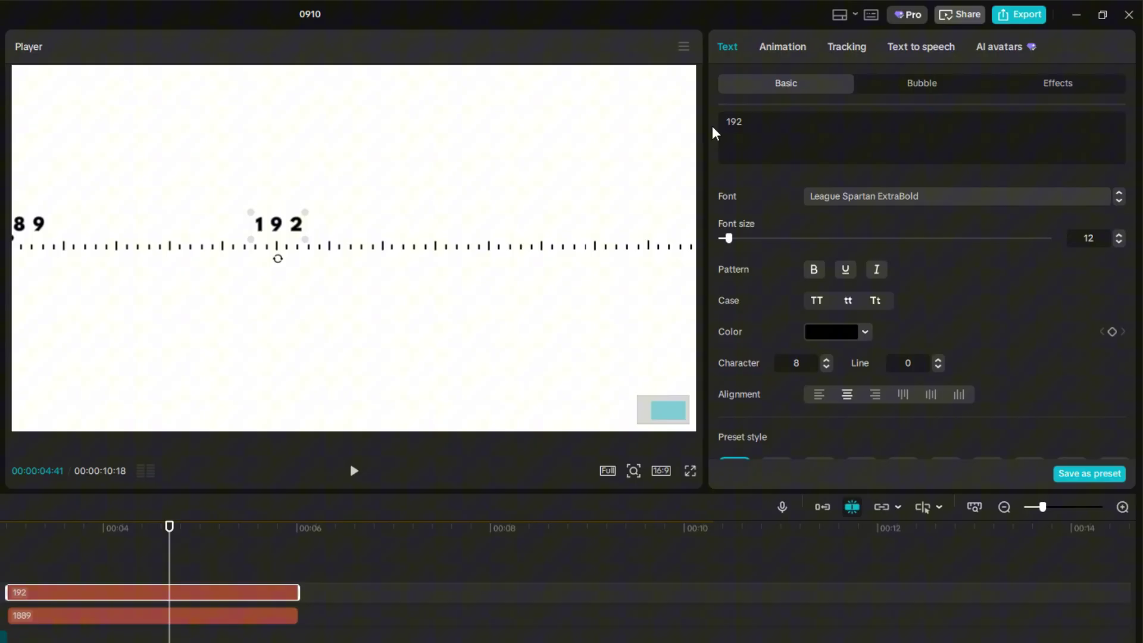
pyautogui.write('8')
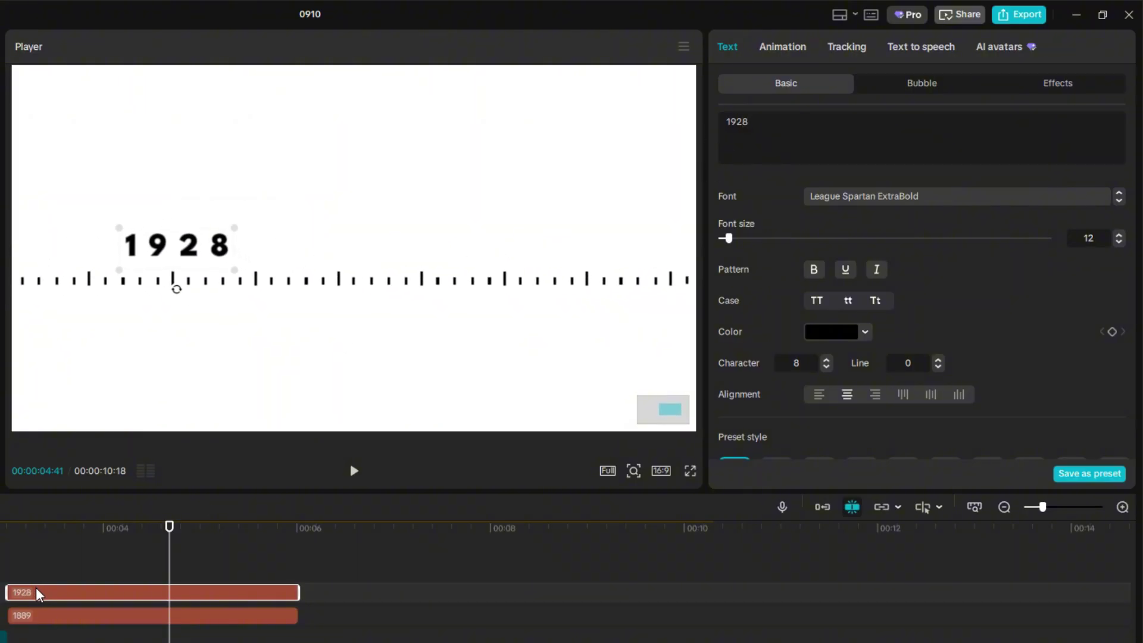
# Duplicate the 1928 text, move the copy another five long ticks further right, and change it to 2020
pyautogui.click(33, 591)
pyautogui.hotkey('ctrl', 'v')
pyautogui.moveTo(206, 250); pyautogui.dragTo(597, 251)
pyautogui.scroll(-2, 383, 281)
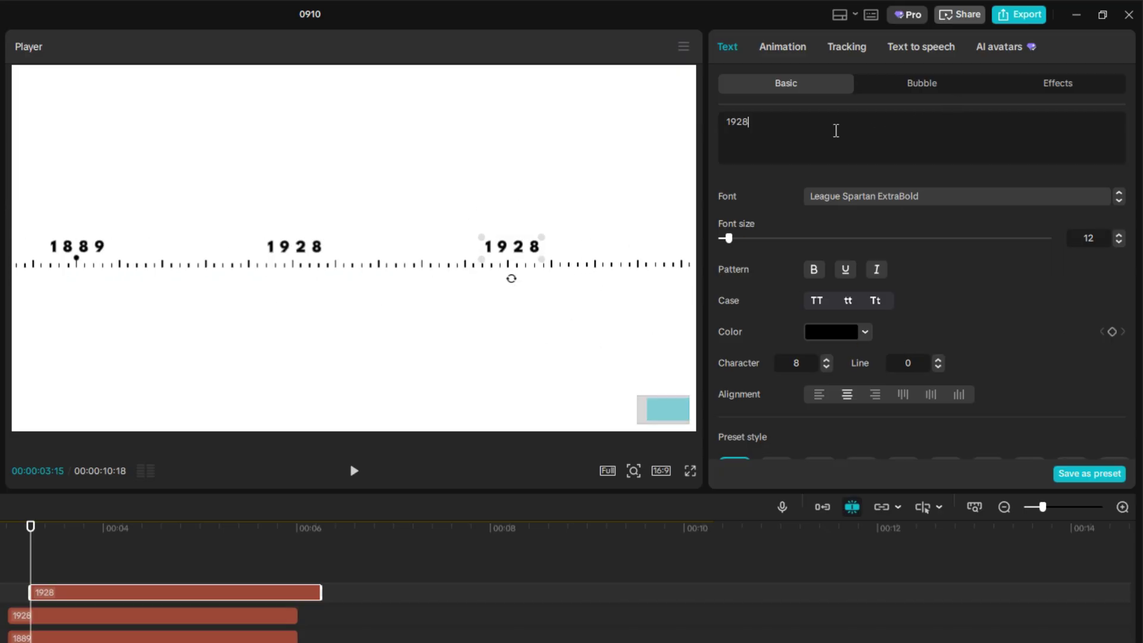
pyautogui.doubleClick(748, 122)
pyautogui.write('2020')
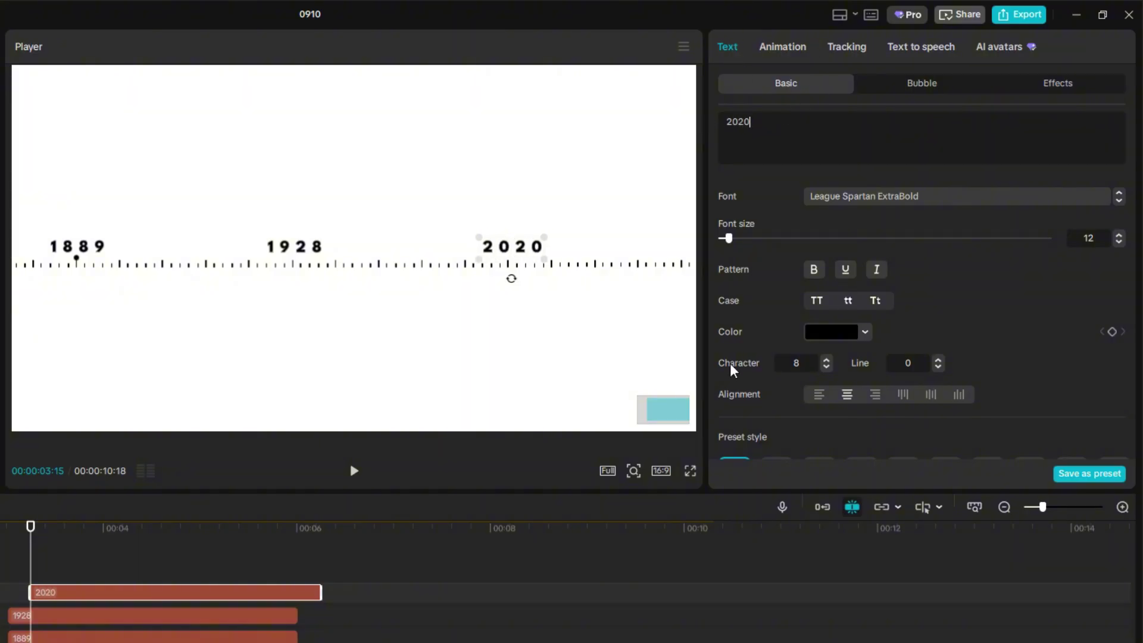
pyautogui.moveTo(269, 280); pyautogui.dragTo(363, 263)
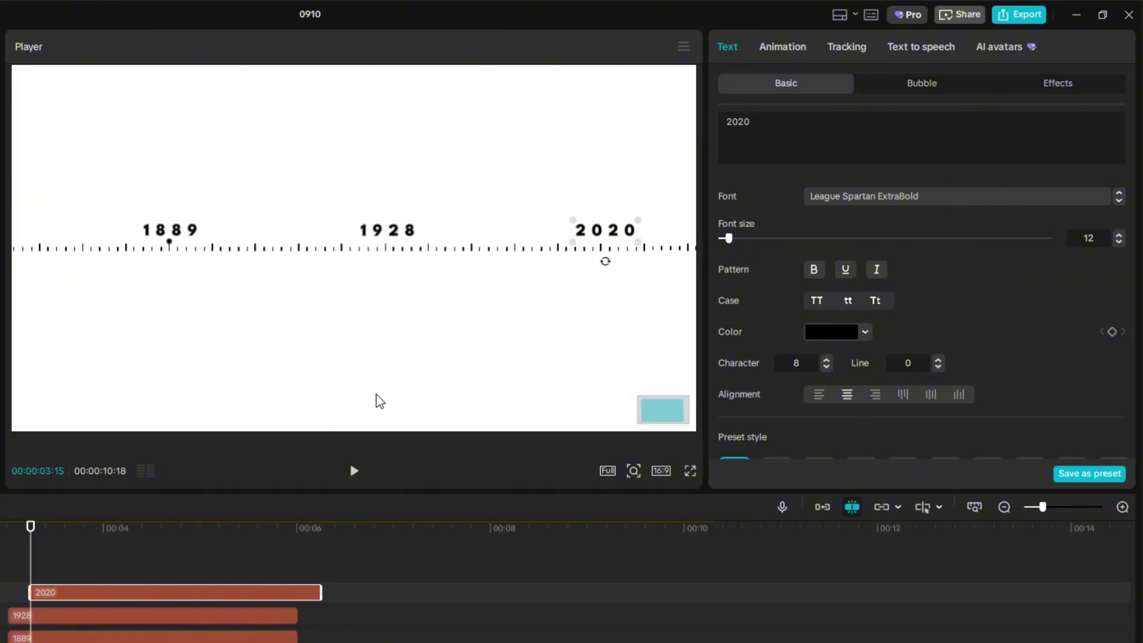
# Move the 2020, 1928 and 1889 text clips together beneath all object layers, directly above the dot's clip
pyautogui.moveTo(108, 594); pyautogui.dragTo(119, 642)
pyautogui.scroll(-1, 229, 585)
pyautogui.scroll(-1, 230, 585)
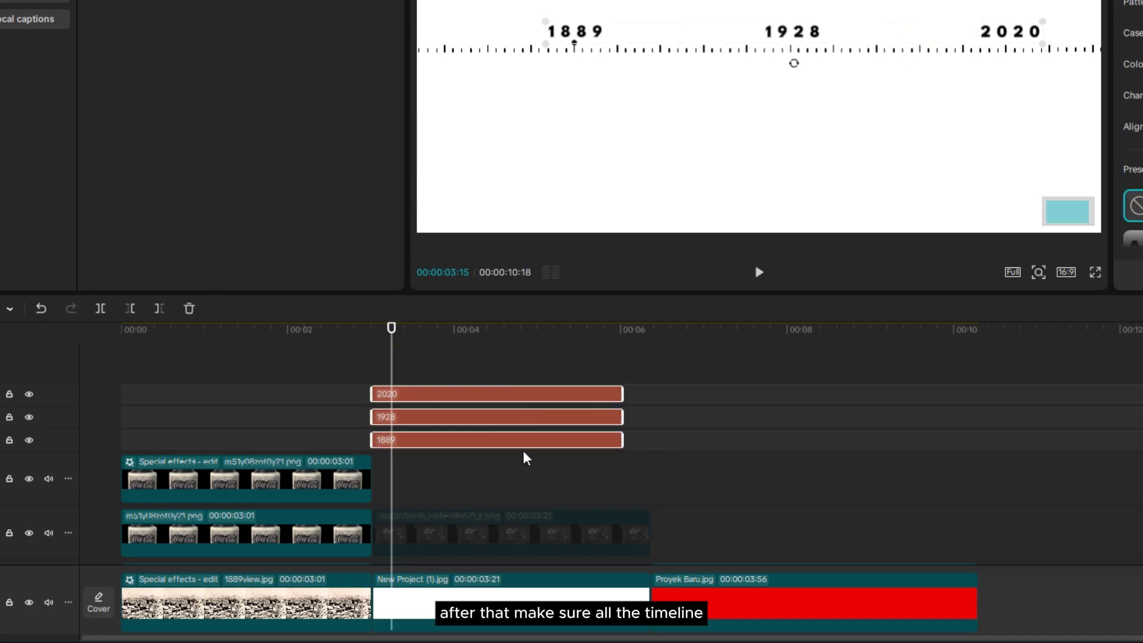
pyautogui.scroll(-2, 118, 619)
pyautogui.scroll(1, 114, 585)
pyautogui.scroll(1, 519, 365)
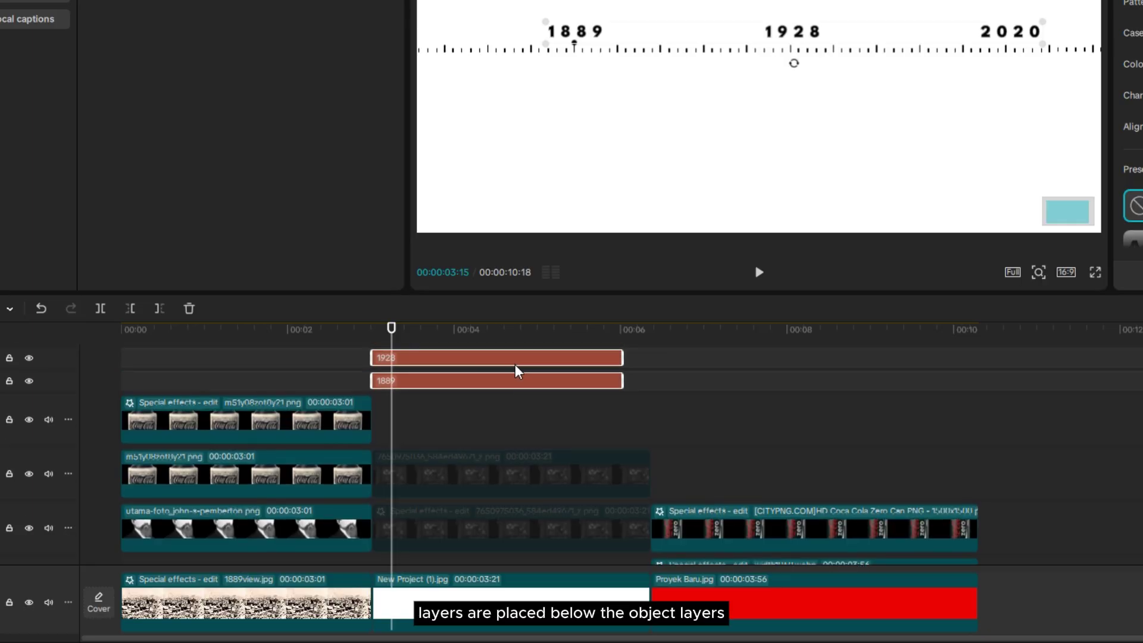
pyautogui.scroll(-3, 510, 421)
pyautogui.moveTo(515, 366); pyautogui.dragTo(554, 461)
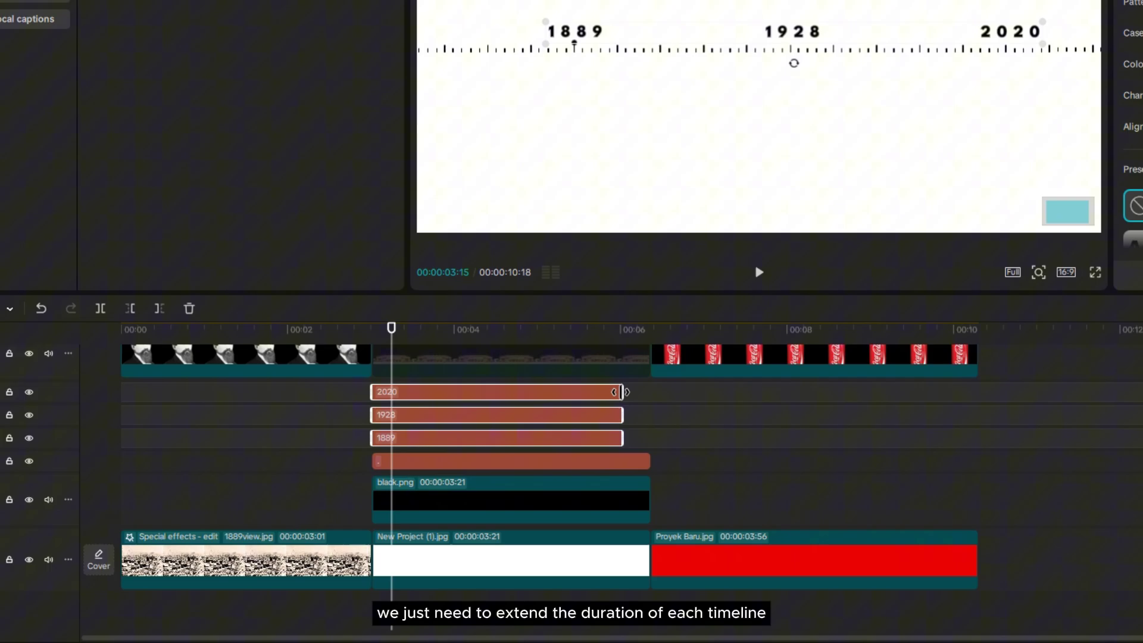
# Extend the three year texts, the dot and the black.png ruler clip across the whole 00:00:10:18 project
pyautogui.moveTo(623, 392); pyautogui.dragTo(979, 412)
pyautogui.moveTo(370, 408); pyautogui.dragTo(71, 409)
pyautogui.moveTo(680, 468); pyautogui.dragTo(615, 500)
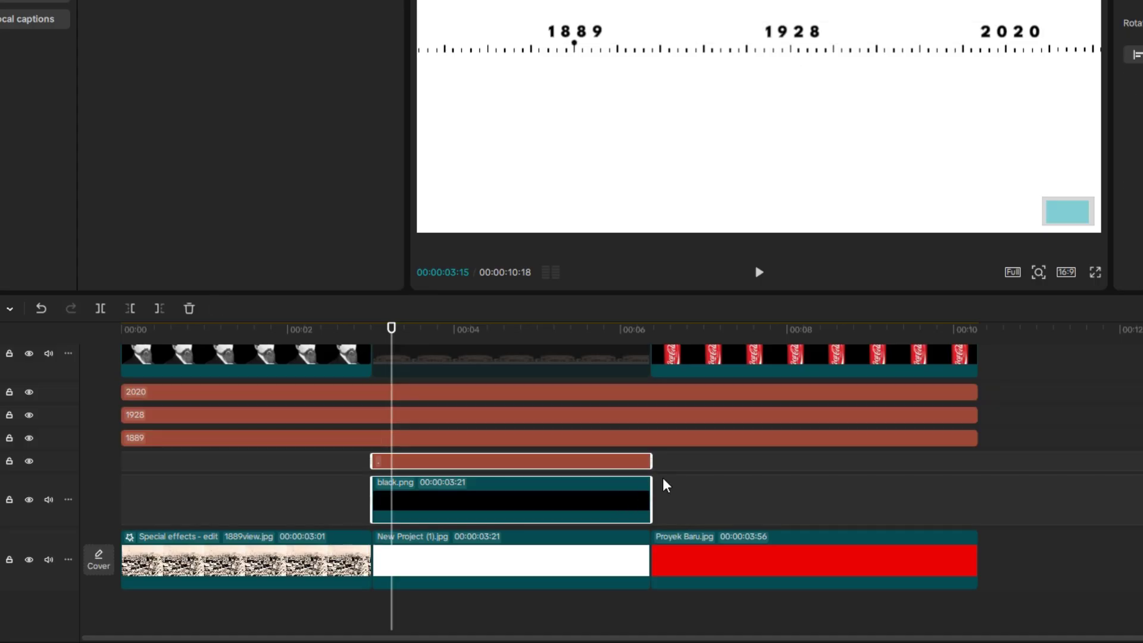
pyautogui.moveTo(649, 460); pyautogui.dragTo(979, 477)
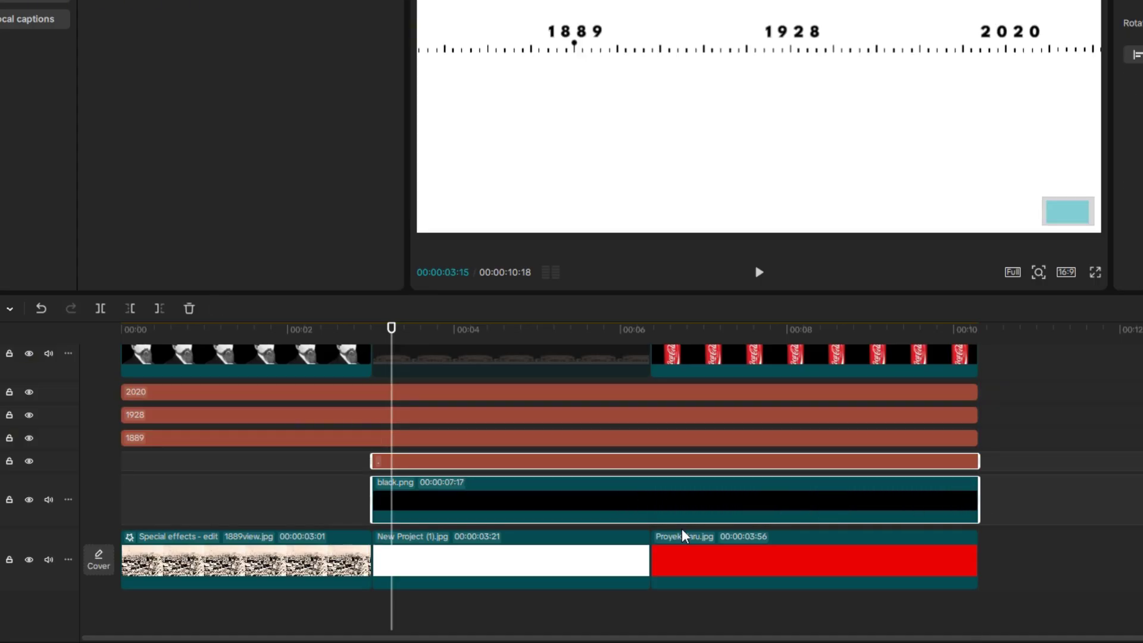
pyautogui.moveTo(364, 459); pyautogui.dragTo(89, 496)
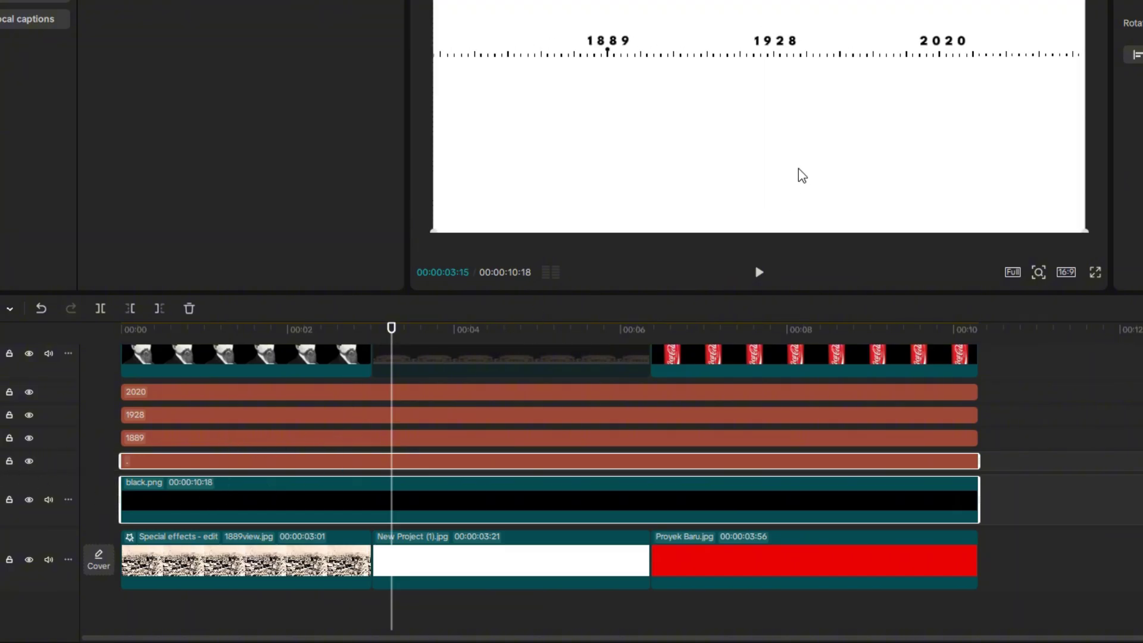
# Select all the ruler, dot and year layers and enlarge them together, with 1889 between the man's portrait and the frame's right edge
pyautogui.moveTo(322, 328)
pyautogui.mouseDown()
pyautogui.moveTo(334, 329)
pyautogui.moveTo(302, 329)
pyautogui.mouseUp()
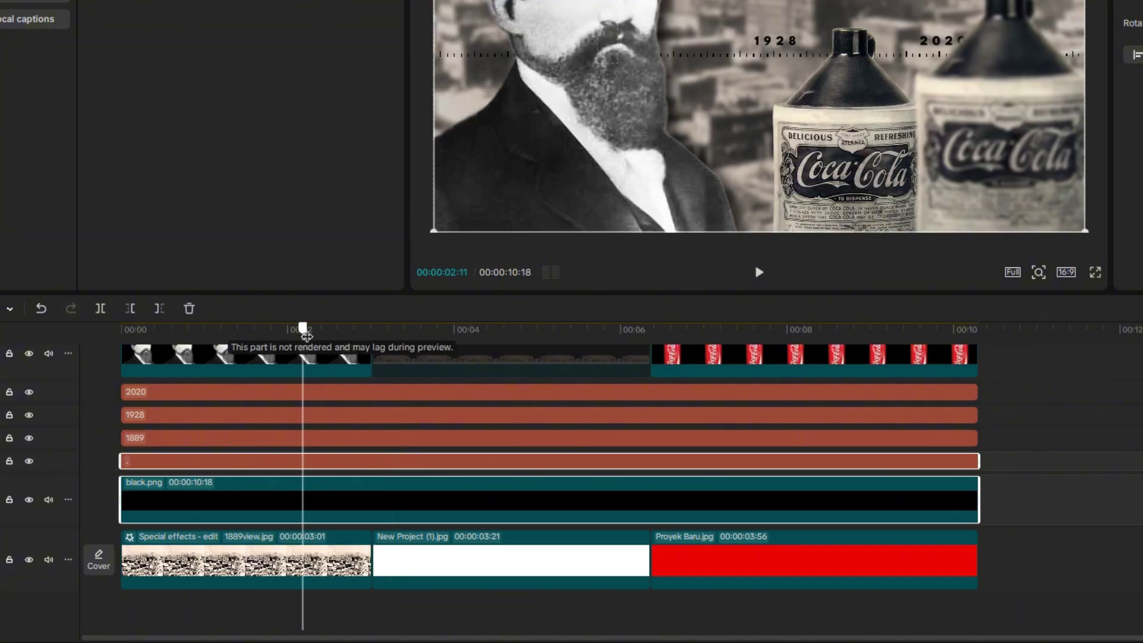
pyautogui.moveTo(1026, 386); pyautogui.dragTo(902, 501)
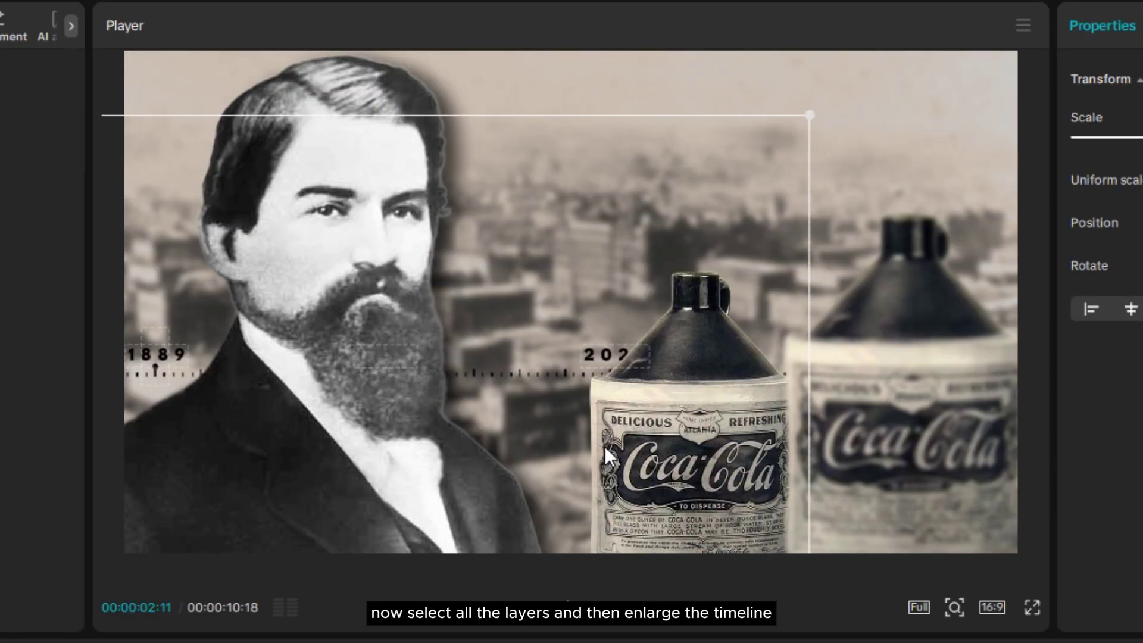
pyautogui.moveTo(808, 115); pyautogui.dragTo(784, 341)
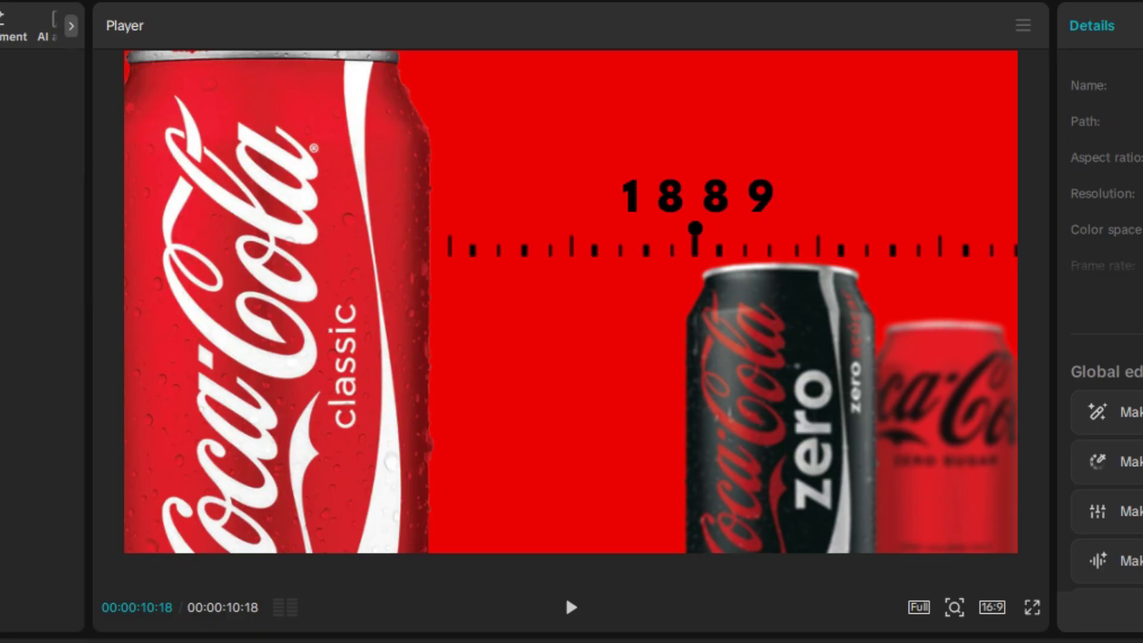
pyautogui.press('Home')
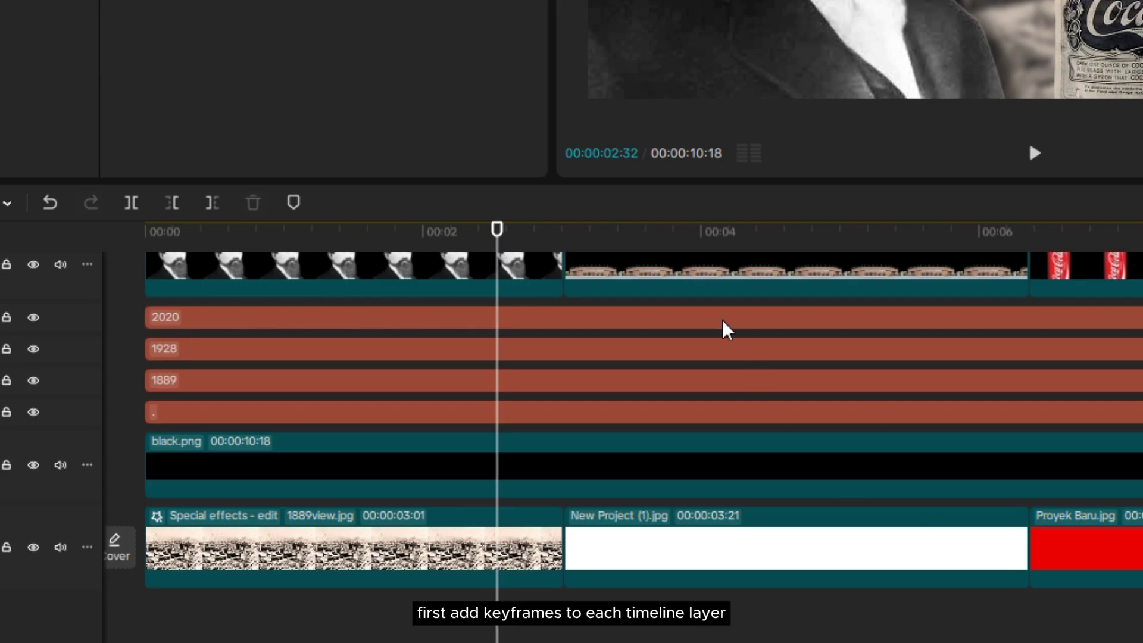
# Add Transform keyframes at 00:00:02:32 to the 2020, 1928 and 1889 texts and the black.png ruler, and lock the dot's track
pyautogui.click(724, 323)
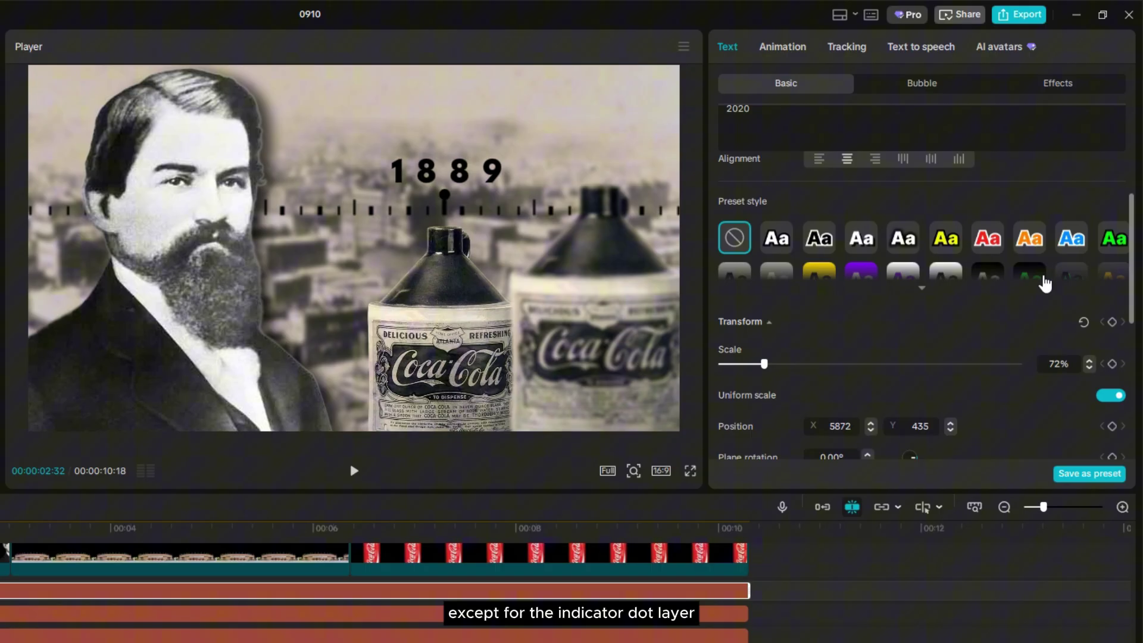
pyautogui.scroll(-3, 1042, 275)
pyautogui.click(1112, 197)
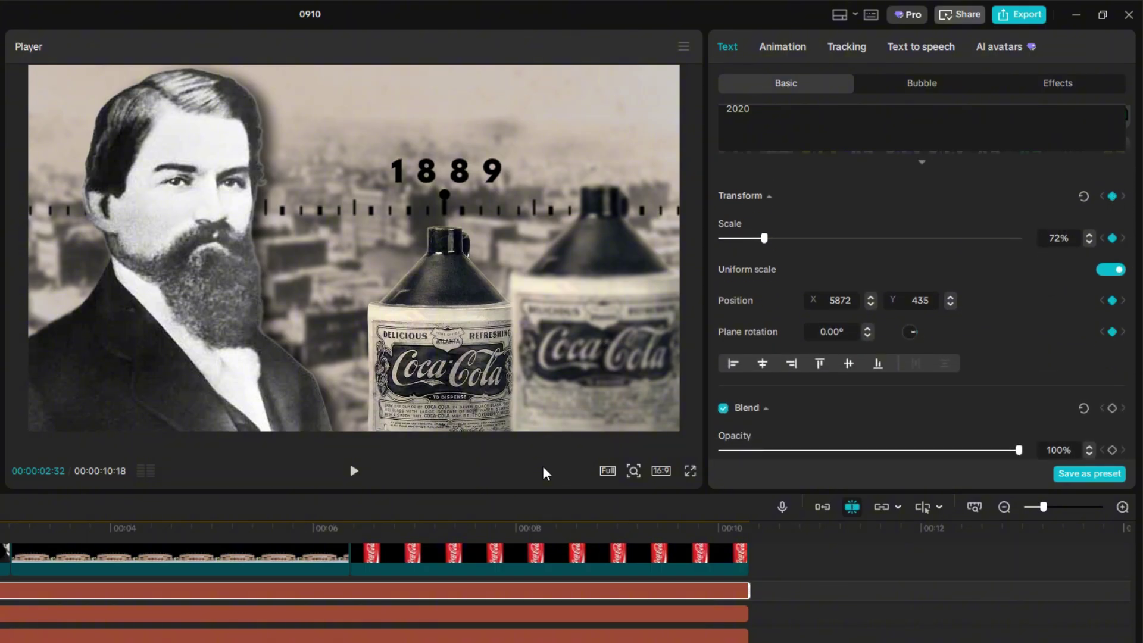
pyautogui.click(404, 420)
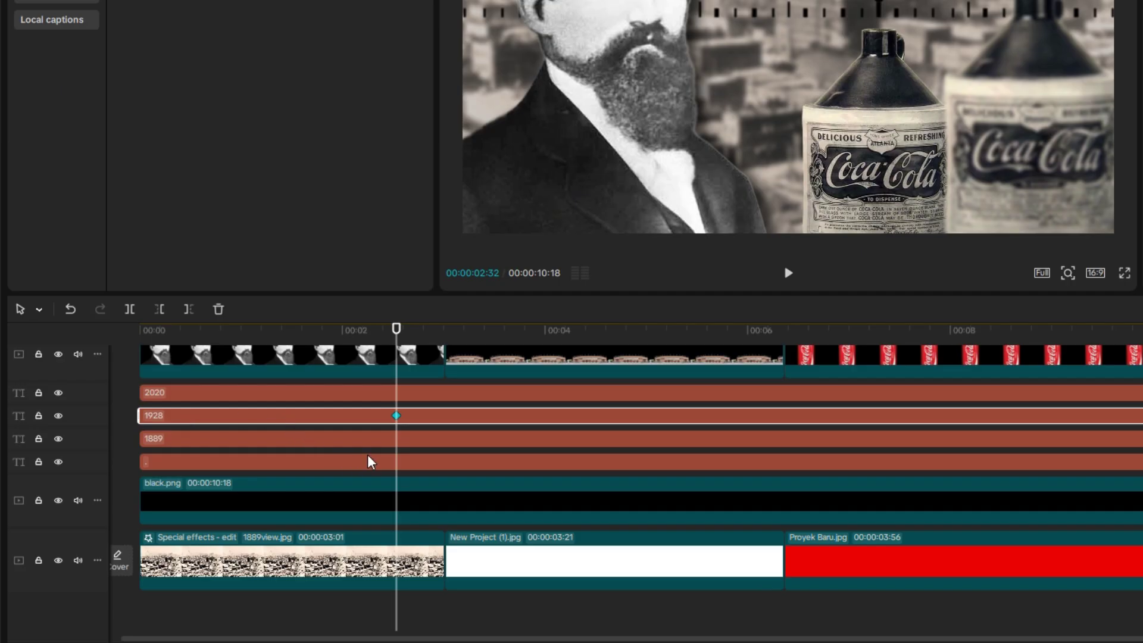
pyautogui.click(381, 448)
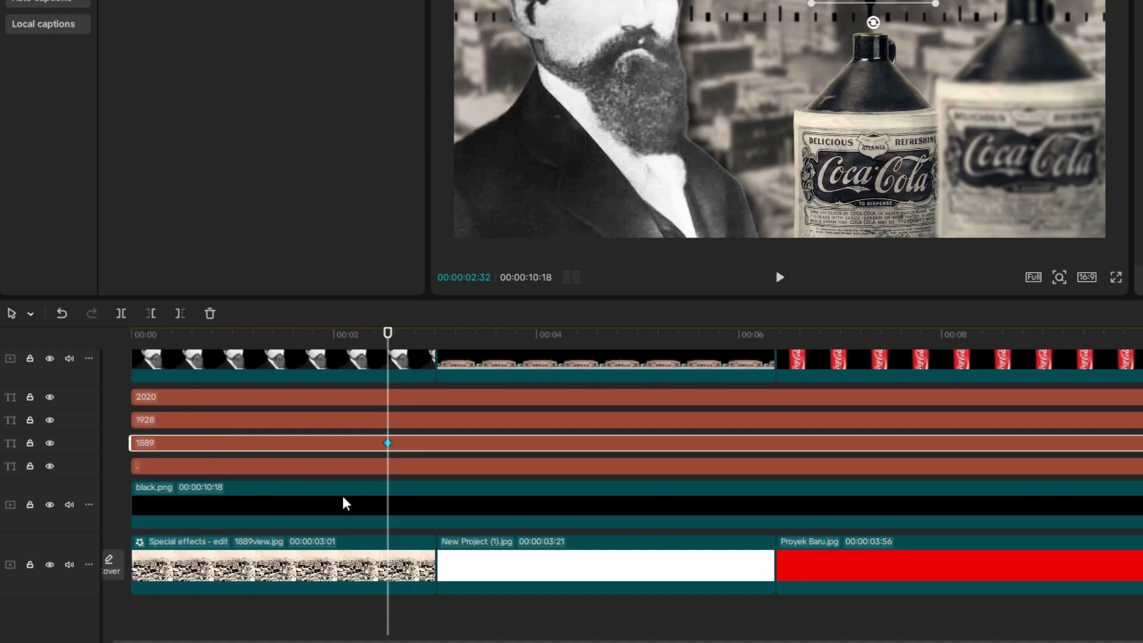
pyautogui.click(399, 513)
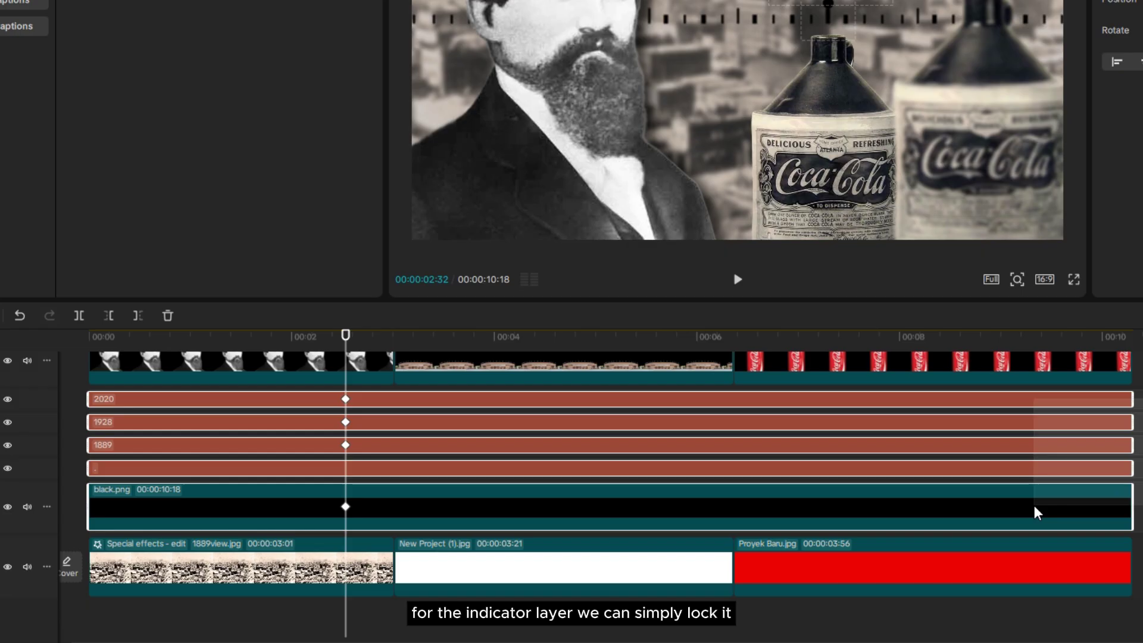
pyautogui.click(366, 470)
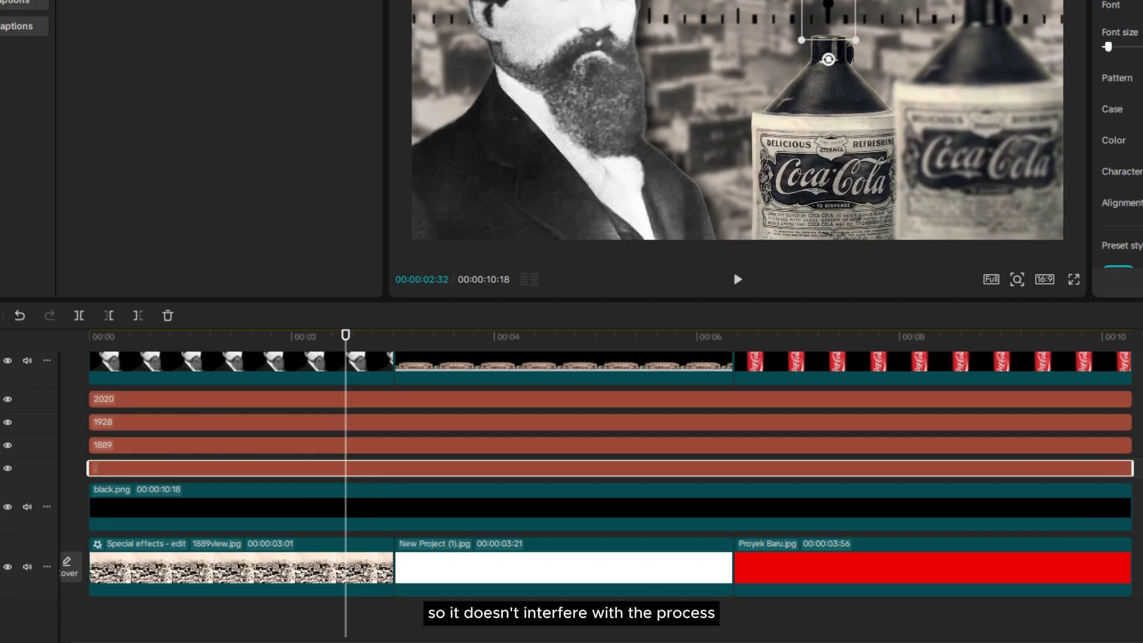
pyautogui.click(1, 468)
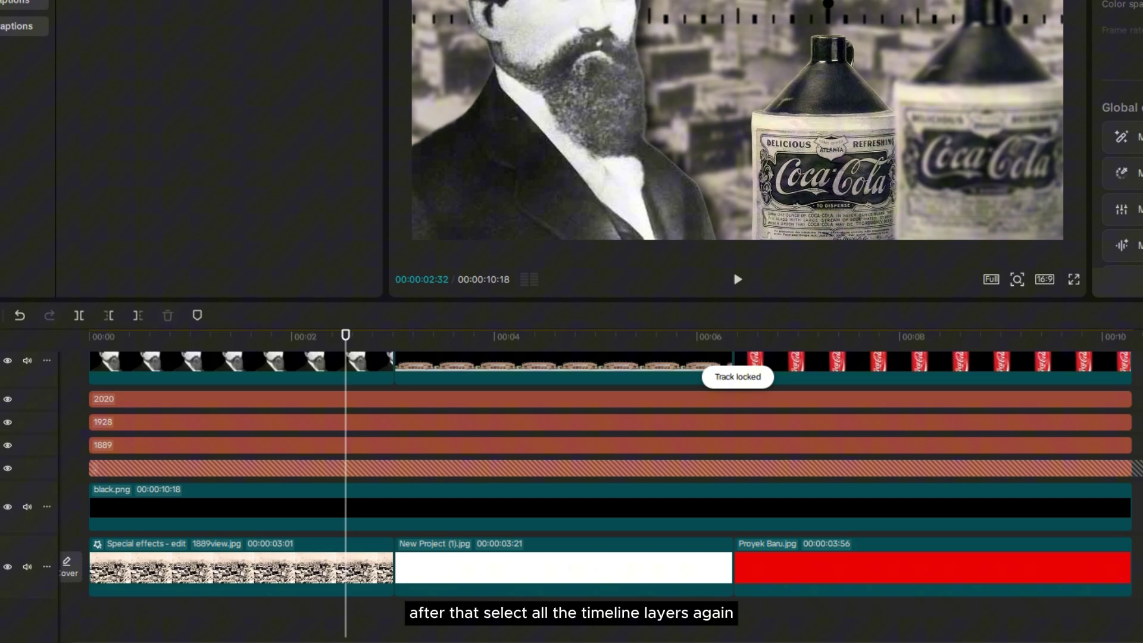
# At 00:00:03:35, shift the three year texts and the ruler together along the timeline until 1928 sits above the dot
pyautogui.moveTo(1133, 392); pyautogui.dragTo(974, 513)
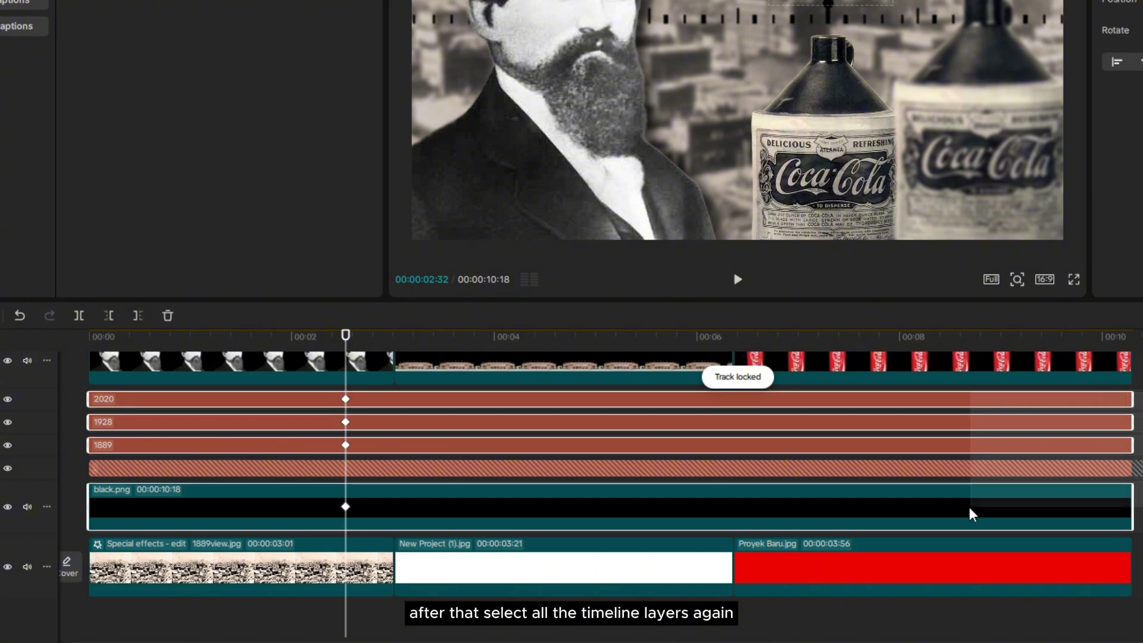
pyautogui.moveTo(345, 336); pyautogui.dragTo(436, 353)
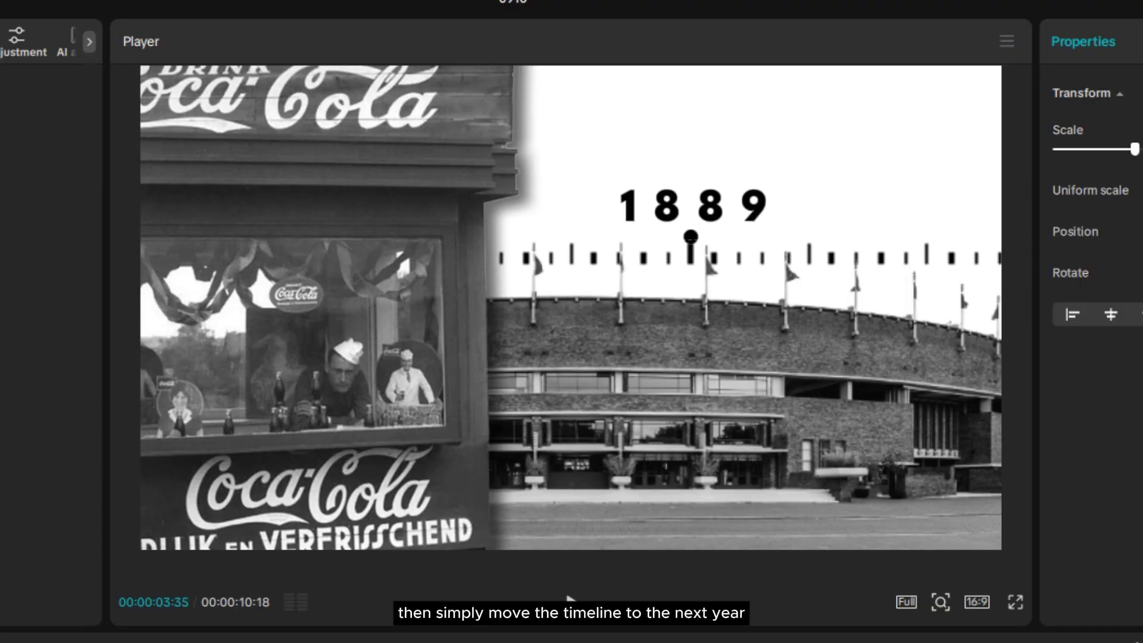
pyautogui.moveTo(919, 258); pyautogui.dragTo(392, 254)
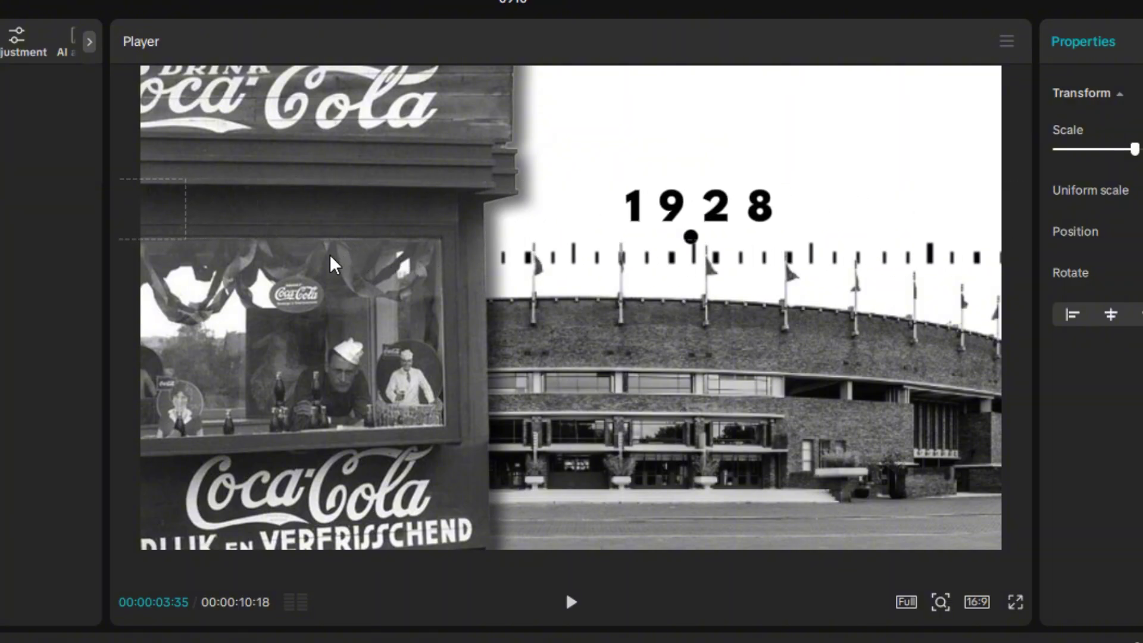
pyautogui.moveTo(331, 259); pyautogui.dragTo(327, 258)
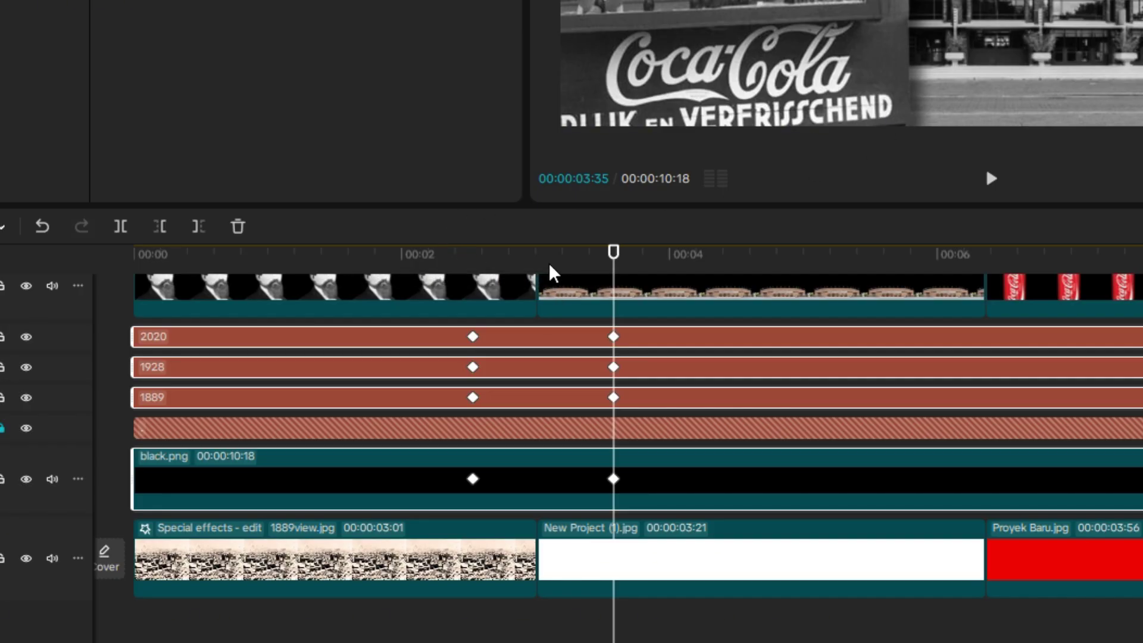
pyautogui.moveTo(567, 253); pyautogui.dragTo(529, 253)
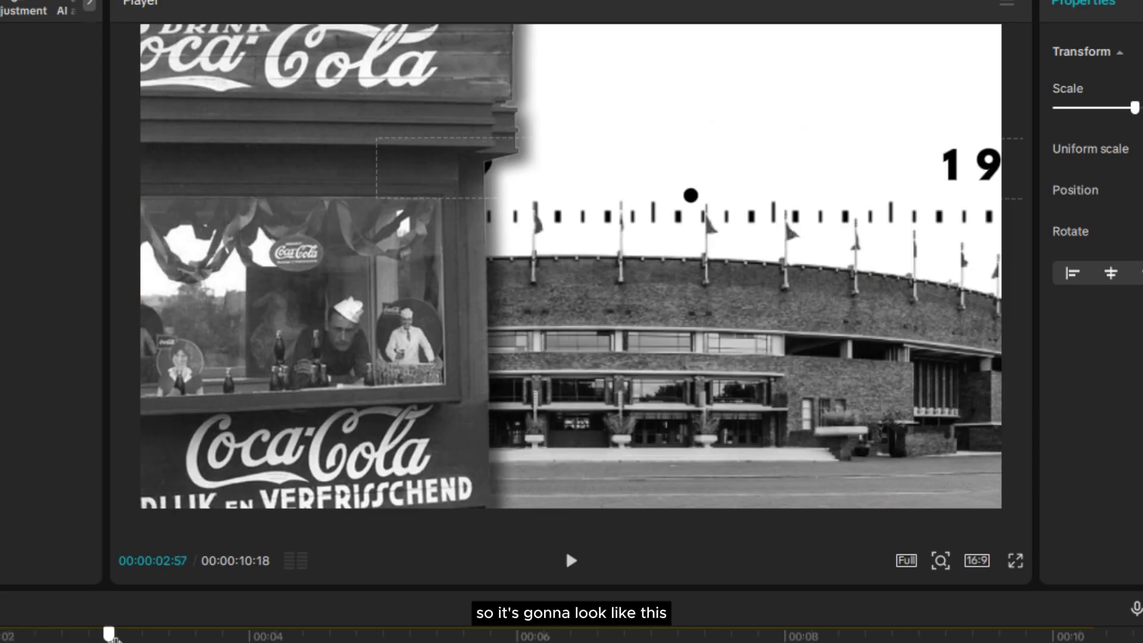
# Add Transform keyframes at 00:00:05:44 to the 2020, 1928 and 1889 texts and the black.png ruler, holding their current positions
pyautogui.moveTo(113, 636); pyautogui.dragTo(472, 636)
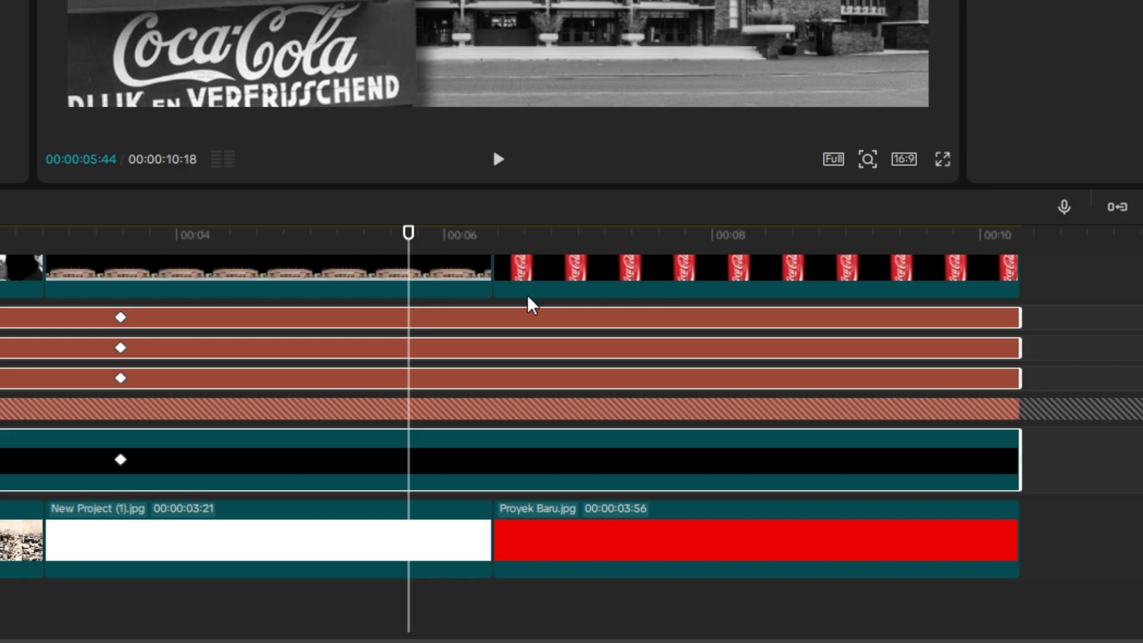
pyautogui.click(470, 319)
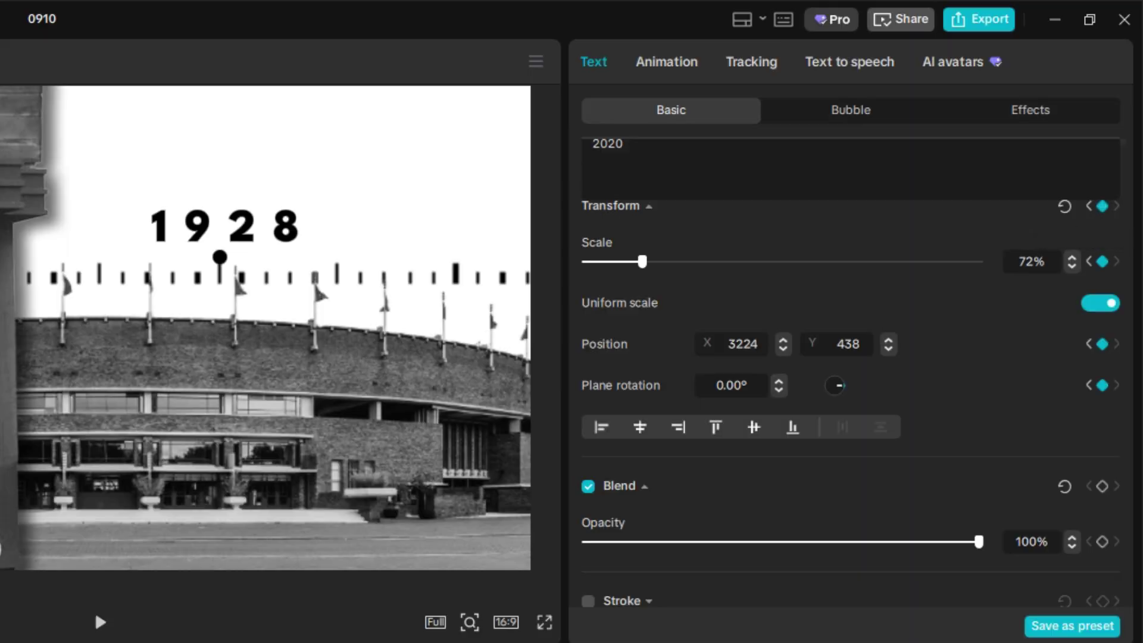
pyautogui.click(471, 355)
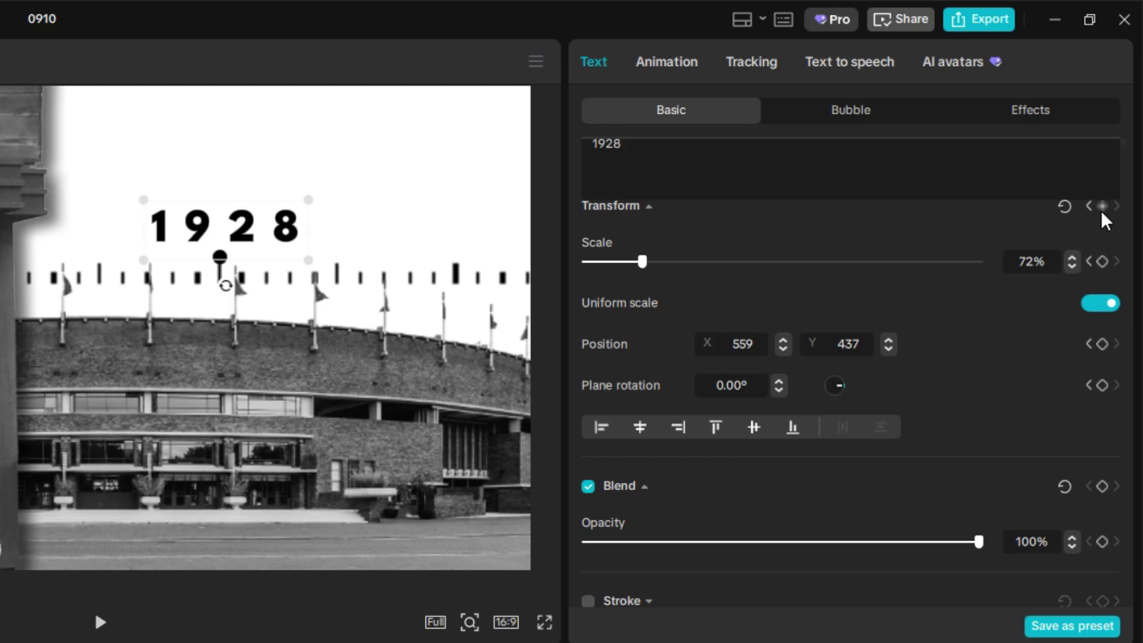
pyautogui.click(1102, 208)
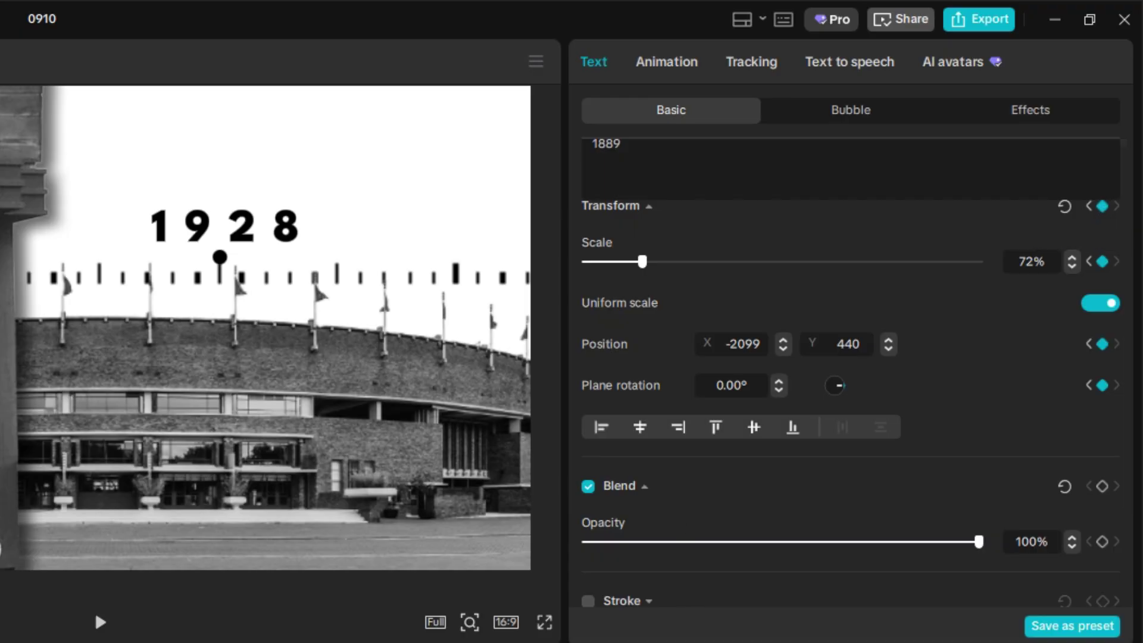
pyautogui.click(341, 460)
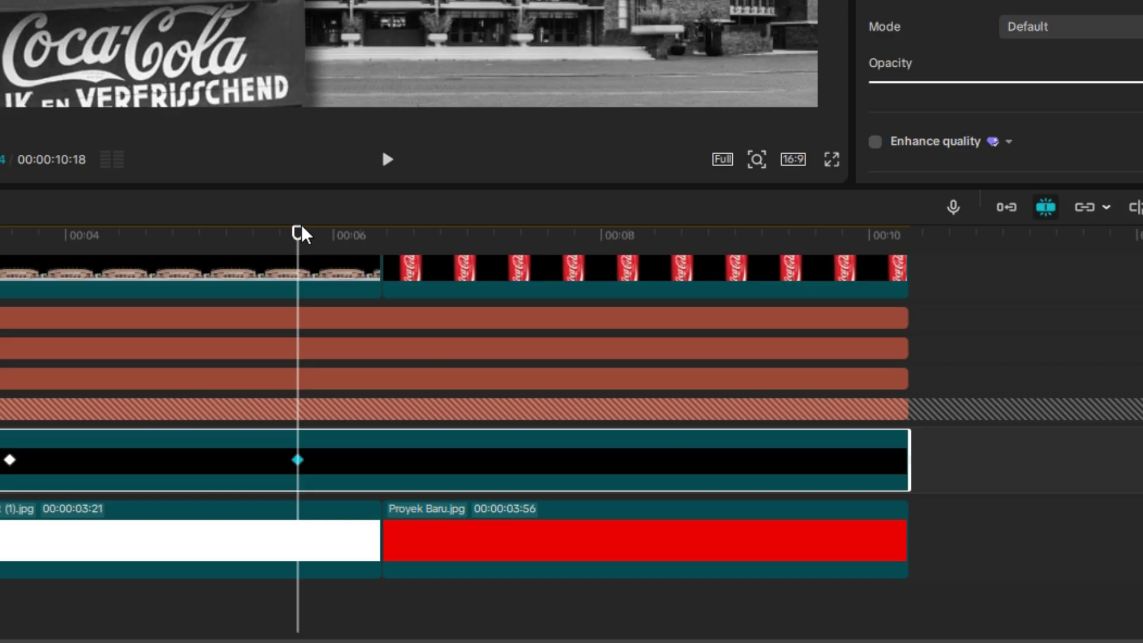
# At 00:00:07:07, shift the three year texts and the ruler together until 2020 sits above the dot
pyautogui.moveTo(301, 235); pyautogui.dragTo(483, 235)
pyautogui.scroll(1, 714, 334)
pyautogui.moveTo(949, 361); pyautogui.dragTo(813, 542)
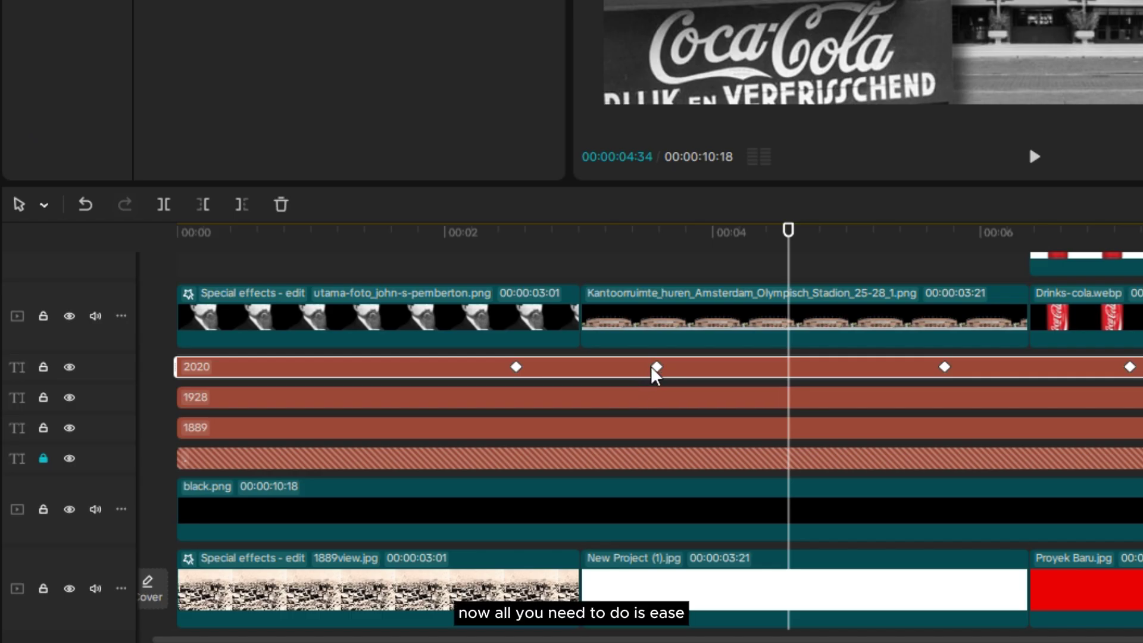
# Apply Easing to the second keyframe, at 00:00:03:35, of the 2020, 1928 and 1889 texts and the black.png ruler
pyautogui.rightClick(652, 366)
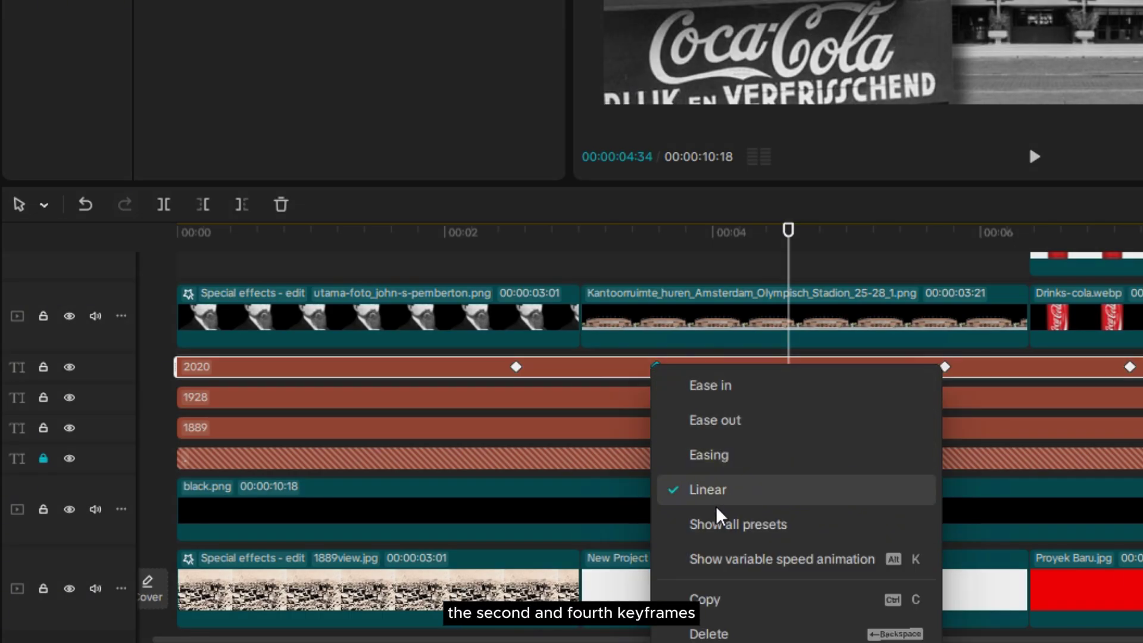
pyautogui.click(721, 454)
pyautogui.click(679, 400)
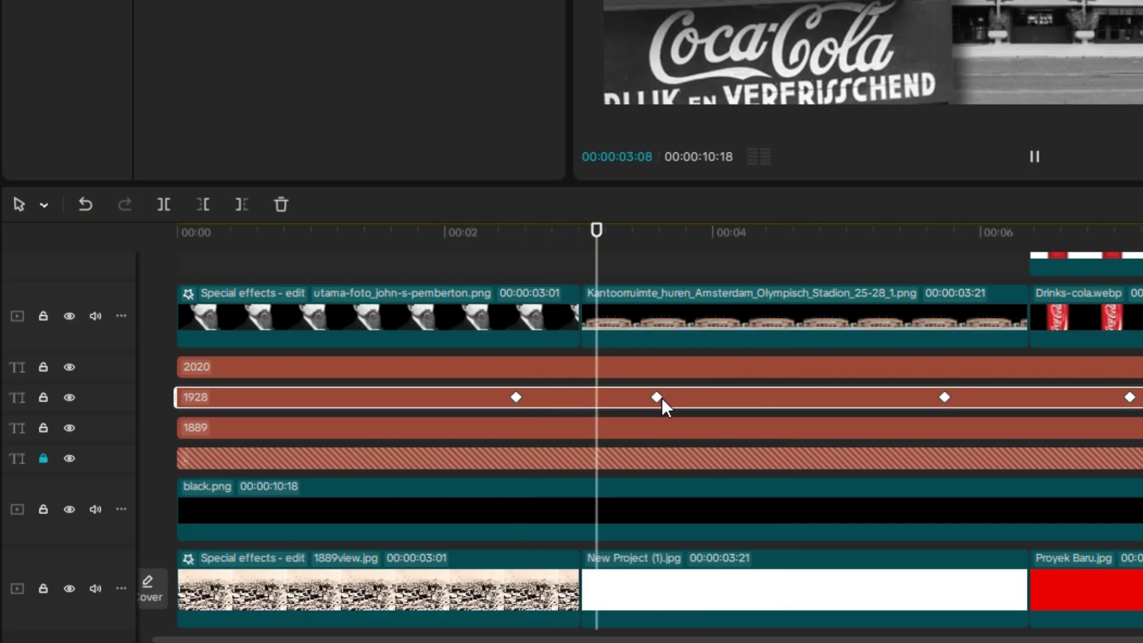
pyautogui.click(656, 398)
pyautogui.rightClick(657, 396)
pyautogui.click(722, 453)
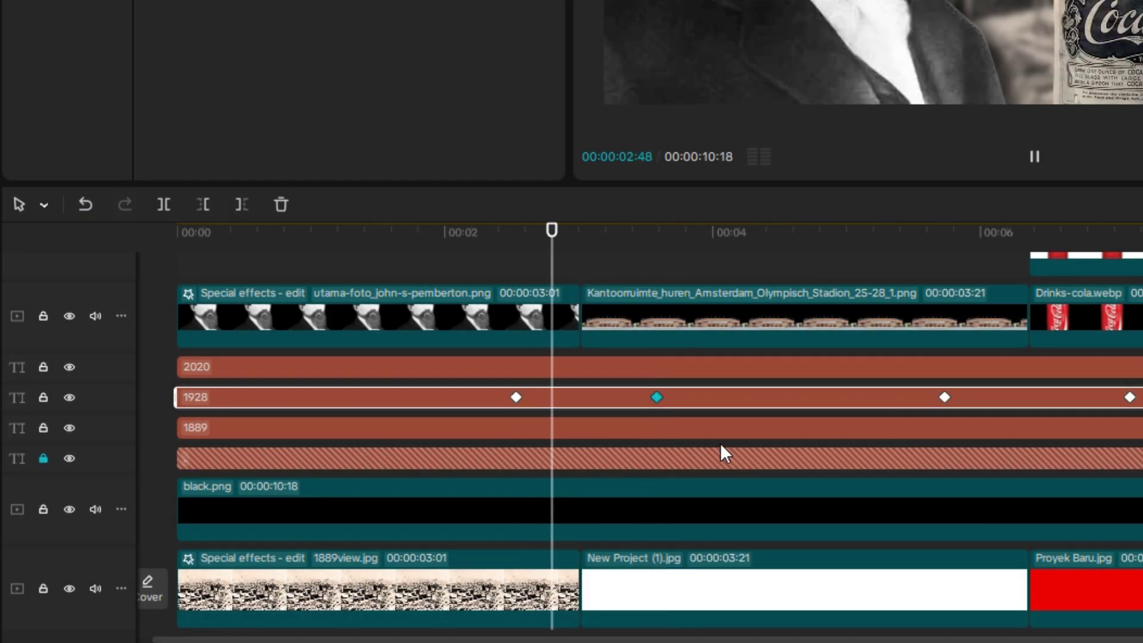
pyautogui.click(593, 420)
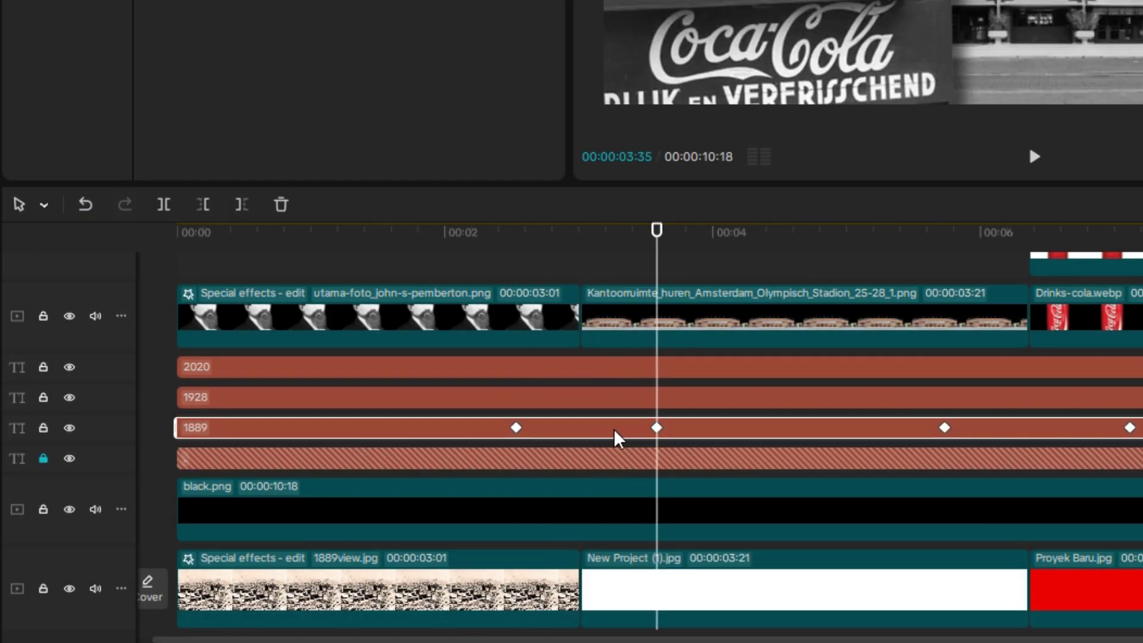
pyautogui.rightClick(657, 427)
pyautogui.click(738, 489)
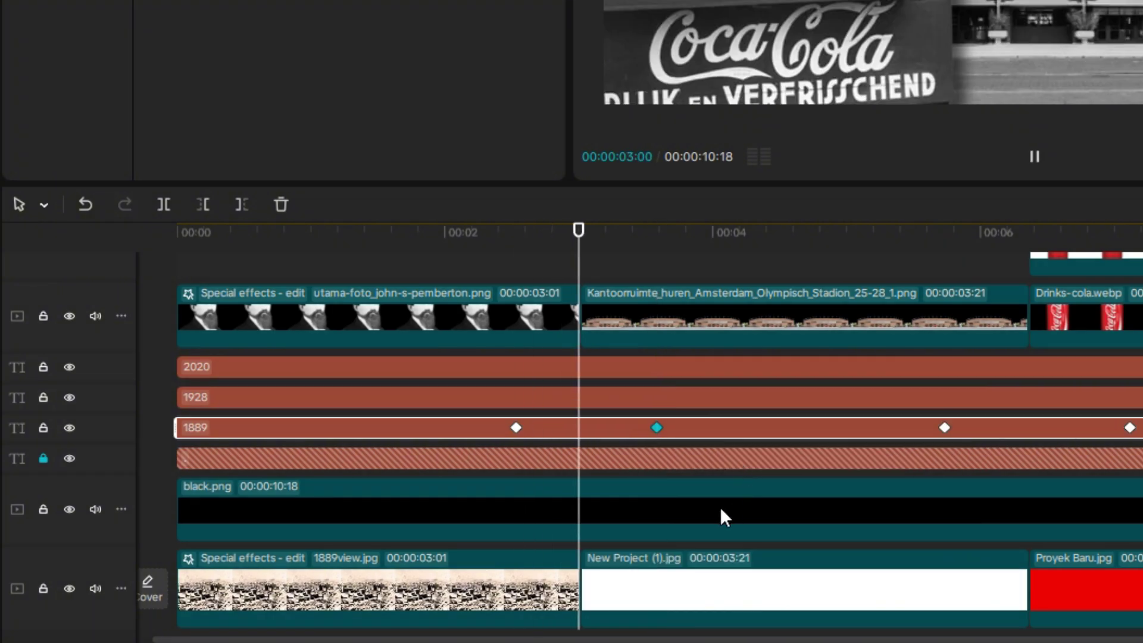
pyautogui.click(685, 509)
pyautogui.rightClick(653, 510)
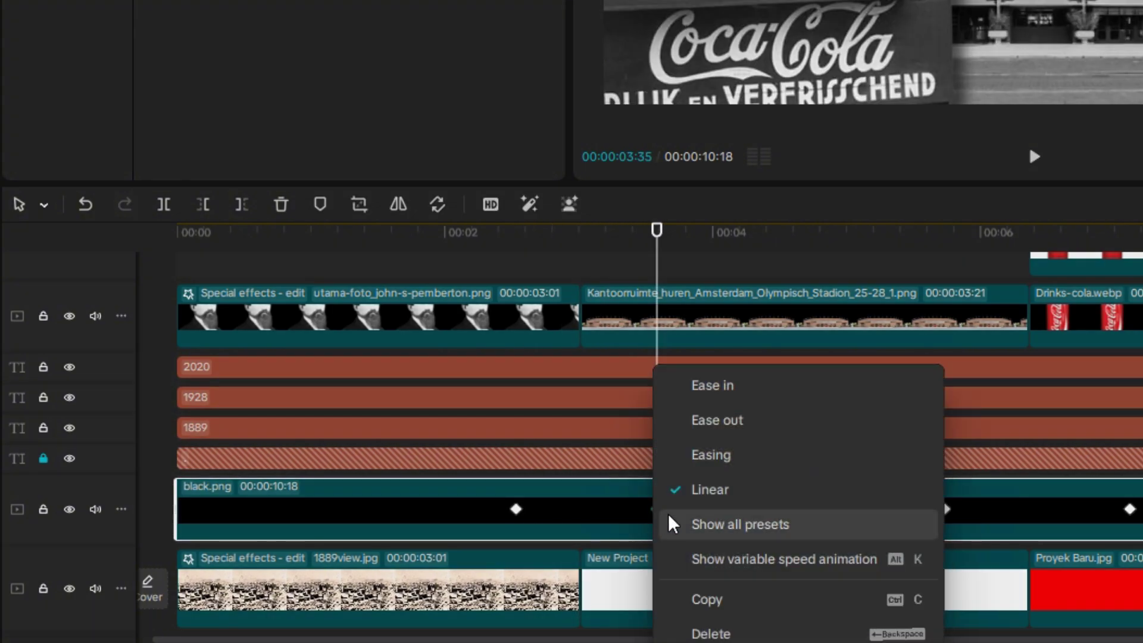
pyautogui.click(743, 480)
# Apply Easing to the fourth keyframe, at 00:00:07:07, of the ruler and the 1889, 1928 and 2020 texts, and preview the motion
pyautogui.click(615, 507)
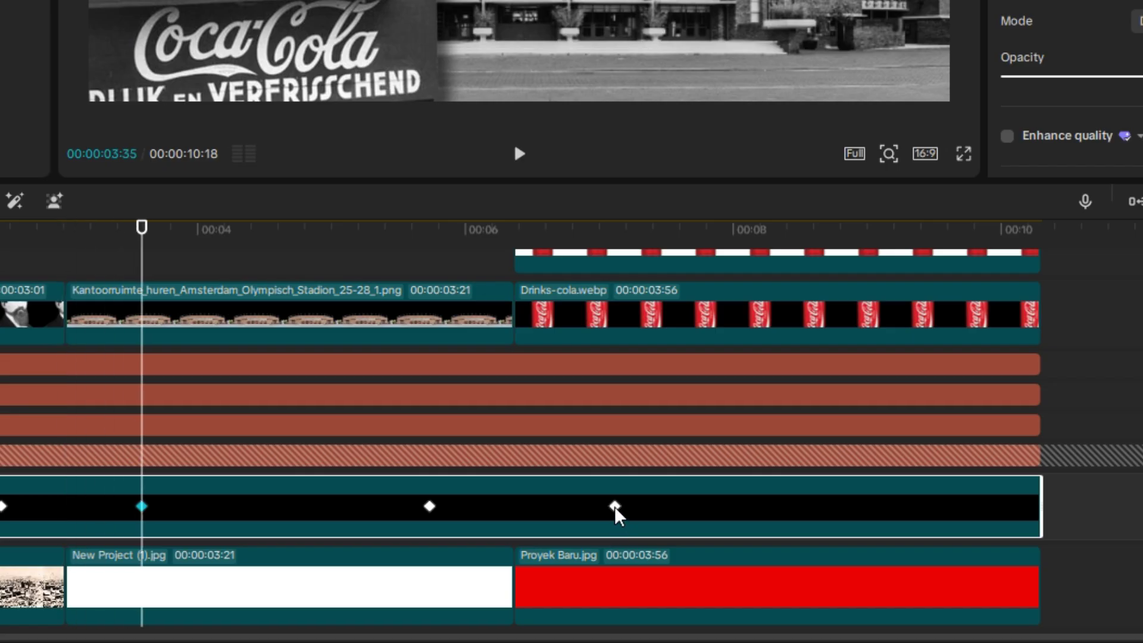
pyautogui.rightClick(614, 506)
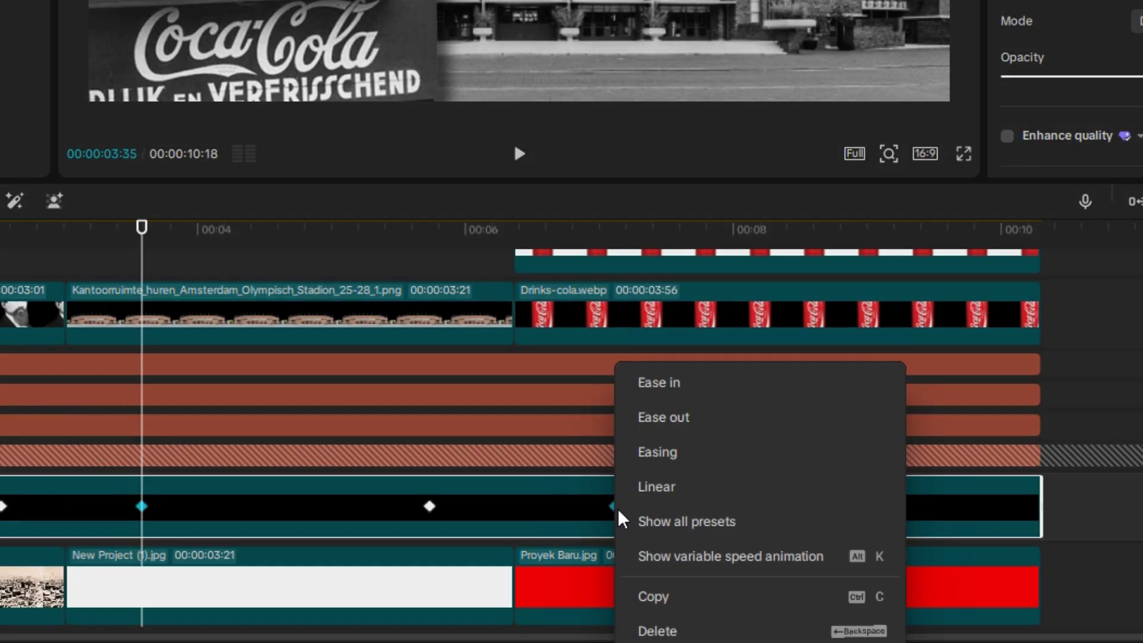
pyautogui.click(688, 462)
pyautogui.click(615, 427)
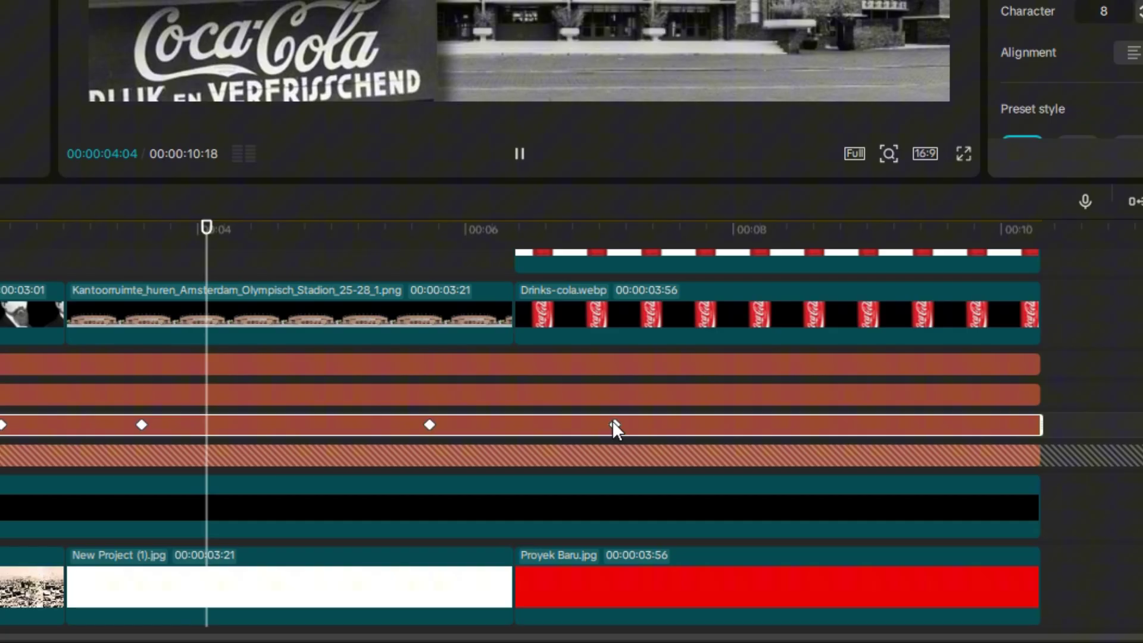
pyautogui.rightClick(614, 425)
pyautogui.click(625, 452)
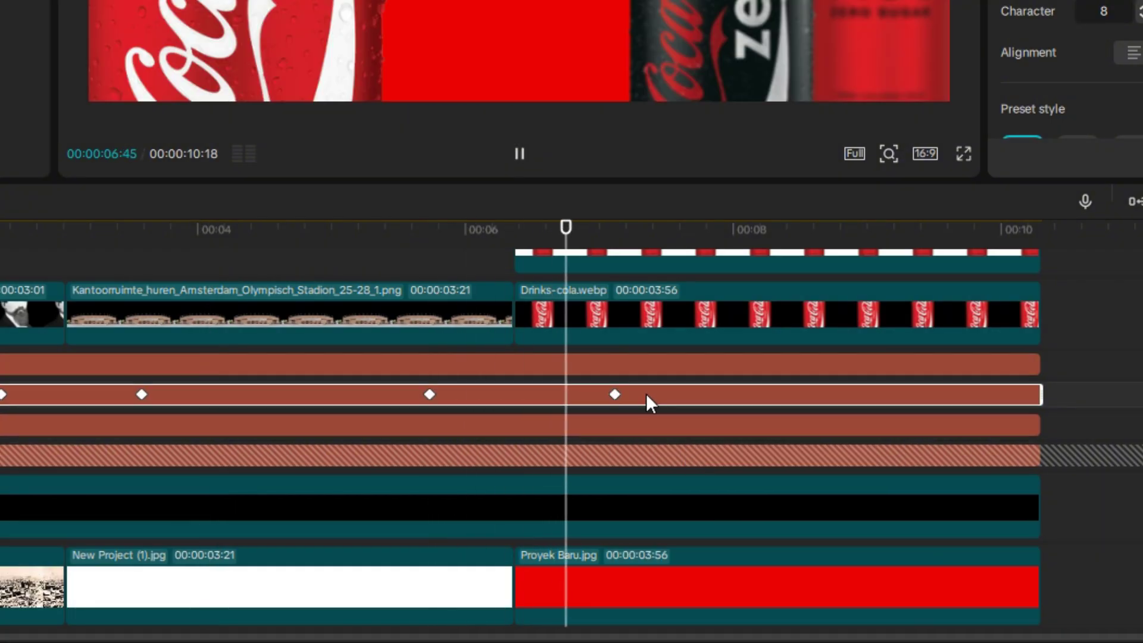
pyautogui.click(615, 394)
pyautogui.rightClick(616, 393)
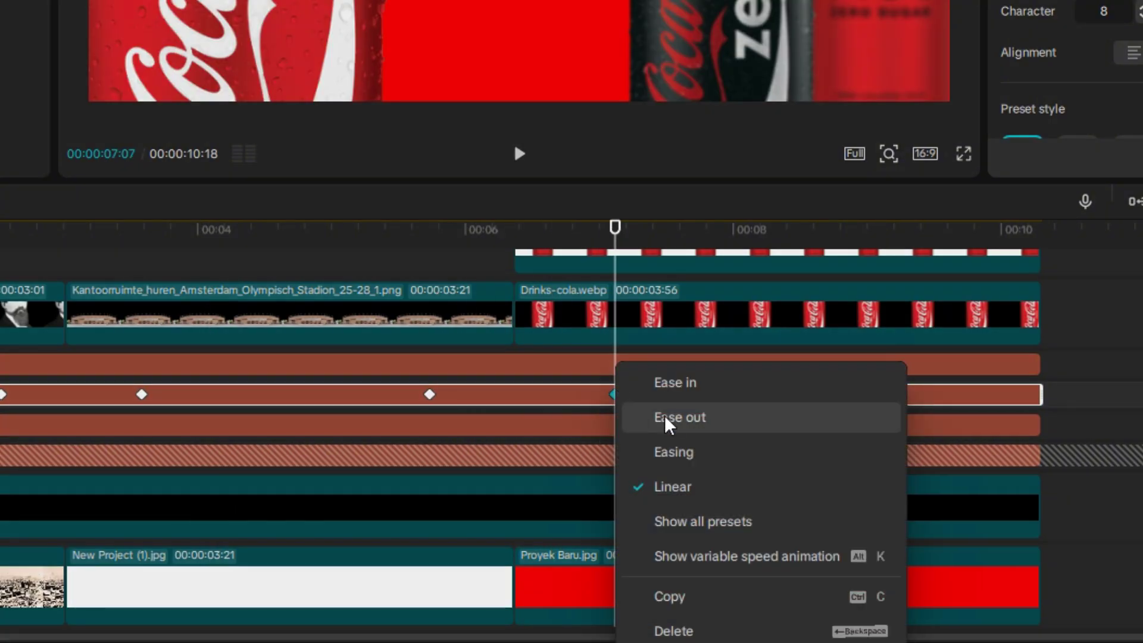
pyautogui.click(662, 452)
pyautogui.click(619, 365)
pyautogui.click(616, 364)
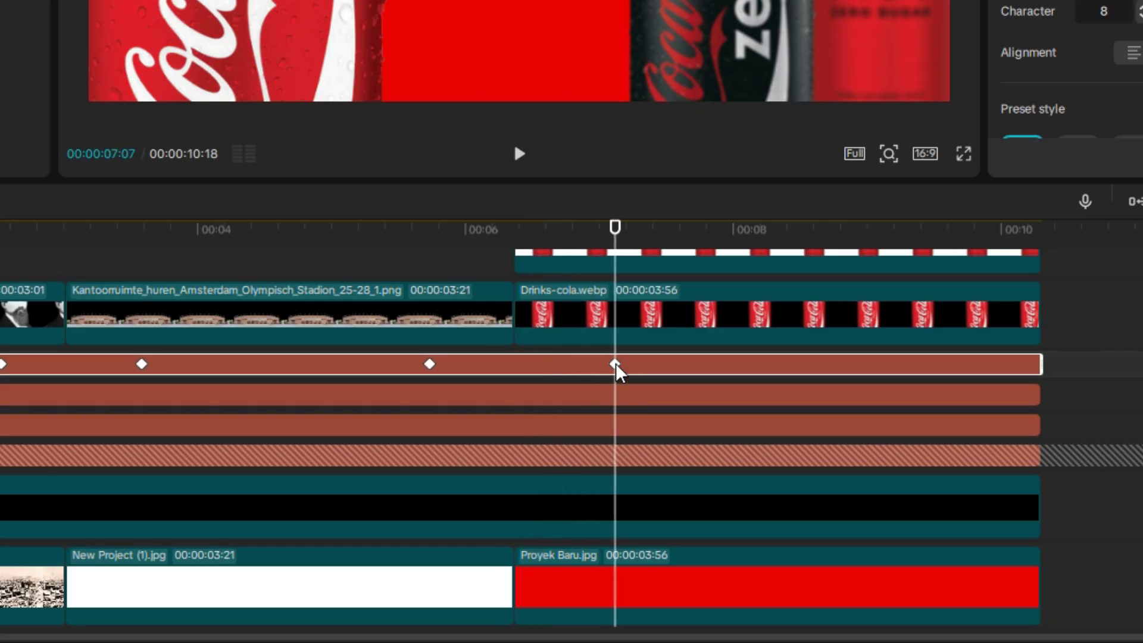
pyautogui.rightClick(616, 364)
pyautogui.click(664, 452)
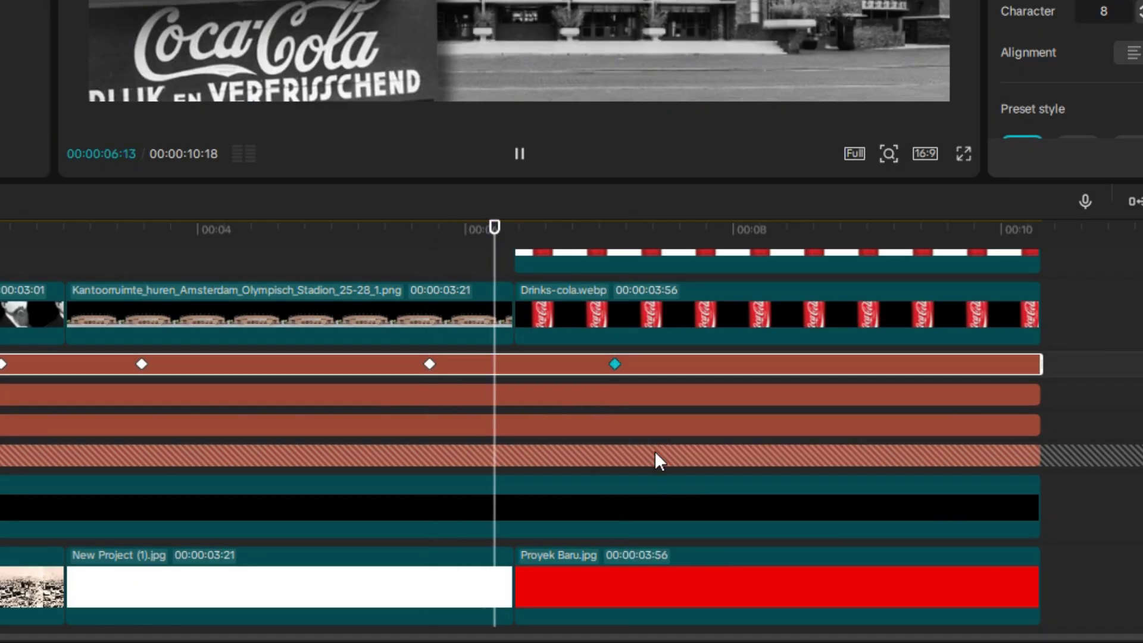
pyautogui.press('space')
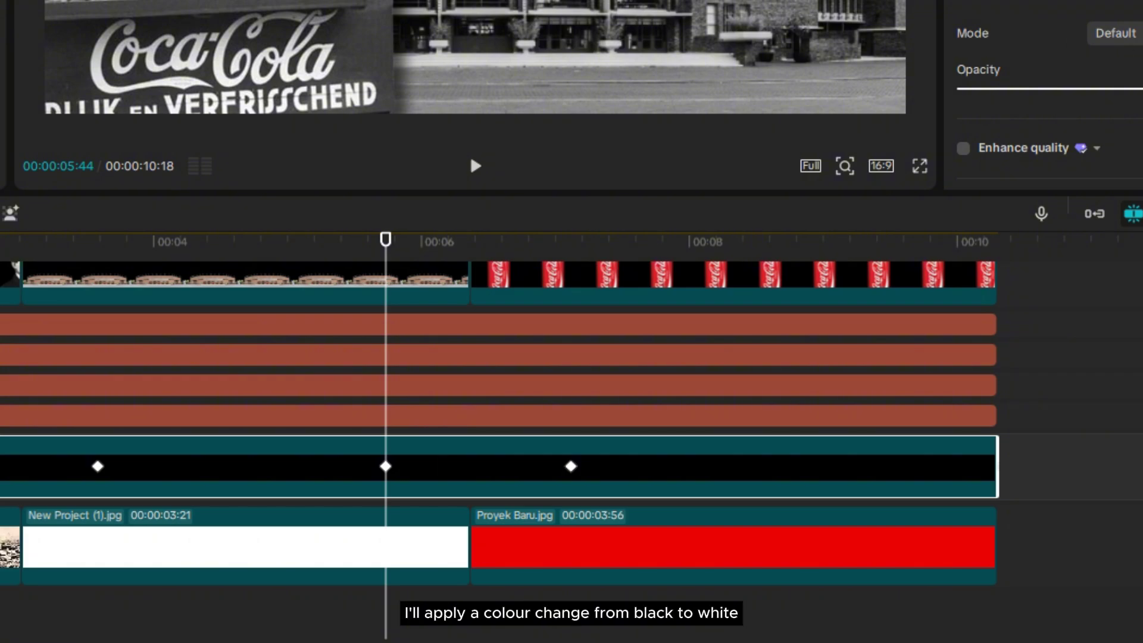
# Add a colour keyframe to the 2020 text at 00:00:05:44 and set its colour to white (FFFFFF) at 00:00:07:07
pyautogui.click(524, 323)
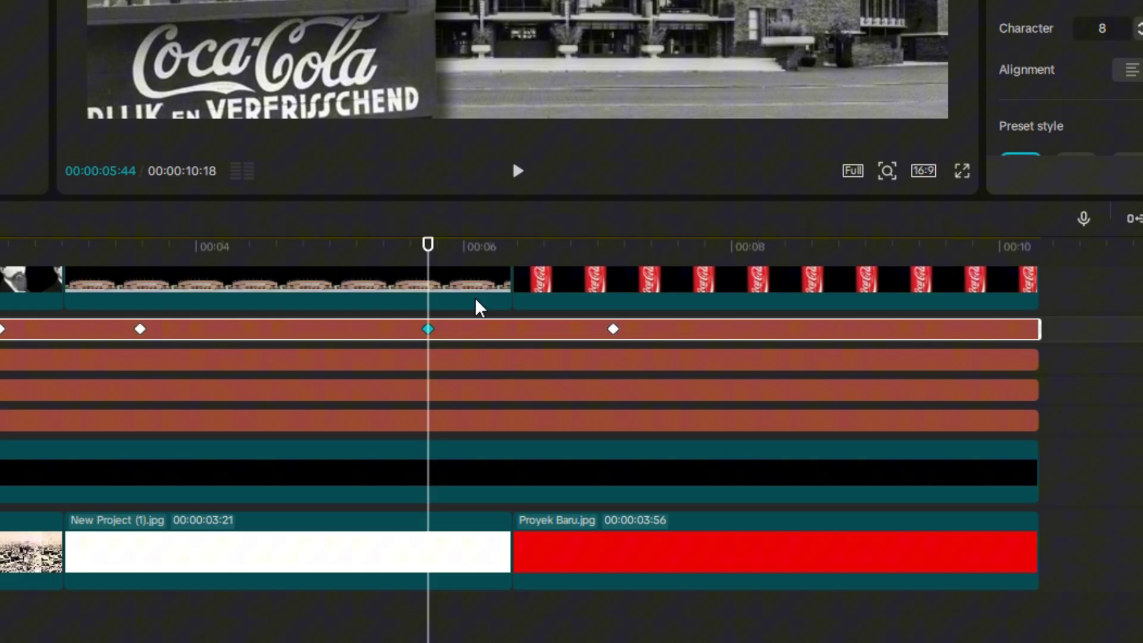
pyautogui.moveTo(452, 250); pyautogui.dragTo(611, 251)
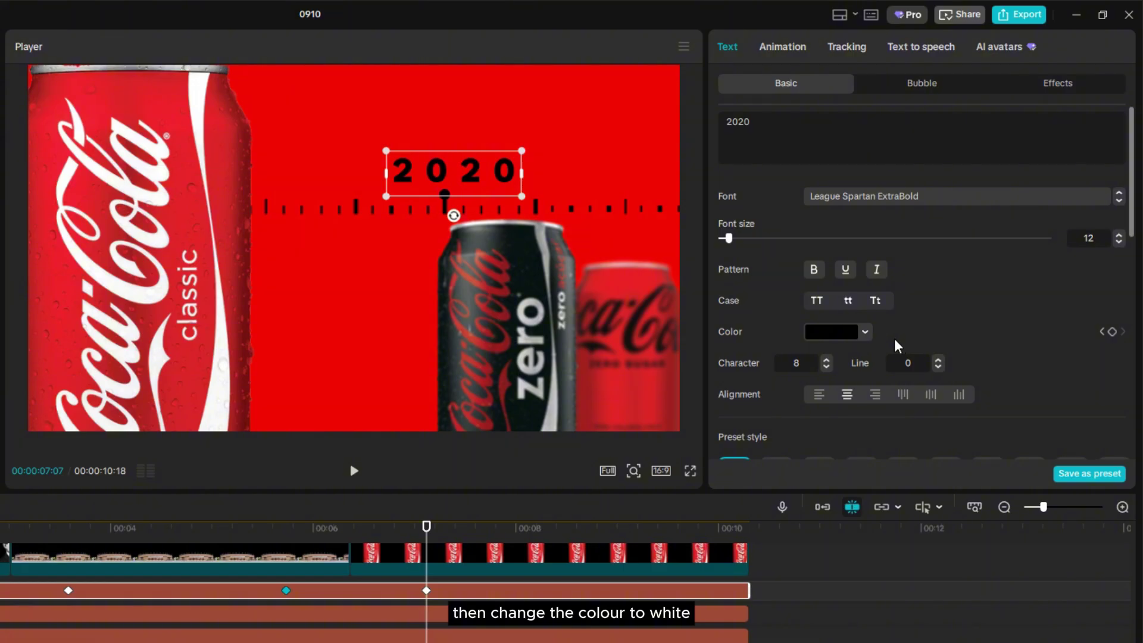
pyautogui.click(842, 331)
pyautogui.moveTo(886, 414); pyautogui.dragTo(667, 329)
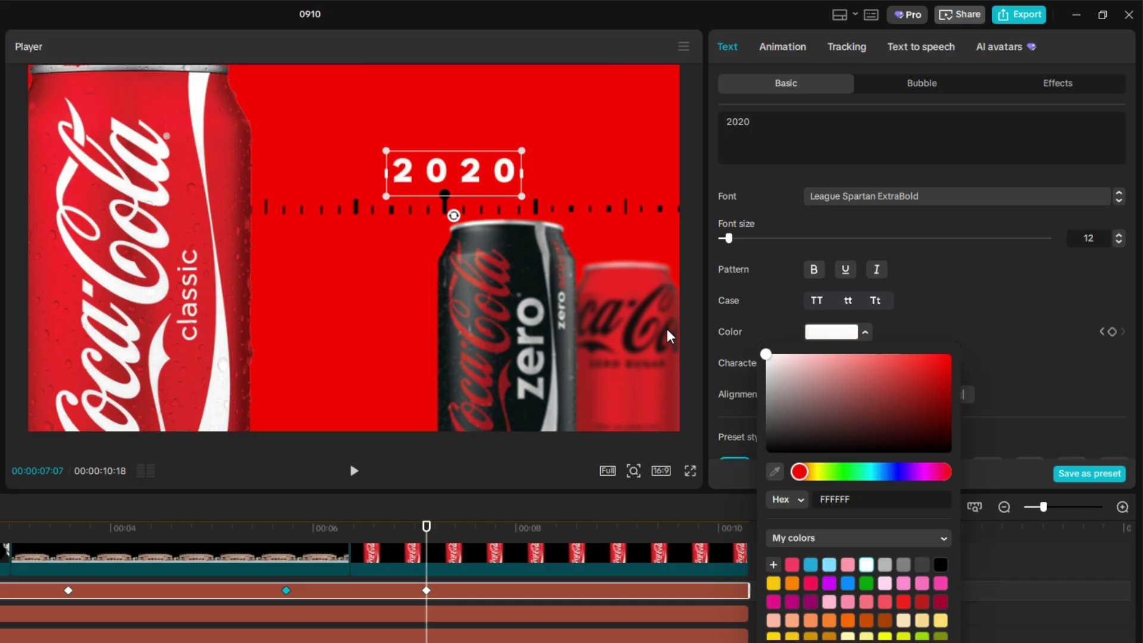
# Add a colour keyframe to the dot text layer at 00:00:05:44
pyautogui.click(994, 323)
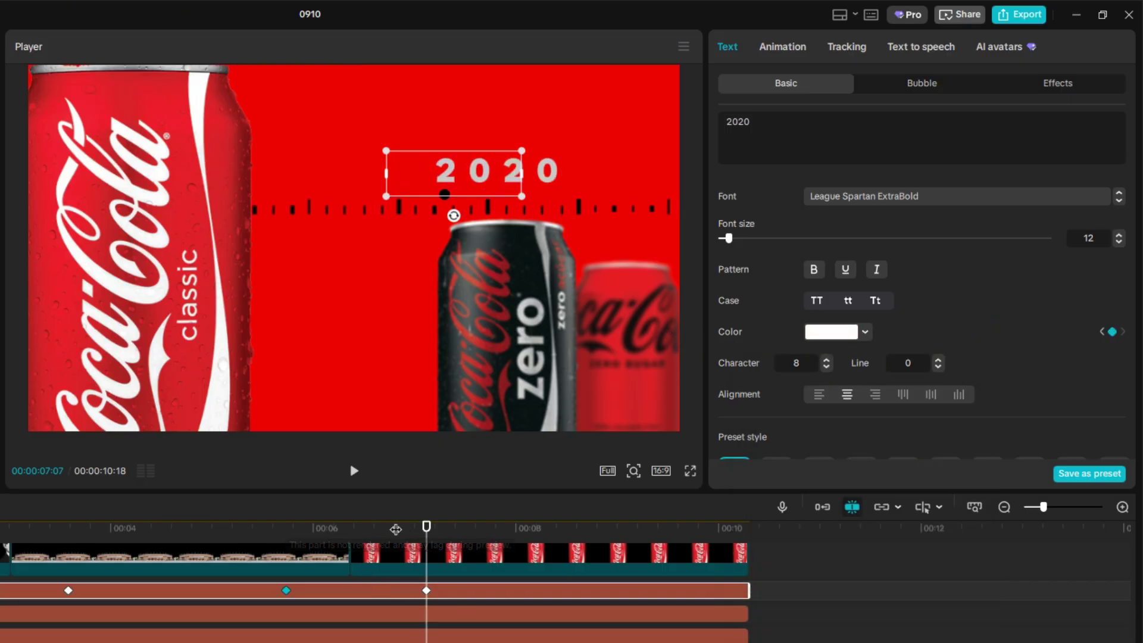
pyautogui.moveTo(426, 526)
pyautogui.mouseDown()
pyautogui.moveTo(302, 531)
pyautogui.moveTo(434, 532)
pyautogui.mouseUp()
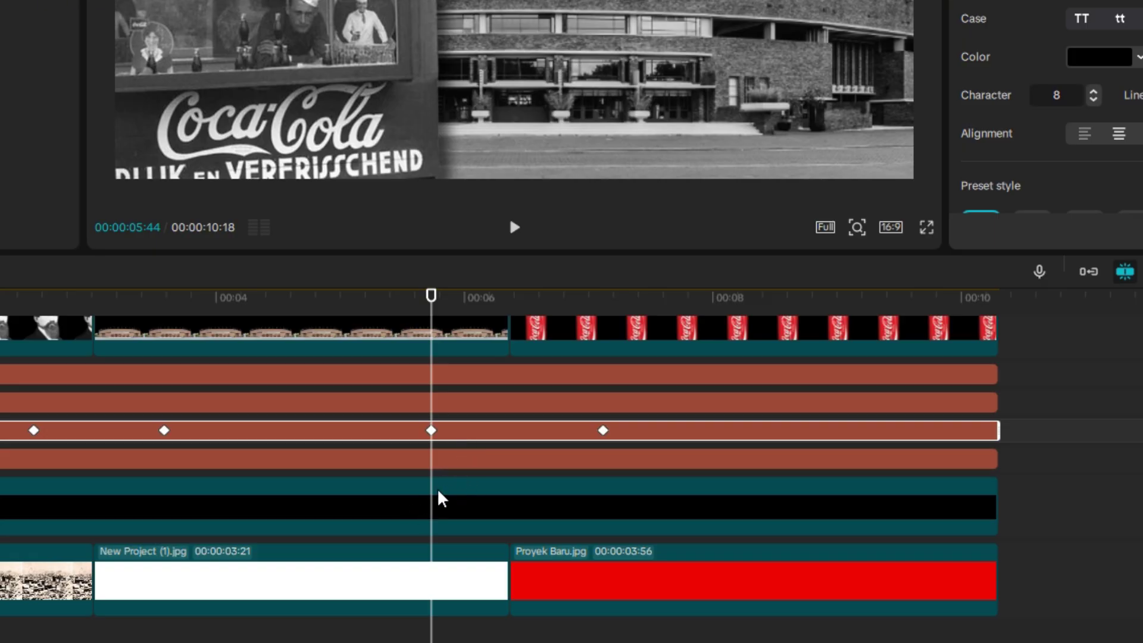
pyautogui.click(459, 462)
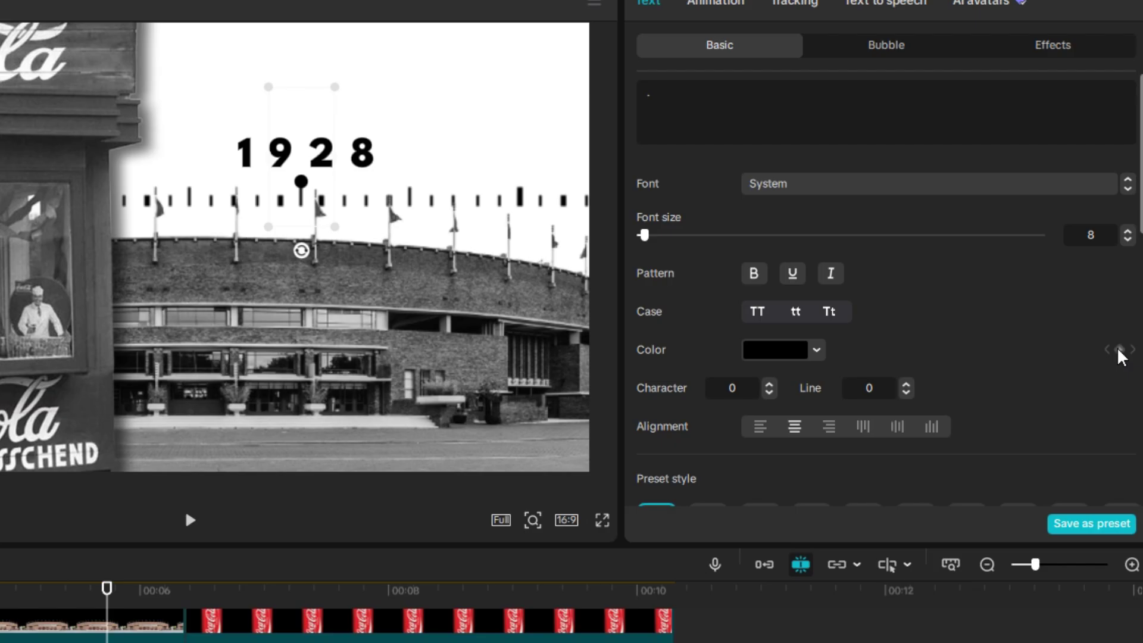
pyautogui.click(1119, 350)
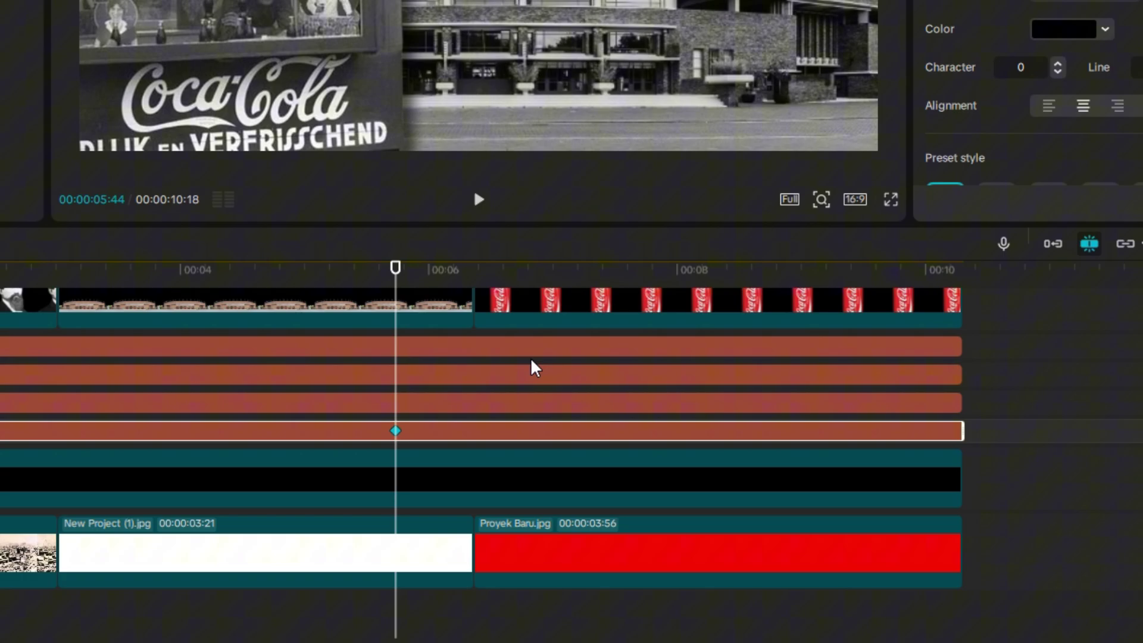
# Set the dot text's colour to white (FFFFFF) at the 00:00:07:07 keyframe position and scrub through the change
pyautogui.click(523, 352)
pyautogui.moveTo(399, 269); pyautogui.dragTo(568, 282)
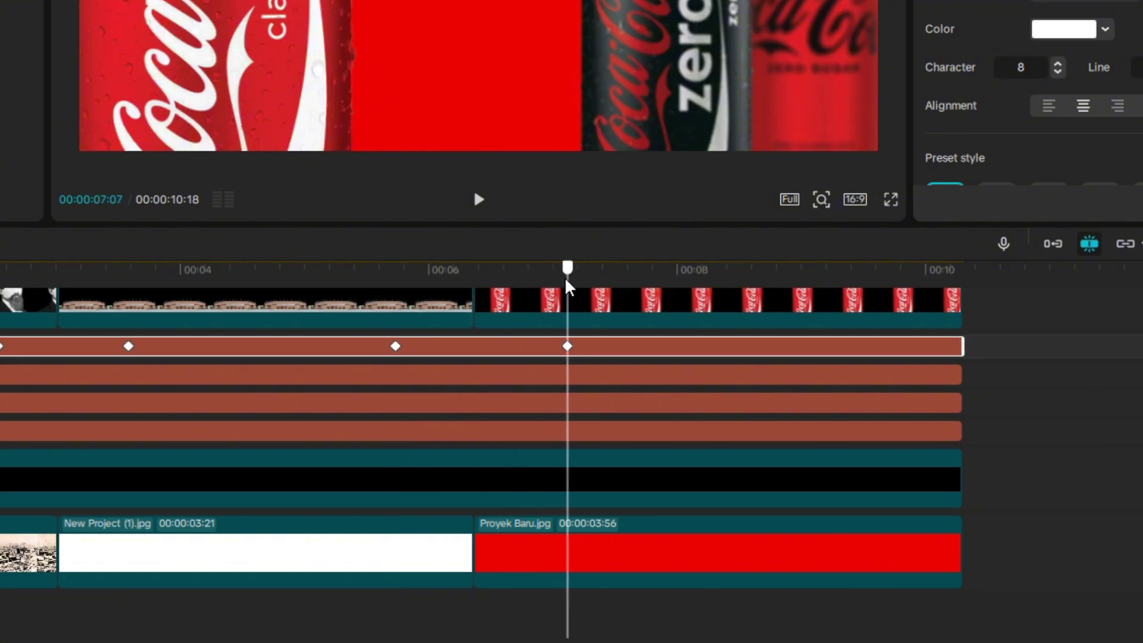
pyautogui.click(574, 433)
pyautogui.click(1063, 35)
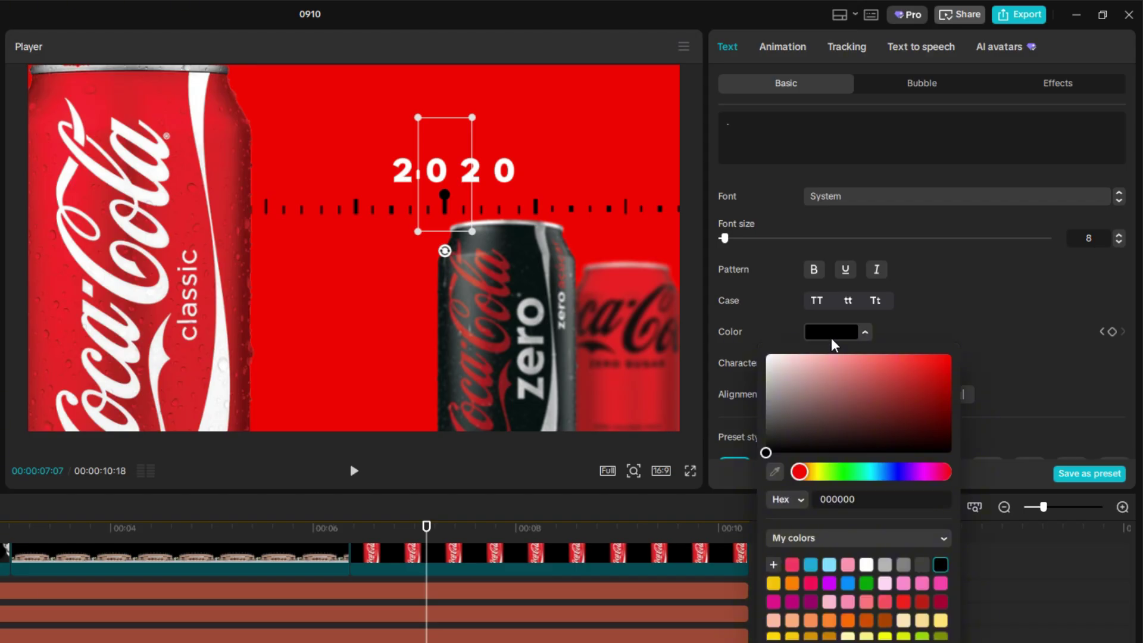
pyautogui.moveTo(844, 438); pyautogui.dragTo(723, 344)
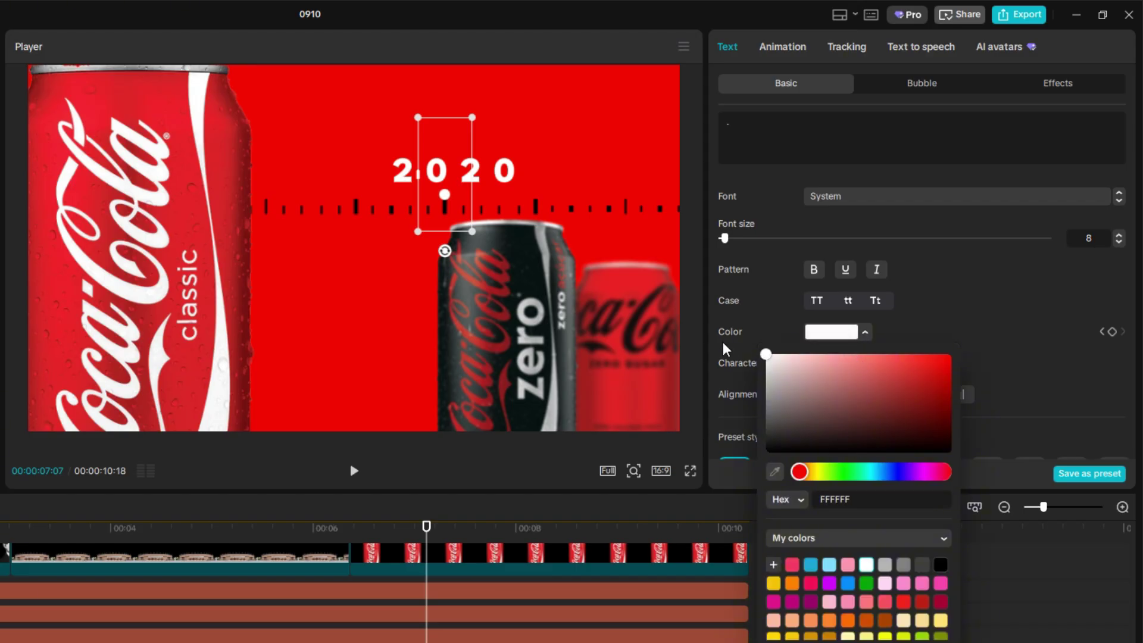
pyautogui.click(1045, 324)
pyautogui.moveTo(425, 538); pyautogui.dragTo(307, 535)
# Add a keyframe for the ruler layer's Adjust settings at 00:00:05:44
pyautogui.click(564, 489)
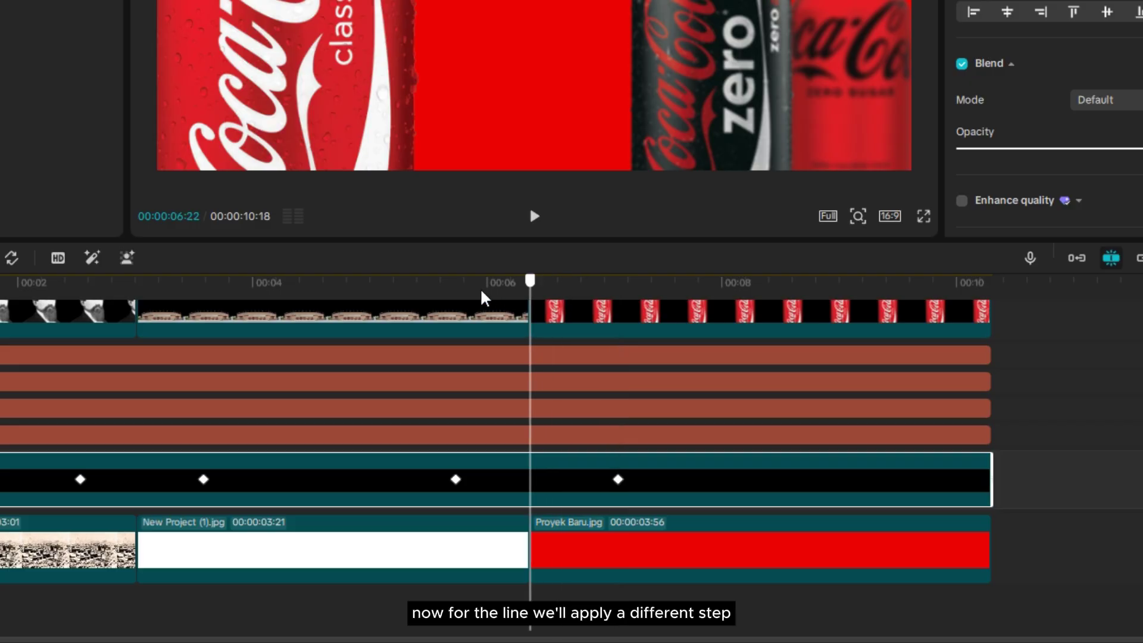
pyautogui.moveTo(481, 290); pyautogui.dragTo(458, 295)
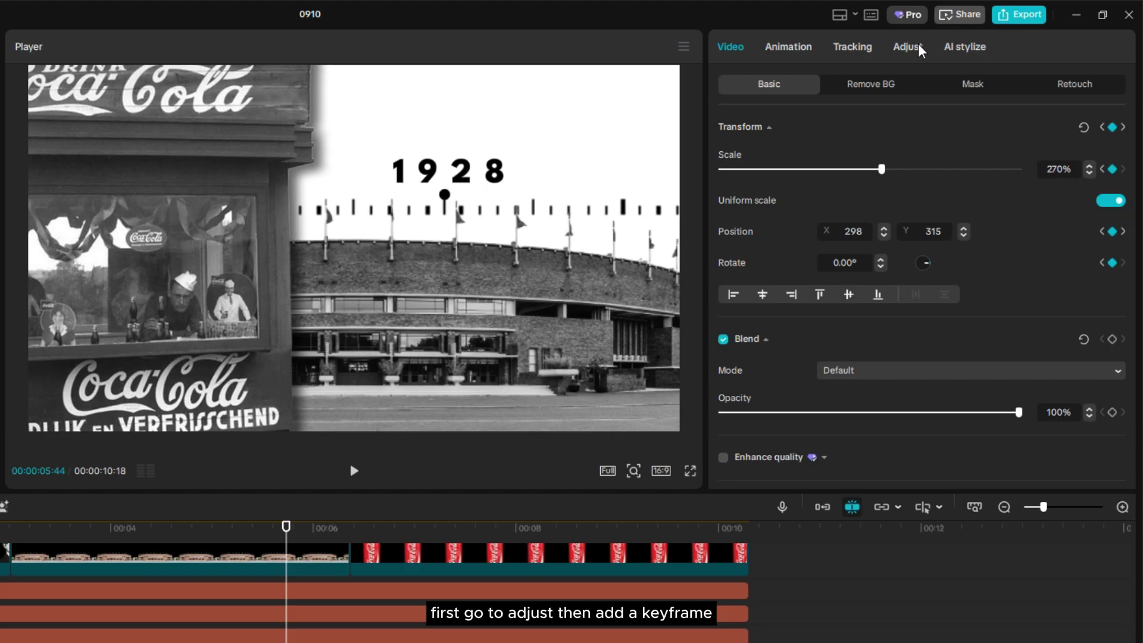
pyautogui.click(907, 47)
pyautogui.scroll(-6, 951, 334)
pyautogui.scroll(3, 950, 331)
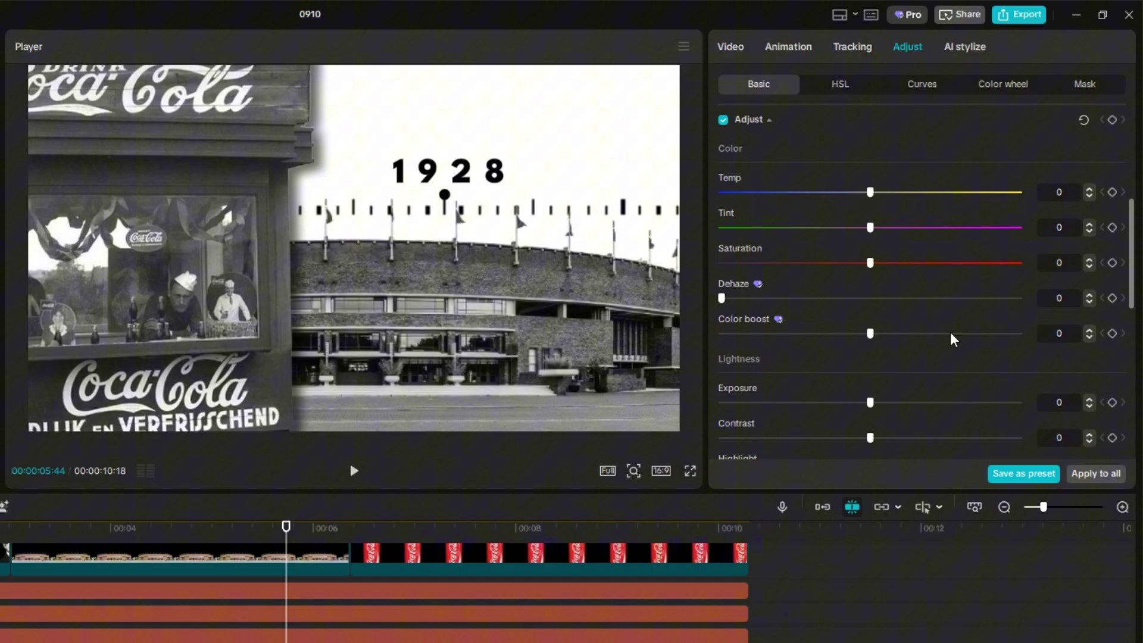
pyautogui.click(1112, 175)
# At 00:00:07:07, set the ruler's Whites, Blacks and Brilliance to 50 and Contrast to -50, and preview the change
pyautogui.moveTo(286, 526); pyautogui.dragTo(433, 533)
pyautogui.moveTo(620, 240); pyautogui.dragTo(613, 240)
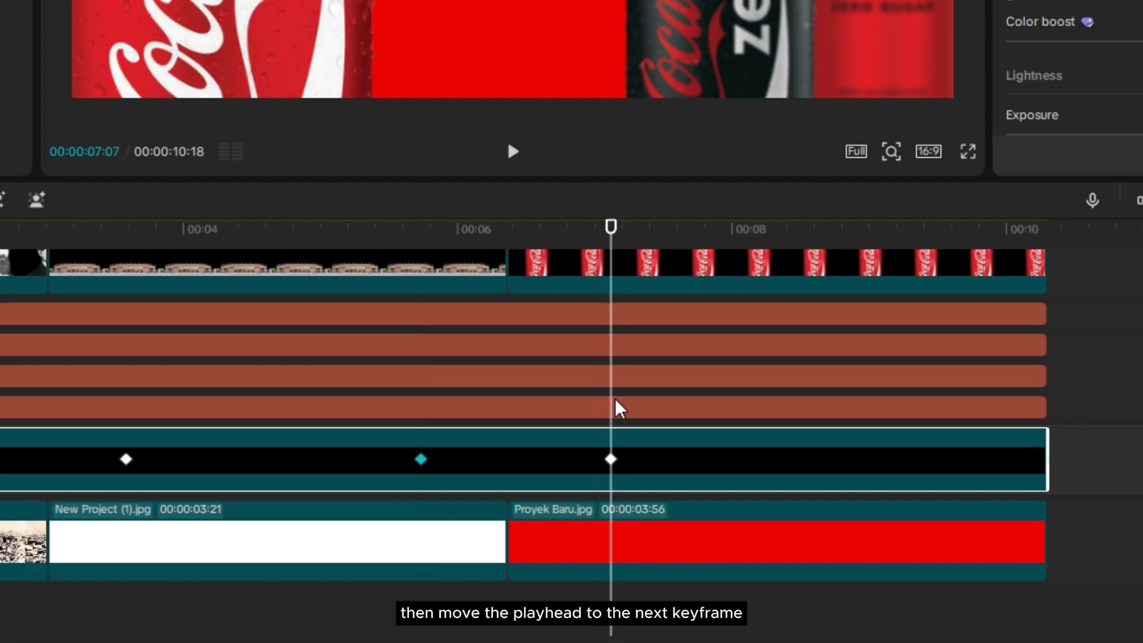
pyautogui.scroll(-5, 906, 358)
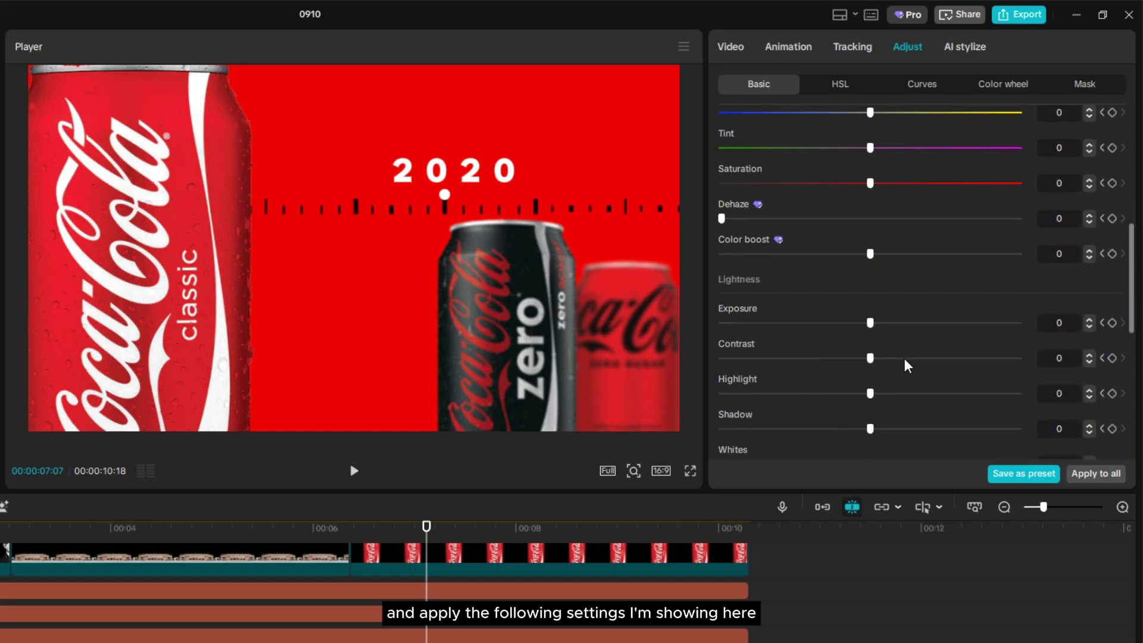
pyautogui.scroll(-5, 905, 366)
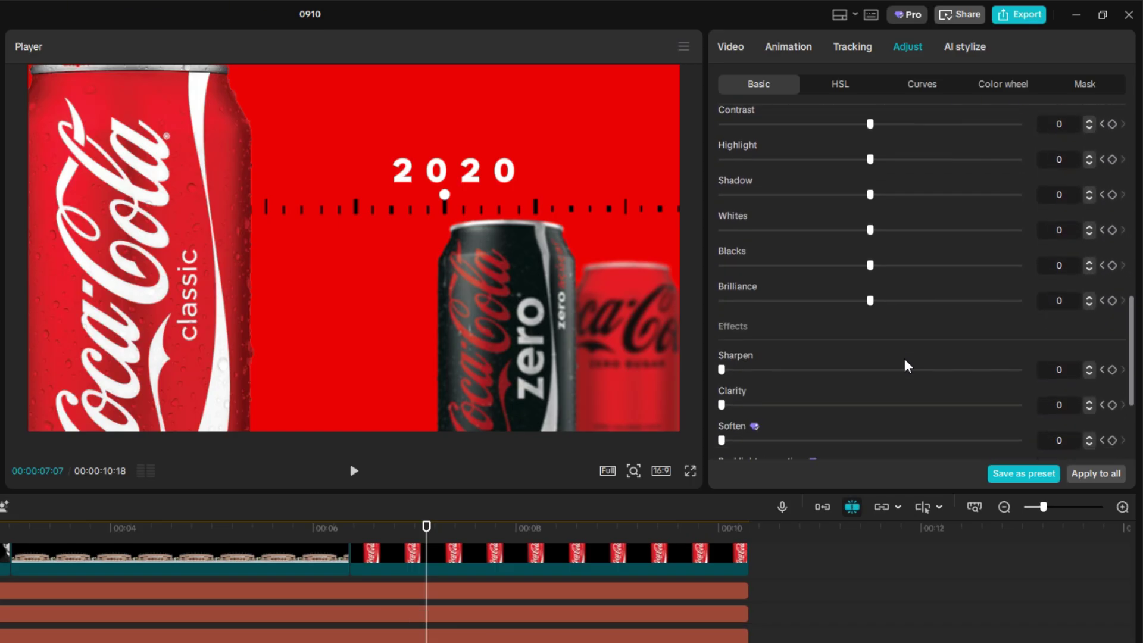
pyautogui.moveTo(870, 226); pyautogui.dragTo(1019, 226)
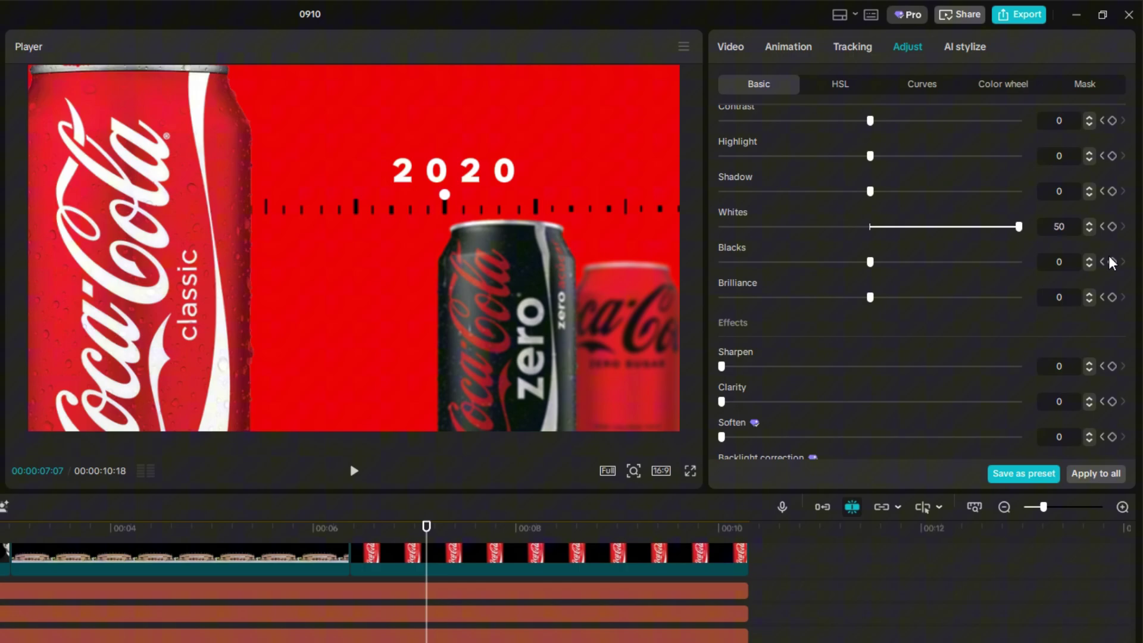
pyautogui.moveTo(873, 263); pyautogui.dragTo(1019, 262)
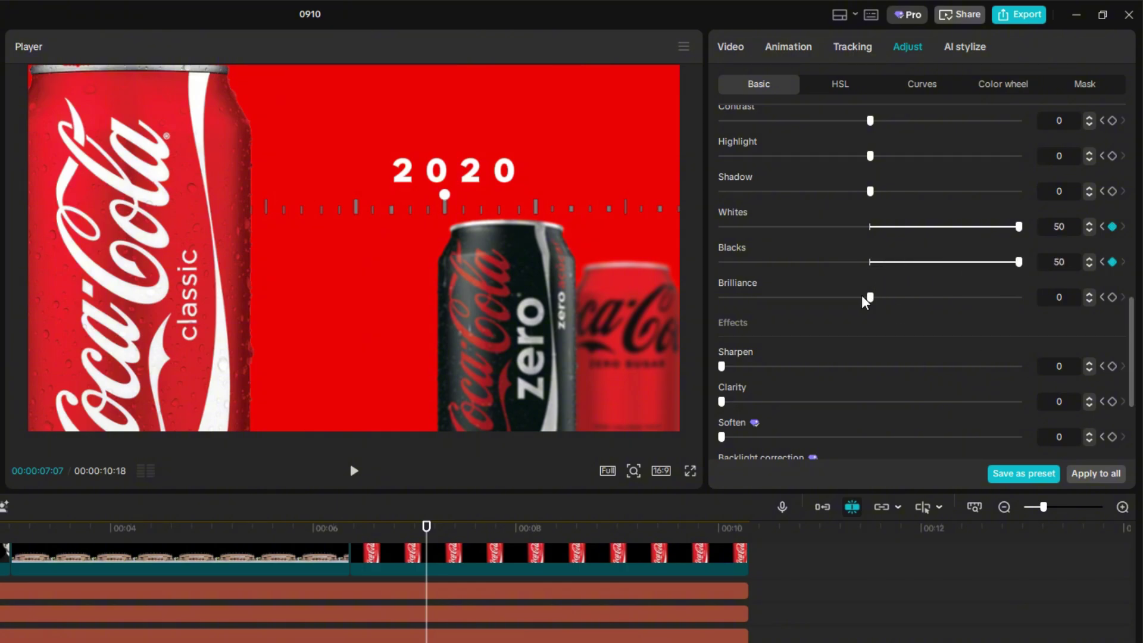
pyautogui.moveTo(870, 297); pyautogui.dragTo(1018, 297)
pyautogui.scroll(2, 928, 285)
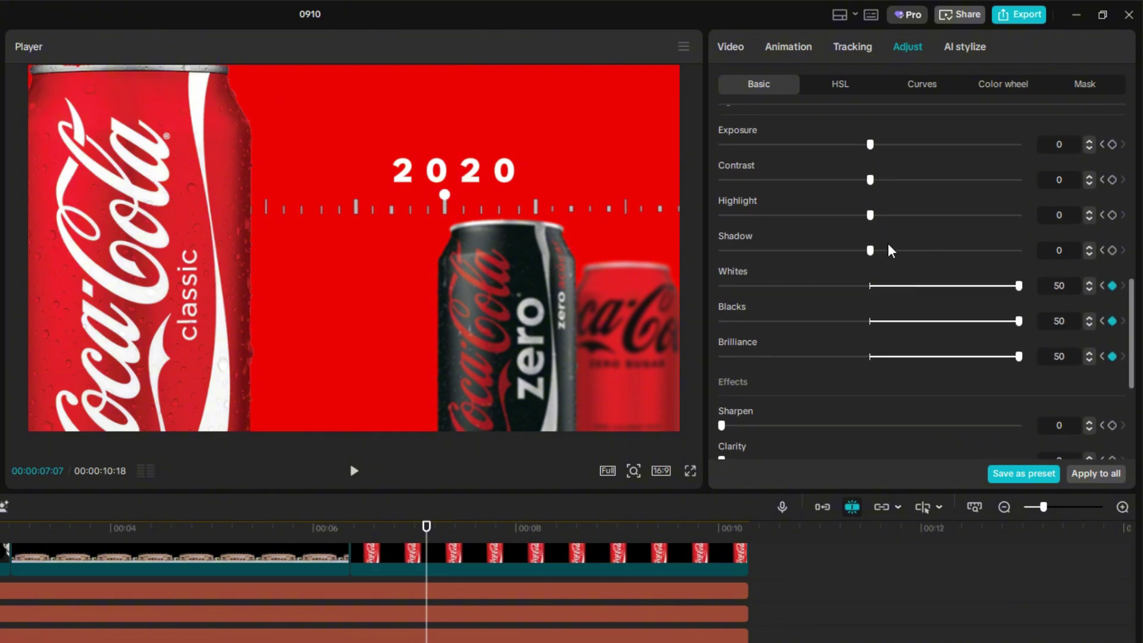
pyautogui.moveTo(870, 174); pyautogui.dragTo(723, 174)
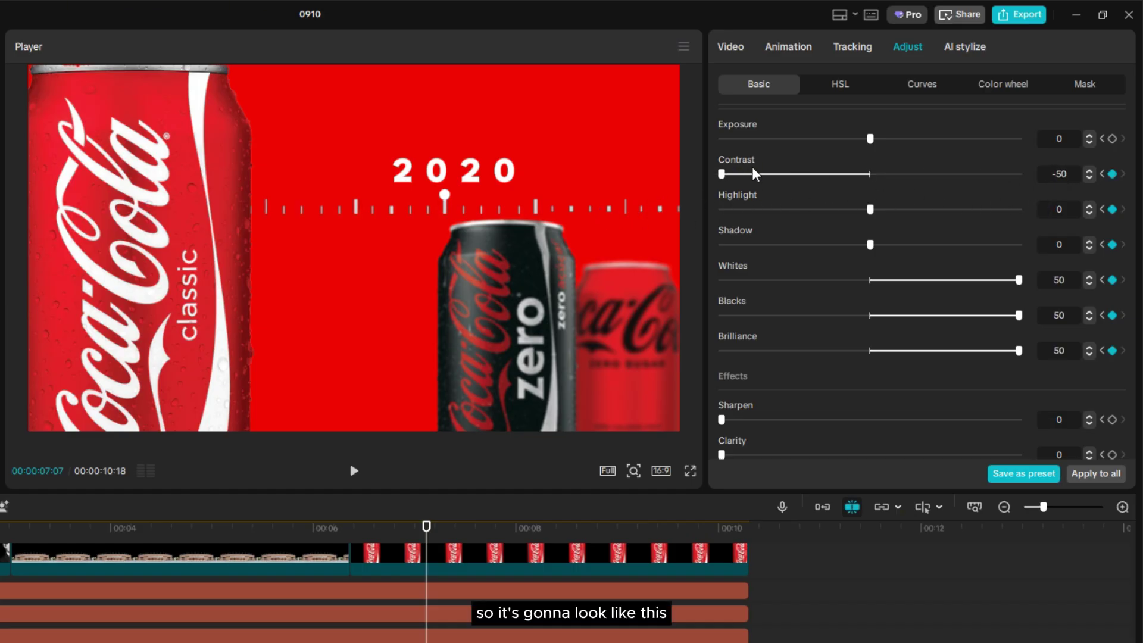
pyautogui.moveTo(268, 528); pyautogui.dragTo(441, 534)
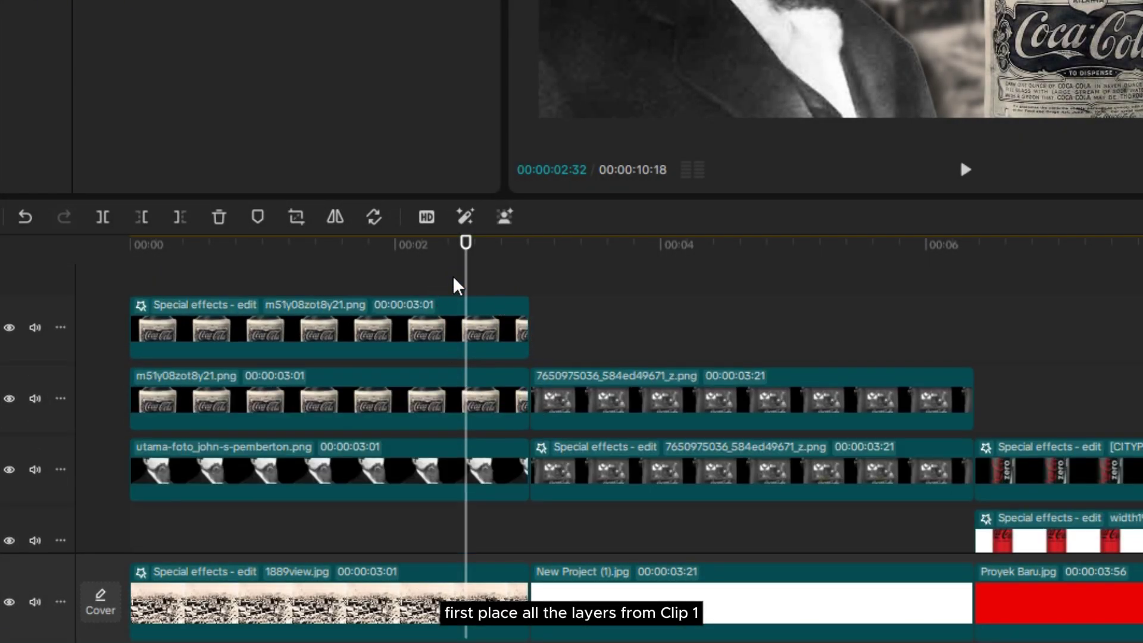
# Move all of the first clip's overlay layers above the second clip's layers and extend them to 00:00:03:48
pyautogui.moveTo(501, 281); pyautogui.dragTo(484, 461)
pyautogui.scroll(-2, 484, 437)
pyautogui.scroll(2, 485, 468)
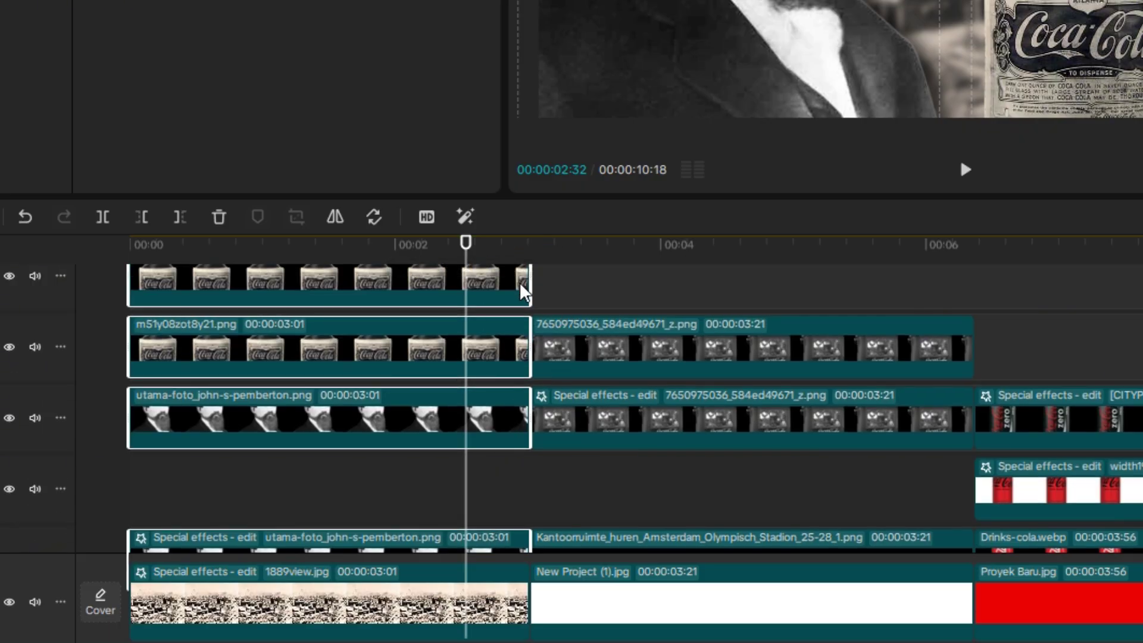
pyautogui.moveTo(494, 543); pyautogui.dragTo(502, 346)
pyautogui.scroll(2, 502, 347)
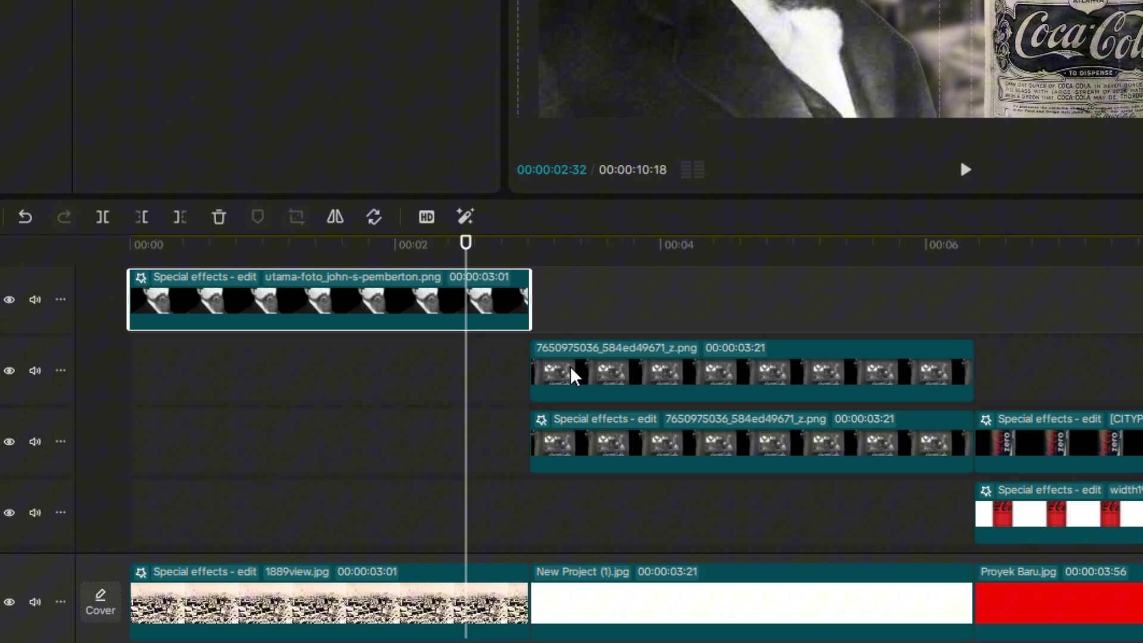
pyautogui.scroll(1, 556, 351)
pyautogui.moveTo(522, 318); pyautogui.dragTo(582, 320)
pyautogui.click(799, 449)
pyautogui.scroll(-5, 792, 470)
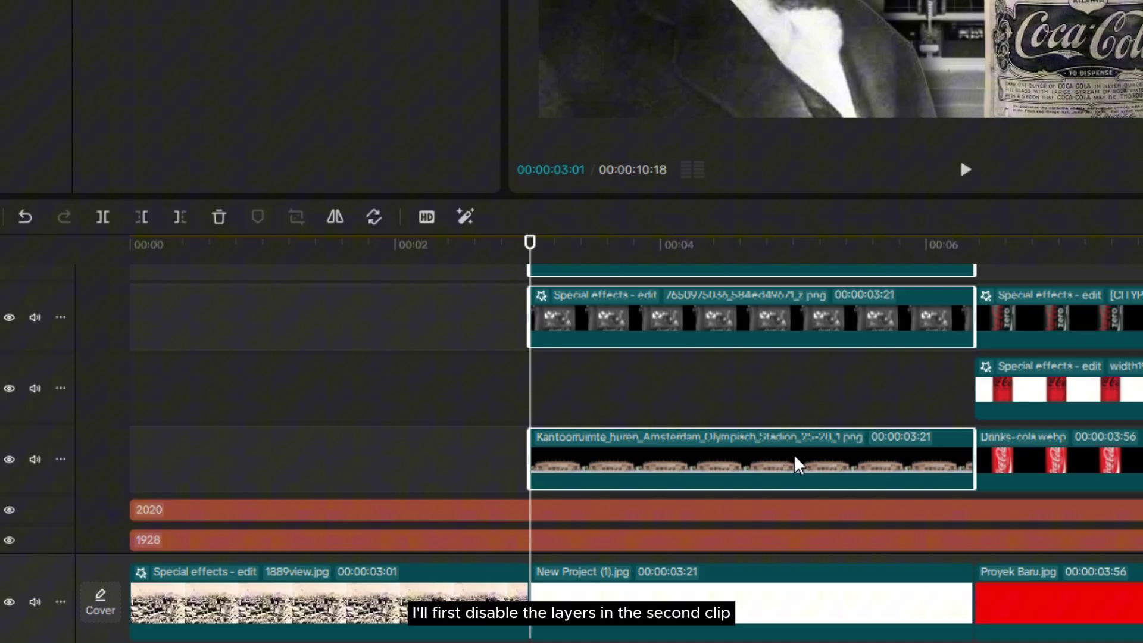
pyautogui.press('v')
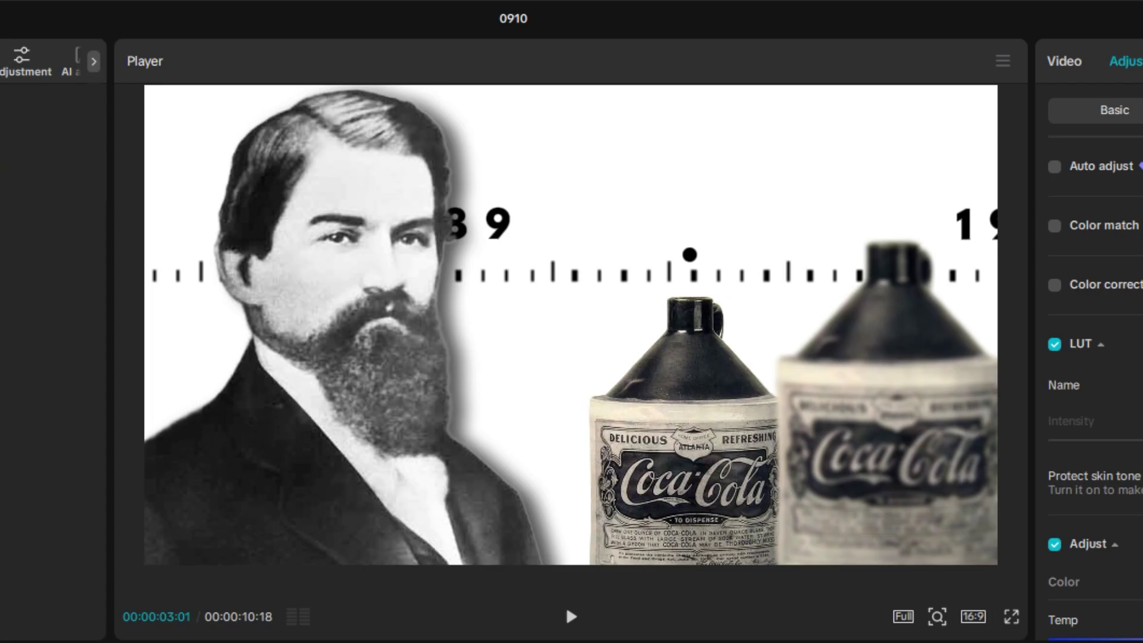
# Add Transform keyframes to the portrait and its shadow layer at 00:00:03:01, and slide both off the frame's left edge at 00:00:03:47
pyautogui.click(1067, 61)
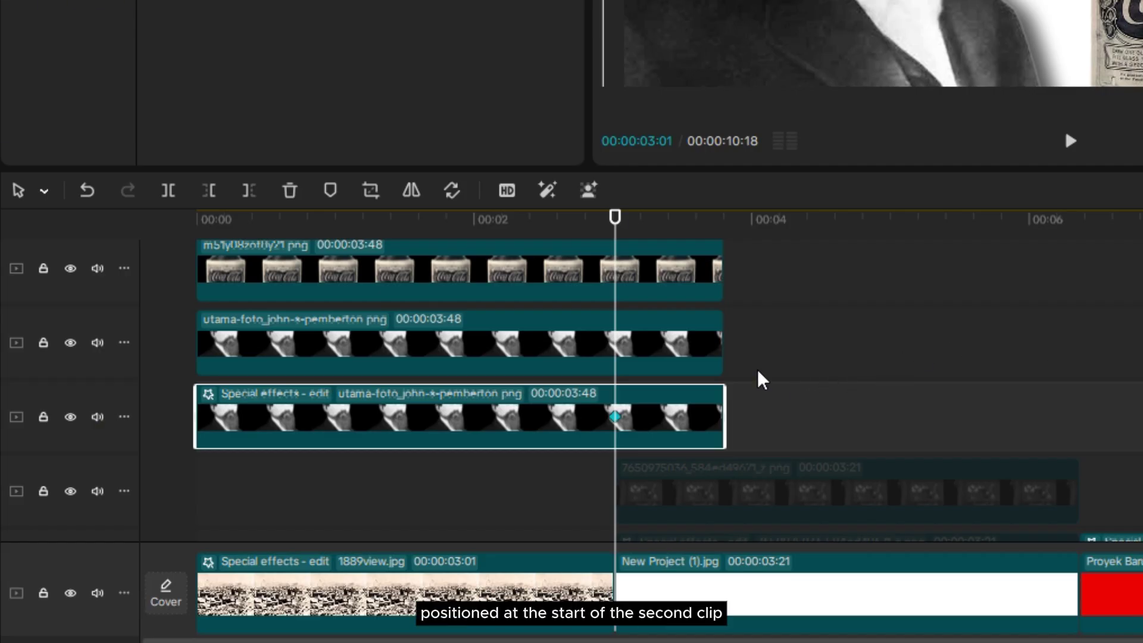
pyautogui.click(680, 364)
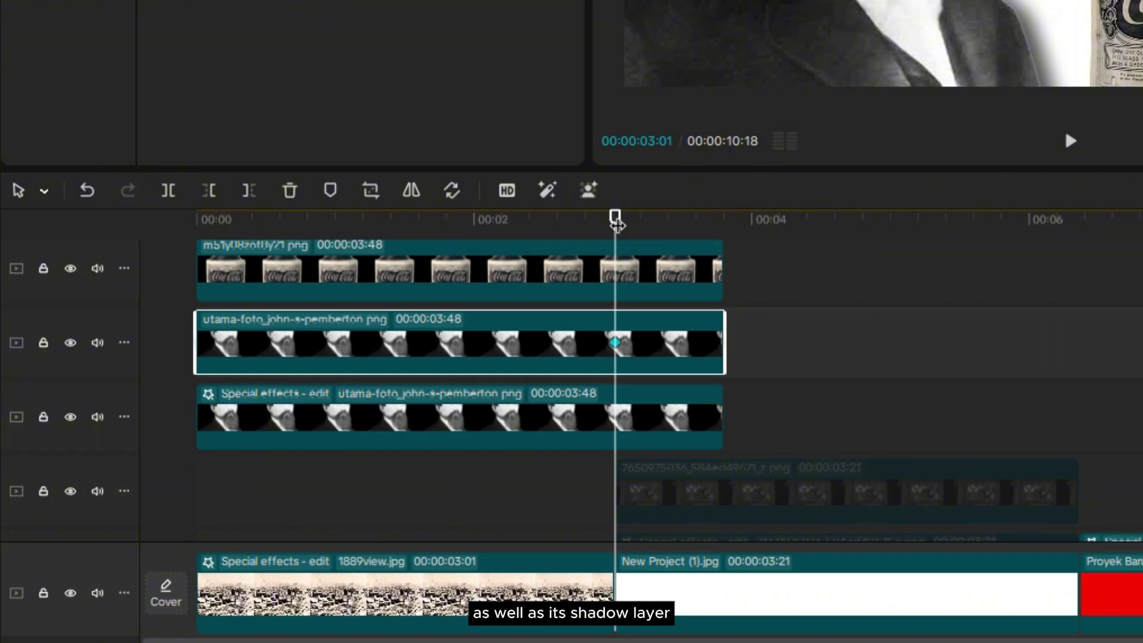
pyautogui.moveTo(615, 218); pyautogui.dragTo(721, 216)
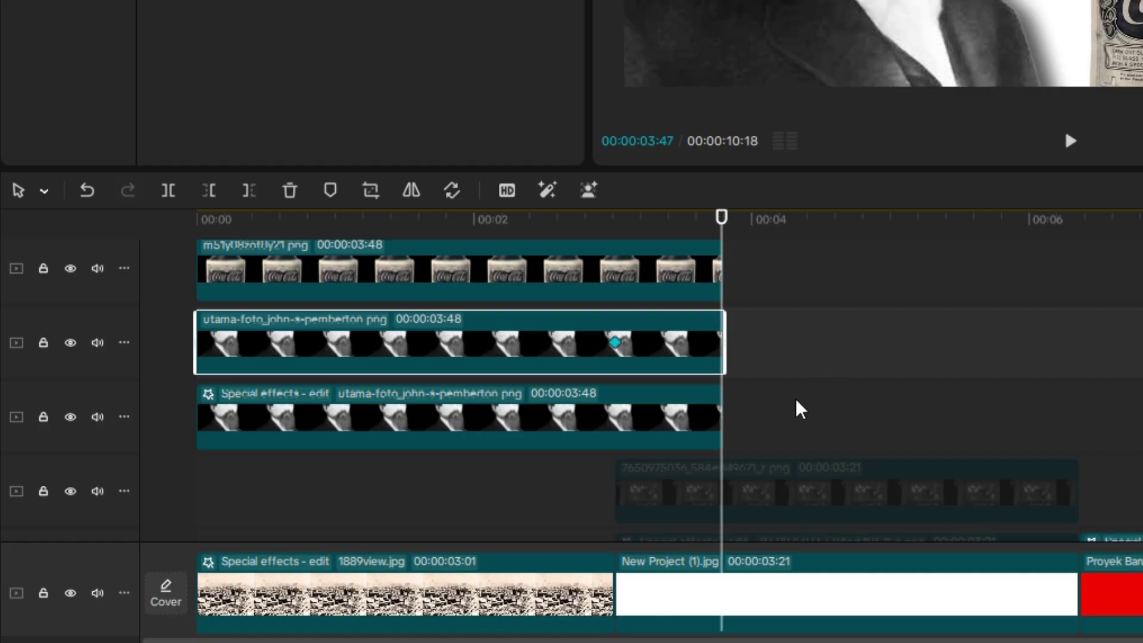
pyautogui.moveTo(796, 412); pyautogui.dragTo(676, 354)
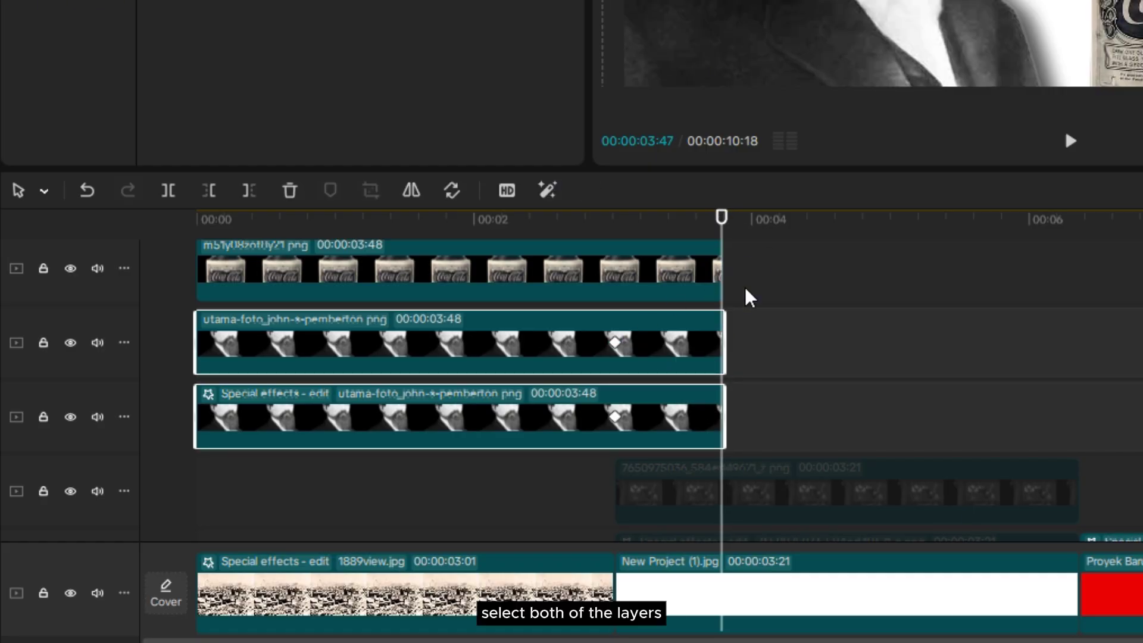
pyautogui.moveTo(357, 424); pyautogui.dragTo(50, 433)
pyautogui.moveTo(226, 510); pyautogui.dragTo(133, 551)
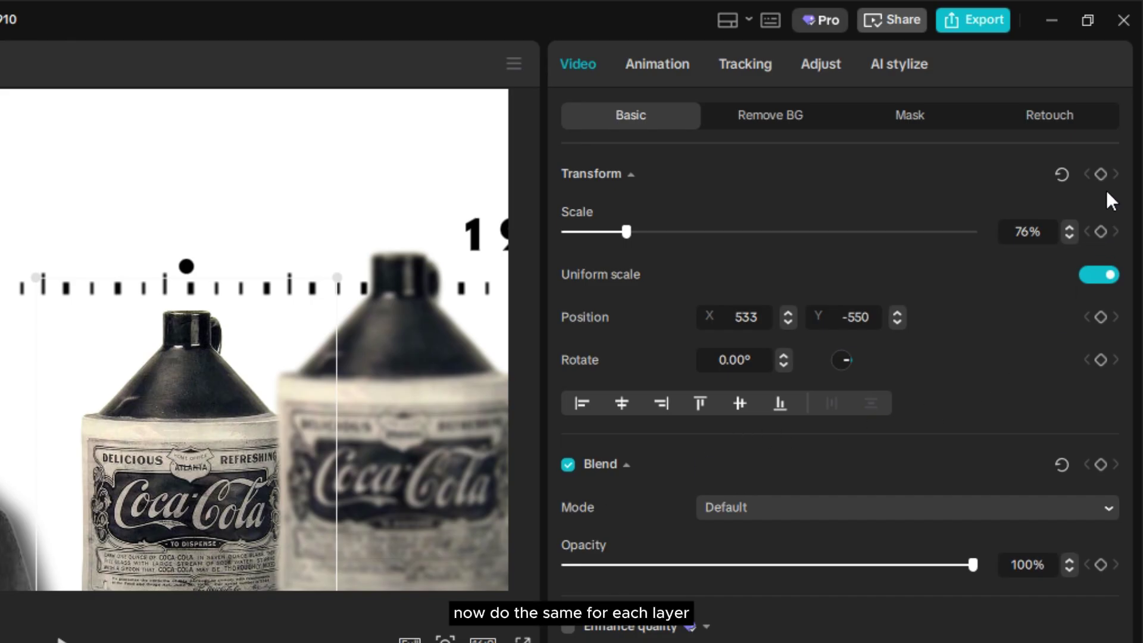
# Add a Transform keyframe to the sharp jug layer at 00:00:03:01 and slide it off the frame's left edge at 00:00:03:47
pyautogui.click(1103, 174)
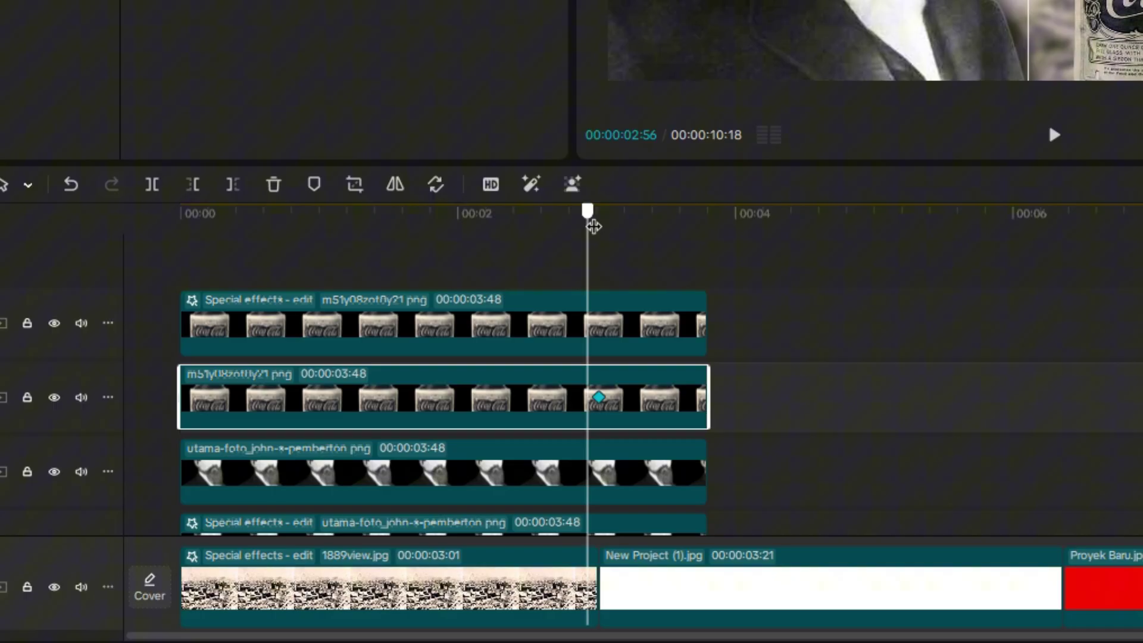
pyautogui.moveTo(594, 226); pyautogui.dragTo(705, 232)
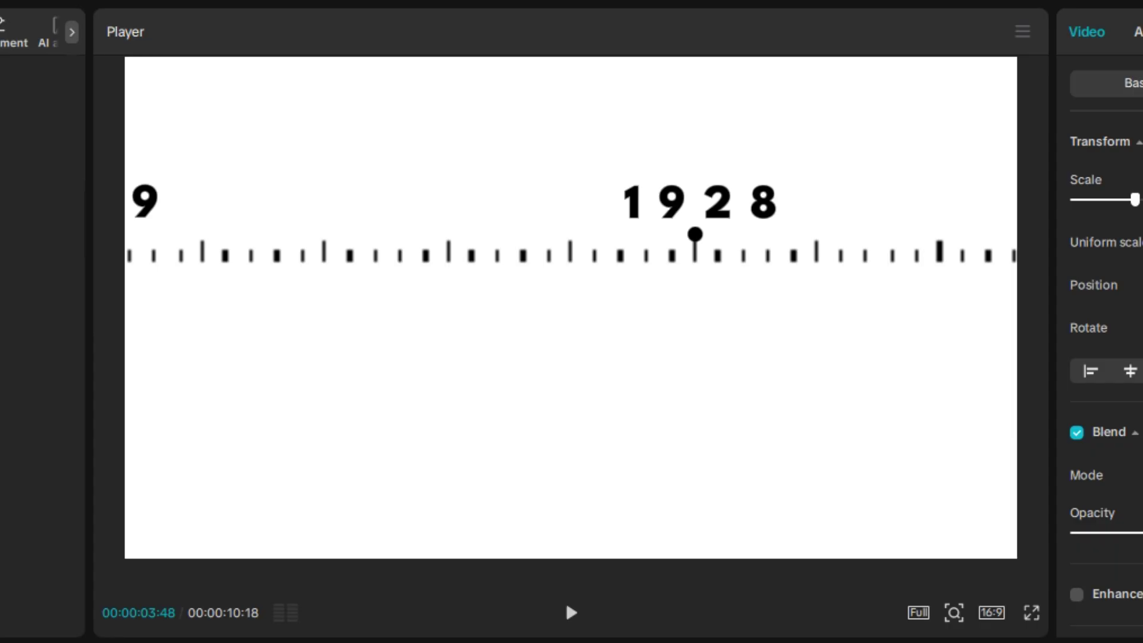
pyautogui.press('Left')
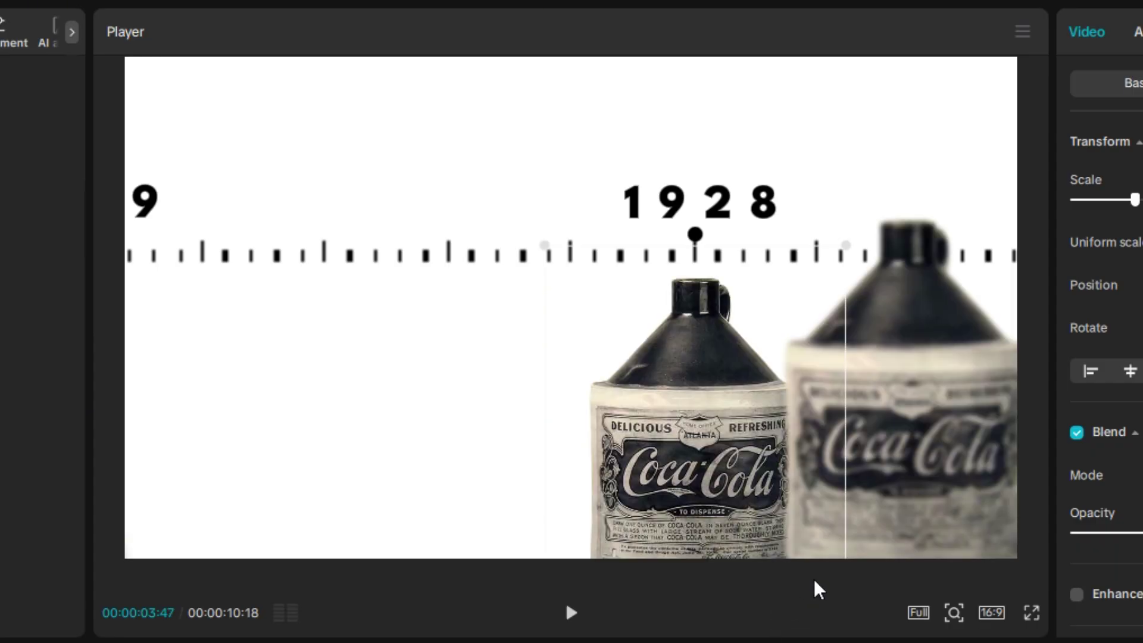
pyautogui.moveTo(903, 486); pyautogui.dragTo(5, 516)
# Add a Transform keyframe to the blurred jug layer at 00:00:03:01 and slide it off the frame's left edge at 00:00:03:47
pyautogui.moveTo(723, 235); pyautogui.dragTo(617, 236)
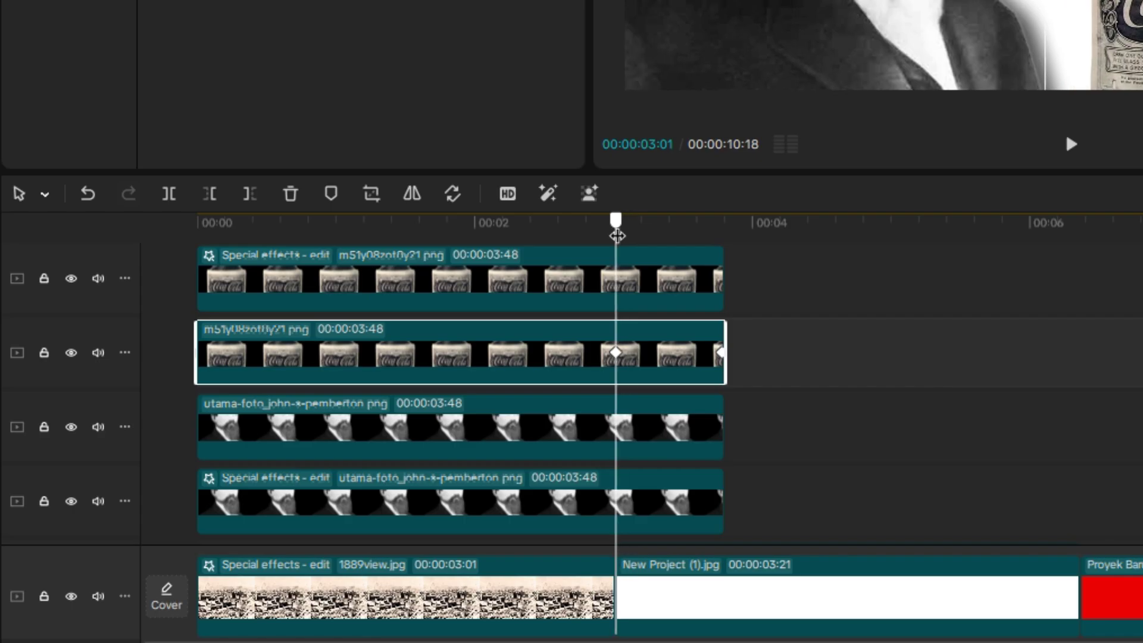
pyautogui.click(639, 304)
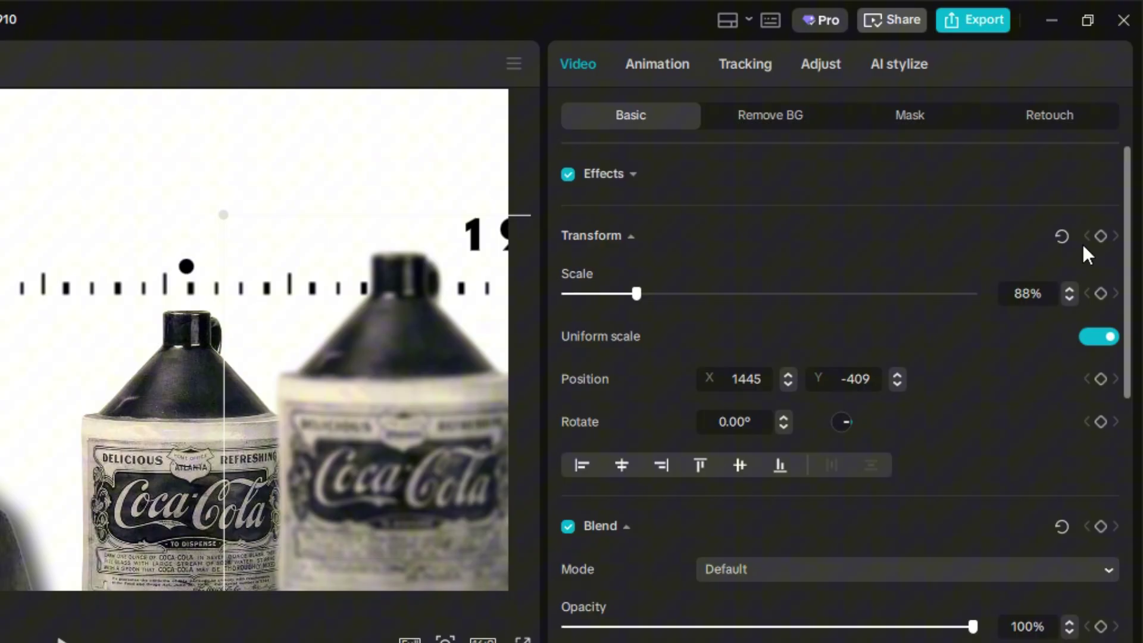
pyautogui.click(1099, 236)
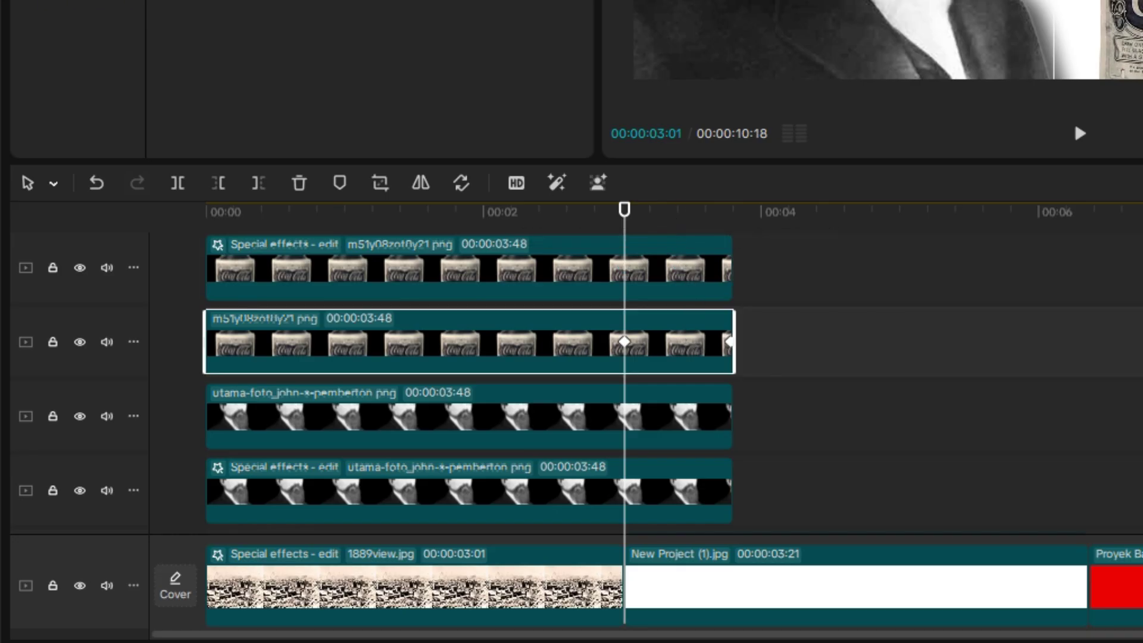
pyautogui.moveTo(624, 209); pyautogui.dragTo(731, 209)
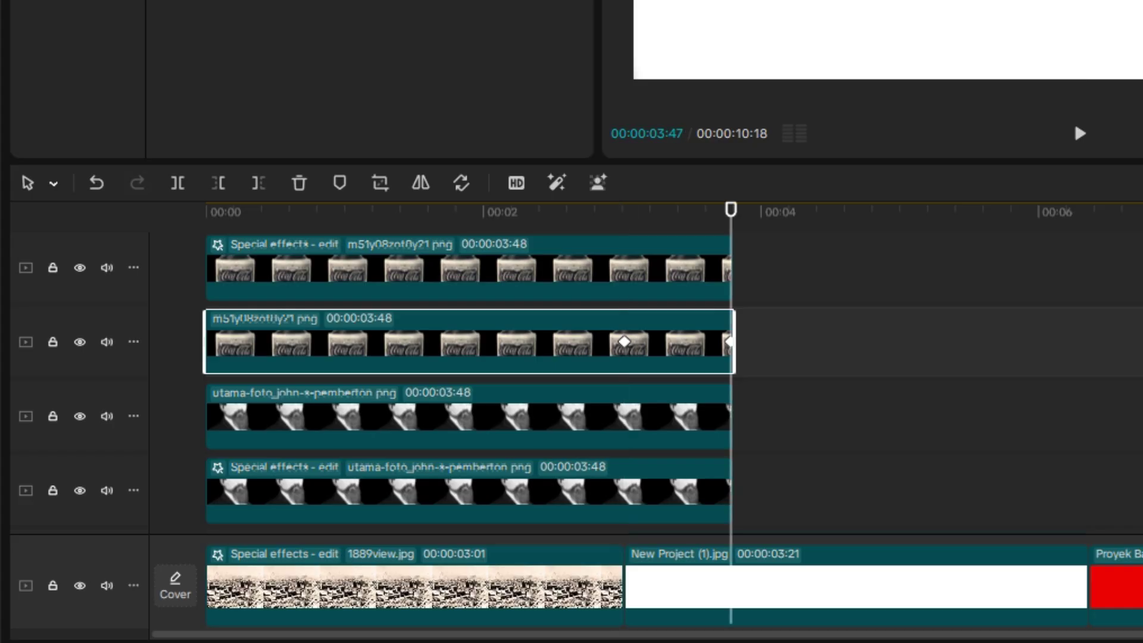
pyautogui.click(662, 264)
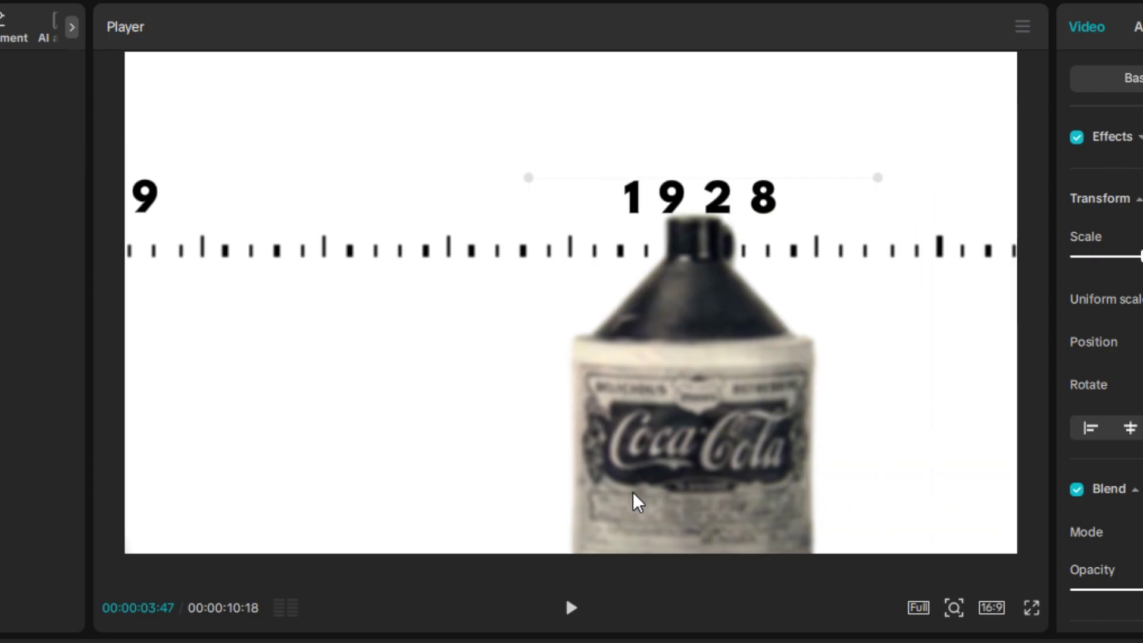
pyautogui.moveTo(1141, 26); pyautogui.dragTo(583, 55)
pyautogui.moveTo(70, 522); pyautogui.dragTo(37, 527)
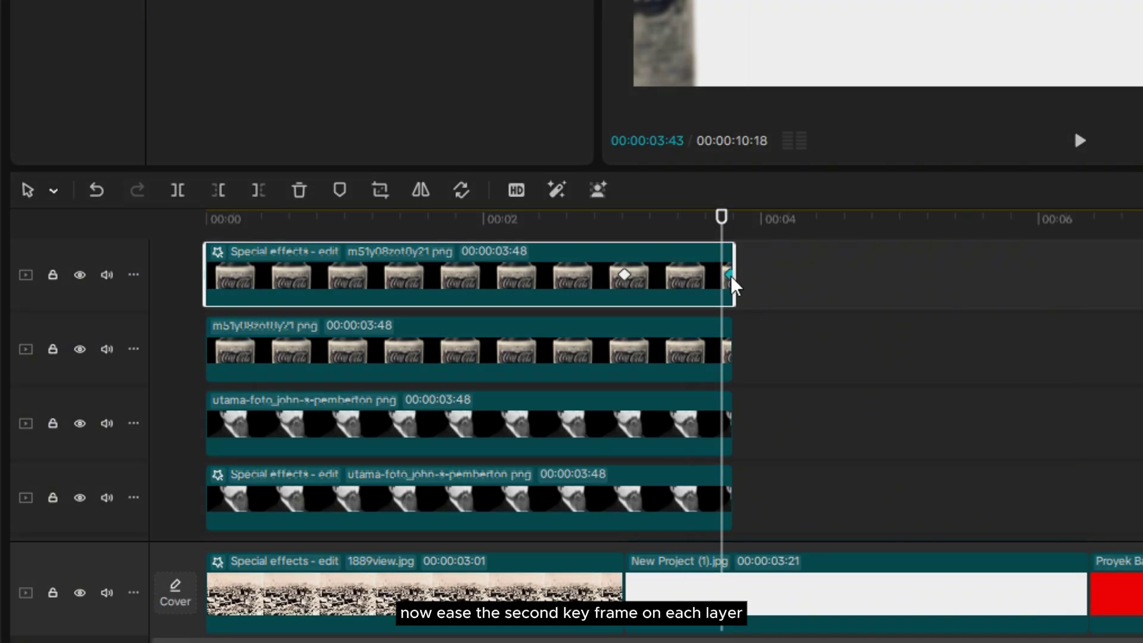
# Apply Easing to the second Transform keyframe of both the blurred and the sharp jug layers
pyautogui.rightClick(732, 276)
pyautogui.click(830, 373)
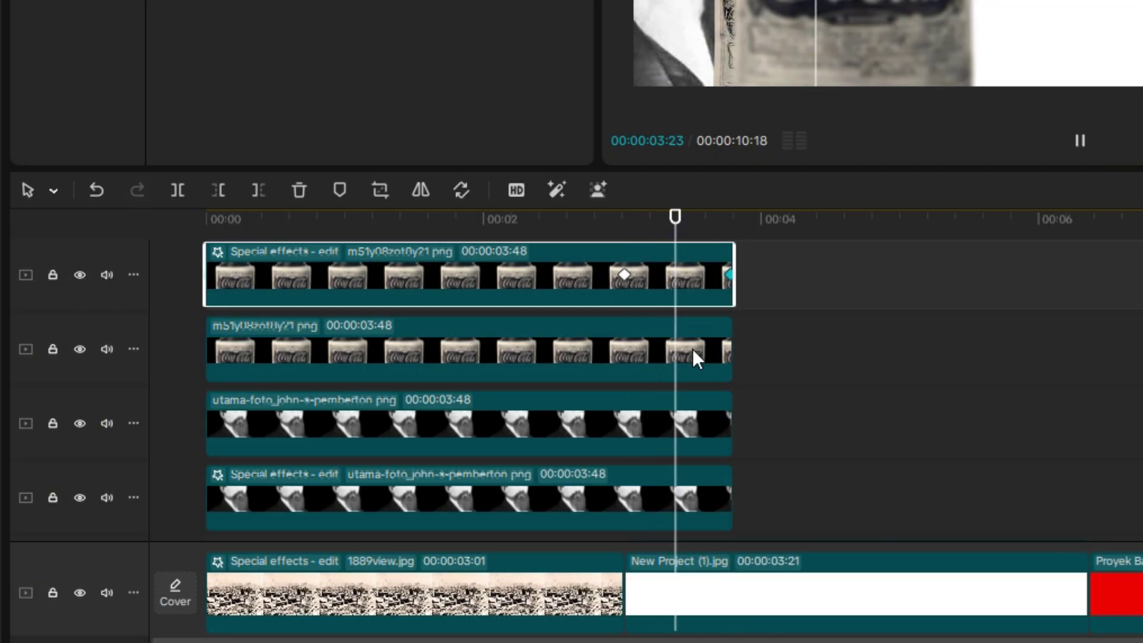
pyautogui.click(713, 345)
pyautogui.rightClick(727, 346)
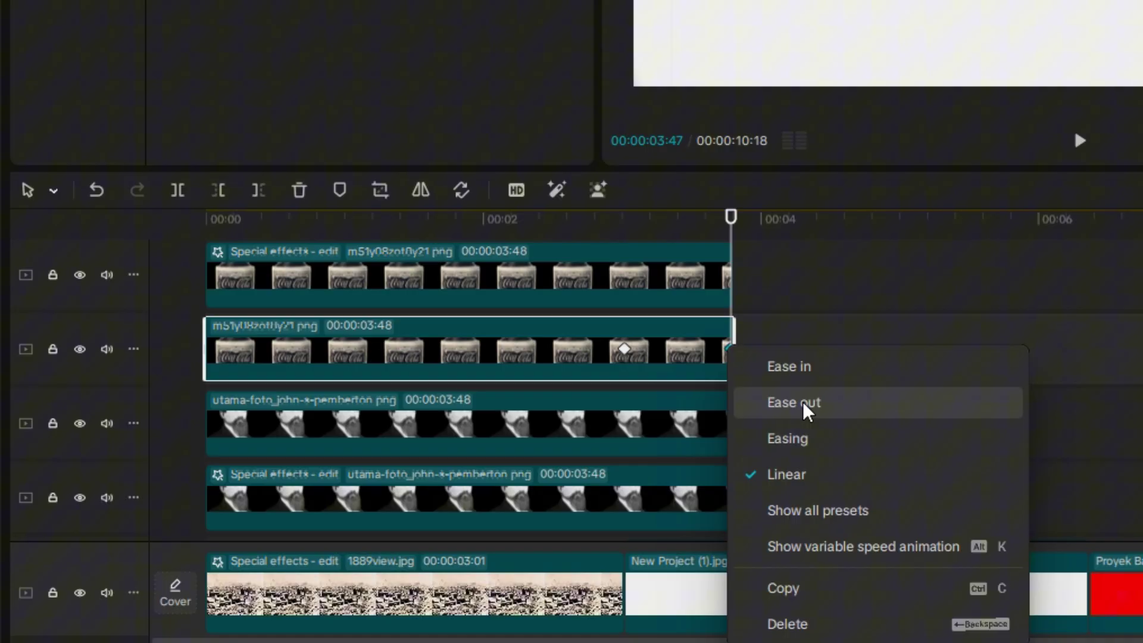
pyautogui.click(812, 443)
# Apply Easing to the second Transform keyframe of the portrait and its shadow layer, and play back the exit animation
pyautogui.click(691, 409)
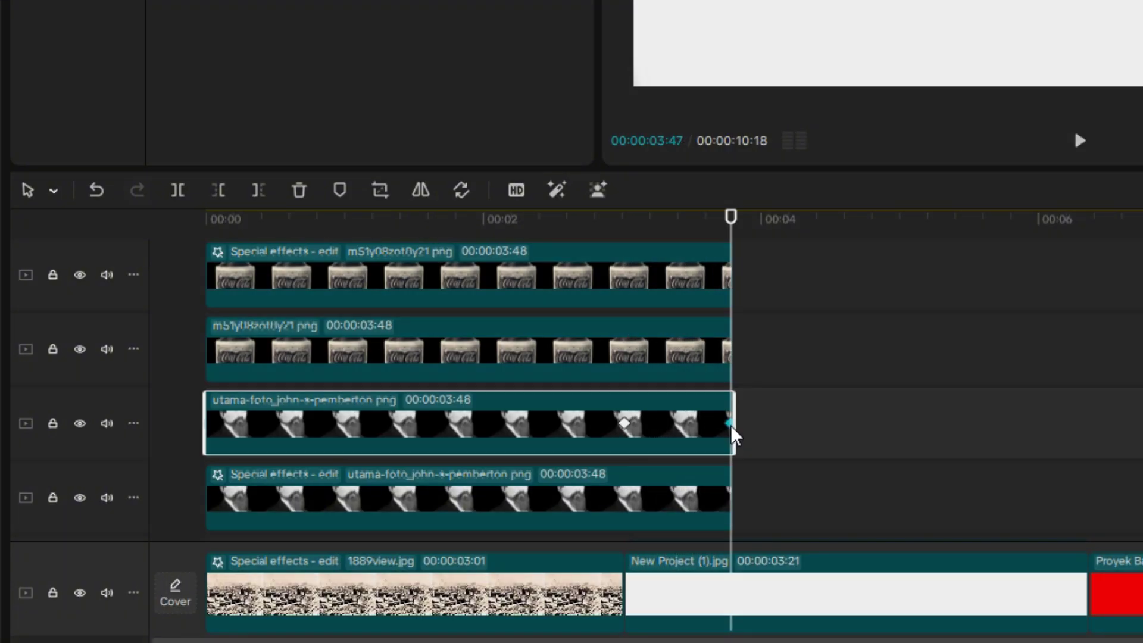
pyautogui.rightClick(728, 423)
pyautogui.click(823, 467)
pyautogui.scroll(-3, 792, 377)
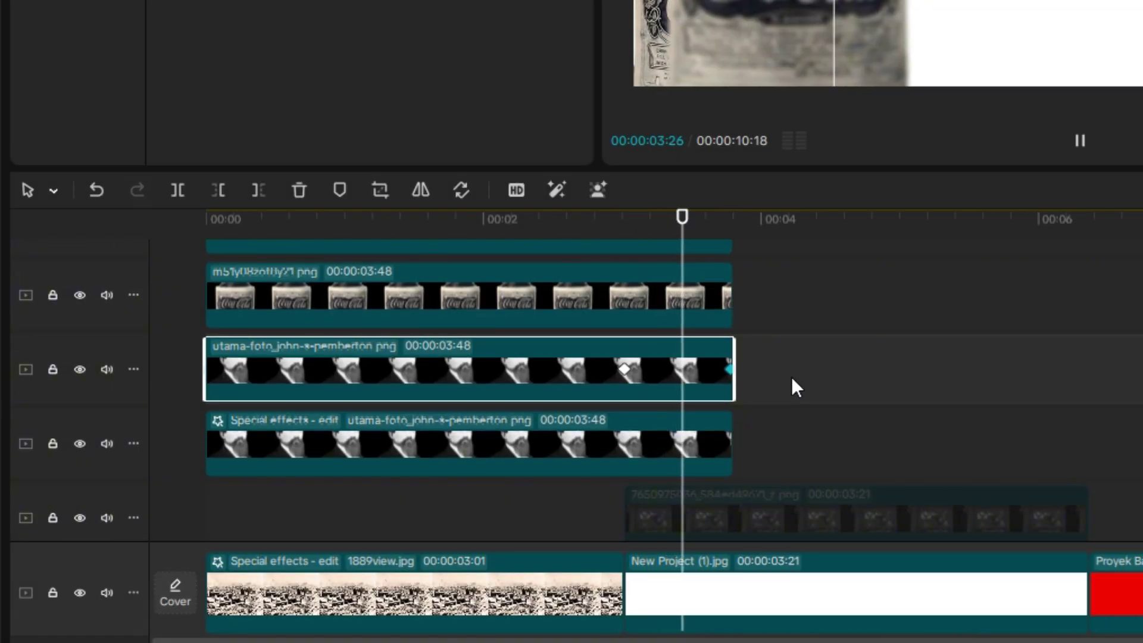
pyautogui.click(718, 390)
pyautogui.rightClick(733, 390)
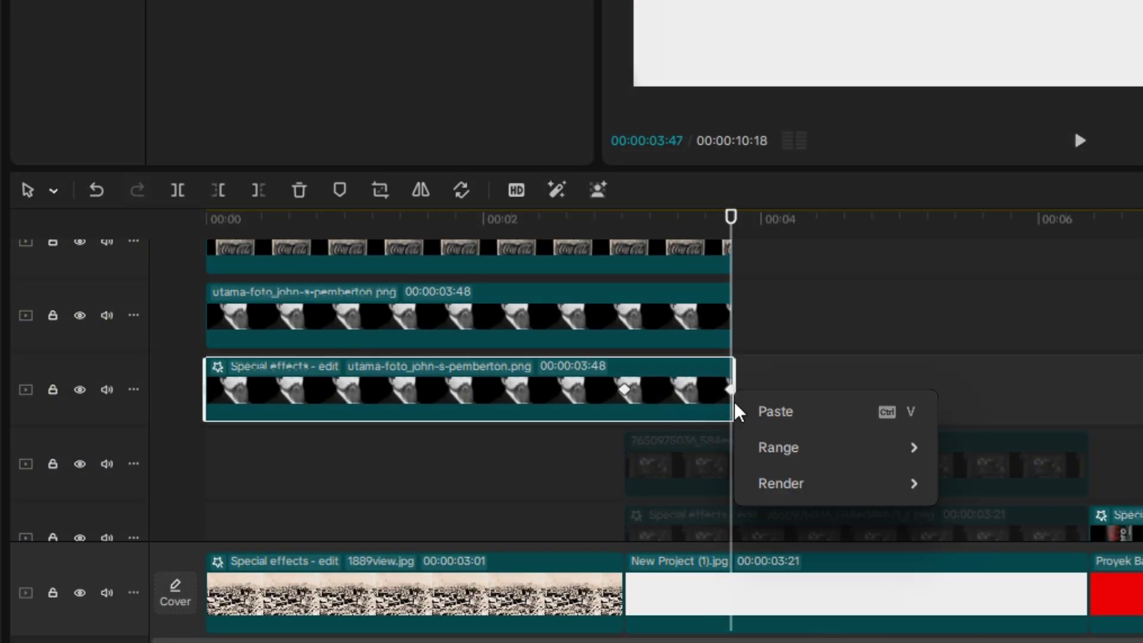
pyautogui.click(732, 391)
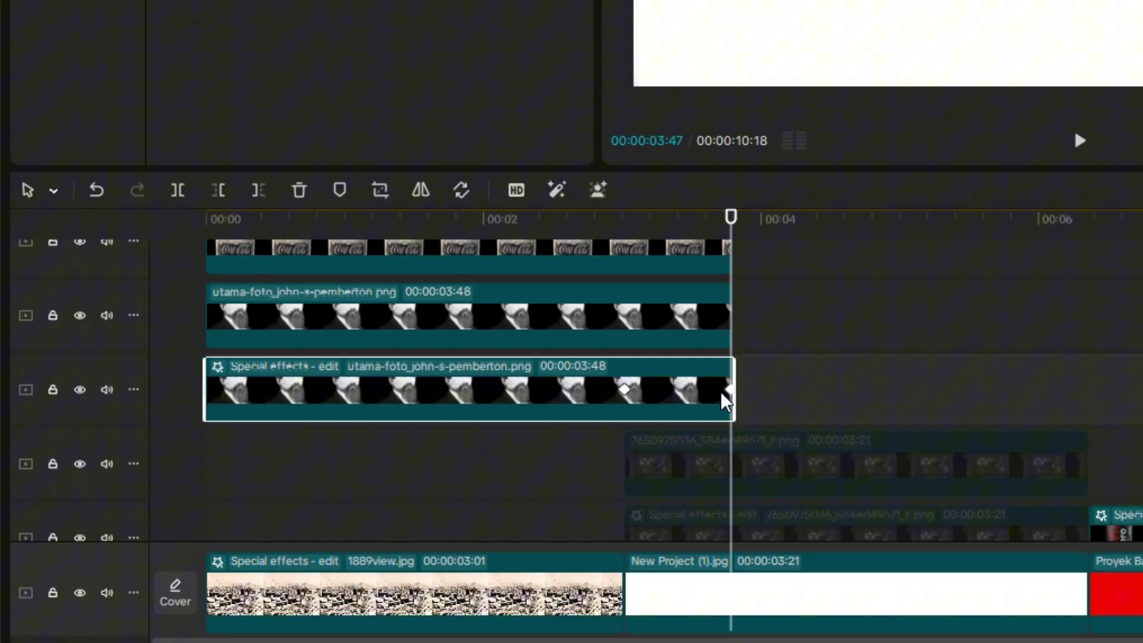
pyautogui.rightClick(724, 389)
pyautogui.click(784, 444)
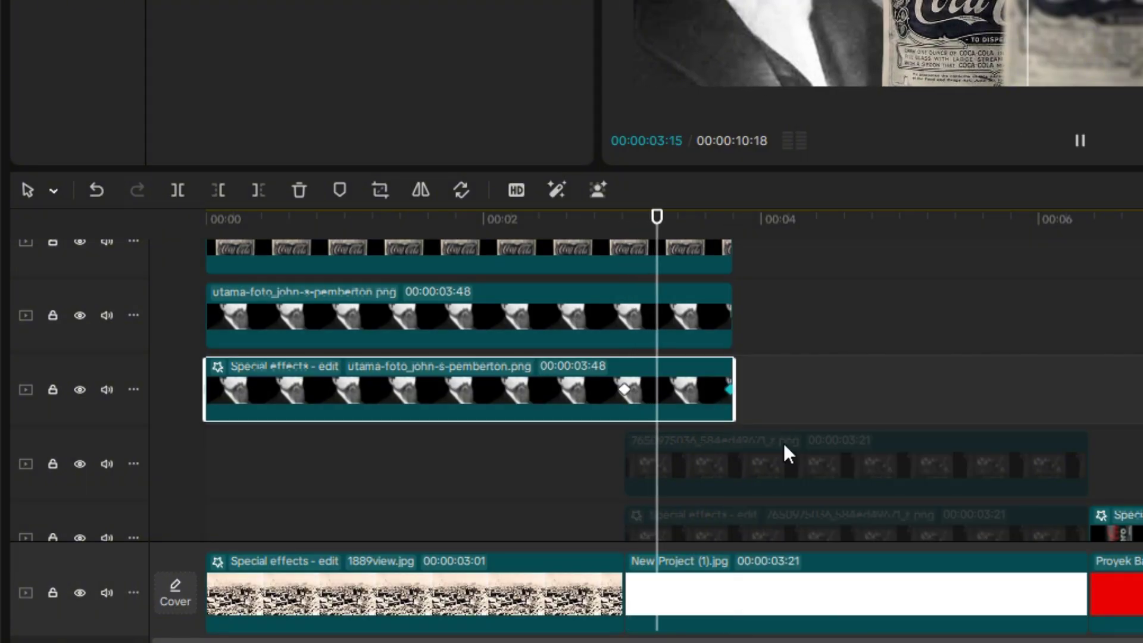
pyautogui.moveTo(730, 218); pyautogui.dragTo(608, 217)
pyautogui.press('space')
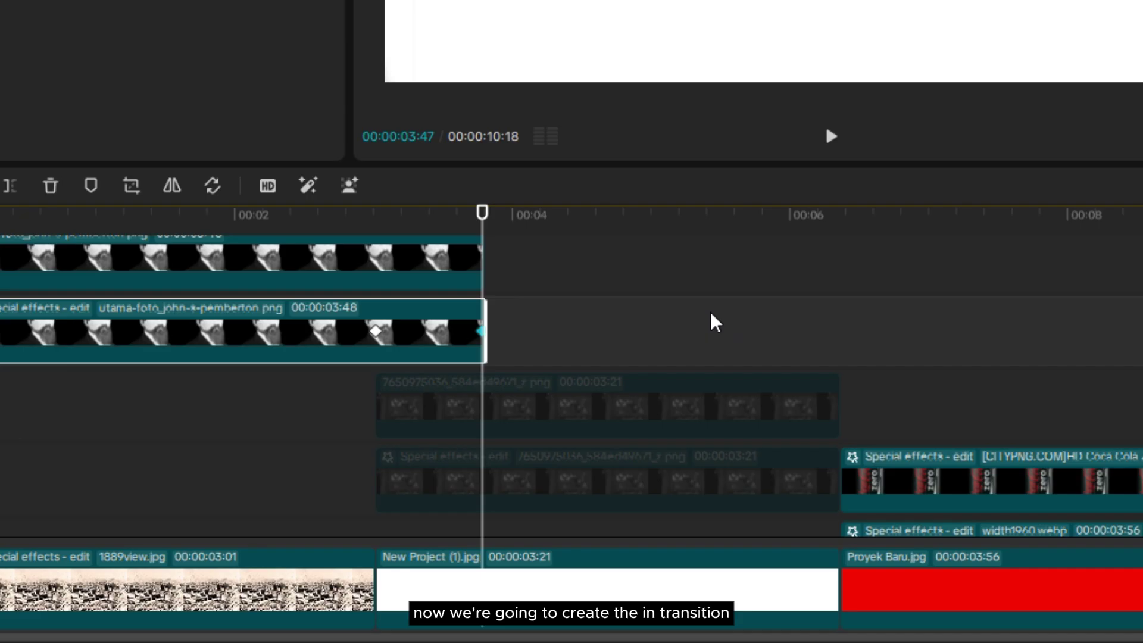
pyautogui.moveTo(697, 323); pyautogui.dragTo(655, 417)
pyautogui.scroll(3, 608, 424)
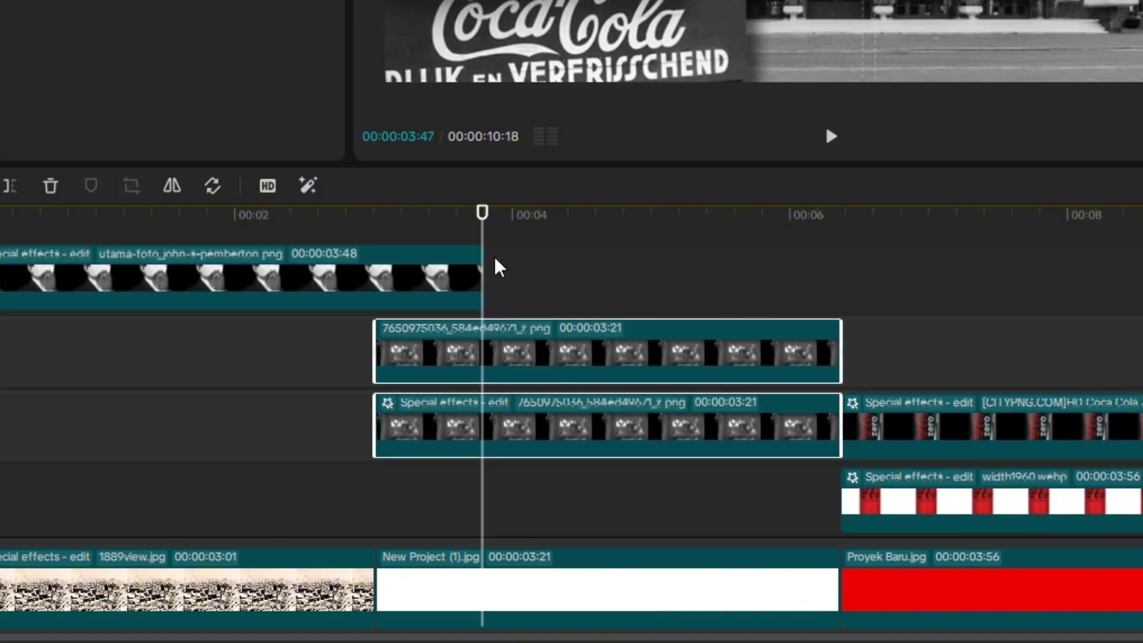
pyautogui.moveTo(424, 228); pyautogui.dragTo(376, 230)
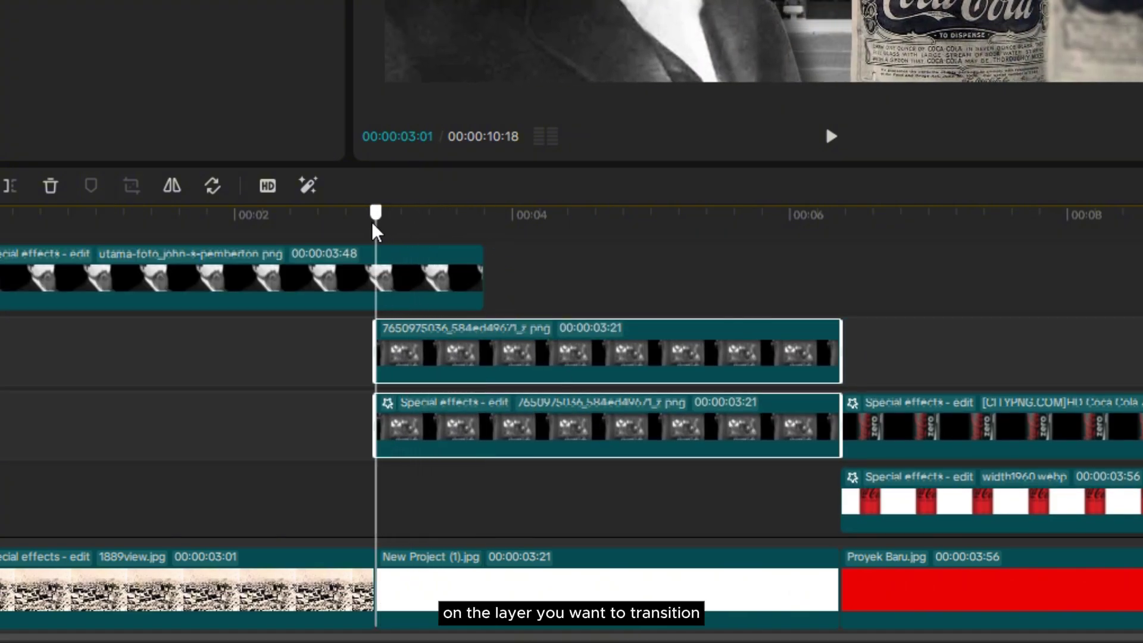
pyautogui.click(477, 376)
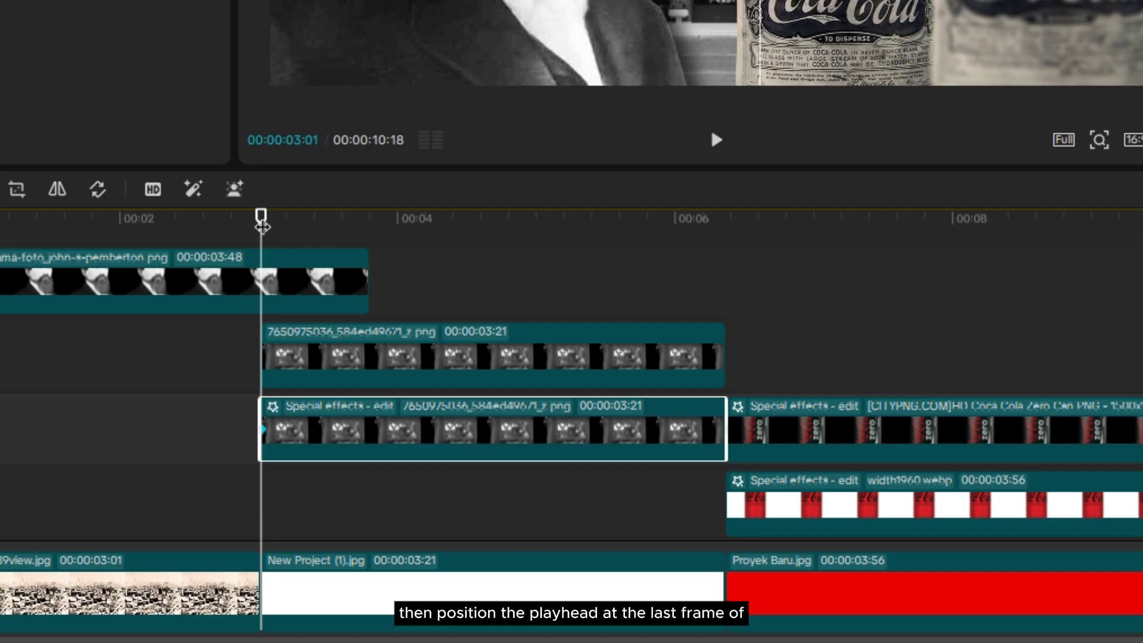
pyautogui.moveTo(260, 222); pyautogui.dragTo(372, 225)
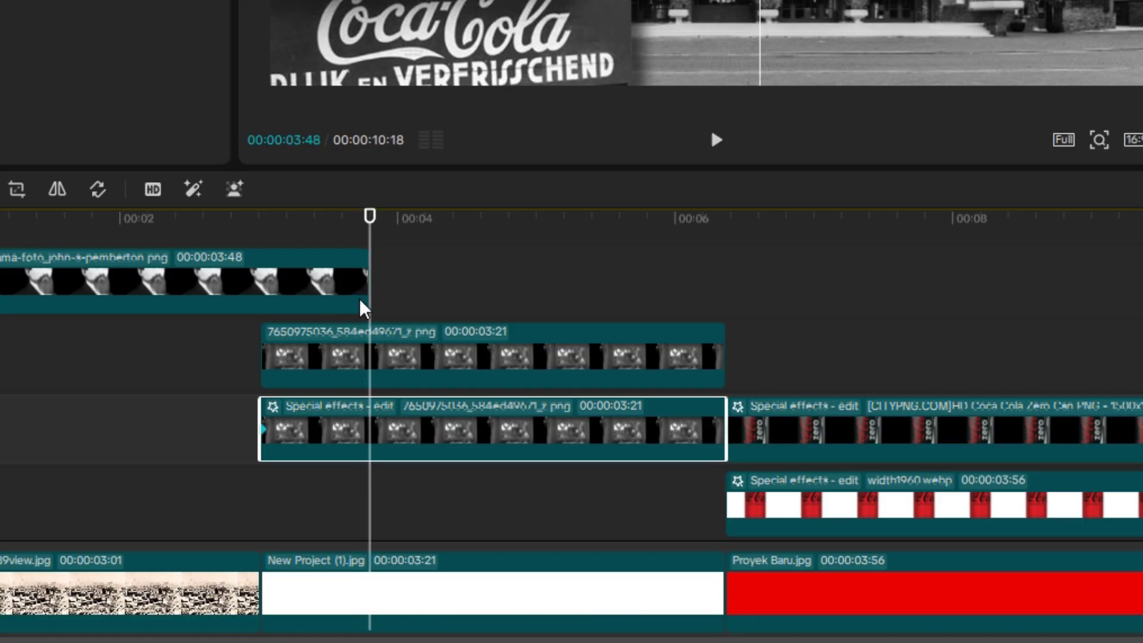
pyautogui.click(448, 362)
pyautogui.keyDown('ctrl'); pyautogui.click(479, 459); pyautogui.keyUp('ctrl')
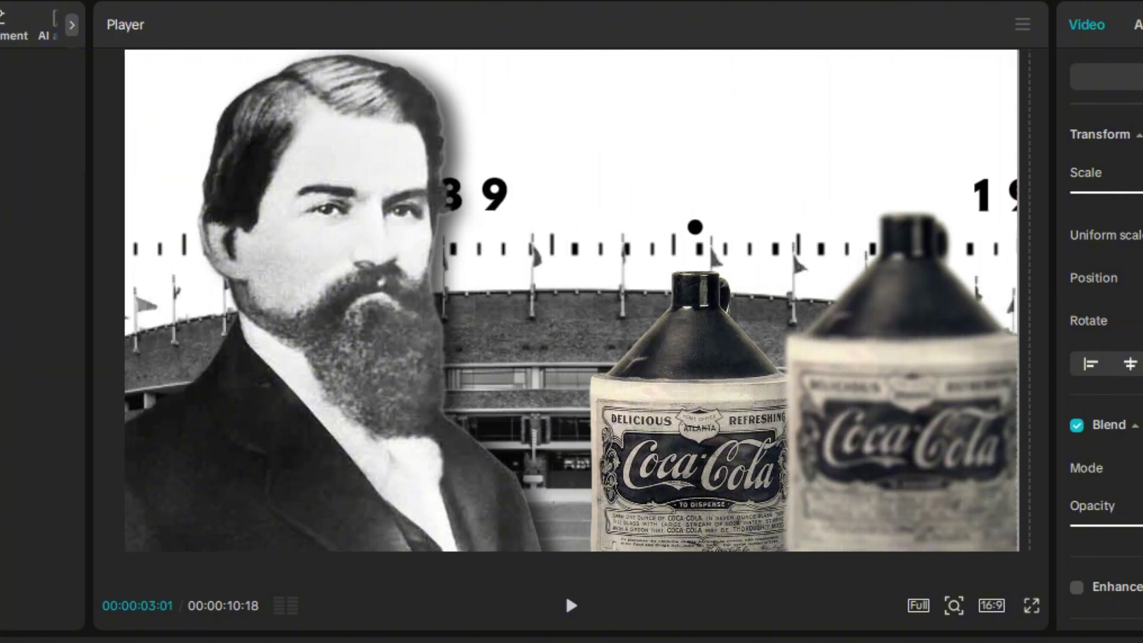
pyautogui.moveTo(316, 223); pyautogui.dragTo(426, 222)
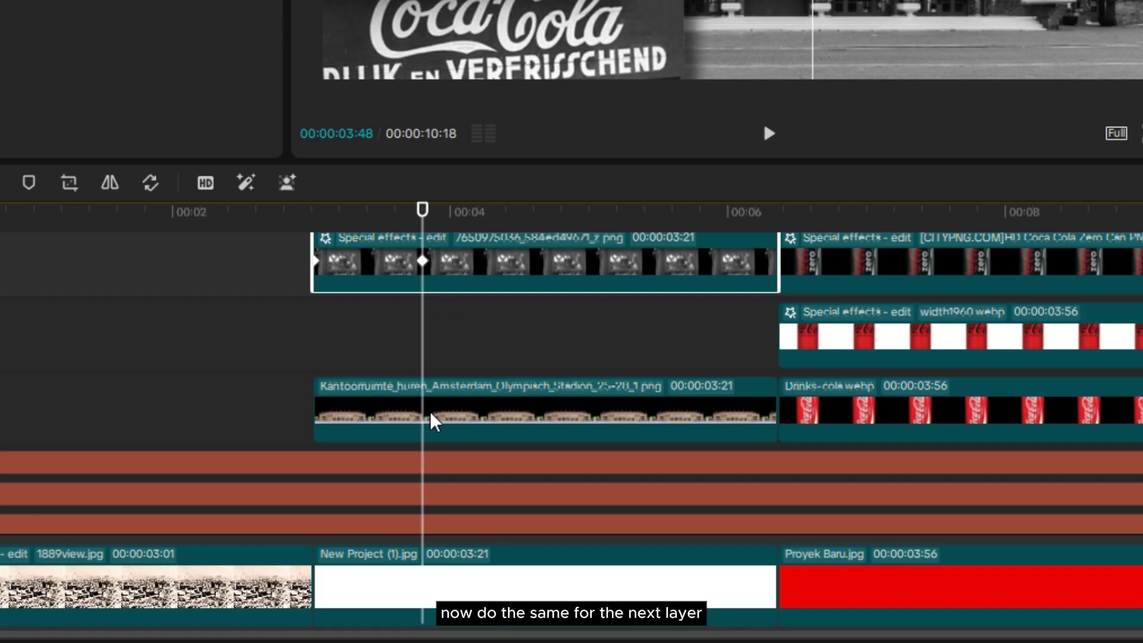
# Keyframe the stadium image's Transform at 00:00:03:01 and 00:00:03:48, moving it below the frame to about X 44, Y -1317 at the first keyframe
pyautogui.click(433, 417)
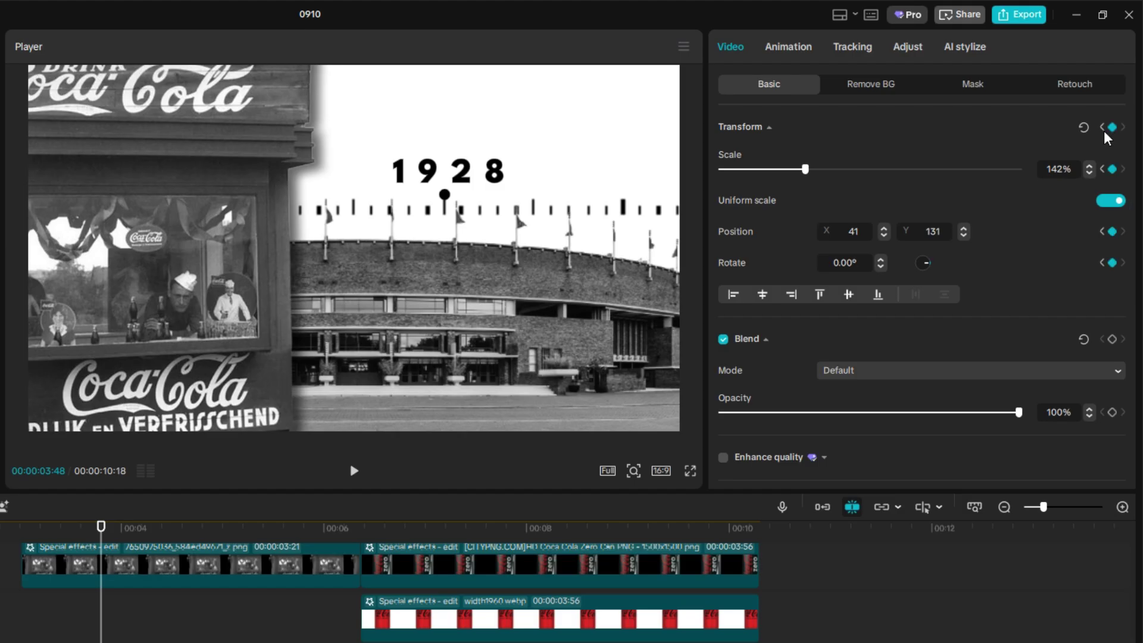
pyautogui.click(1102, 128)
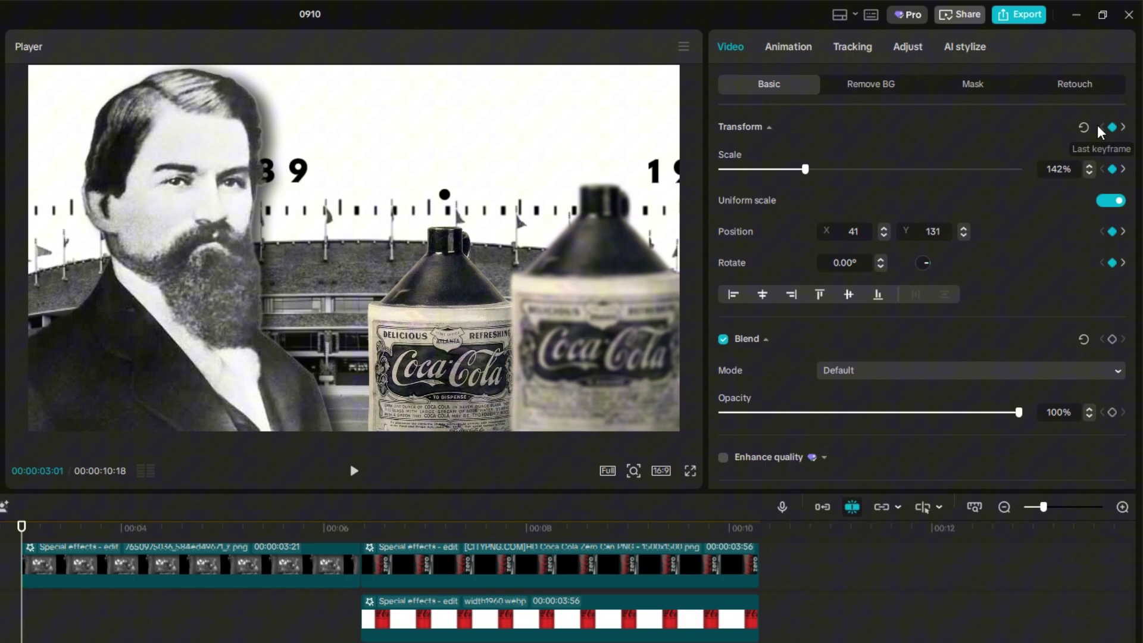
pyautogui.moveTo(346, 257); pyautogui.dragTo(337, 460)
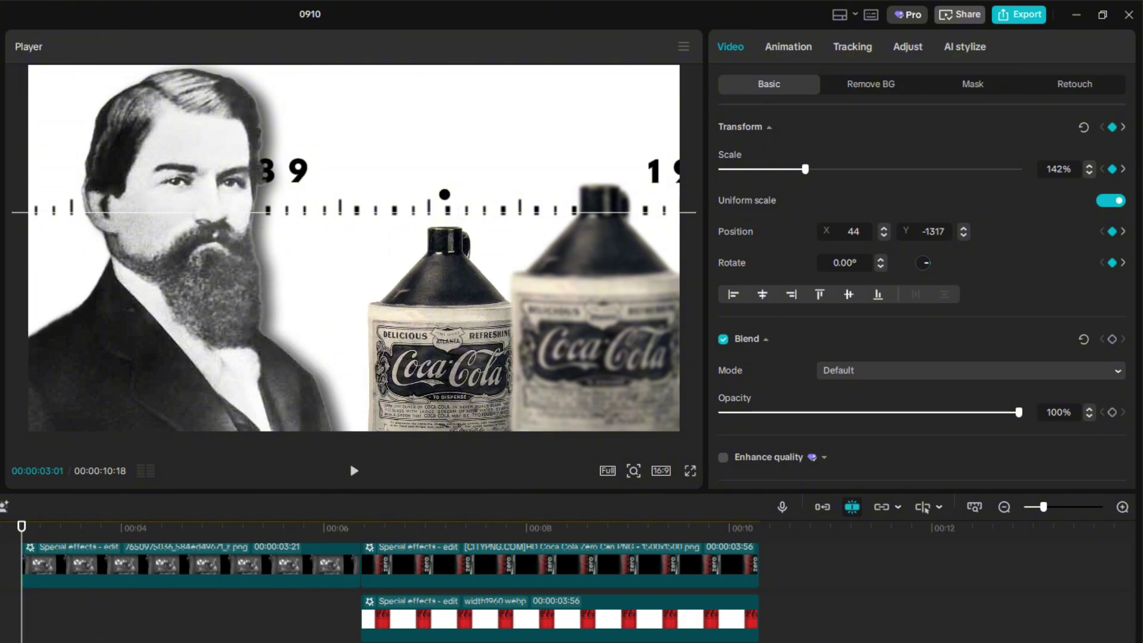
pyautogui.moveTo(22, 534); pyautogui.dragTo(101, 538)
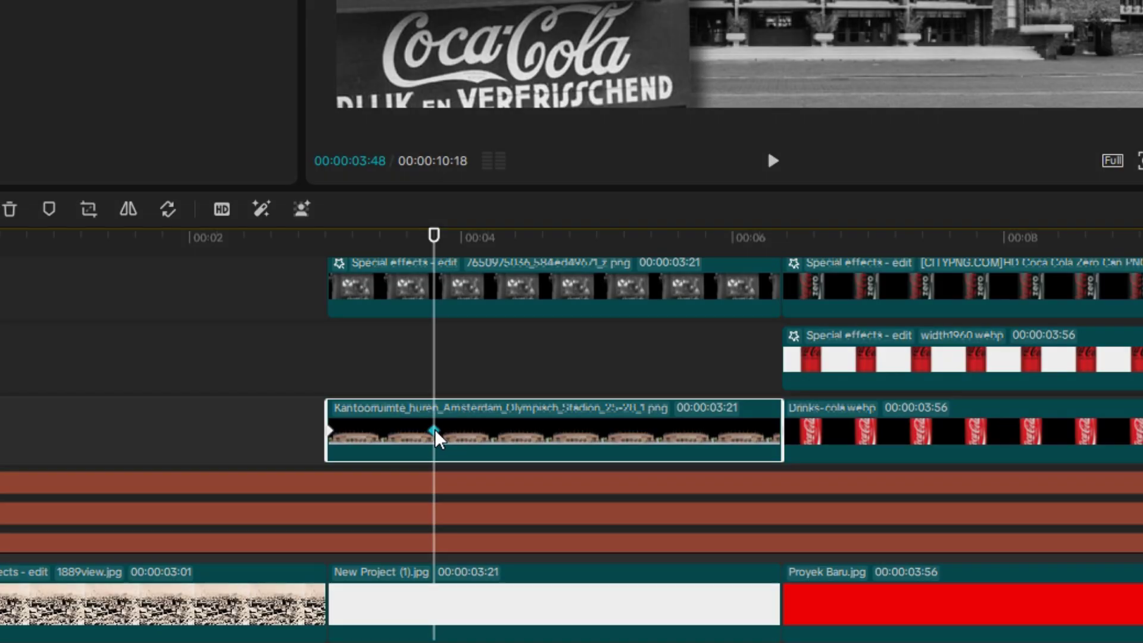
pyautogui.rightClick(435, 430)
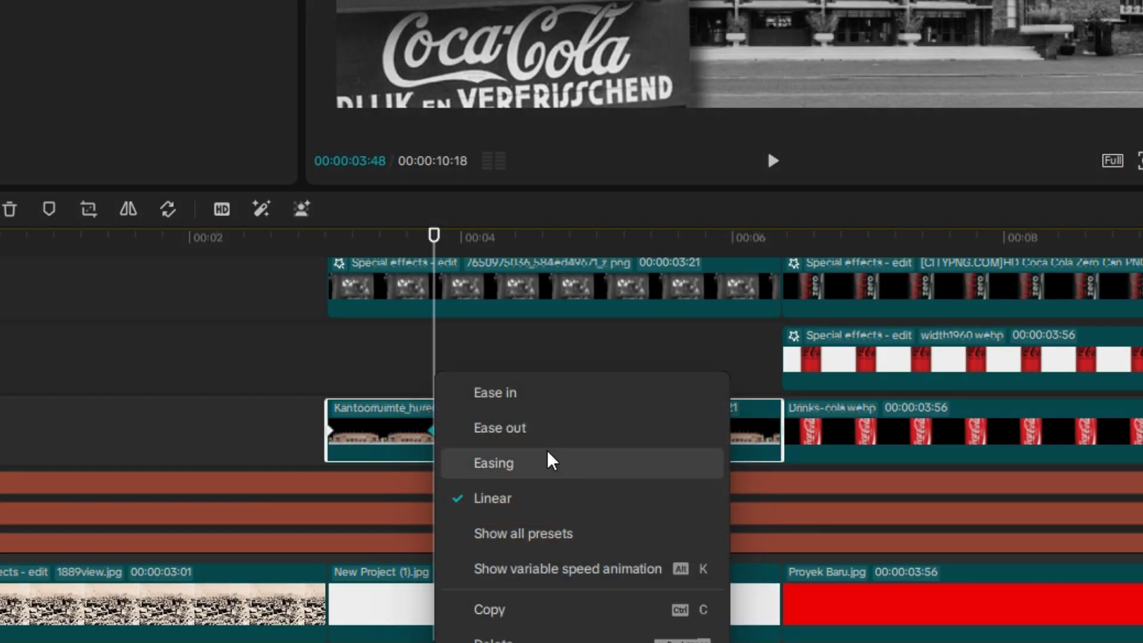
pyautogui.click(536, 461)
pyautogui.scroll(2, 542, 446)
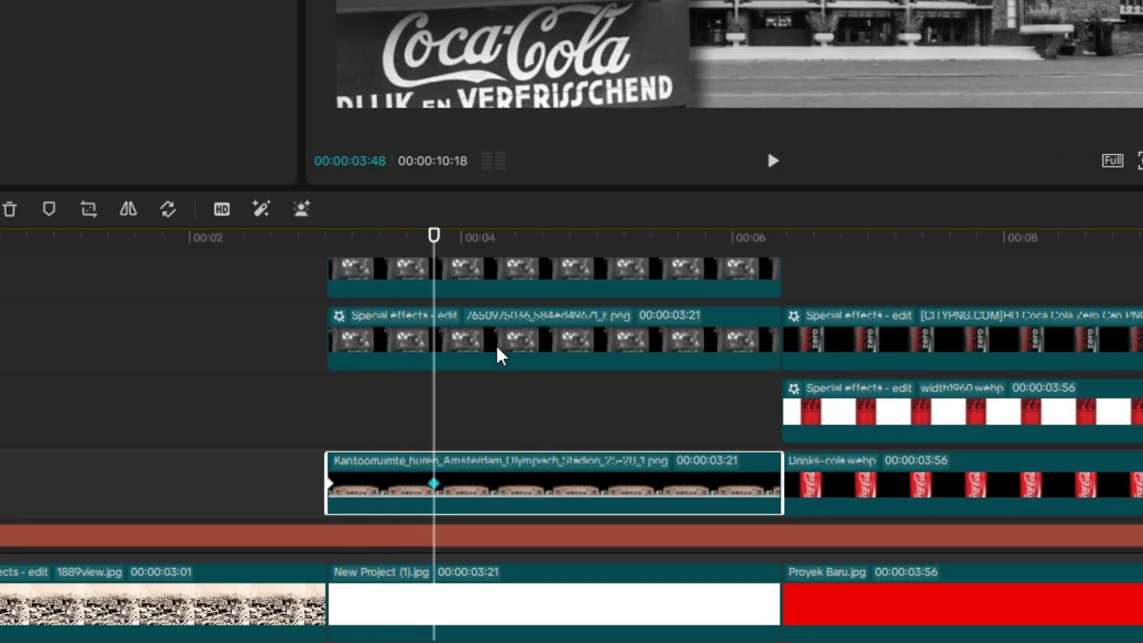
pyautogui.click(439, 339)
pyautogui.rightClick(437, 337)
pyautogui.click(530, 429)
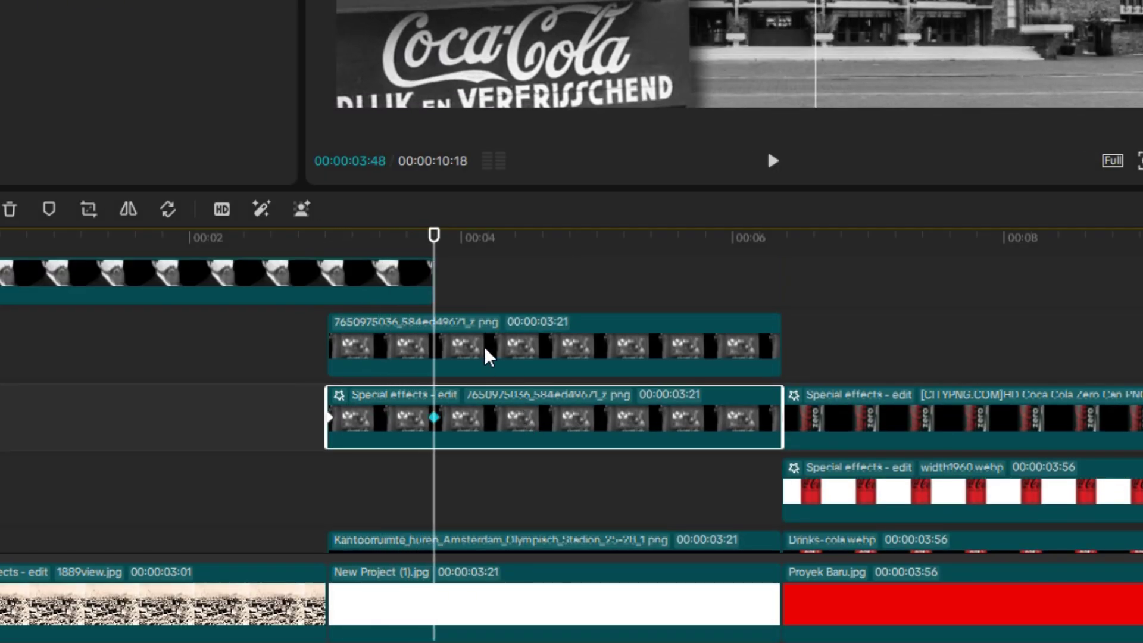
pyautogui.click(437, 352)
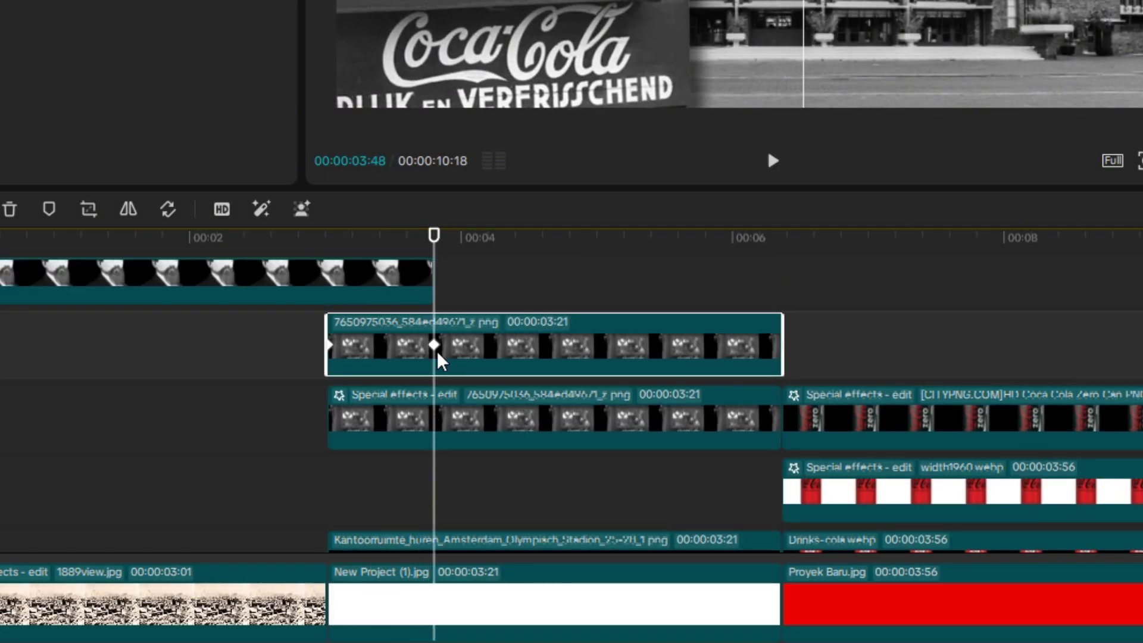
pyautogui.rightClick(430, 347)
pyautogui.click(492, 443)
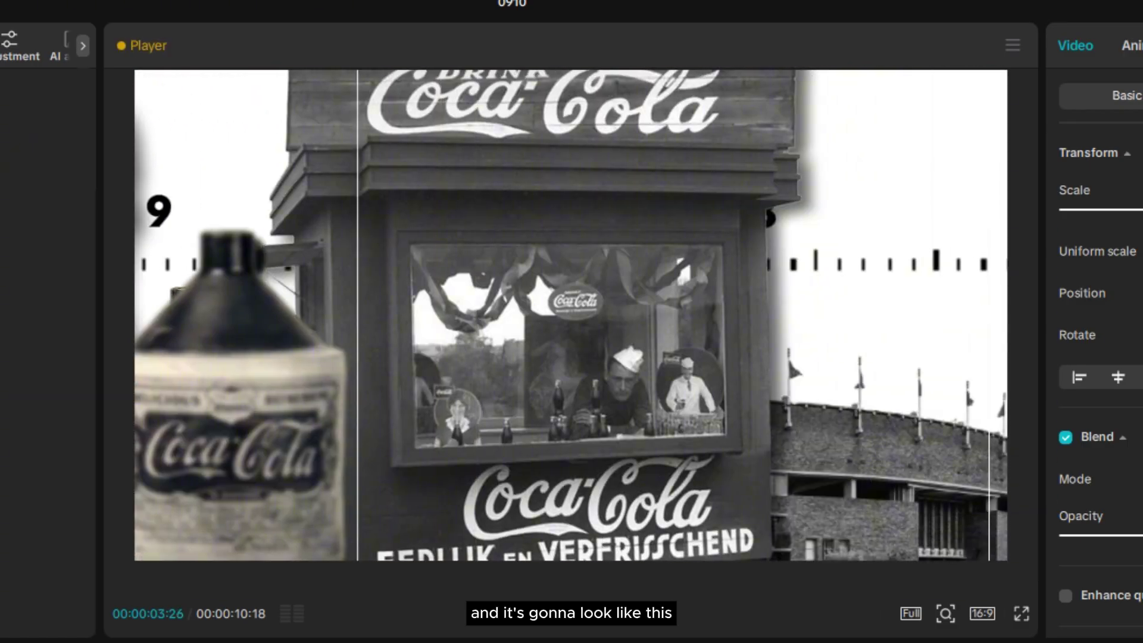
pyautogui.press('Up')
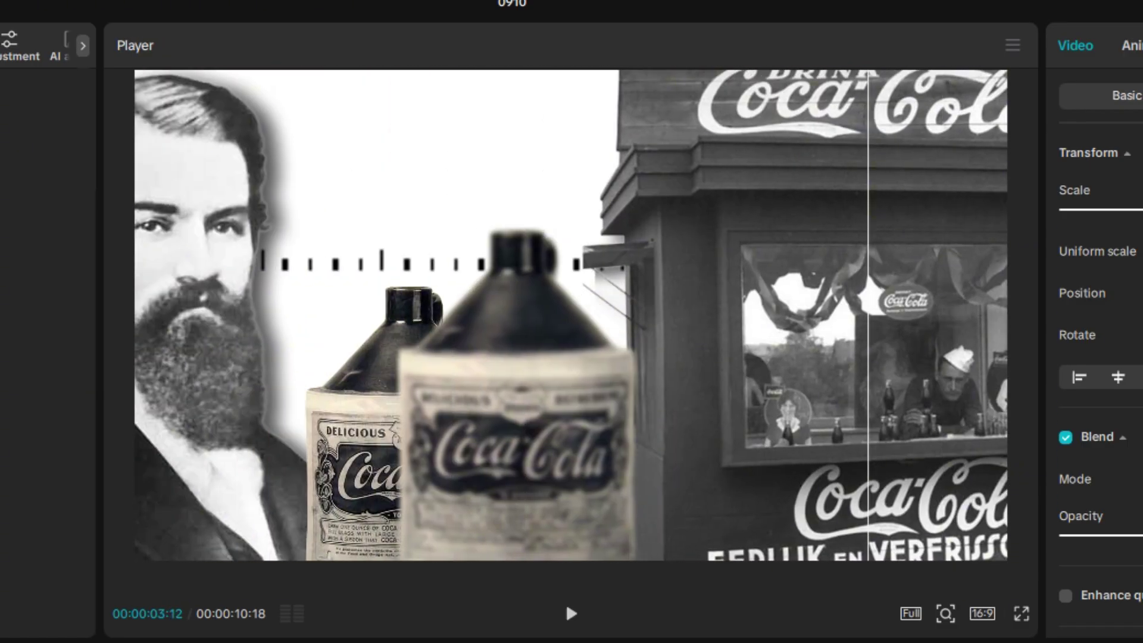
pyautogui.press('Up')
pyautogui.press('space')
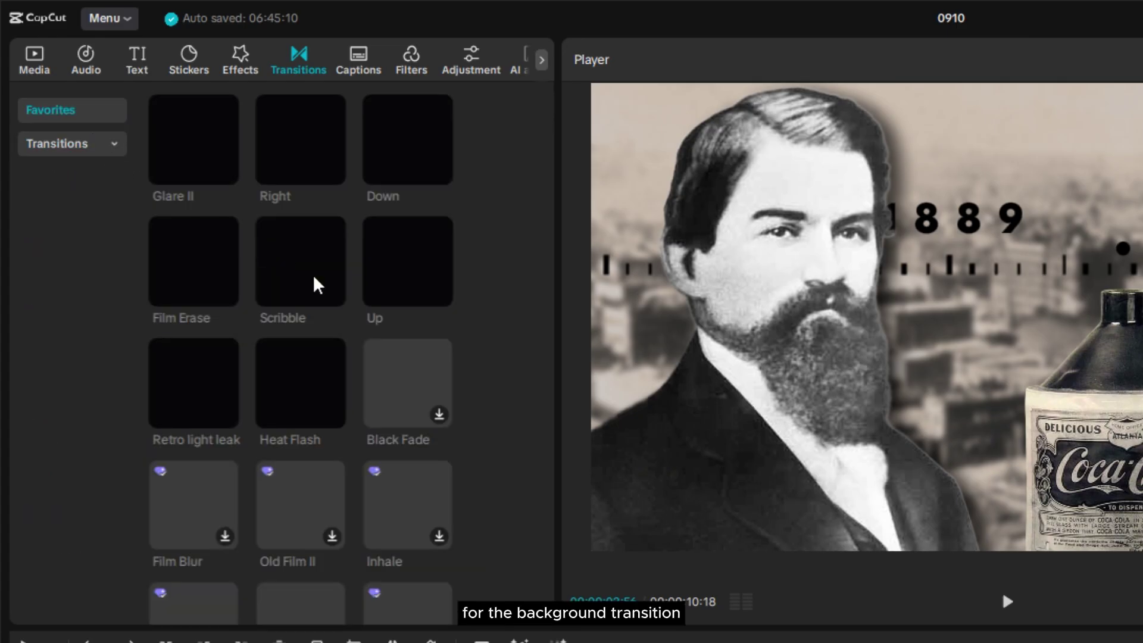
# Search the transitions library for "mix" and load the Mix transition
pyautogui.scroll(-3, 408, 398)
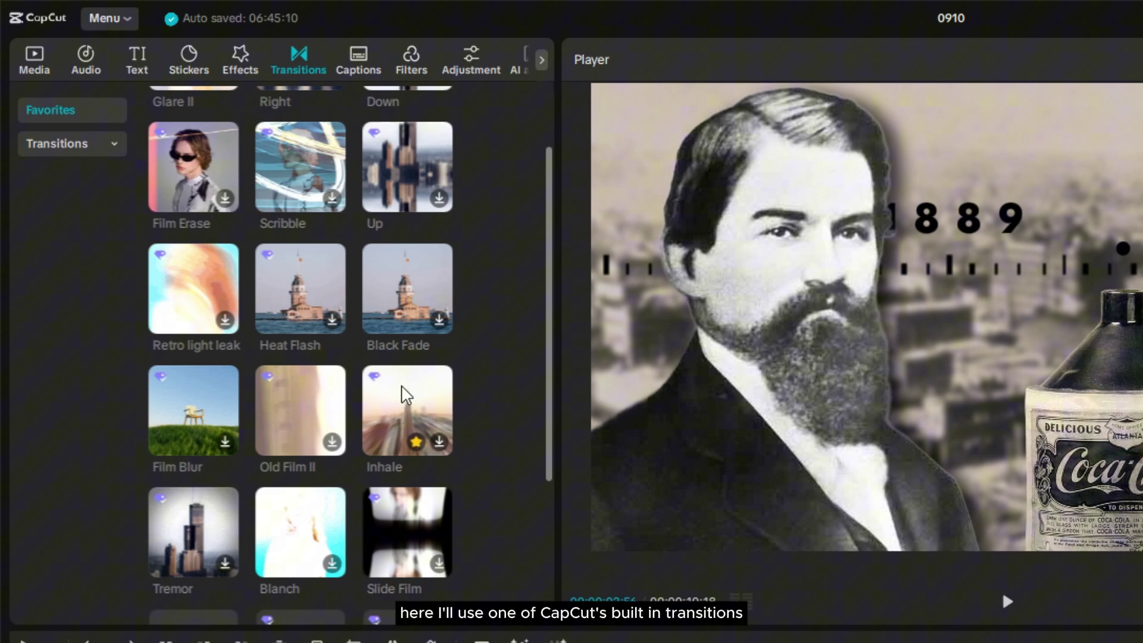
pyautogui.scroll(3, 220, 255)
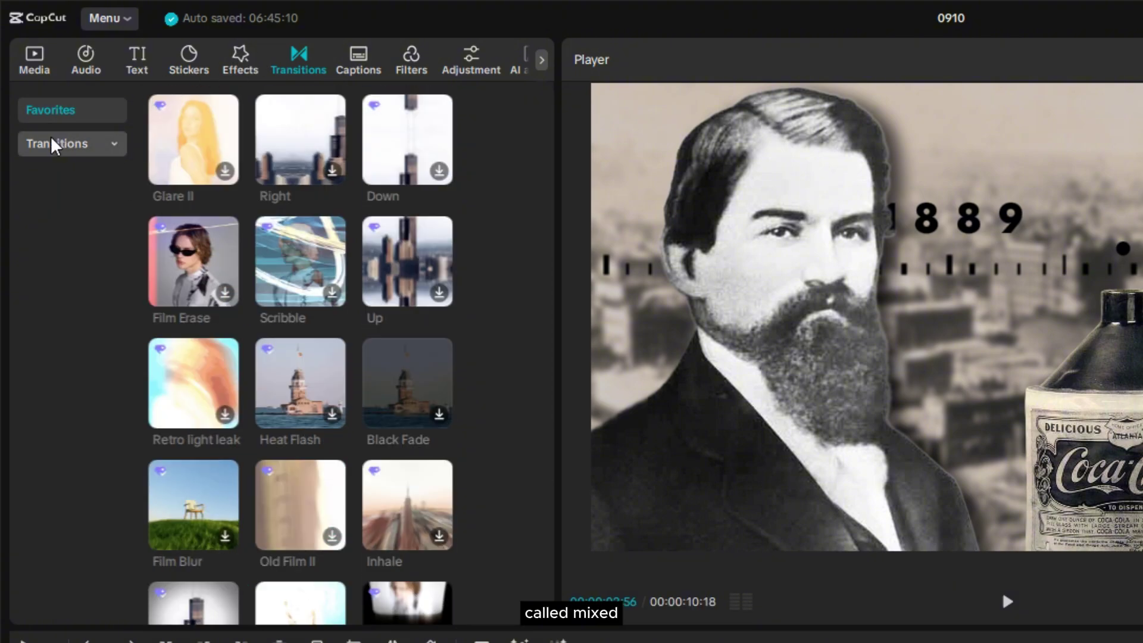
pyautogui.click(70, 146)
pyautogui.click(246, 105)
pyautogui.write('mix')
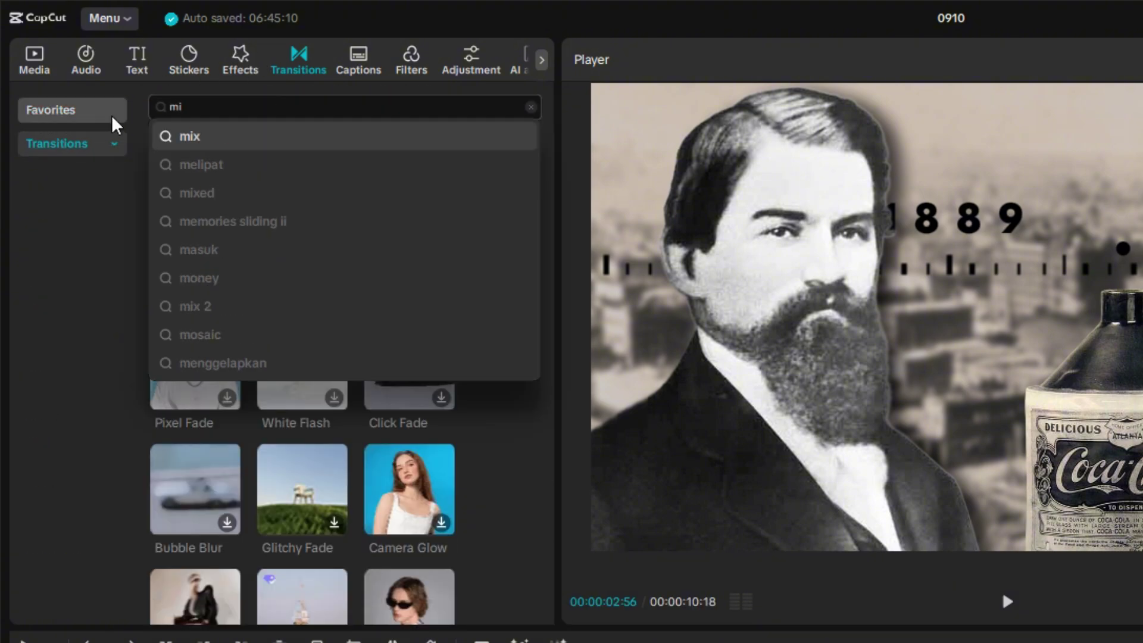
pyautogui.press('Return')
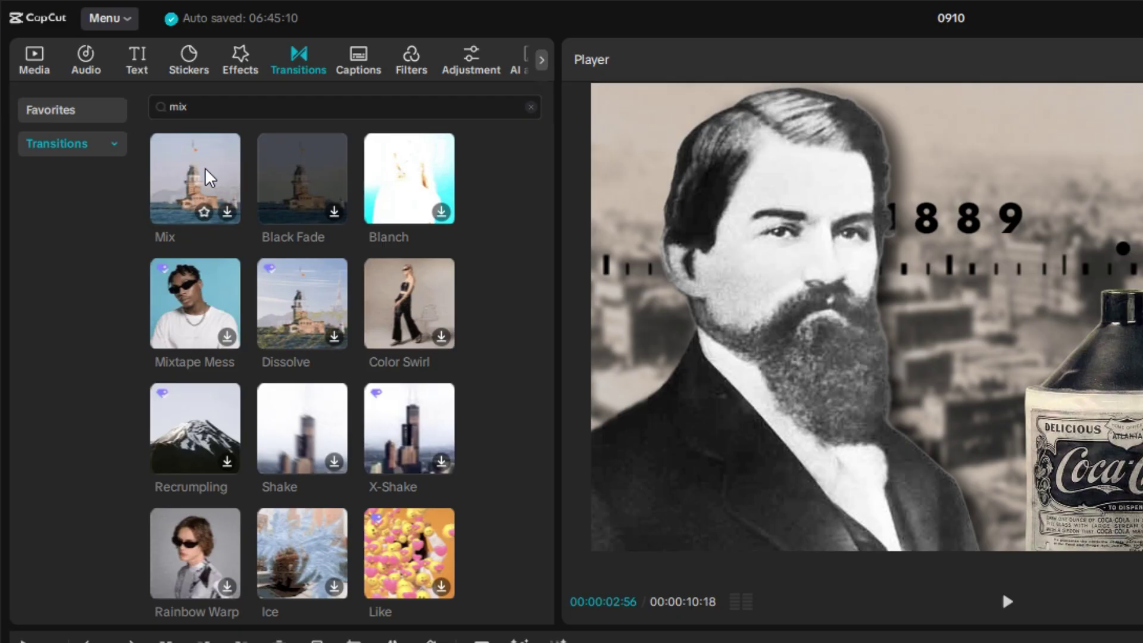
pyautogui.click(205, 176)
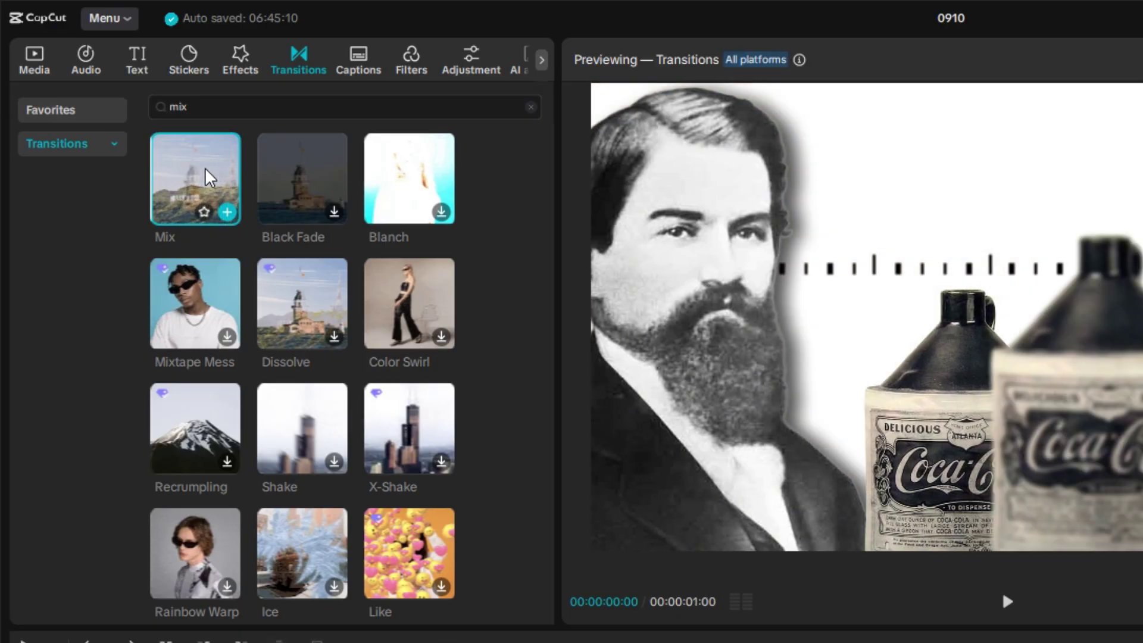
# Apply the Mix transition between the 1889view.jpg and New Project (1).jpg background clips, and play it back
pyautogui.moveTo(205, 167); pyautogui.dragTo(593, 642)
pyautogui.moveTo(488, 556); pyautogui.dragTo(448, 544)
pyautogui.click(1016, 183)
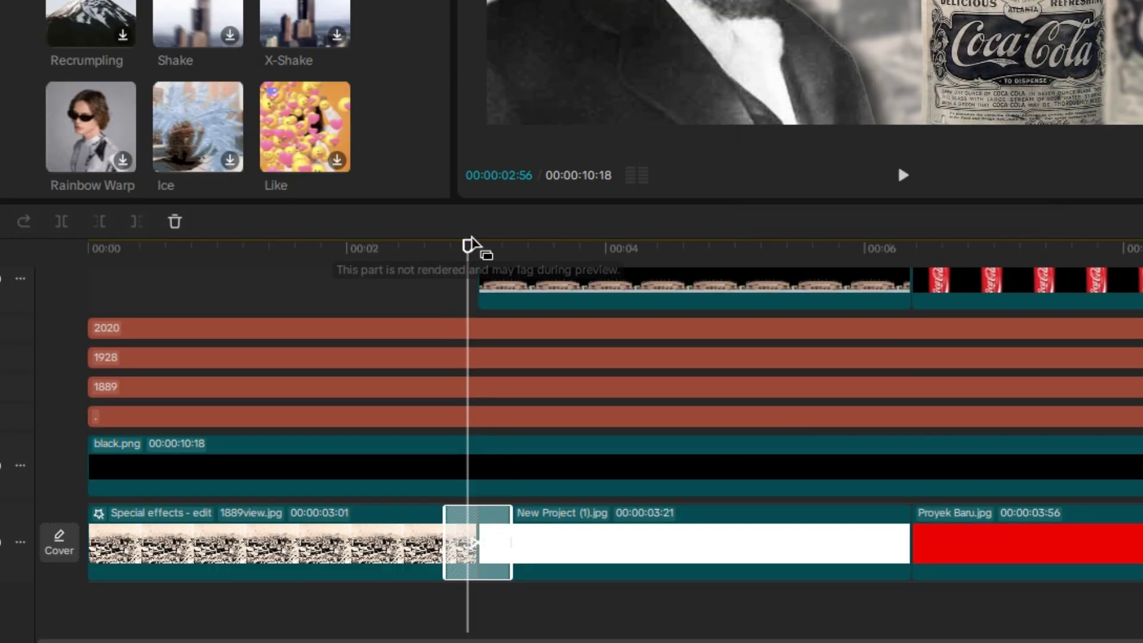
pyautogui.moveTo(470, 246); pyautogui.dragTo(408, 247)
pyautogui.press('space')
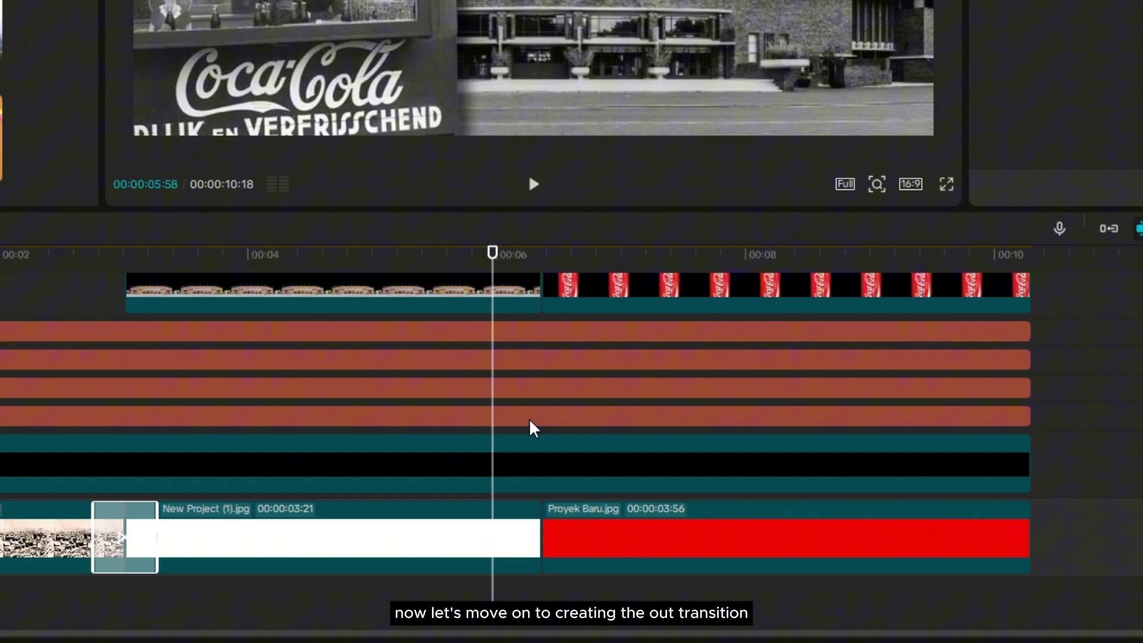
# Rearrange the overlay tracks so the third clip's Zero can, width1960.webp and Drinks-cola.webp layers sit below all of the second clip's layers
pyautogui.scroll(5, 620, 444)
pyautogui.scroll(-3, 590, 417)
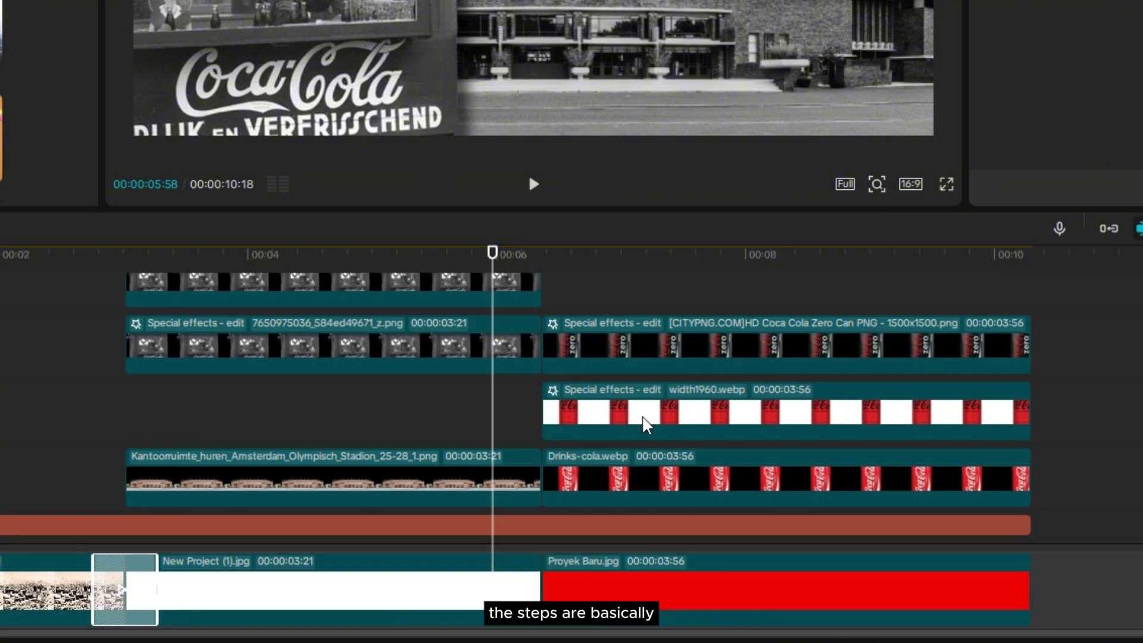
pyautogui.scroll(-2, 601, 530)
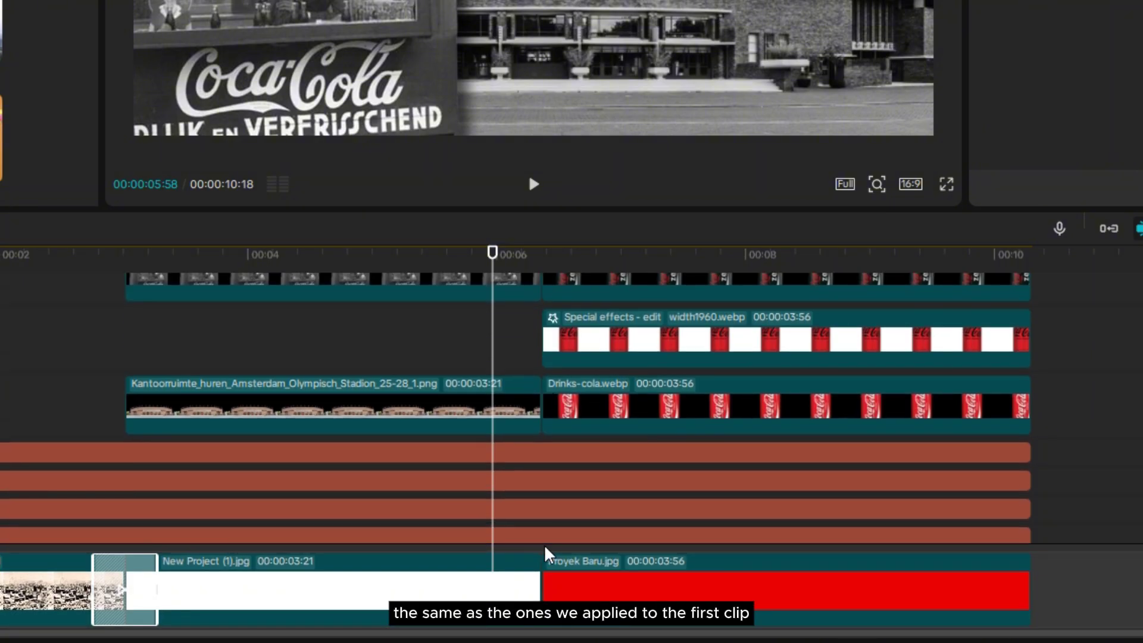
pyautogui.scroll(-2, 547, 555)
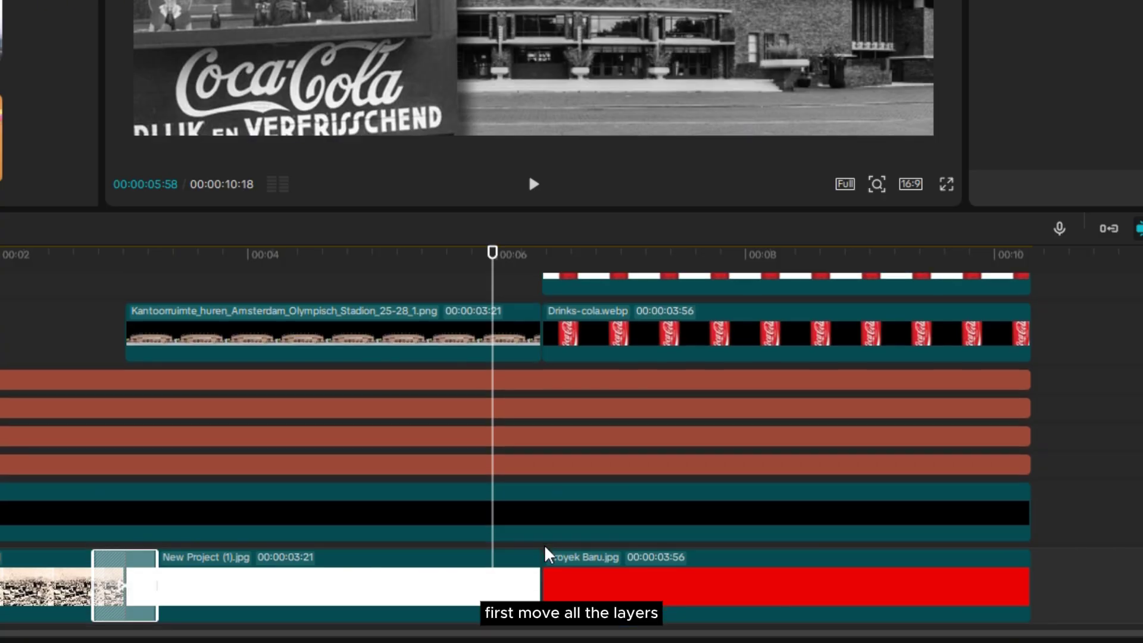
pyautogui.scroll(5, 546, 554)
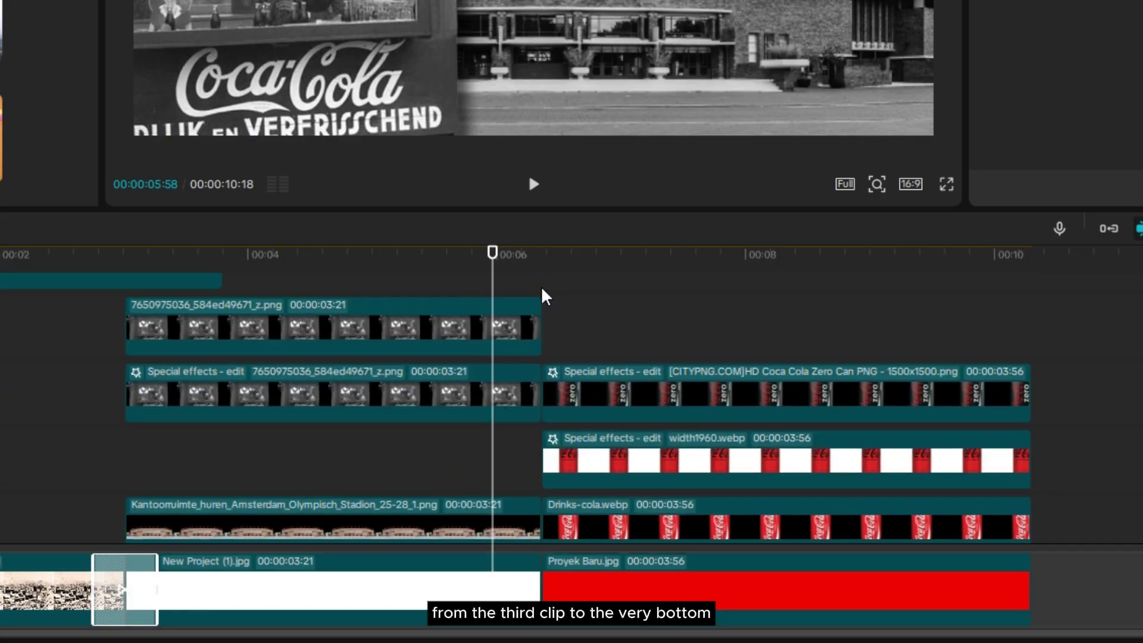
pyautogui.moveTo(650, 307); pyautogui.dragTo(857, 470)
pyautogui.moveTo(740, 322); pyautogui.dragTo(739, 428)
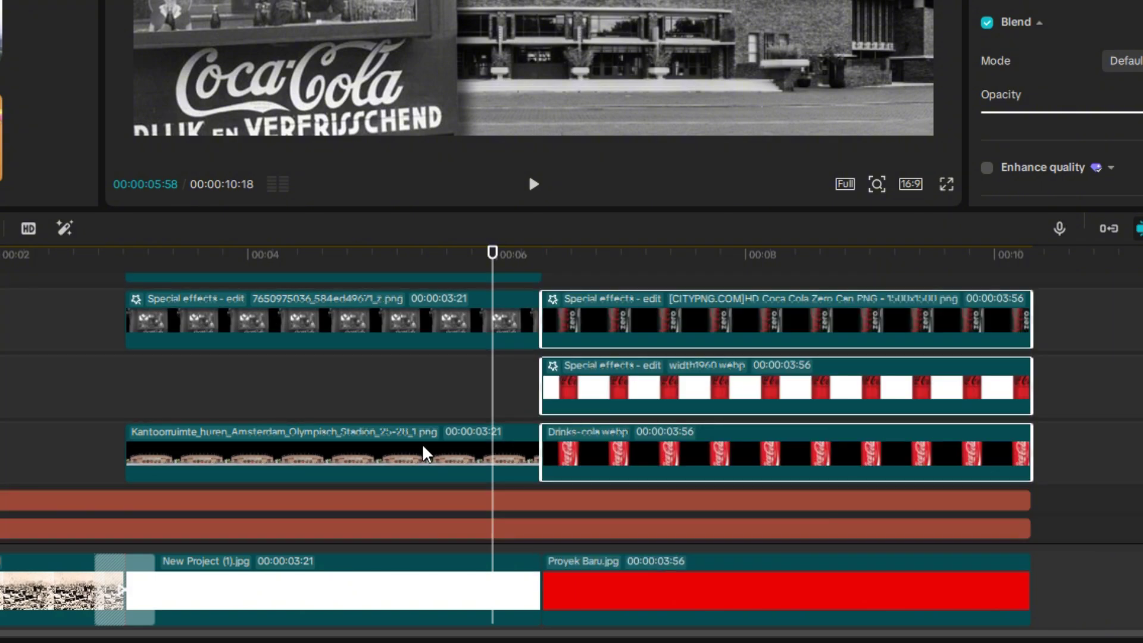
pyautogui.moveTo(427, 451); pyautogui.dragTo(460, 383)
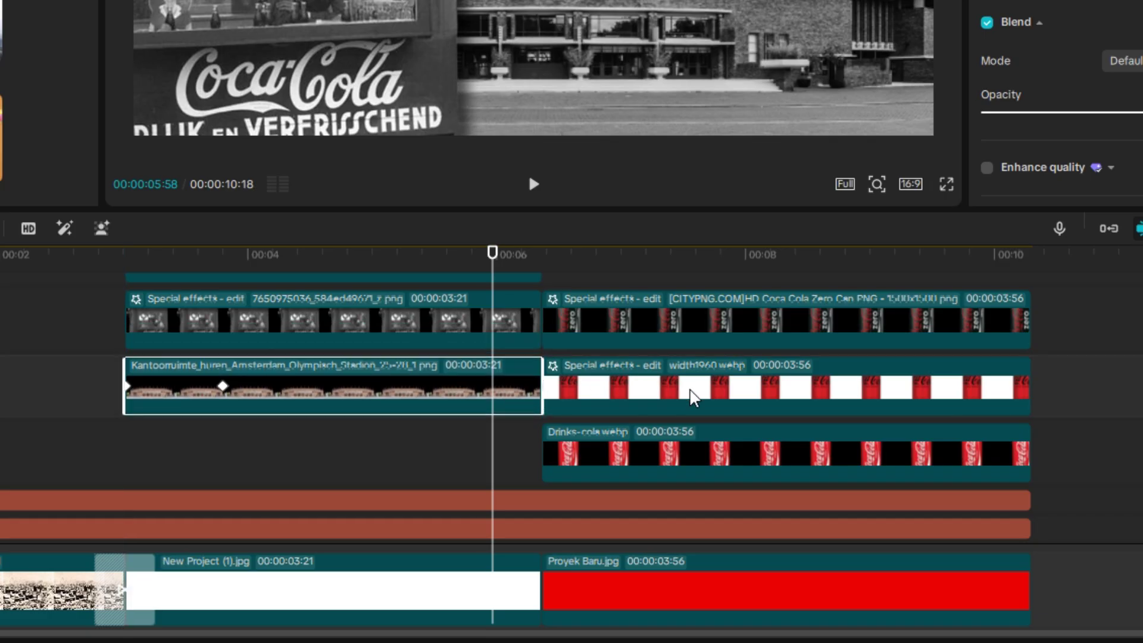
pyautogui.moveTo(671, 311); pyautogui.dragTo(760, 521)
pyautogui.scroll(-2, 643, 420)
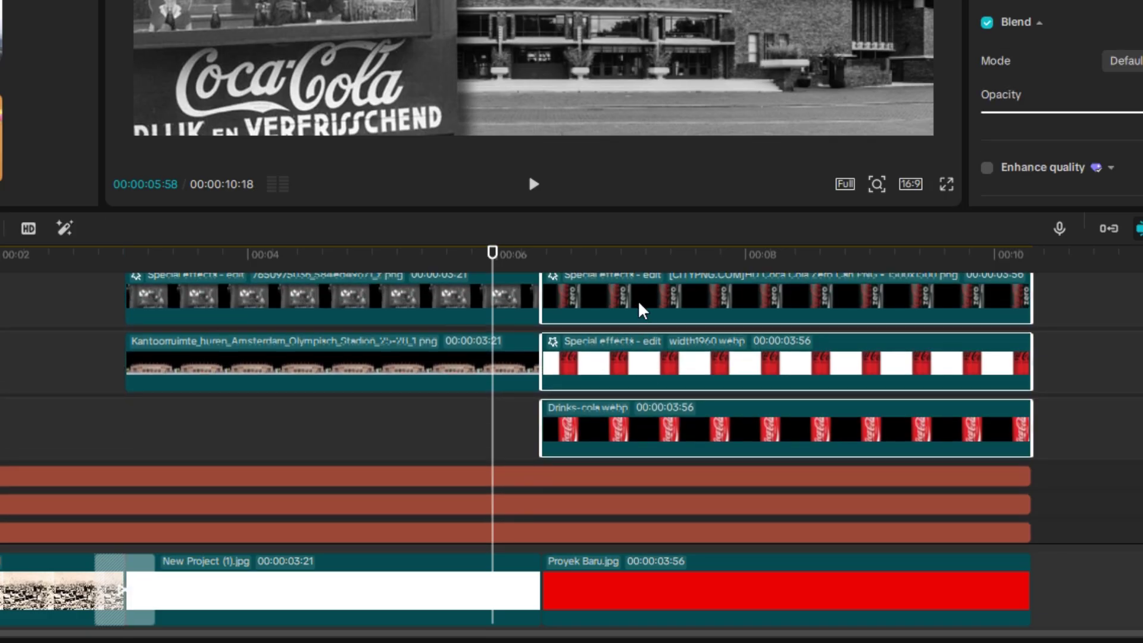
pyautogui.moveTo(634, 310); pyautogui.dragTo(498, 383)
pyautogui.scroll(1, 546, 362)
pyautogui.scroll(1, 492, 397)
pyautogui.scroll(-1, 551, 357)
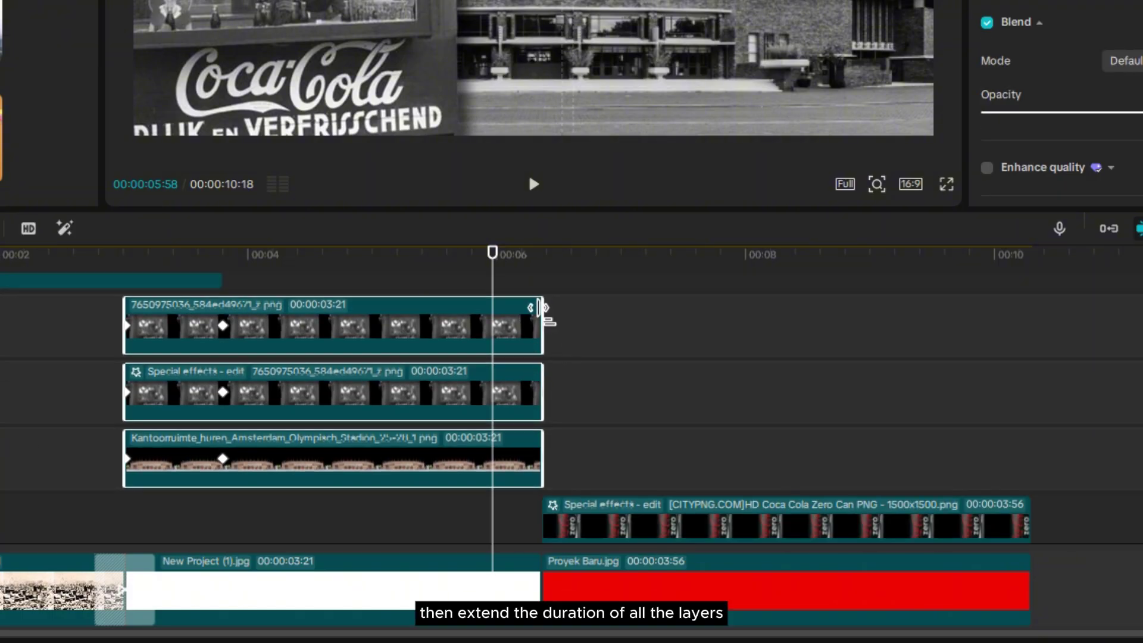
pyautogui.moveTo(544, 312); pyautogui.dragTo(649, 340)
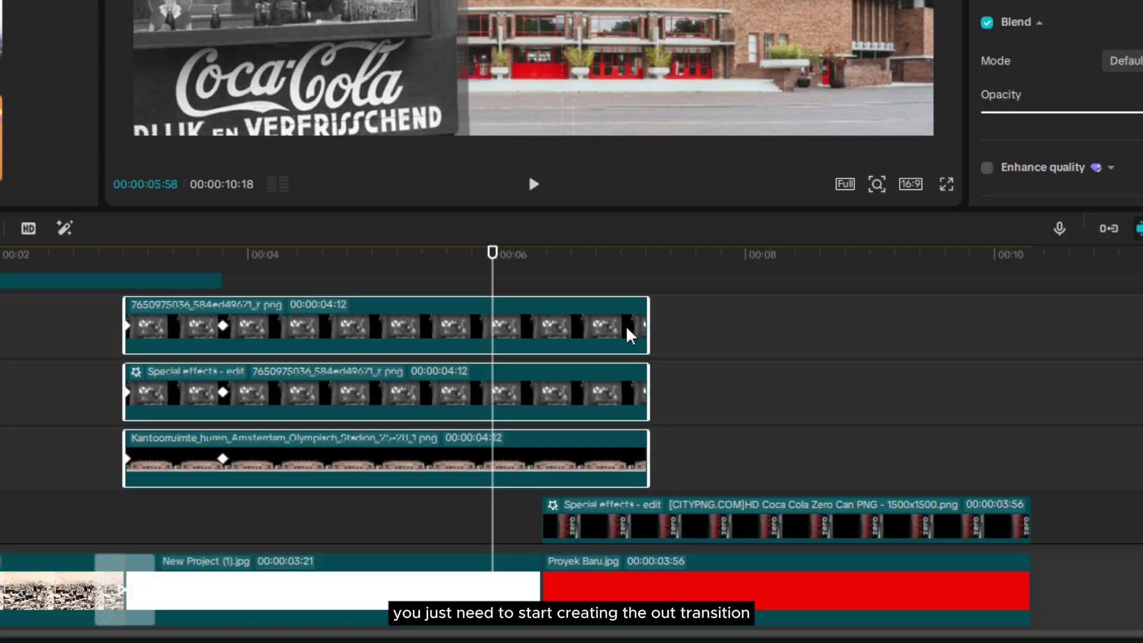
pyautogui.moveTo(492, 262); pyautogui.dragTo(540, 267)
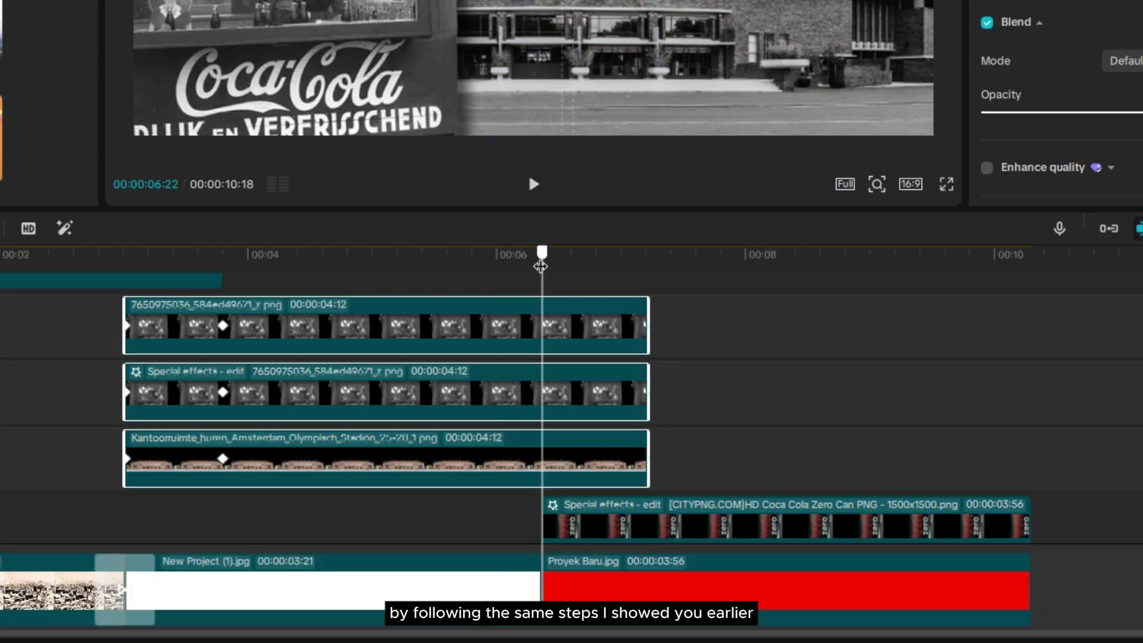
pyautogui.moveTo(648, 296); pyautogui.dragTo(655, 296)
# Keyframe the stadium image's Transform at 00:00:06:22 and 00:00:07:16, moving it below the frame at the second keyframe
pyautogui.click(583, 377)
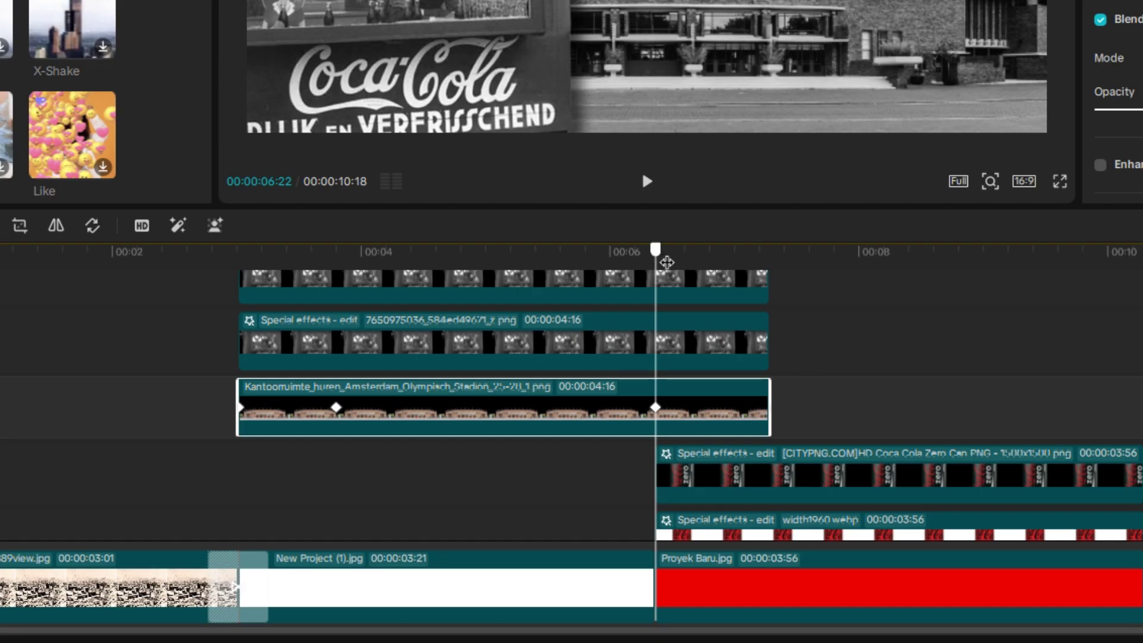
pyautogui.moveTo(655, 267); pyautogui.dragTo(769, 265)
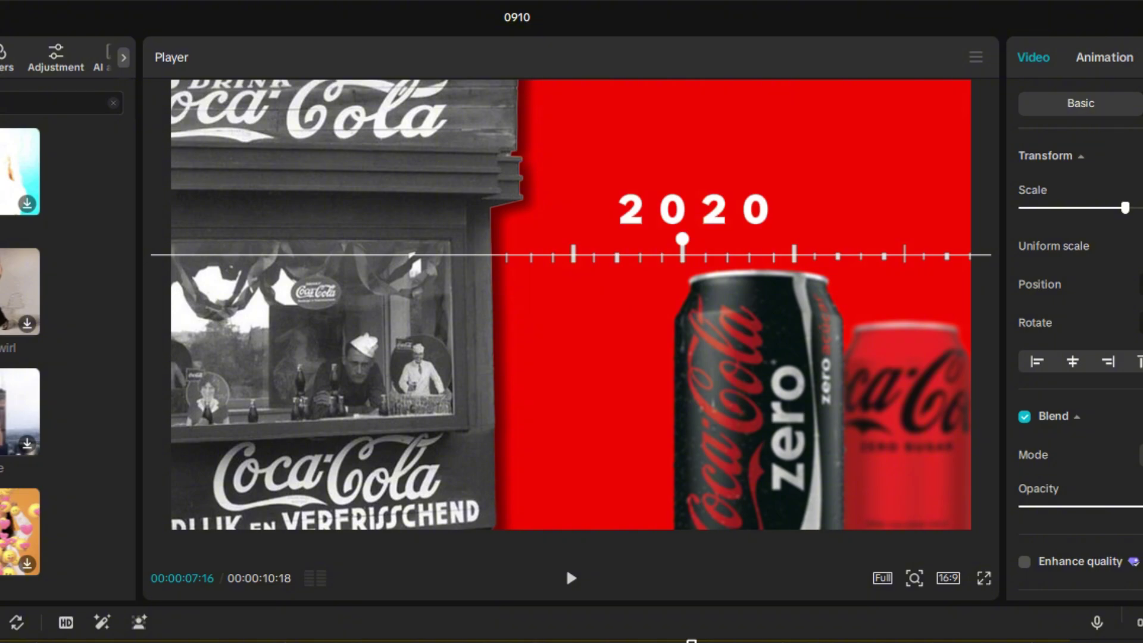
pyautogui.moveTo(691, 642); pyautogui.dragTo(579, 641)
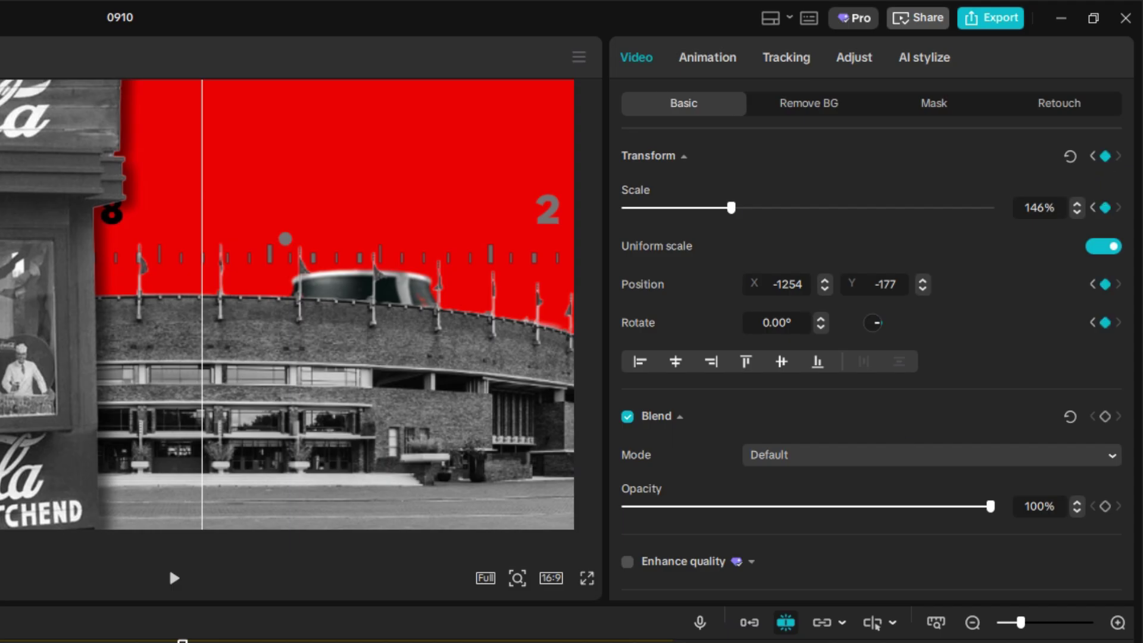
pyautogui.click(393, 439)
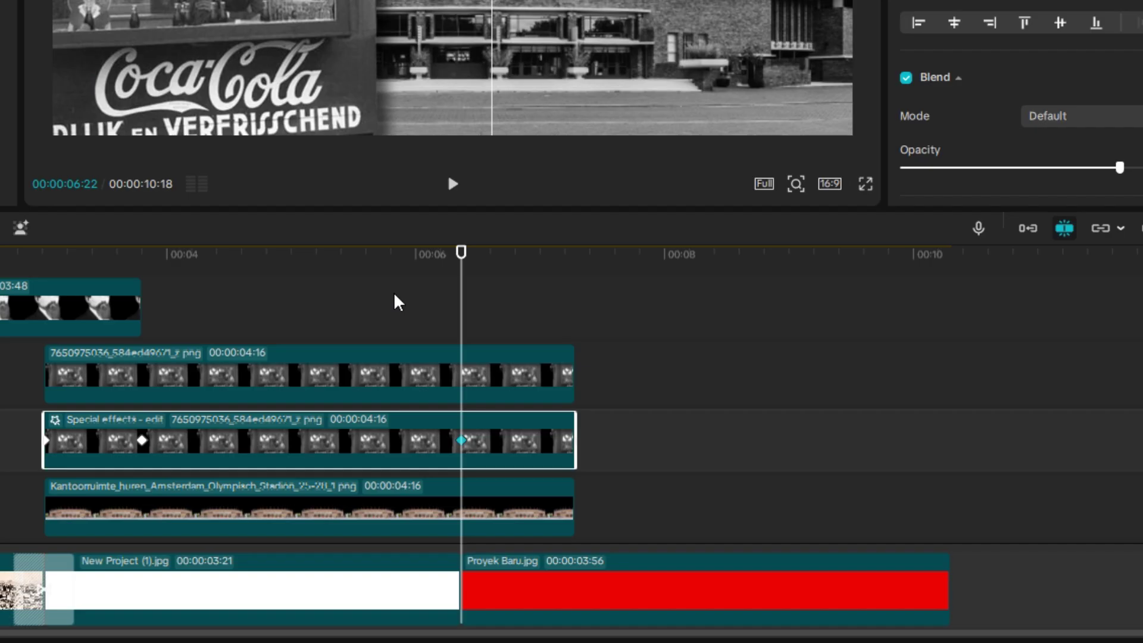
pyautogui.moveTo(464, 276); pyautogui.dragTo(575, 277)
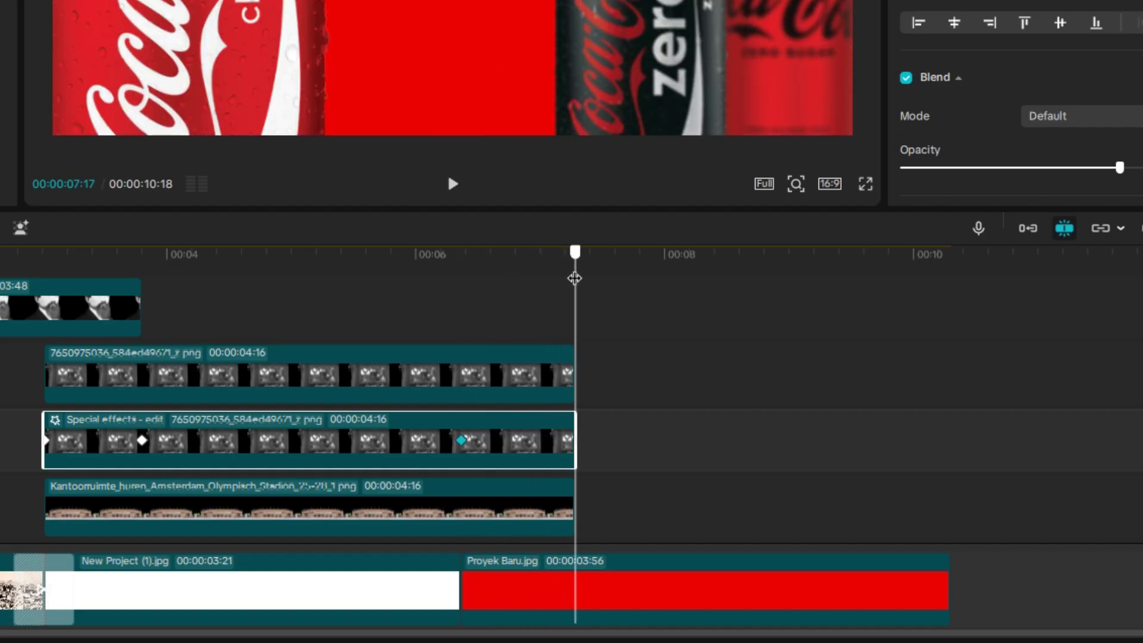
pyautogui.click(580, 380)
pyautogui.moveTo(578, 371); pyautogui.dragTo(508, 438)
pyautogui.moveTo(301, 59); pyautogui.dragTo(0, 48)
pyautogui.moveTo(102, 444); pyautogui.dragTo(72, 445)
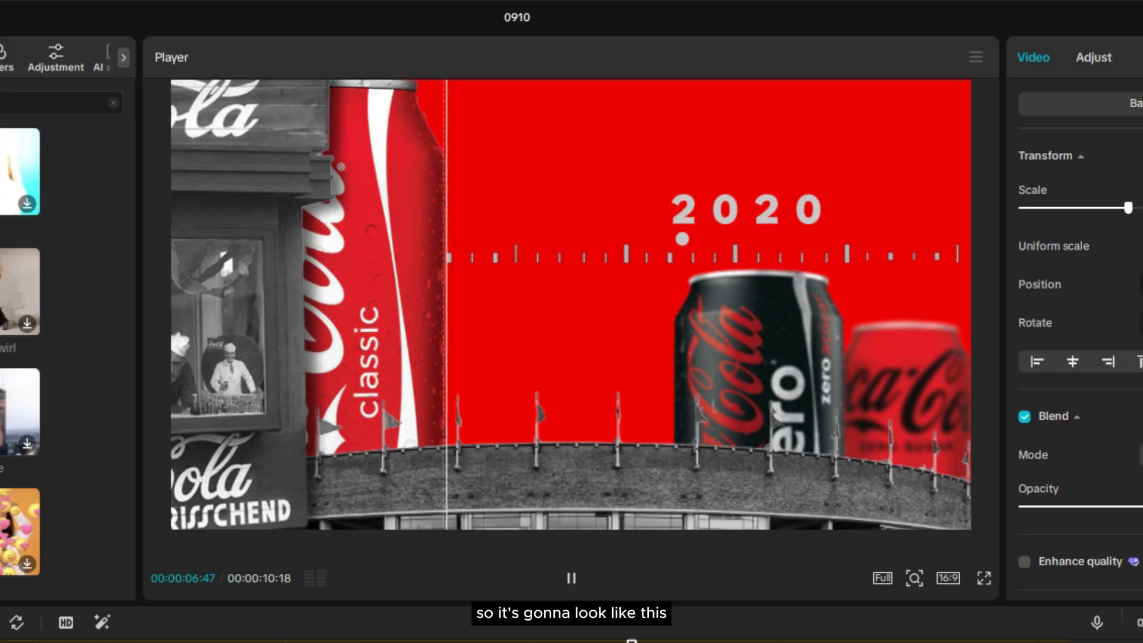
pyautogui.click(567, 567)
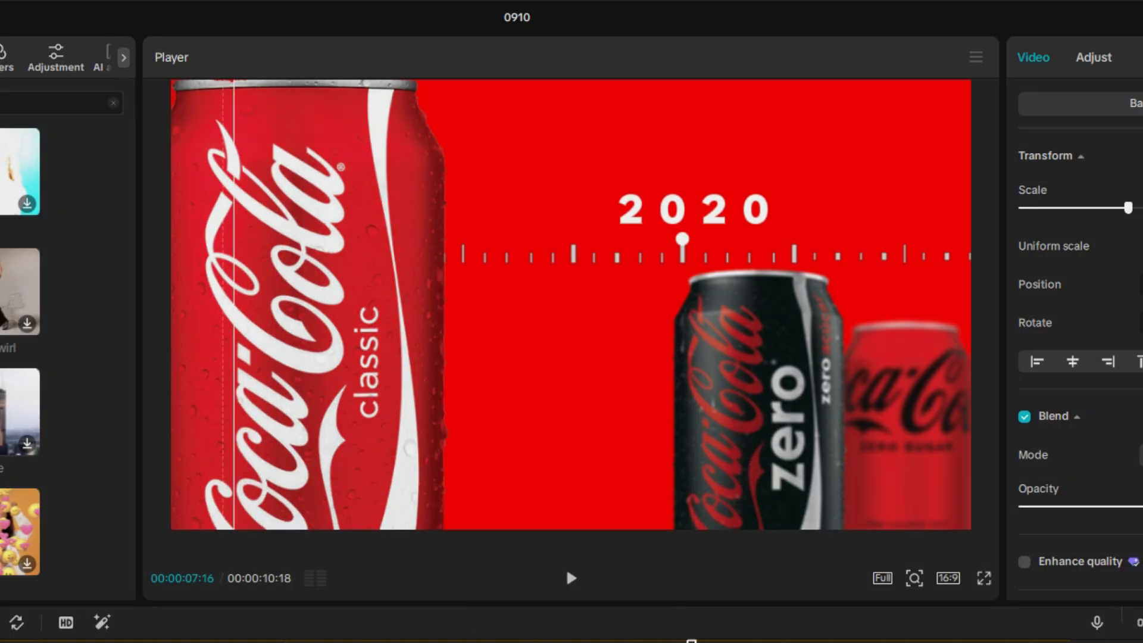
pyautogui.click(570, 578)
pyautogui.click(571, 578)
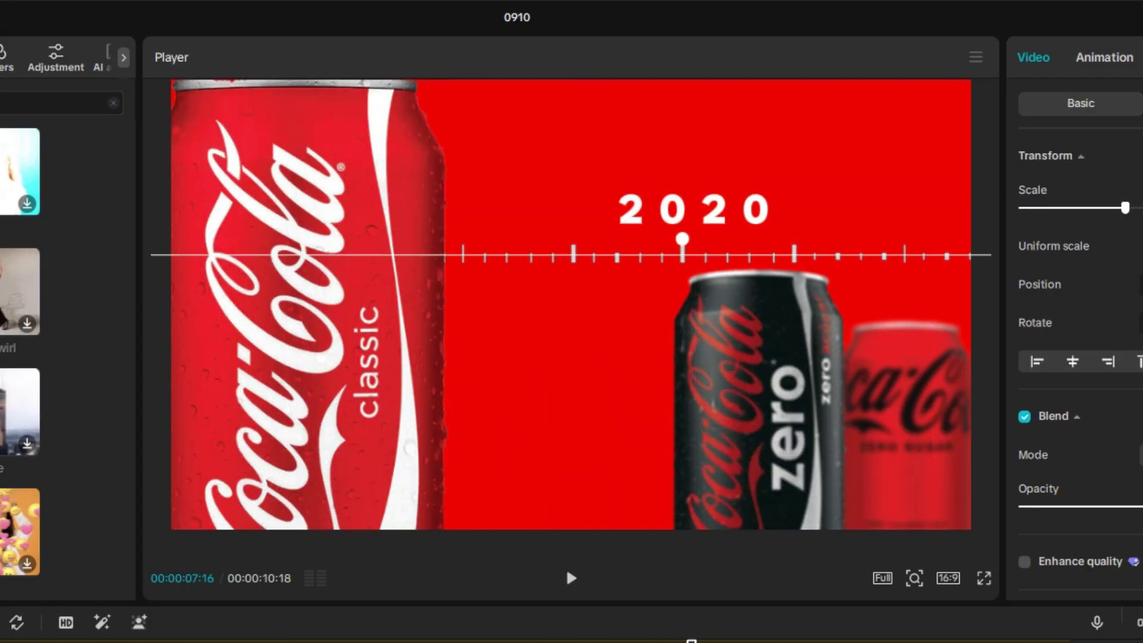
# Add Transform keyframes to Drinks-cola.webp at 00:00:06:22 and at the end of the second clip's layers
pyautogui.click(759, 393)
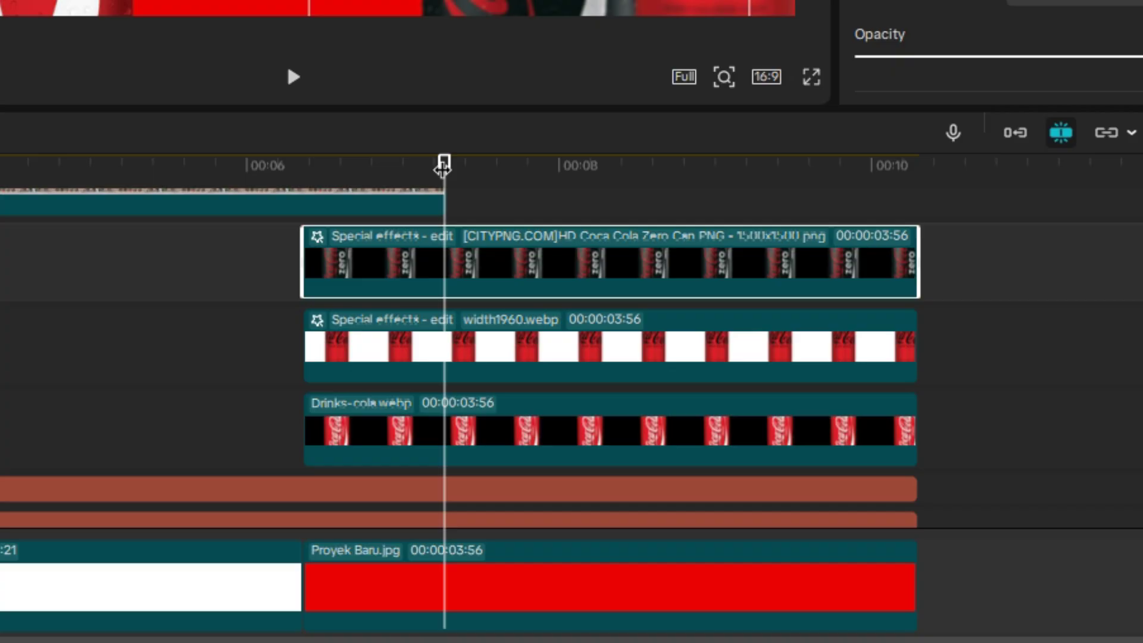
pyautogui.click(473, 427)
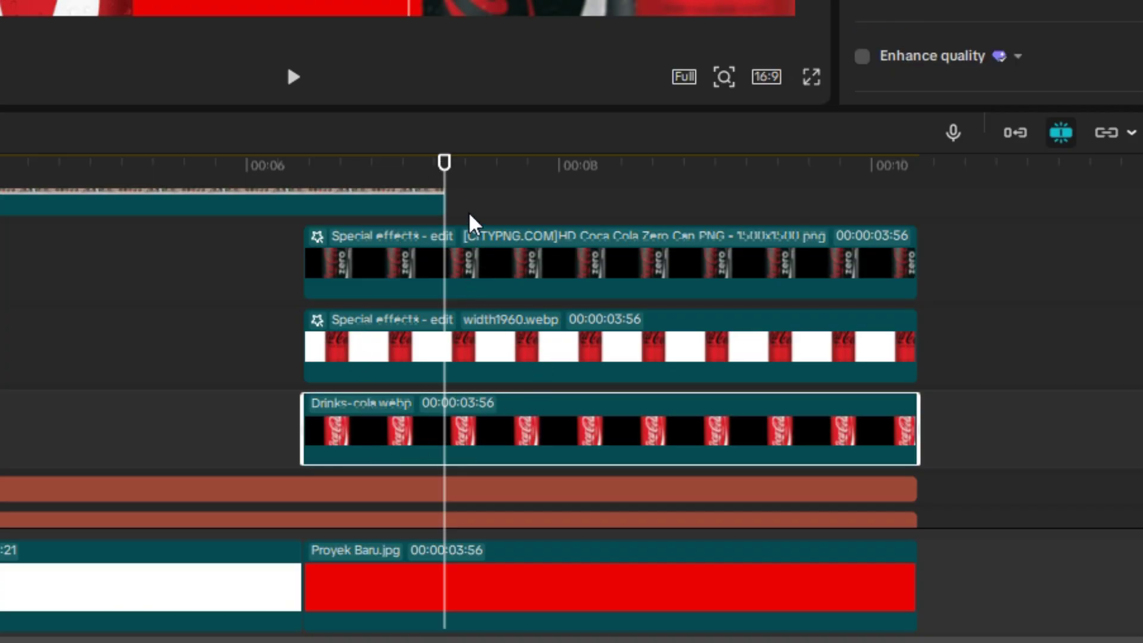
pyautogui.moveTo(447, 176); pyautogui.dragTo(302, 174)
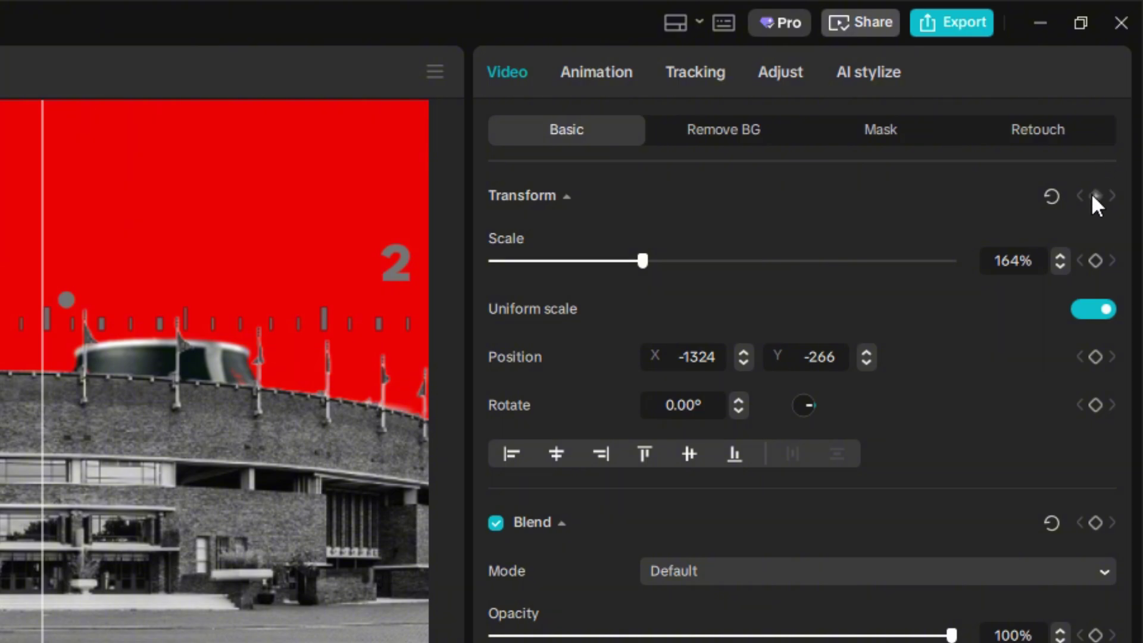
pyautogui.click(1095, 195)
pyautogui.moveTo(281, 178); pyautogui.dragTo(424, 181)
pyautogui.scroll(-3, 445, 486)
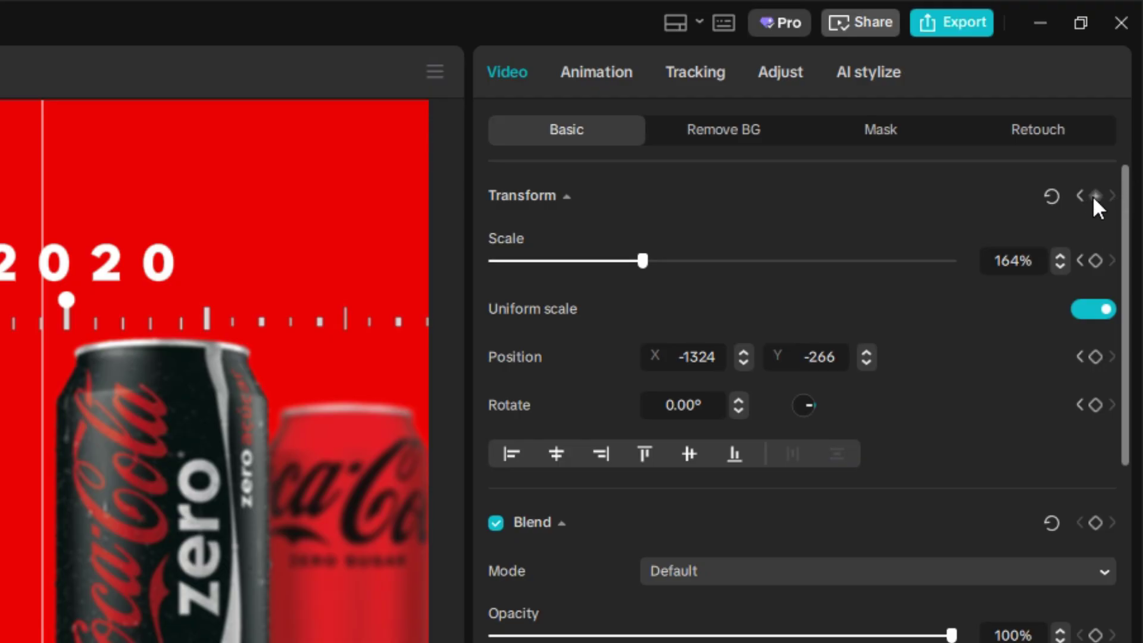
pyautogui.click(1095, 196)
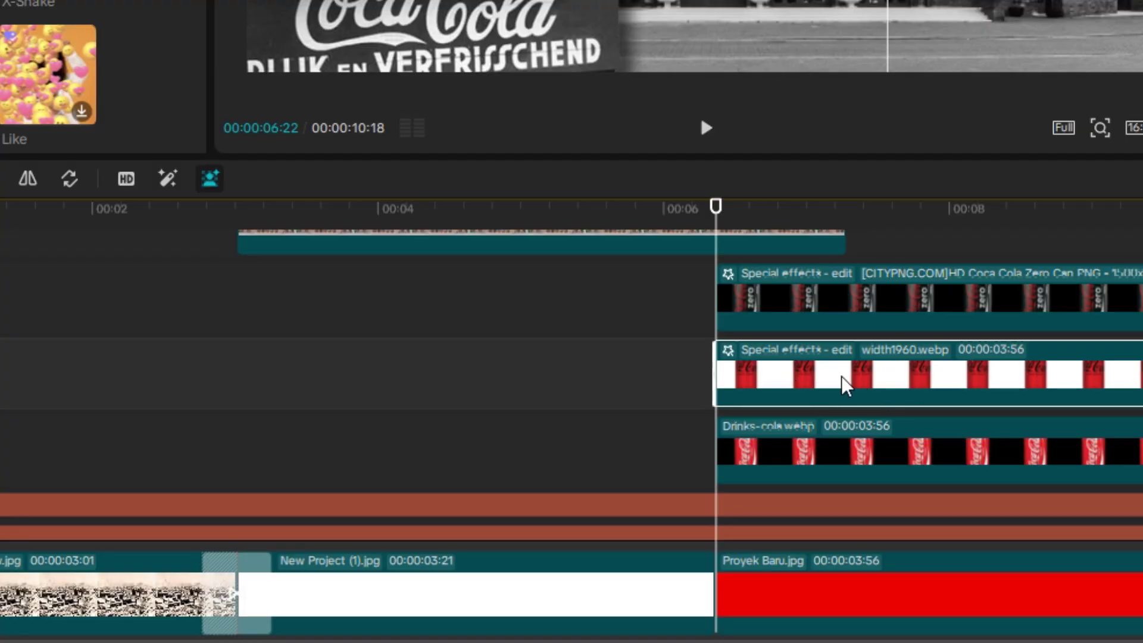
pyautogui.scroll(3, 590, 411)
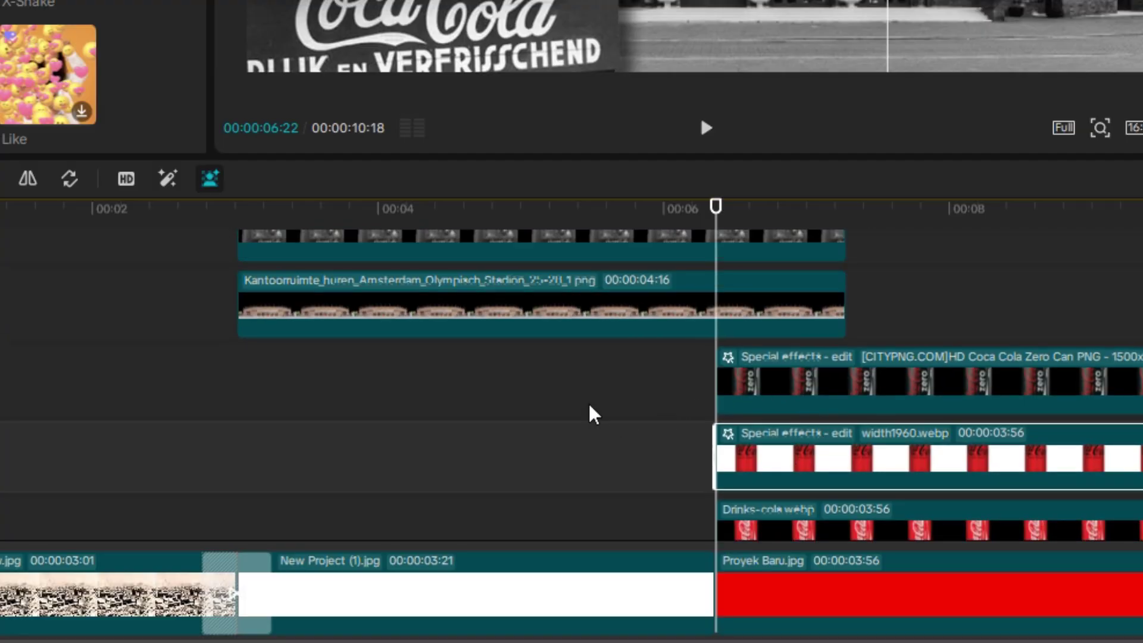
pyautogui.scroll(3, 561, 284)
pyautogui.moveTo(576, 388); pyautogui.dragTo(559, 288)
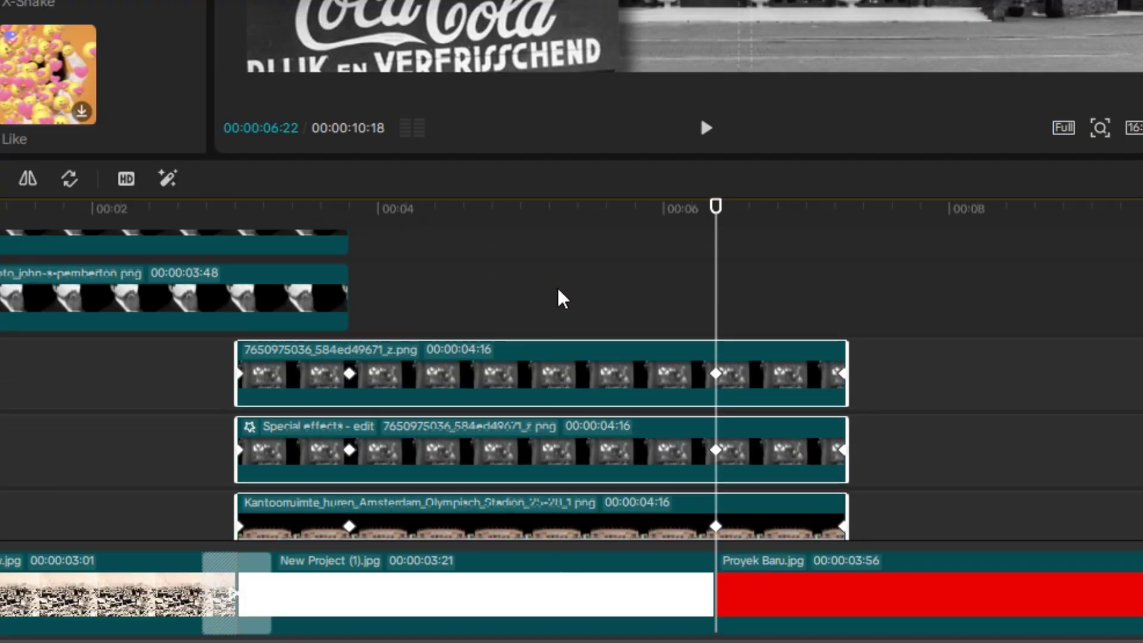
pyautogui.press('v')
# Add a Transform keyframe to the width1960.webp layer at 00:00:06:22
pyautogui.scroll(-3, 735, 335)
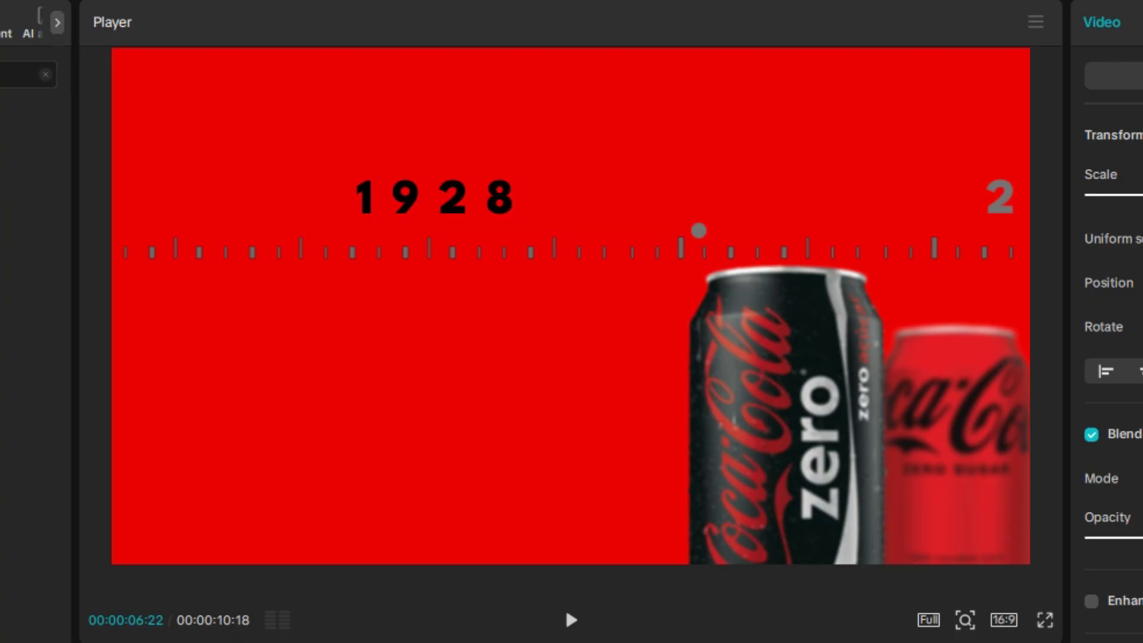
pyautogui.click(390, 311)
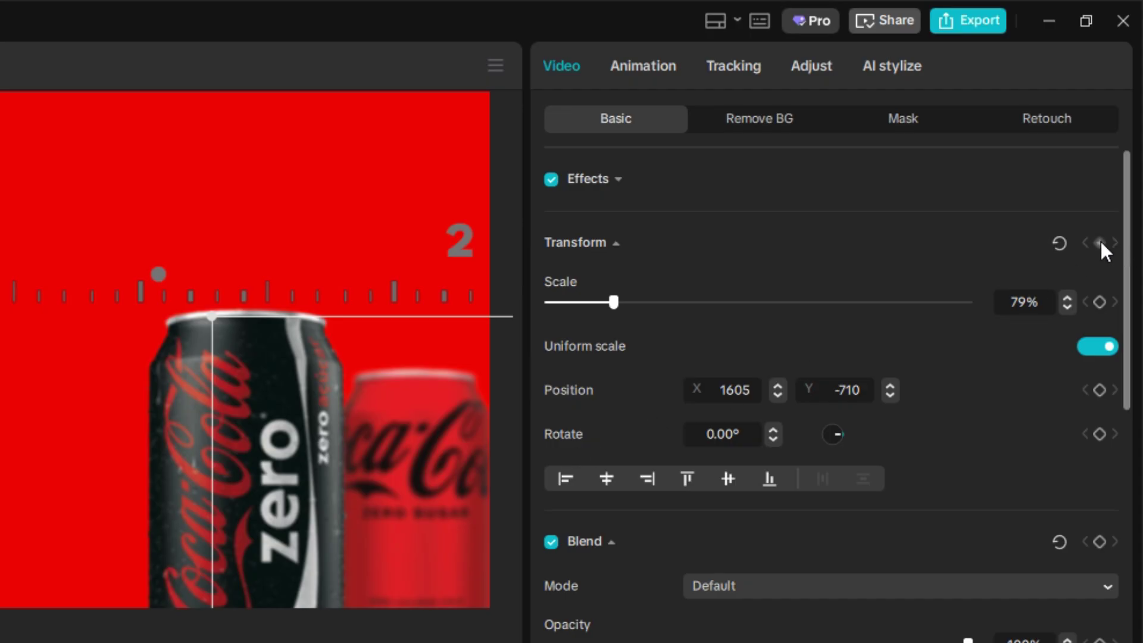
pyautogui.click(1102, 241)
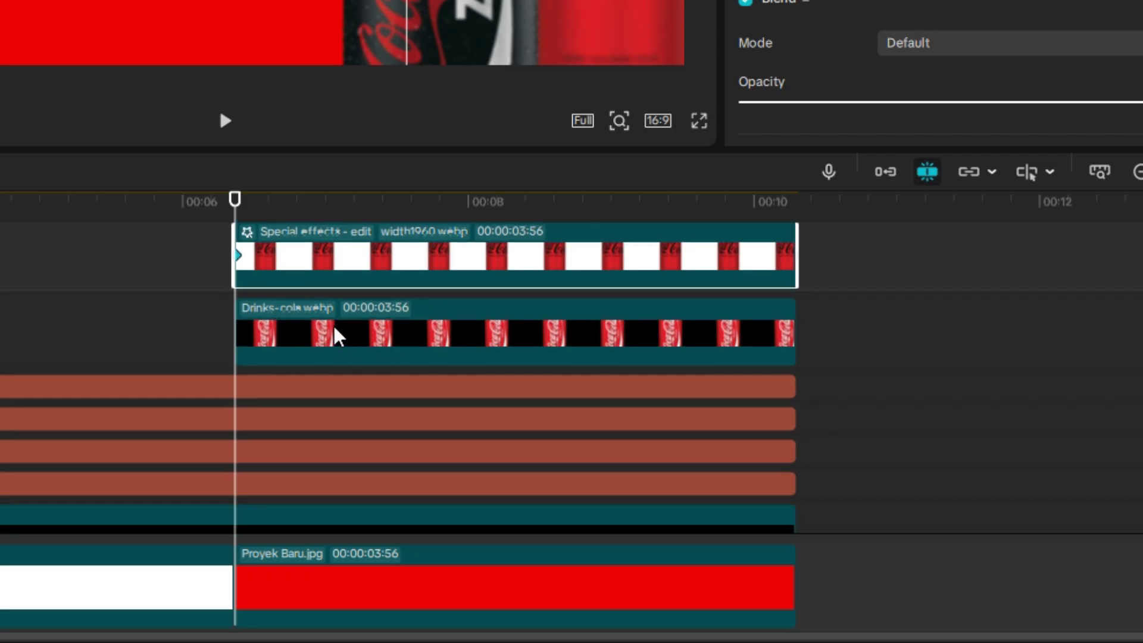
# Keyframe Drinks-cola.webp and width1960.webp to slide in from outside the frame, settling into place just past 00:07
pyautogui.click(337, 337)
pyautogui.moveTo(309, 202); pyautogui.dragTo(368, 218)
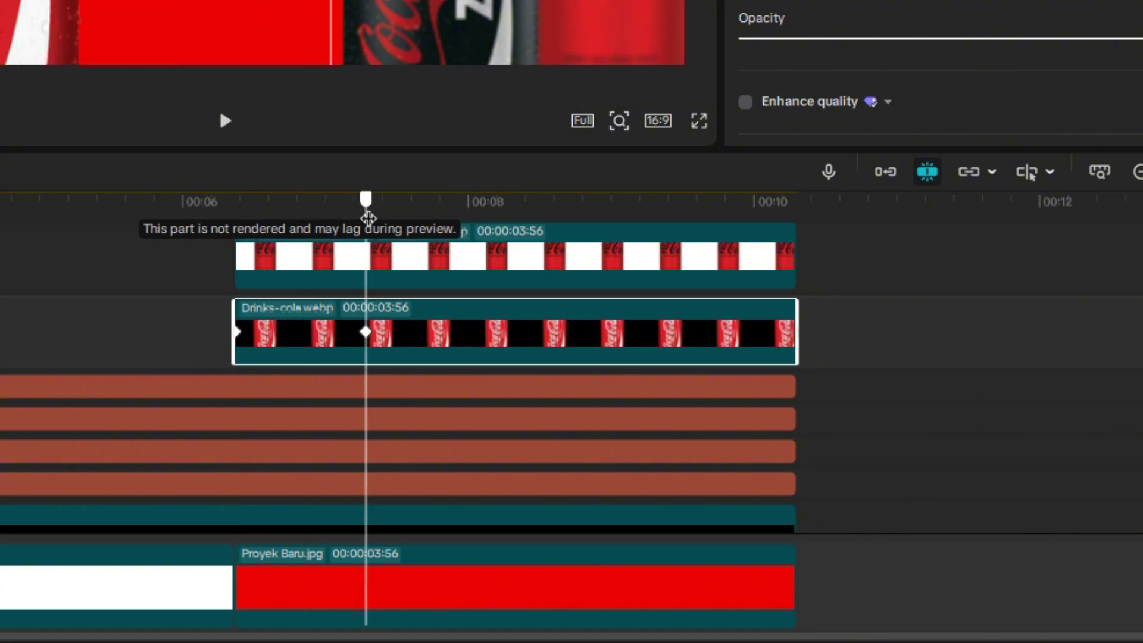
pyautogui.click(384, 256)
pyautogui.click(1099, 239)
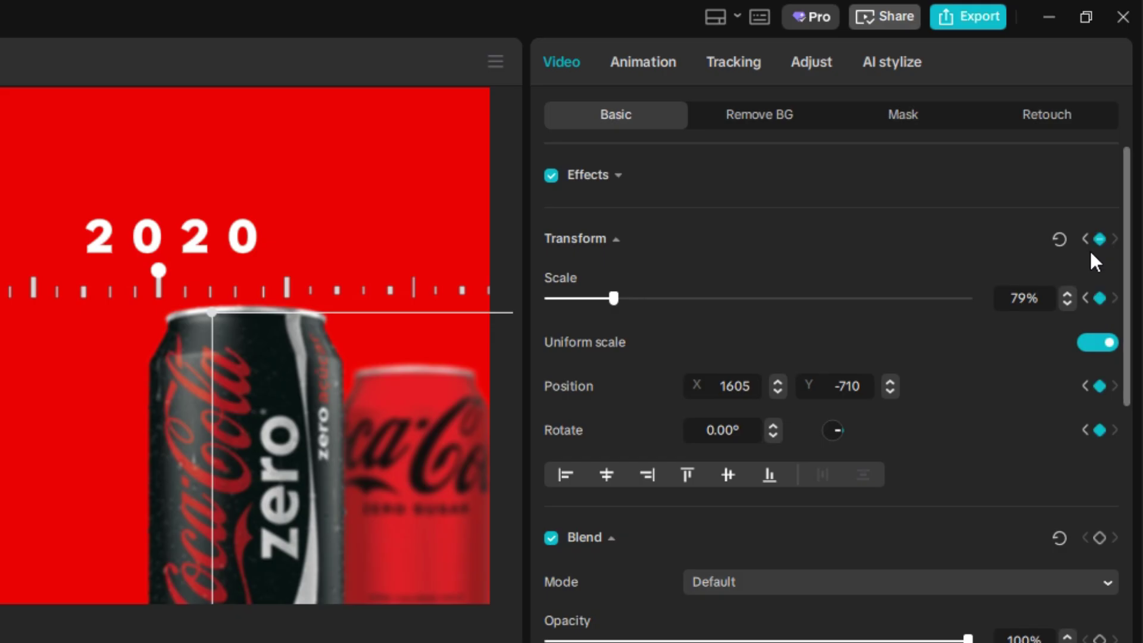
pyautogui.click(1086, 239)
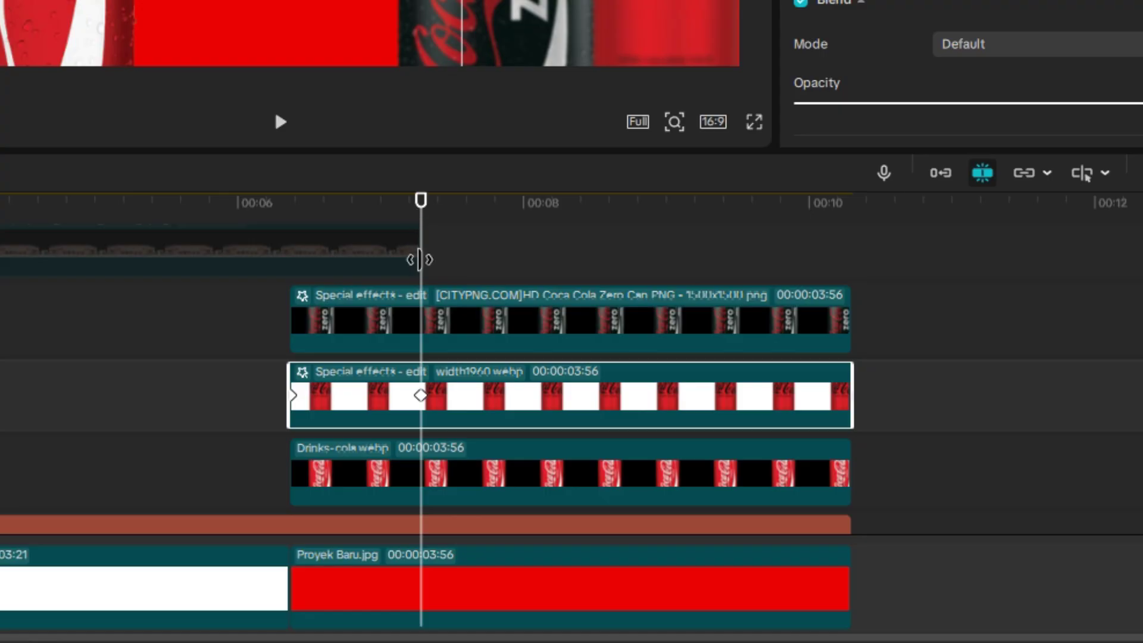
# Place the Coca Cola Zero can beyond the frame's right edge at its starting keyframe, 00:00:06:22, for its slide-in
pyautogui.click(454, 350)
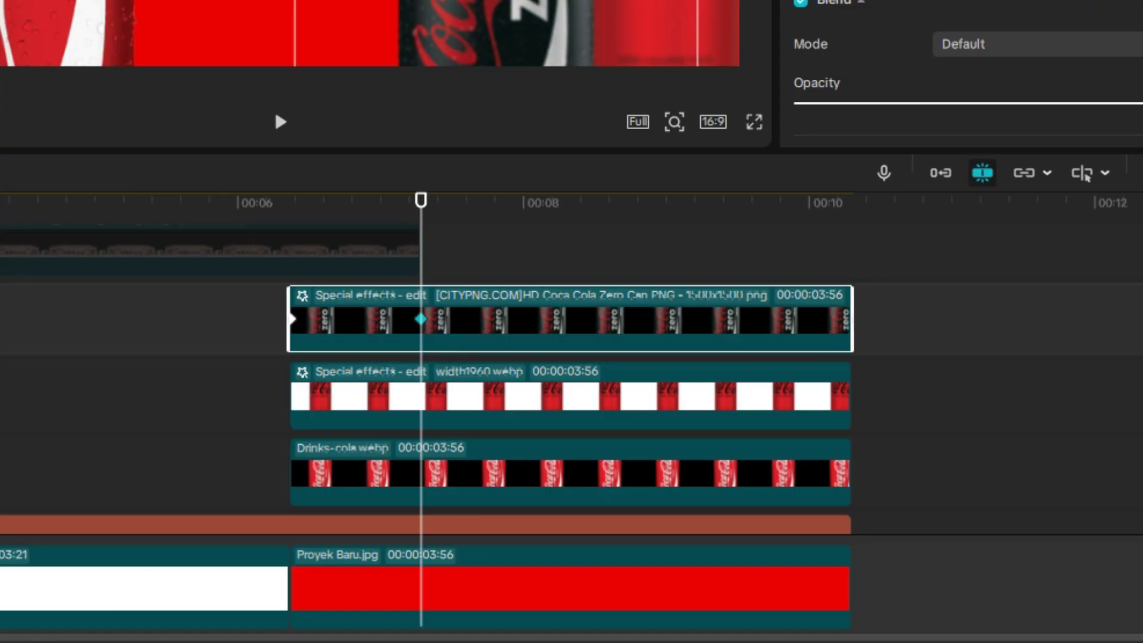
pyautogui.press('Up')
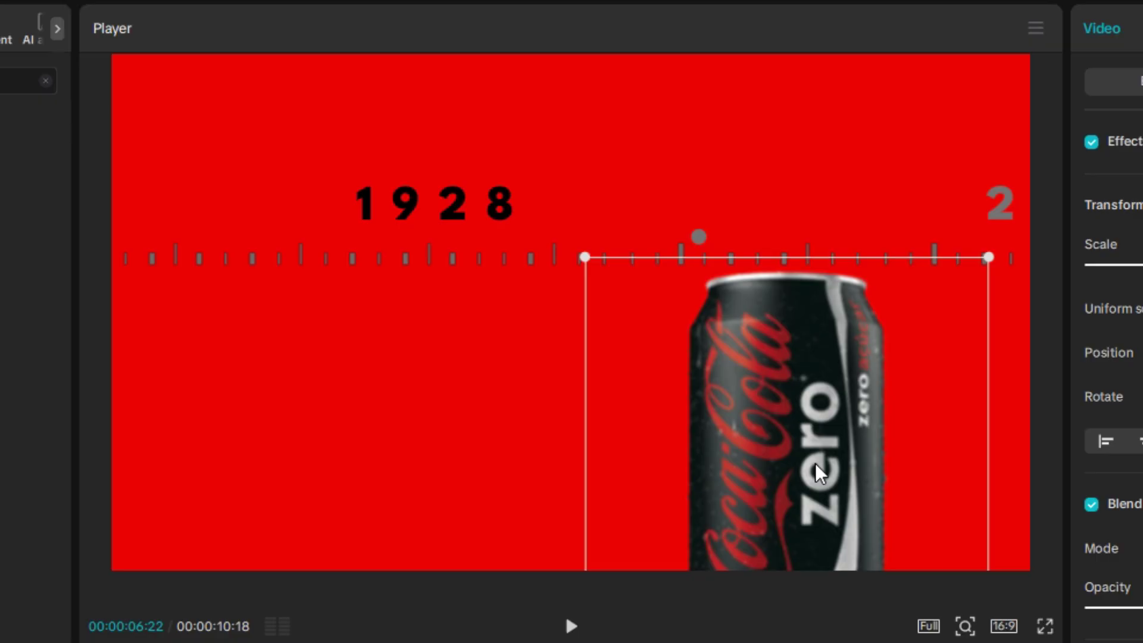
pyautogui.moveTo(525, 0); pyautogui.dragTo(774, 0)
pyautogui.moveTo(1065, 486); pyautogui.dragTo(1142, 486)
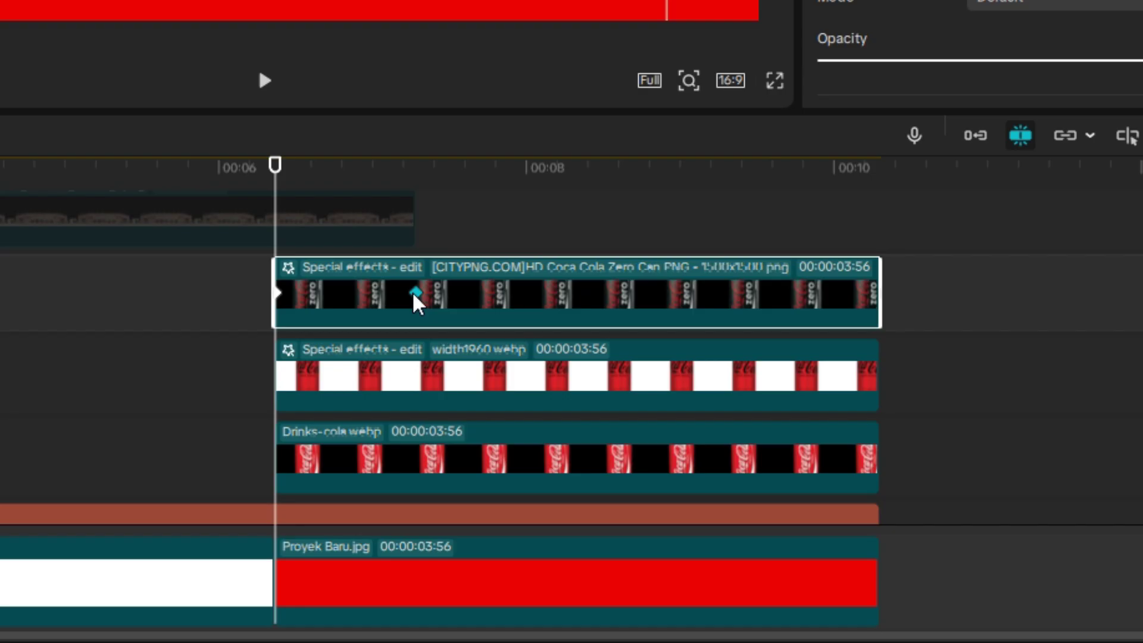
# Apply Easing to the slide-in keyframes of the Coca Cola Zero can and width1960.webp layers, and play back the motion
pyautogui.rightClick(413, 292)
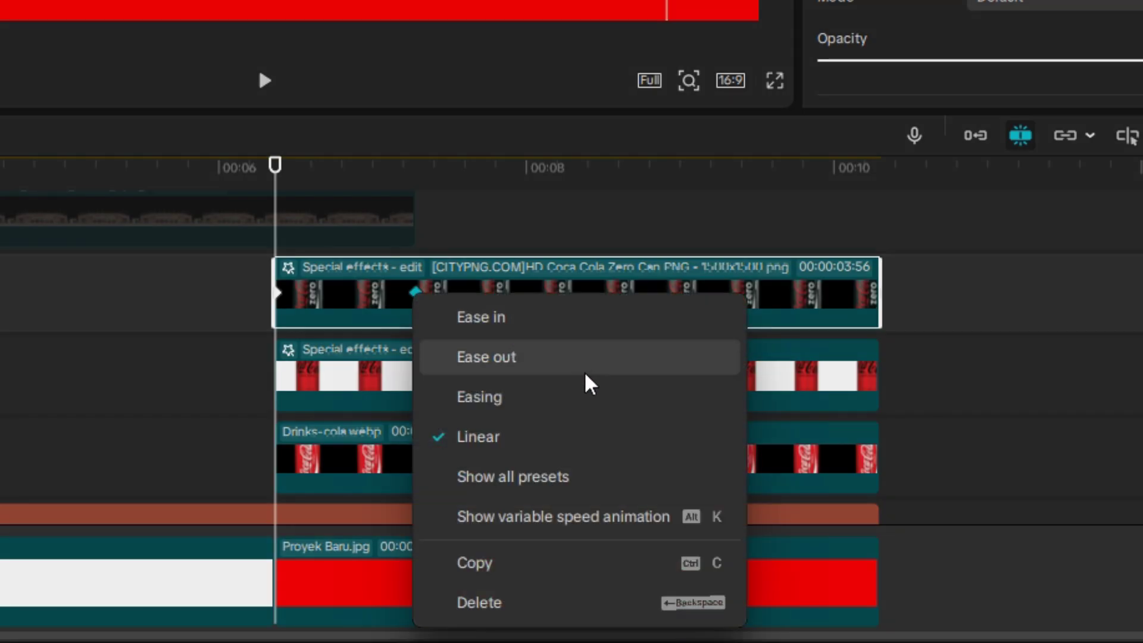
pyautogui.click(510, 399)
pyautogui.scroll(-1, 488, 382)
pyautogui.press('space')
pyautogui.click(450, 353)
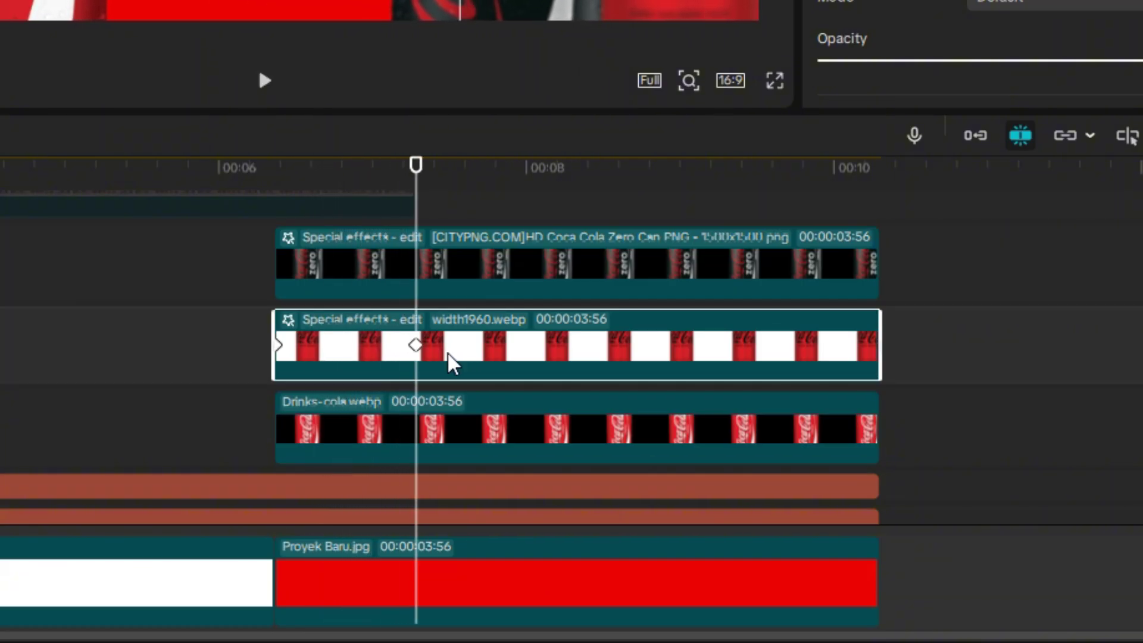
pyautogui.rightClick(415, 346)
pyautogui.click(495, 417)
pyautogui.press('space')
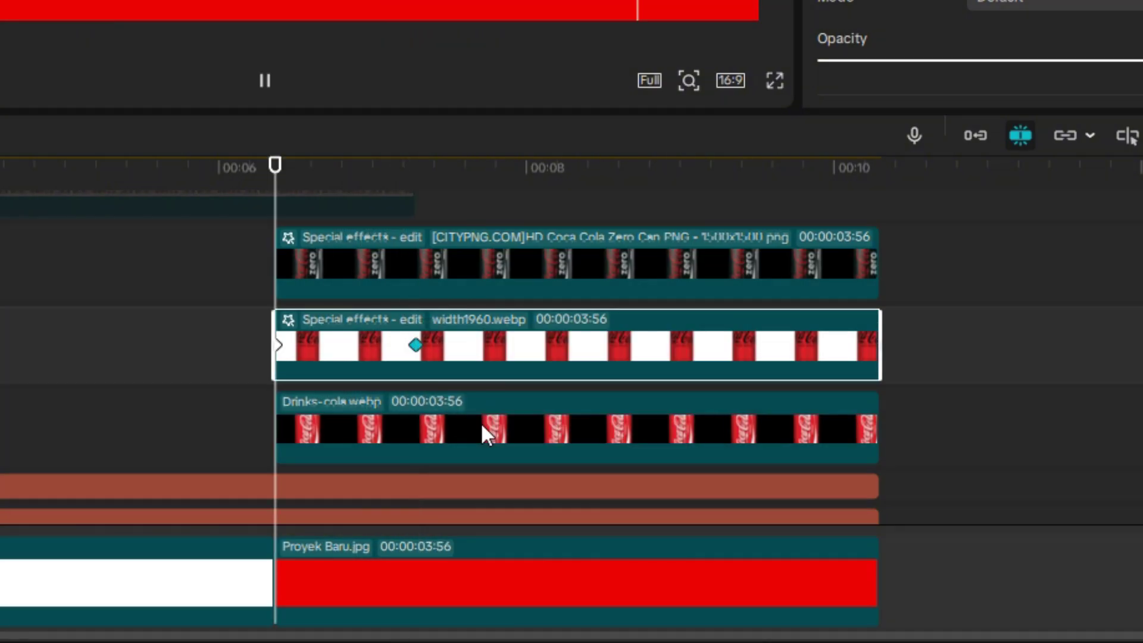
# Apply Easing to the Drinks-cola.webp slide-in and add the Mix transition between the New Project (1).jpg and Proyek Baru.jpg backgrounds
pyautogui.scroll(-2, 483, 405)
pyautogui.scroll(-2, 487, 405)
pyautogui.click(420, 380)
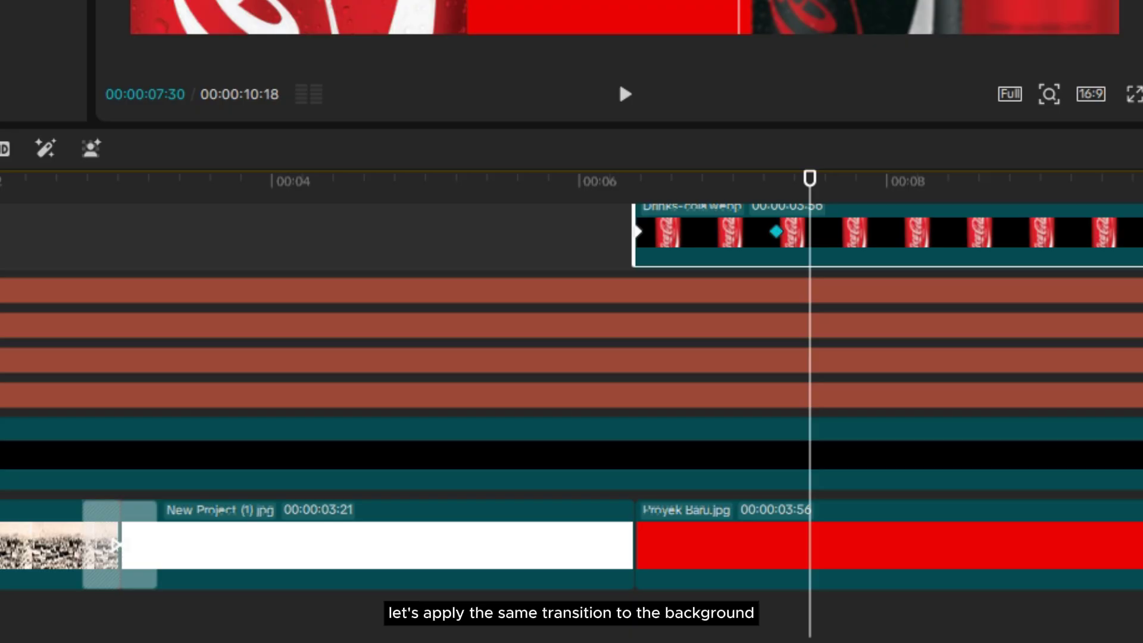
pyautogui.moveTo(410, 166); pyautogui.dragTo(620, 561)
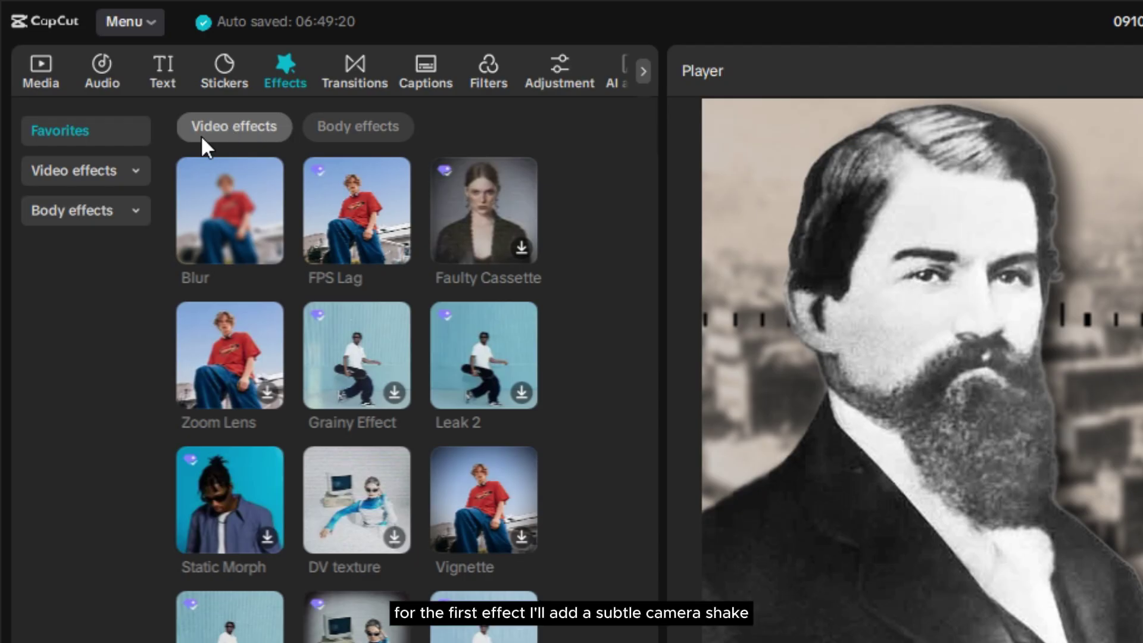
# Find the Play Pendulum video effect, place it above all layers at the start, and extend it to the end of the video
pyautogui.click(57, 172)
pyautogui.click(251, 128)
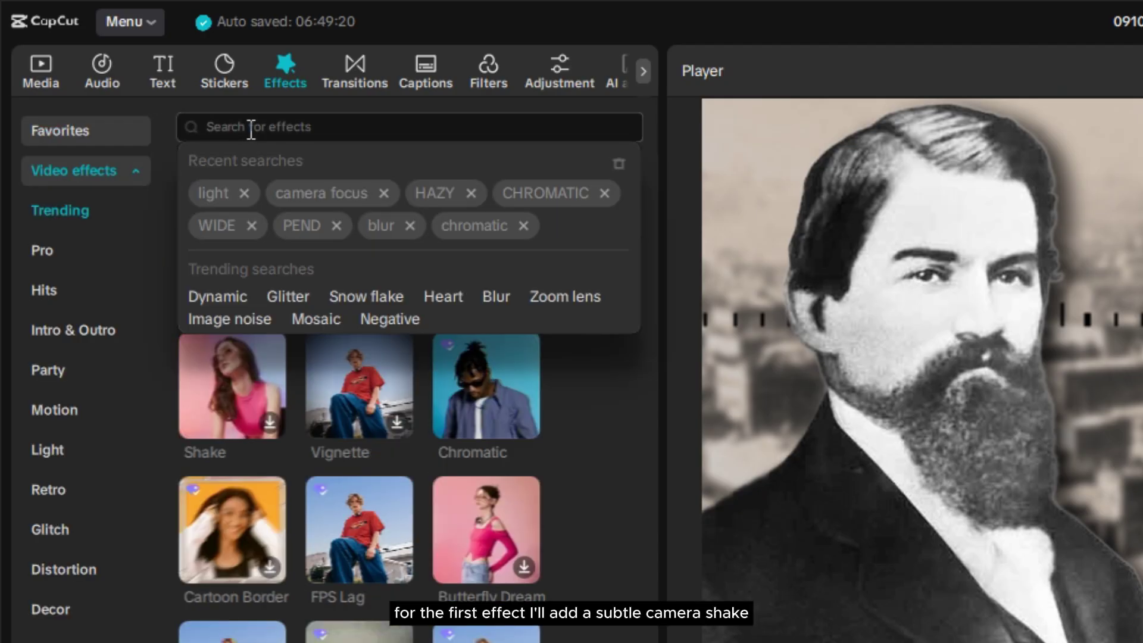
pyautogui.write('play')
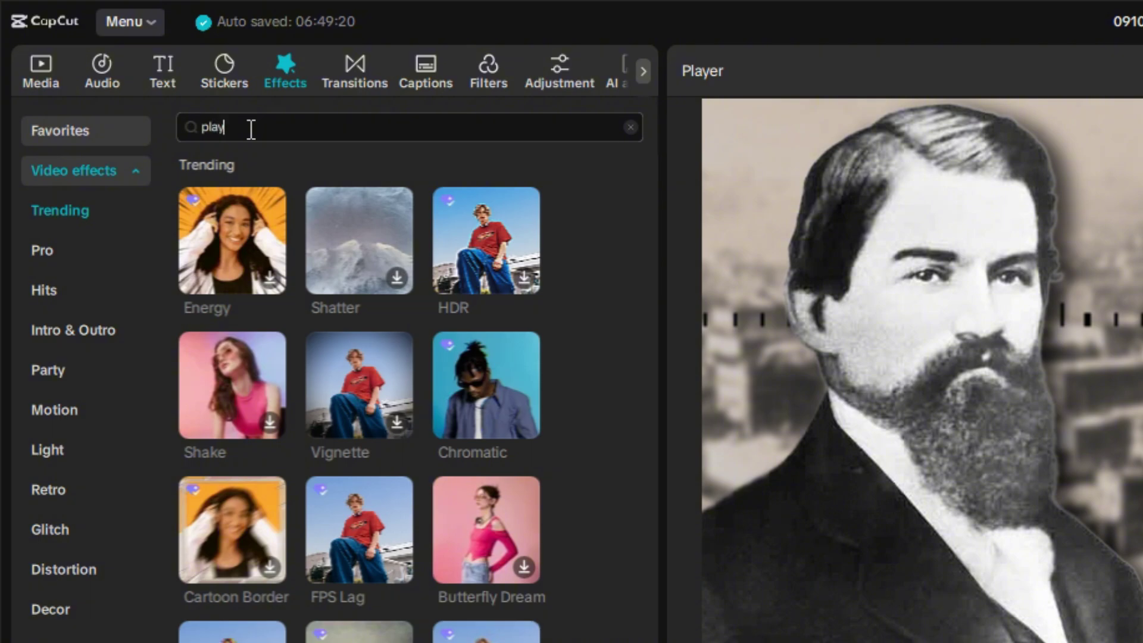
pyautogui.write(' pendulum')
pyautogui.press('Return')
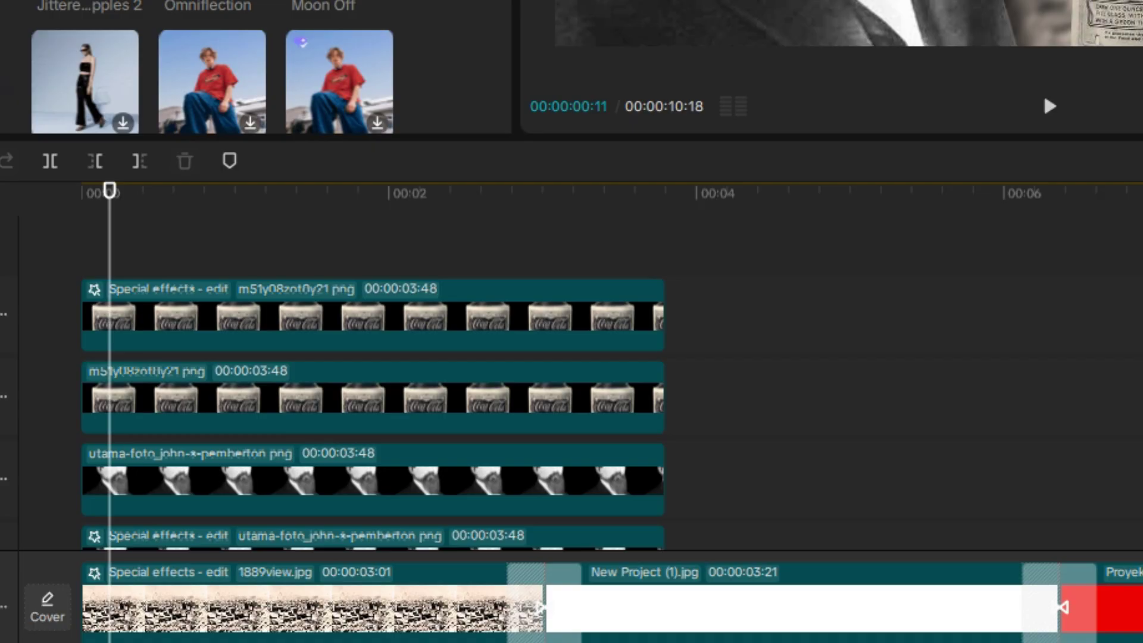
pyautogui.moveTo(280, 241); pyautogui.dragTo(71, 265)
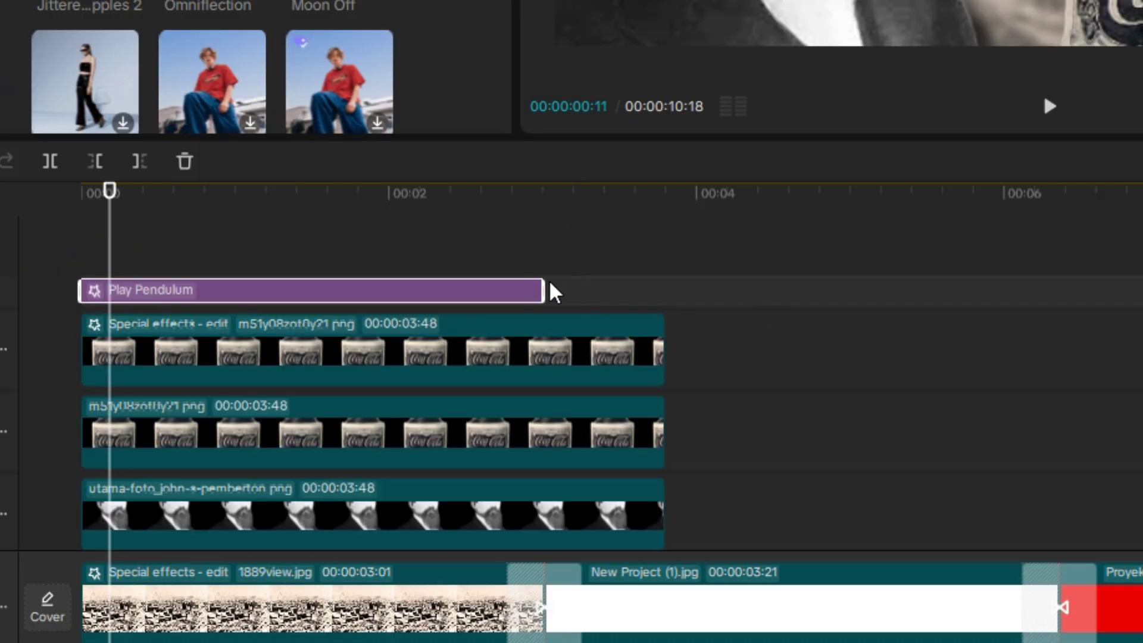
pyautogui.moveTo(543, 291); pyautogui.dragTo(1142, 411)
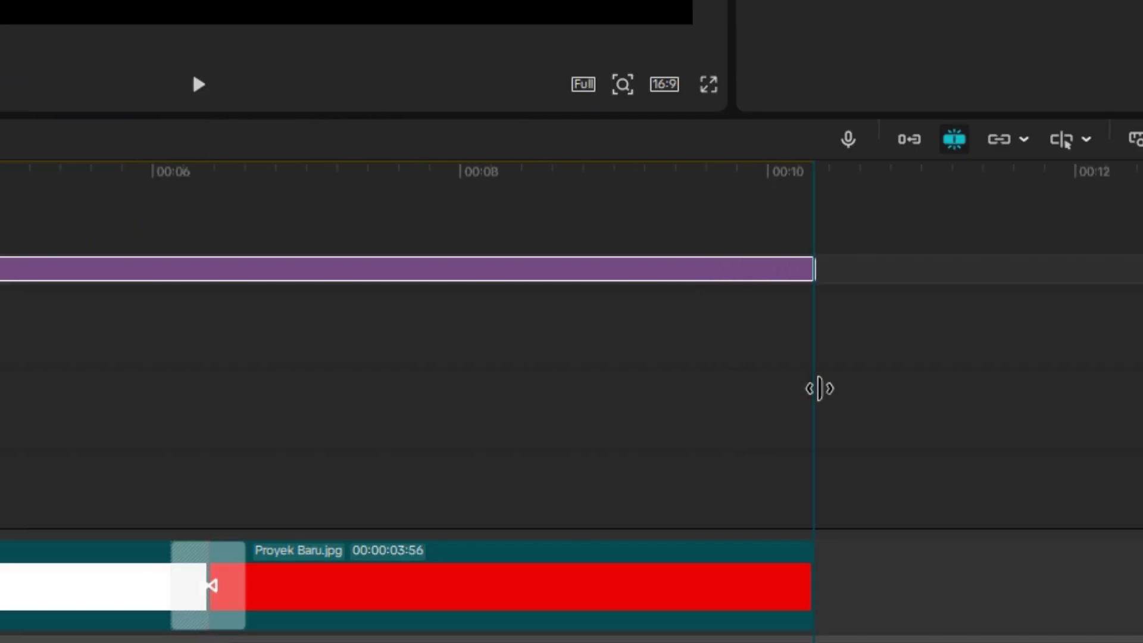
pyautogui.moveTo(820, 388); pyautogui.dragTo(814, 388)
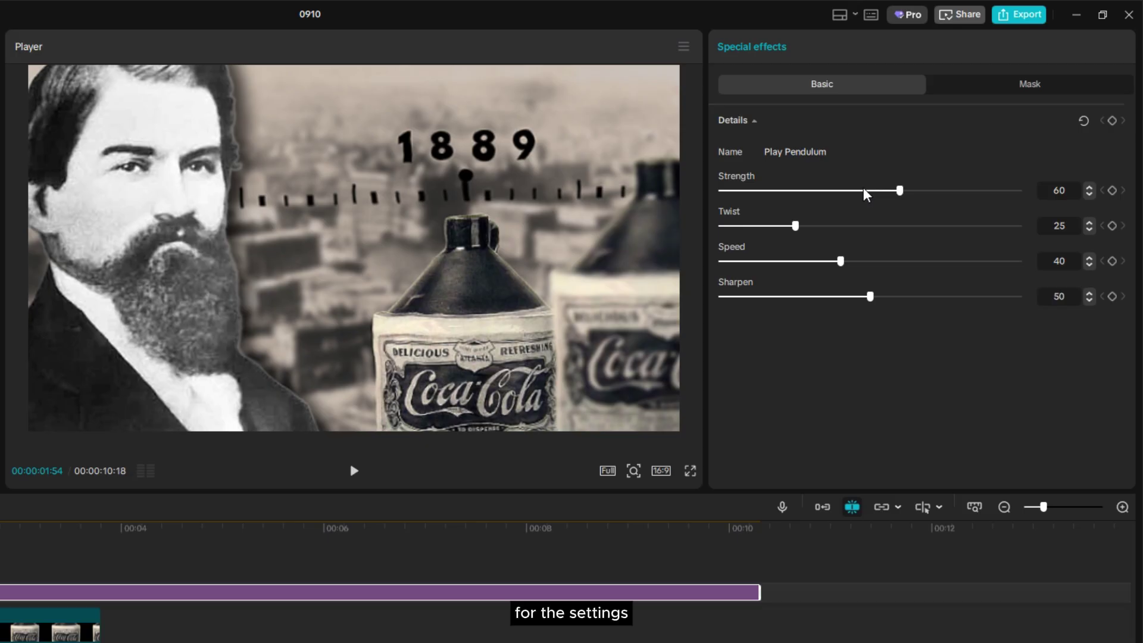
# Set the Play Pendulum effect's Strength to 4, Twist to 0 and Sharpen to 0
pyautogui.moveTo(860, 190); pyautogui.dragTo(719, 226)
pyautogui.moveTo(870, 297); pyautogui.dragTo(721, 296)
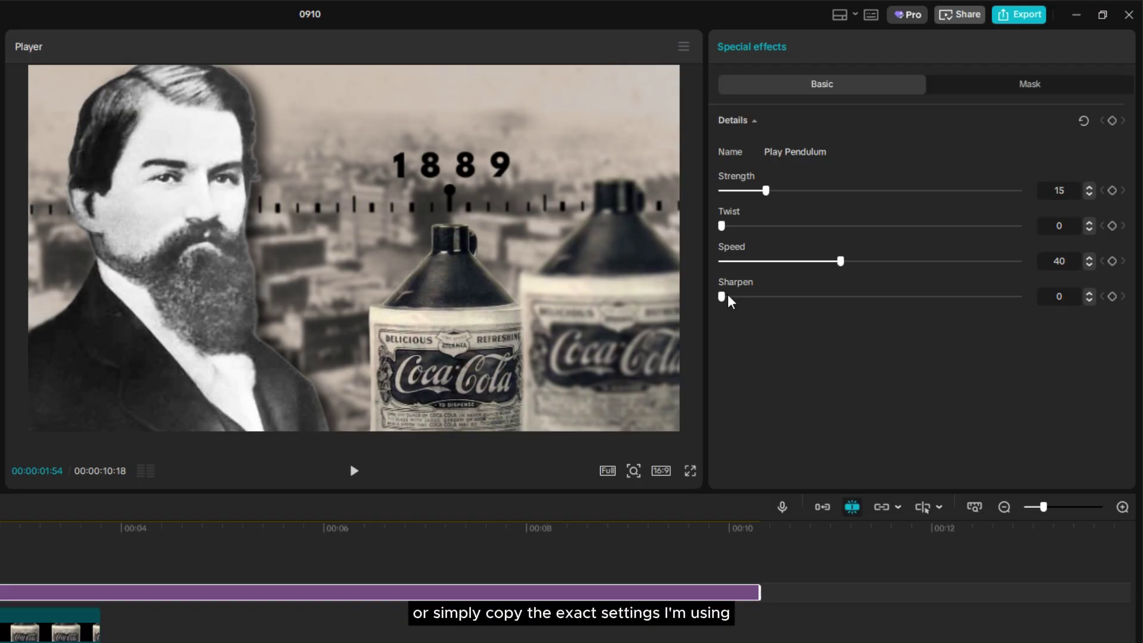
pyautogui.moveTo(765, 190); pyautogui.dragTo(733, 191)
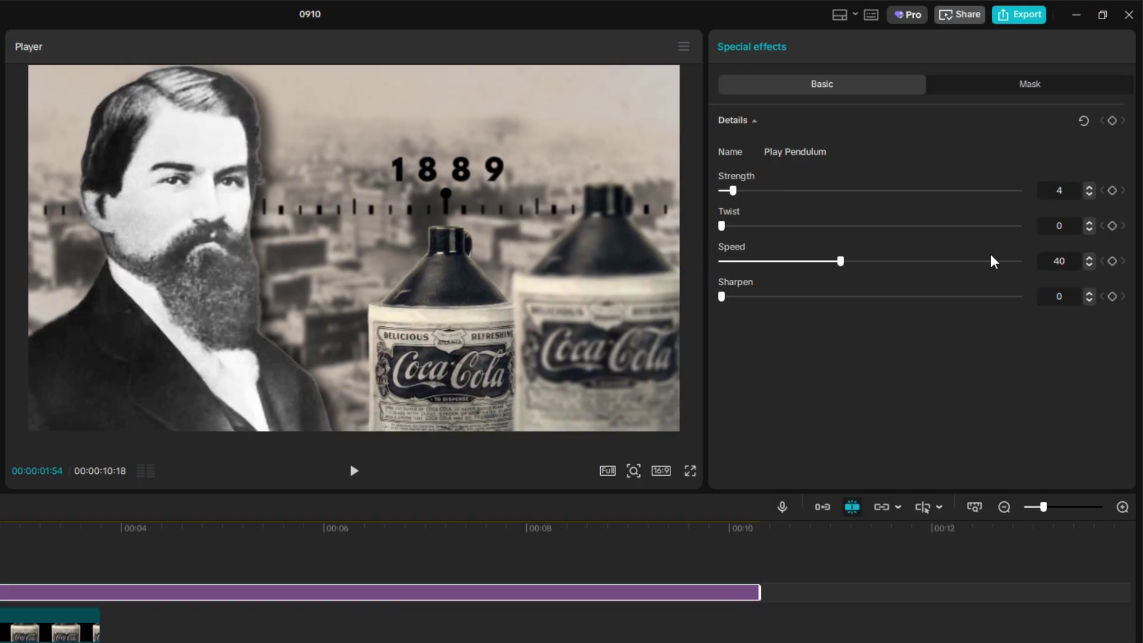
pyautogui.write('100')
pyautogui.press('Return')
pyautogui.press('Return')
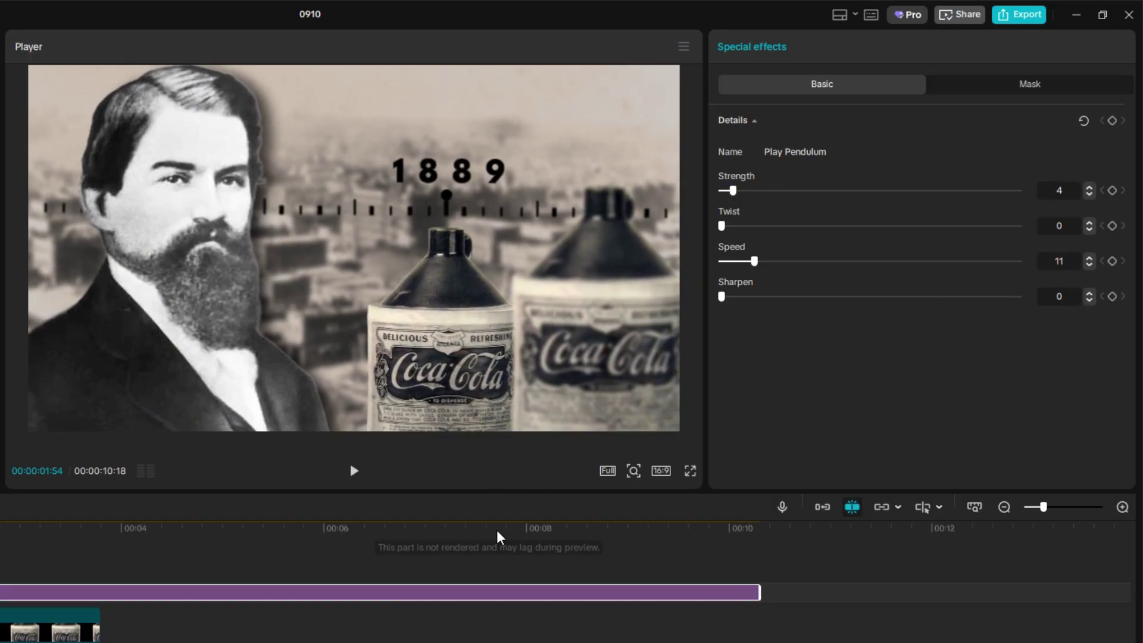
pyautogui.hotkey('ctrl', 'z')
pyautogui.hotkey('ctrl', 'z')
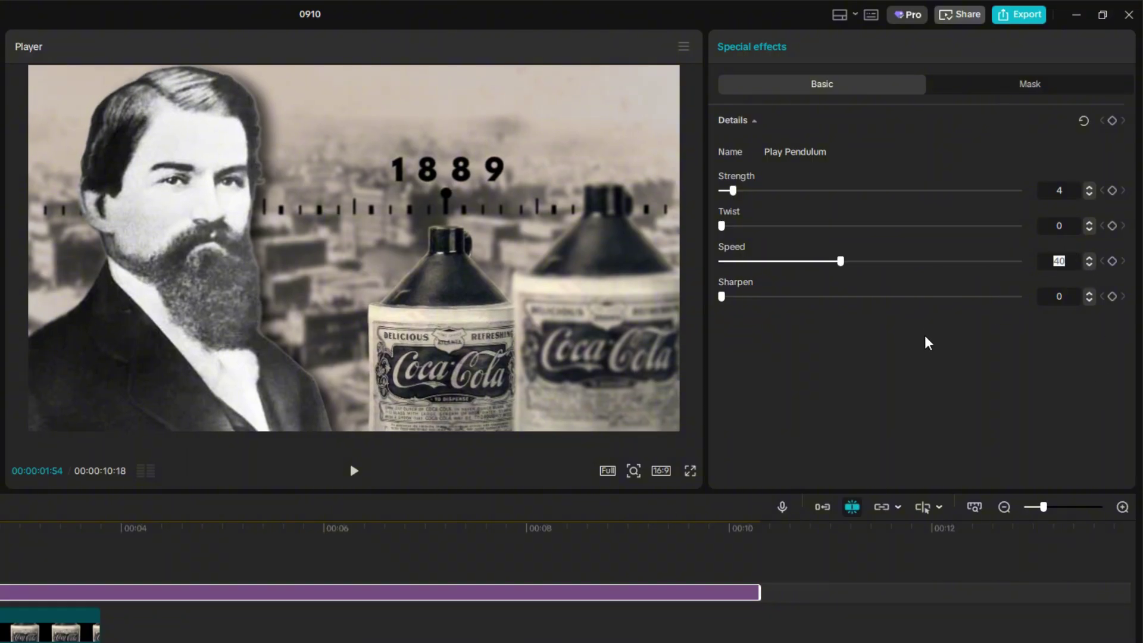
# Set the Play Pendulum effect's Speed to 11 and play back the camera shake
pyautogui.write('11')
pyautogui.press('Return')
pyautogui.press('space')
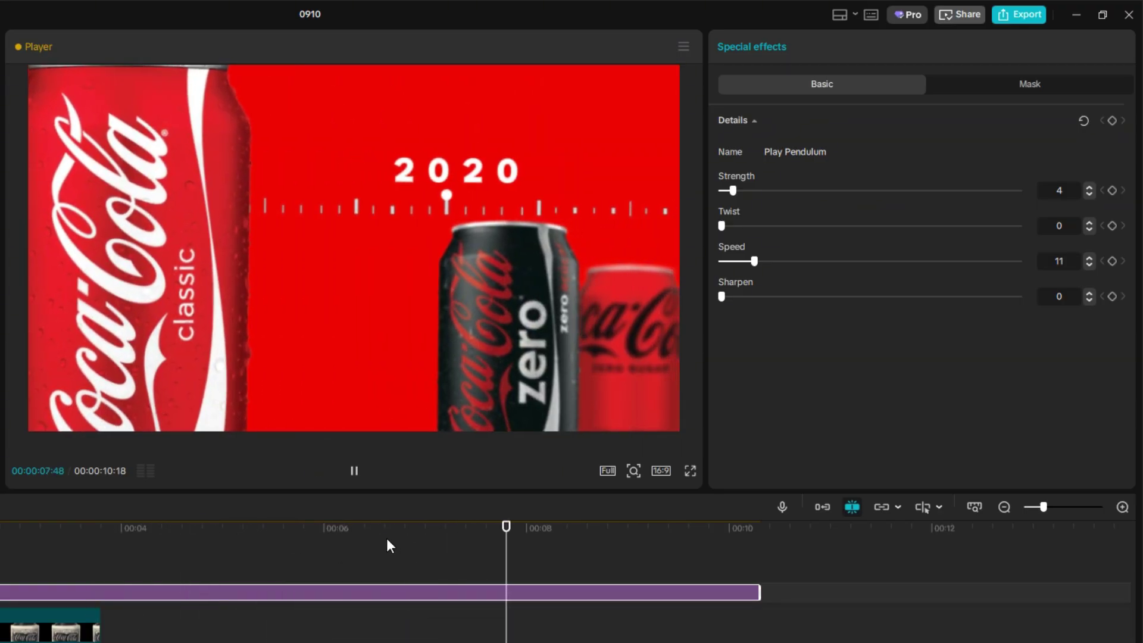
# Add the Wide Angle effect from the start to the end of the video and reduce its Strength
pyautogui.moveTo(388, 540); pyautogui.dragTo(1, 536)
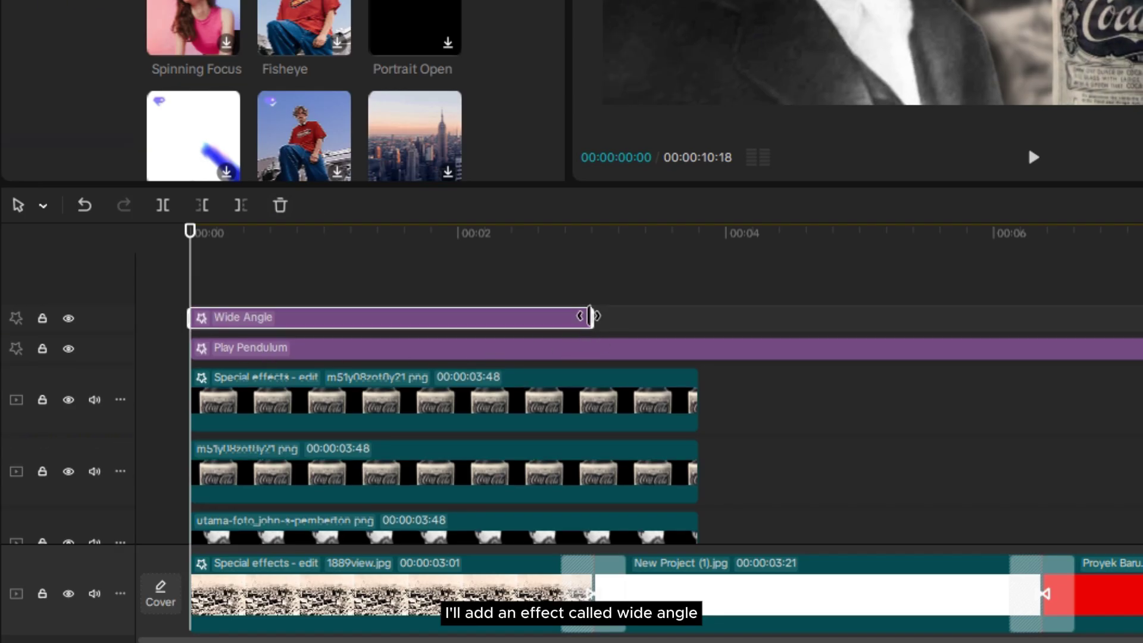
pyautogui.moveTo(590, 316); pyautogui.dragTo(1137, 319)
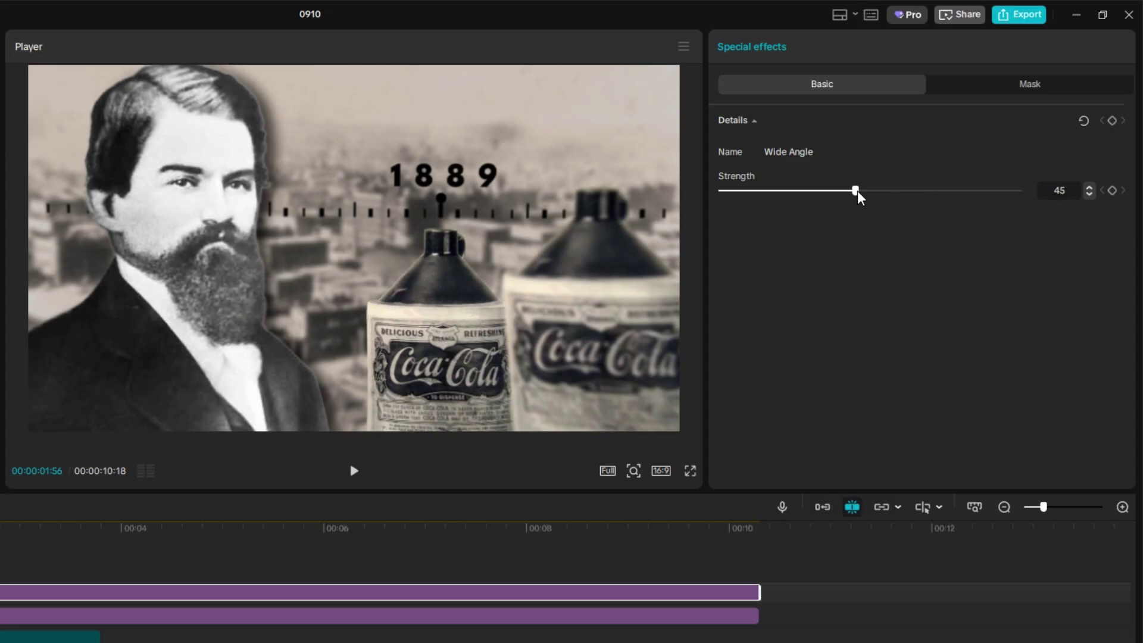
pyautogui.moveTo(858, 192); pyautogui.dragTo(812, 201)
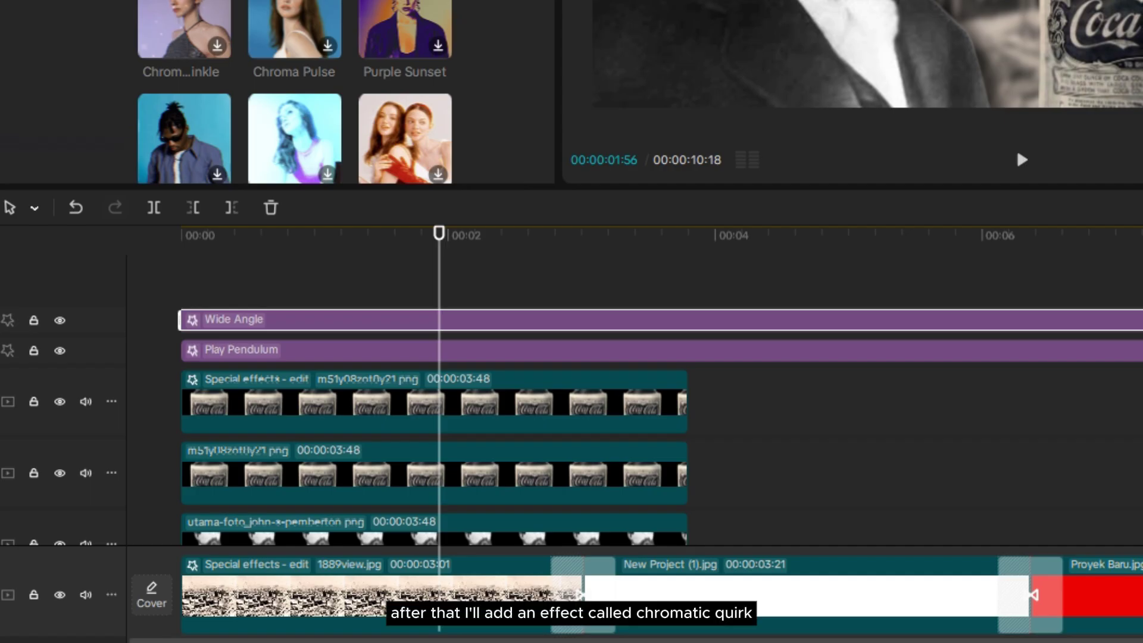
# Add the Chromatic Quirk effect over the whole video and reduce its Lateral chromatic aberration
pyautogui.moveTo(295, 24); pyautogui.dragTo(179, 320)
pyautogui.moveTo(582, 325); pyautogui.dragTo(1132, 325)
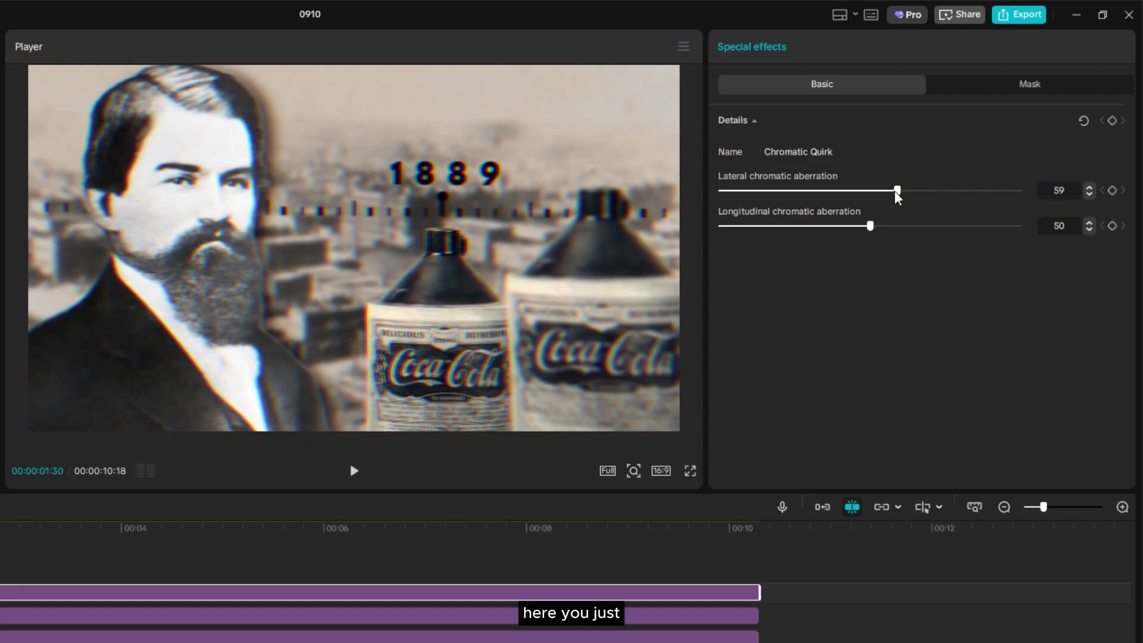
pyautogui.moveTo(897, 192); pyautogui.dragTo(846, 195)
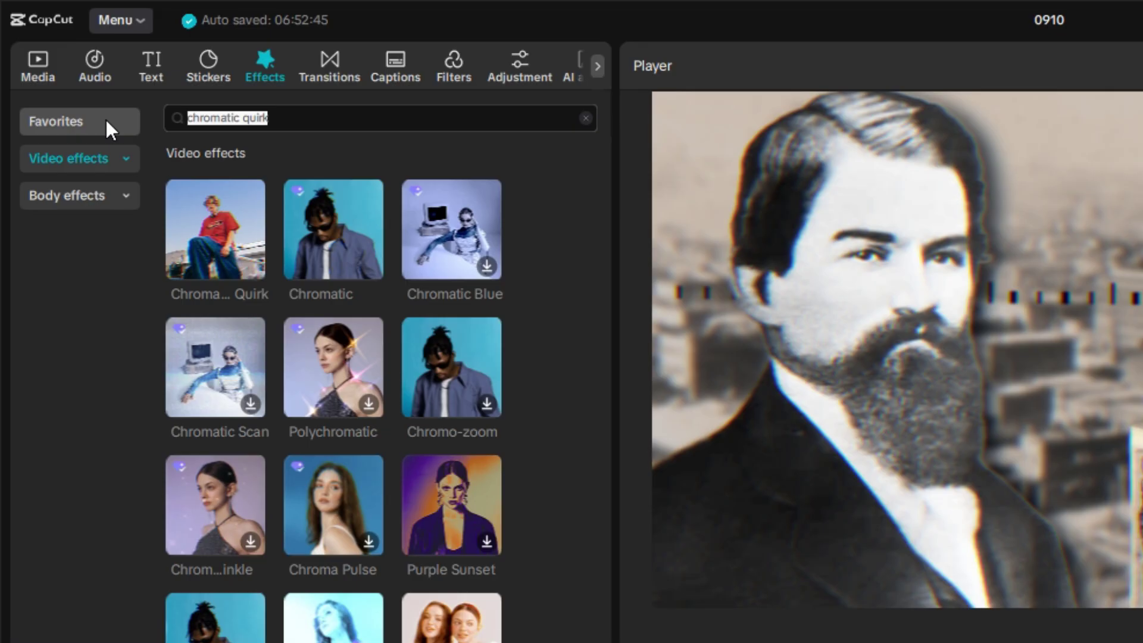
# Search the effects for "hazy", add Hazy over the whole video, and lower its Blur for a softer edge blur
pyautogui.write('hazy')
pyautogui.press('Return')
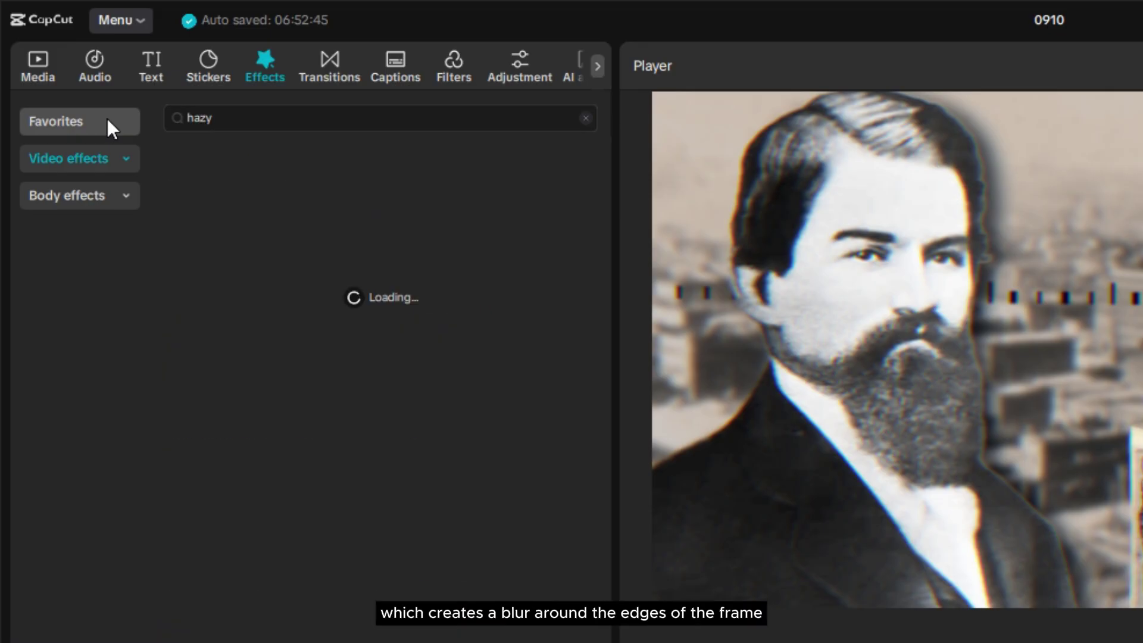
pyautogui.moveTo(212, 234); pyautogui.dragTo(191, 285)
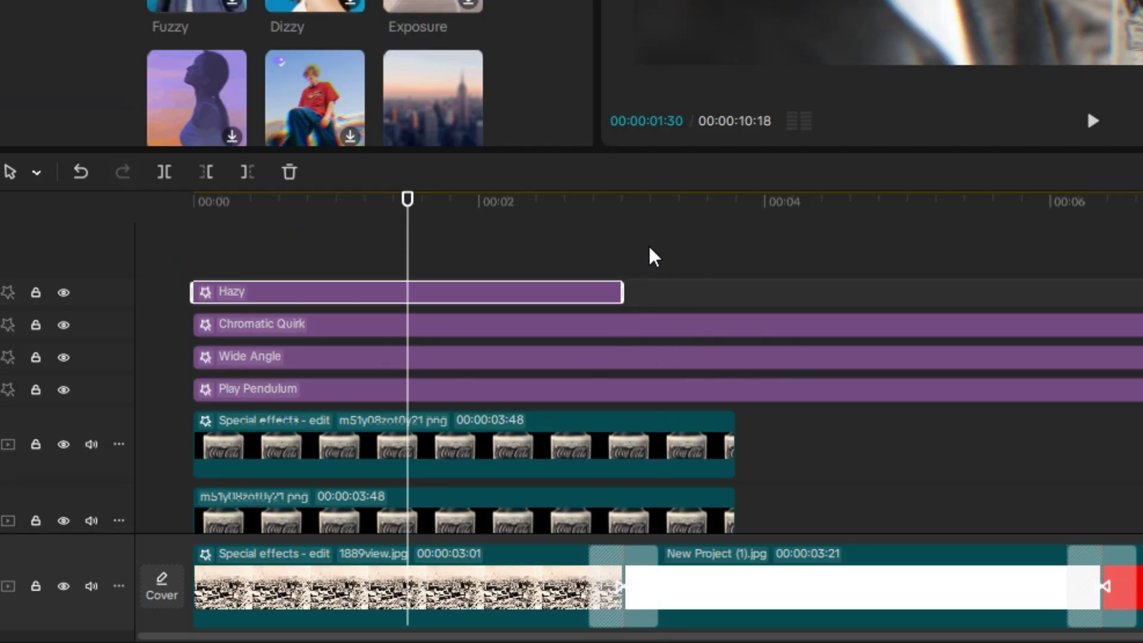
pyautogui.moveTo(618, 284); pyautogui.dragTo(1142, 284)
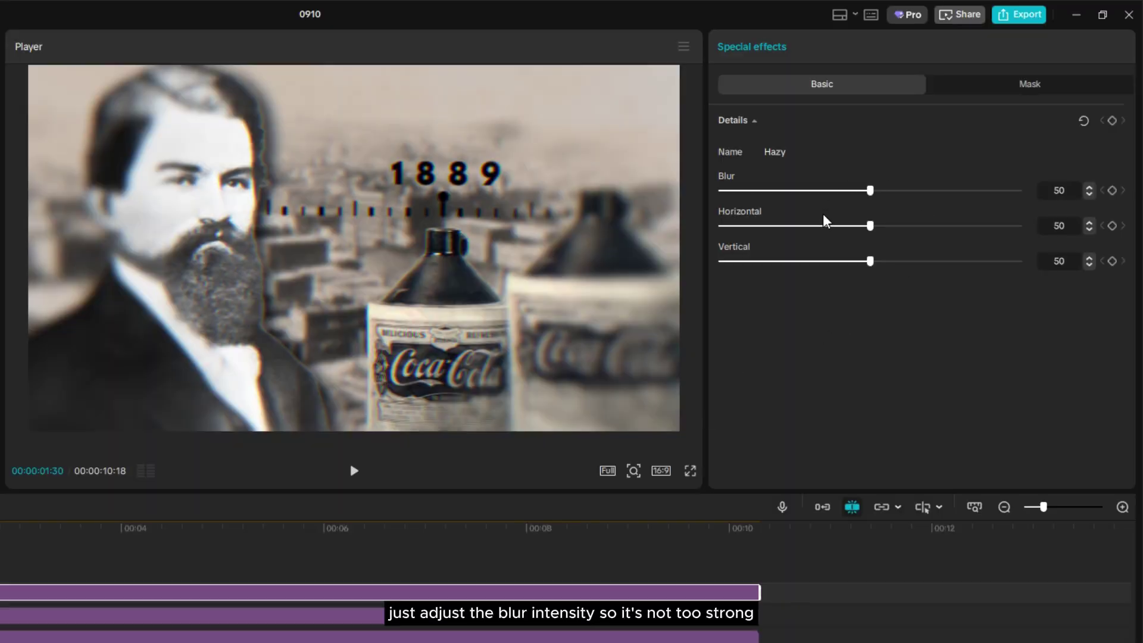
pyautogui.moveTo(870, 191); pyautogui.dragTo(789, 182)
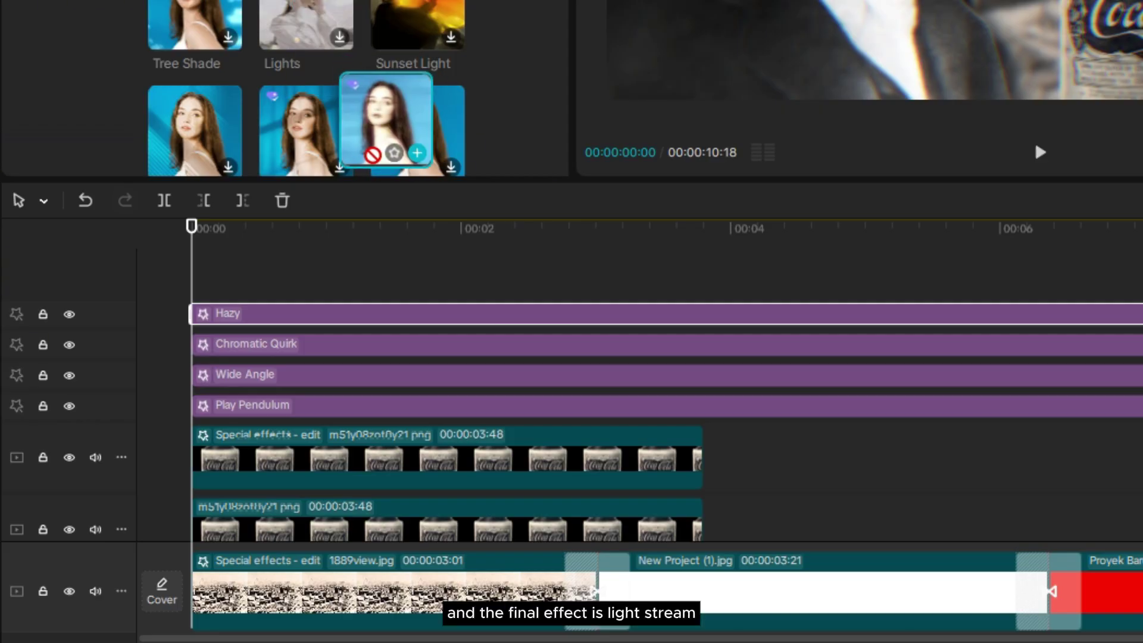
# Add the Light Stream effect over the whole video and set its Glow to 9 and Size to 100
pyautogui.moveTo(386, 119); pyautogui.dragTo(253, 319)
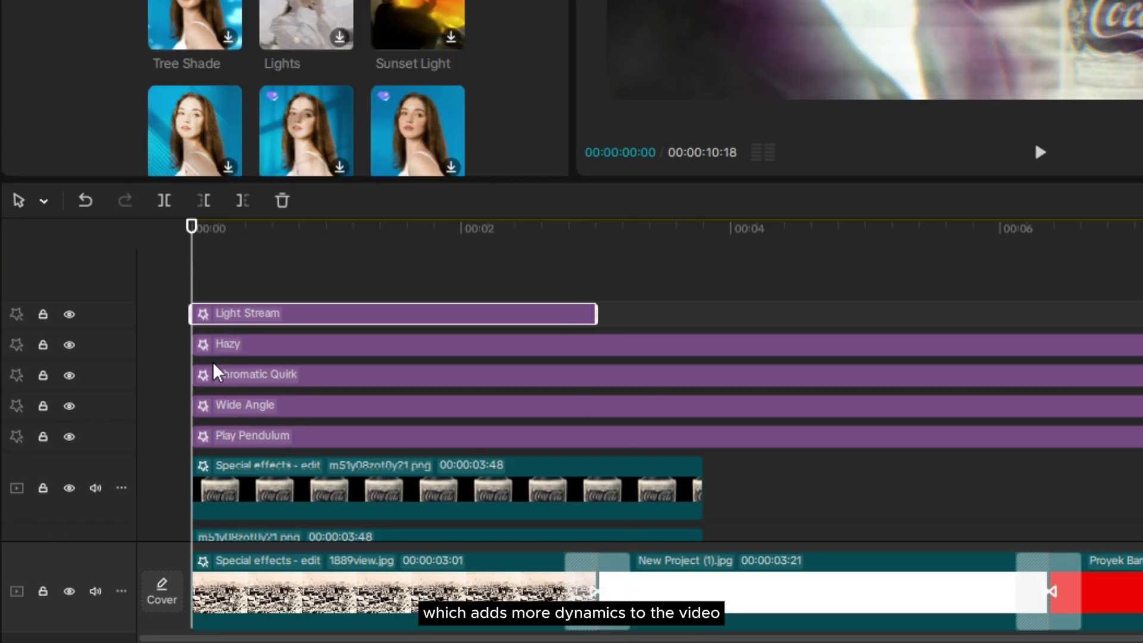
pyautogui.moveTo(594, 307); pyautogui.dragTo(736, 429)
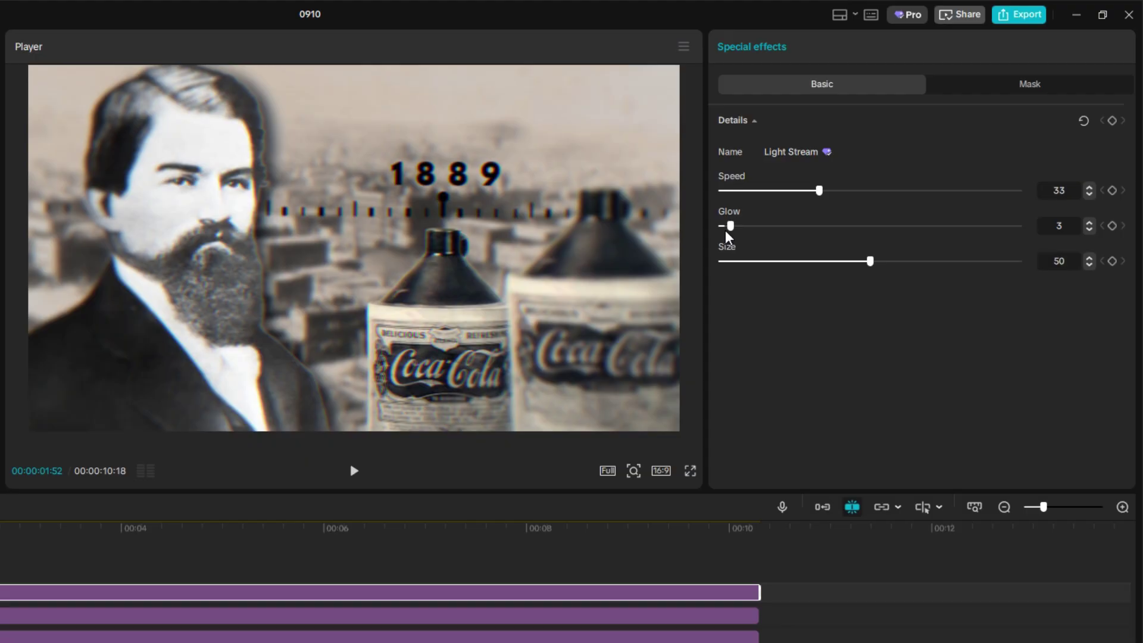
pyautogui.moveTo(739, 233); pyautogui.dragTo(749, 233)
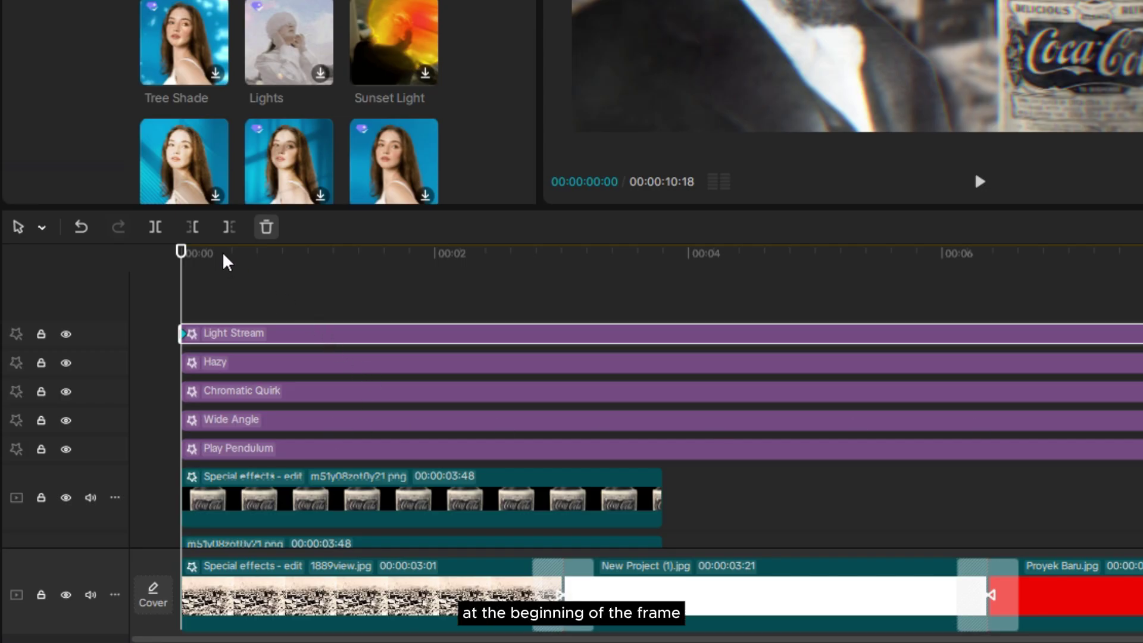
# Keyframe the Light Stream Glow from 100 at the video's start down to 9 at about 0.8 seconds, and play back the light flash
pyautogui.moveTo(209, 262); pyautogui.dragTo(284, 268)
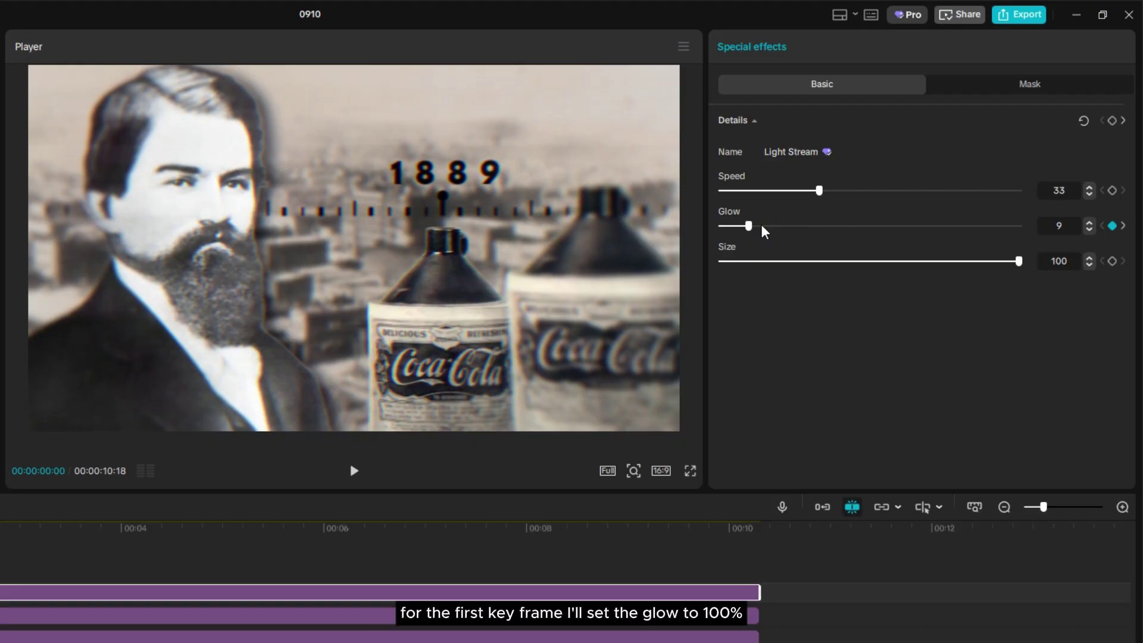
pyautogui.moveTo(759, 227); pyautogui.dragTo(1016, 241)
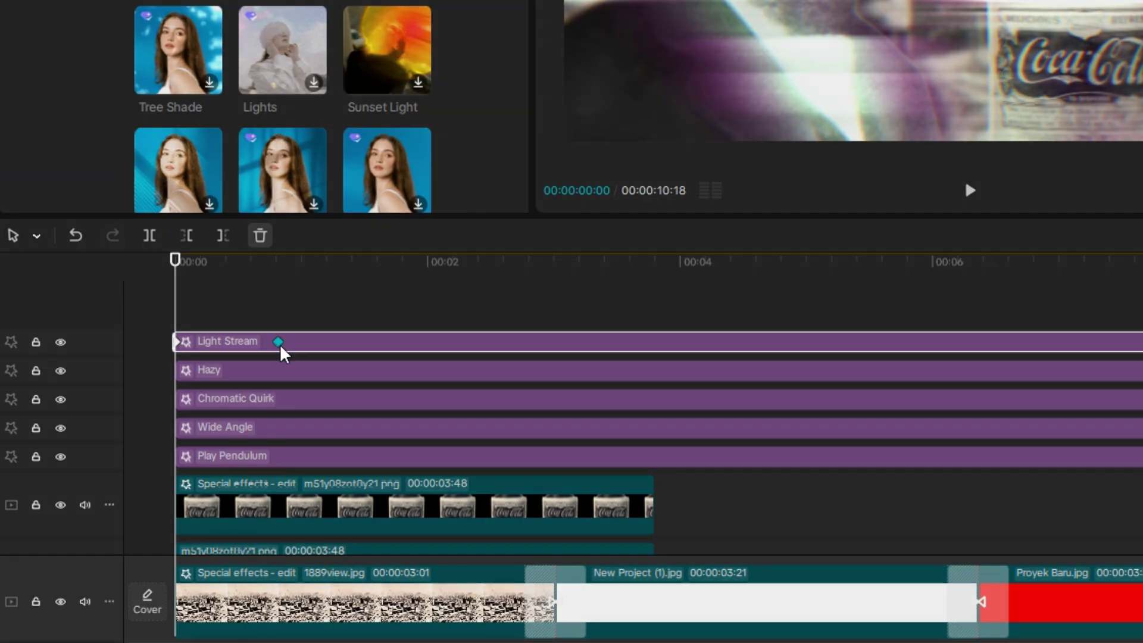
pyautogui.rightClick(278, 342)
pyautogui.click(379, 430)
pyautogui.press('space')
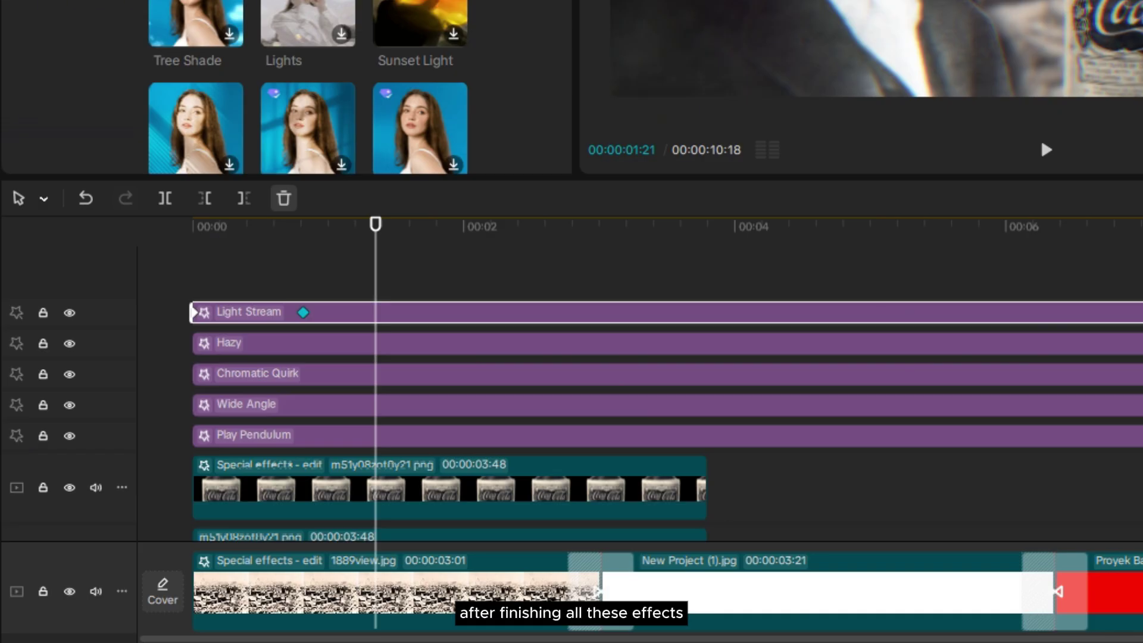
# Overlay the Untitled-2.png grunge texture on the video with the Multiply blend mode at 50% opacity, and play it back
pyautogui.moveTo(1131, 483); pyautogui.dragTo(633, 459)
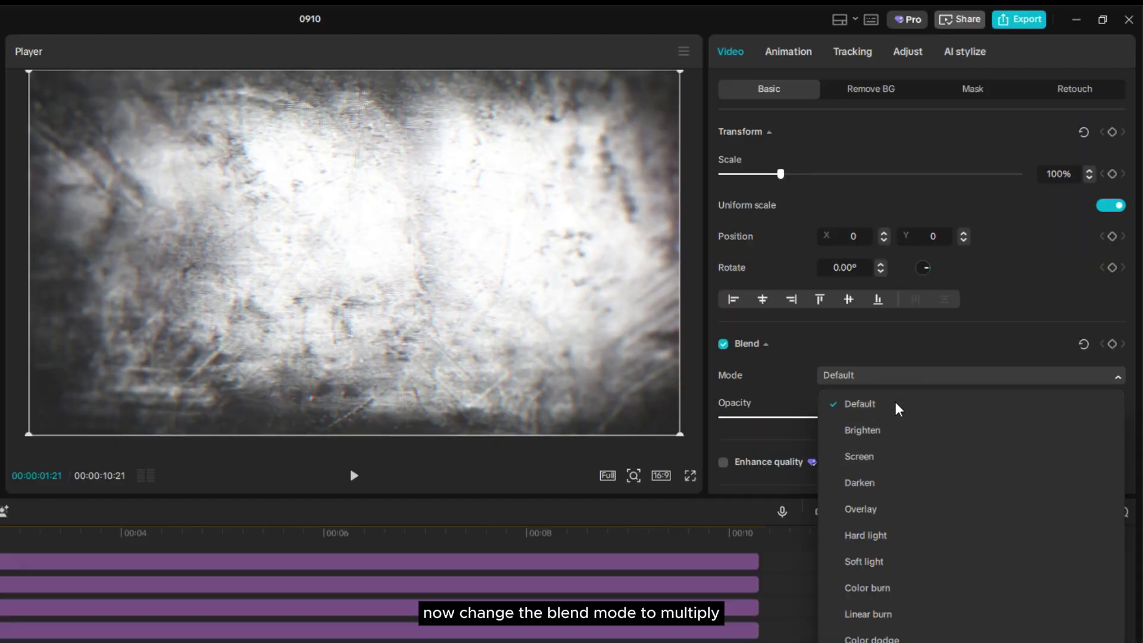
pyautogui.click(858, 642)
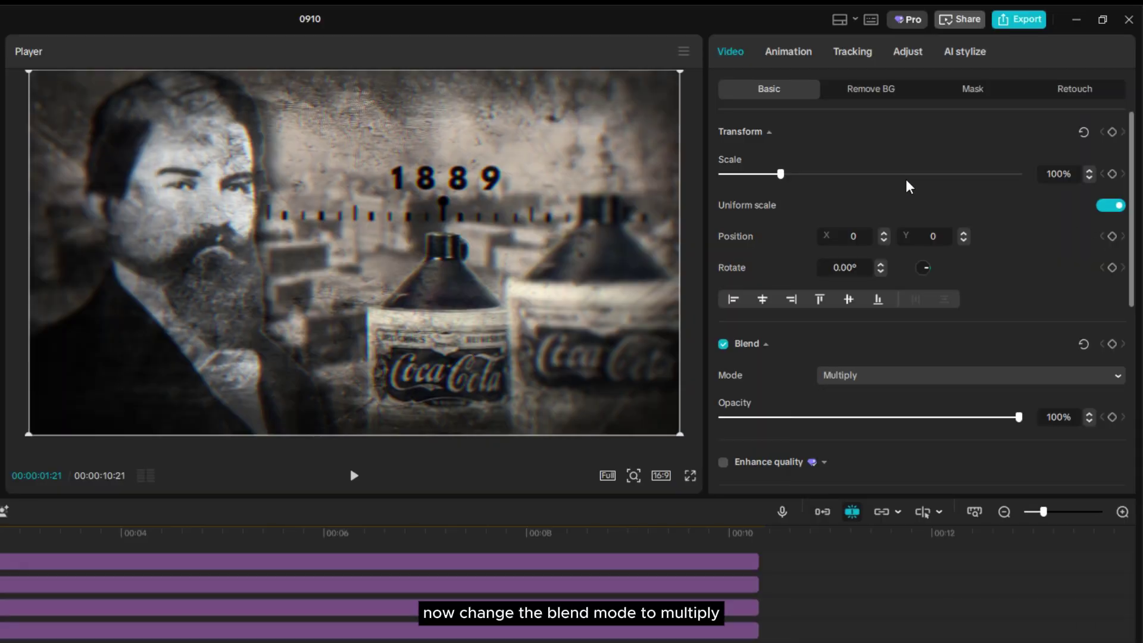
pyautogui.moveTo(1020, 423); pyautogui.dragTo(882, 421)
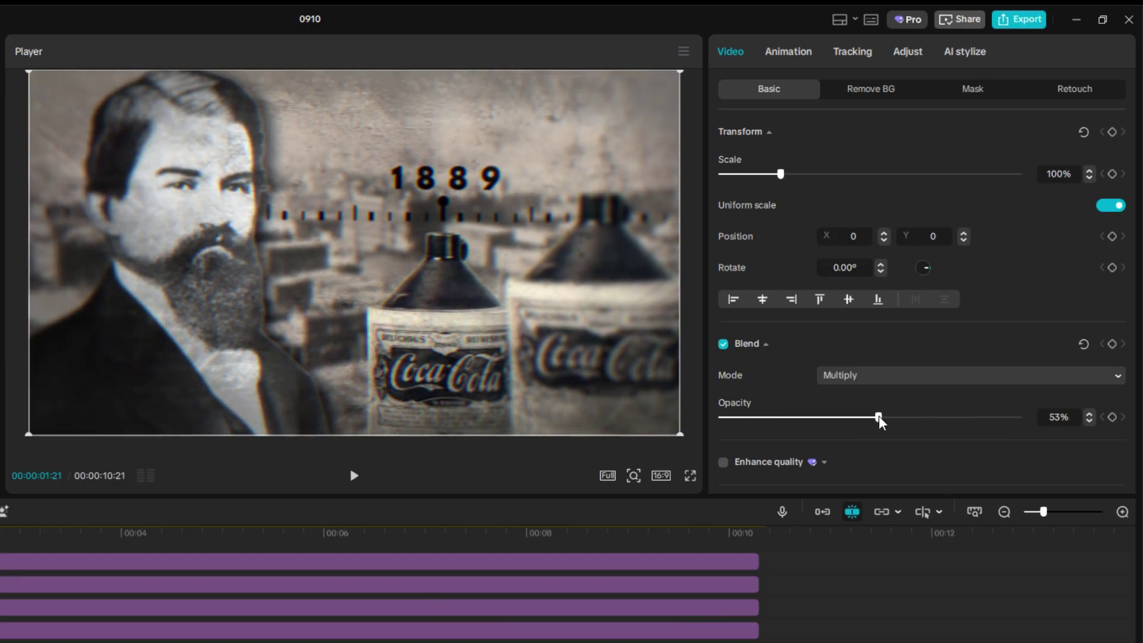
pyautogui.moveTo(881, 421); pyautogui.dragTo(871, 418)
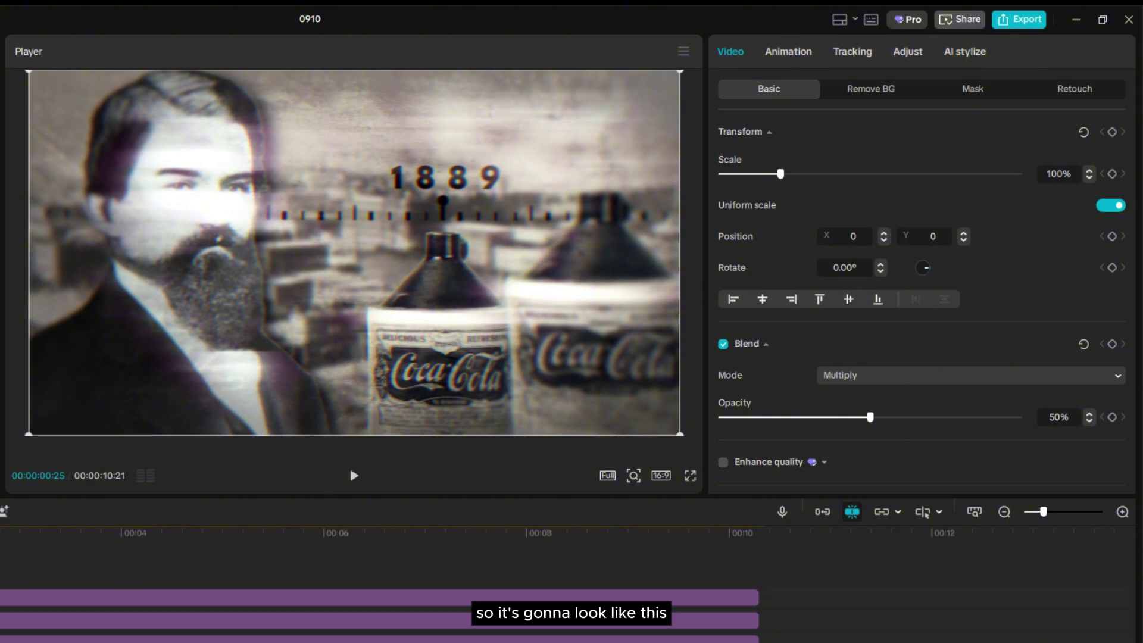
pyautogui.press('space')
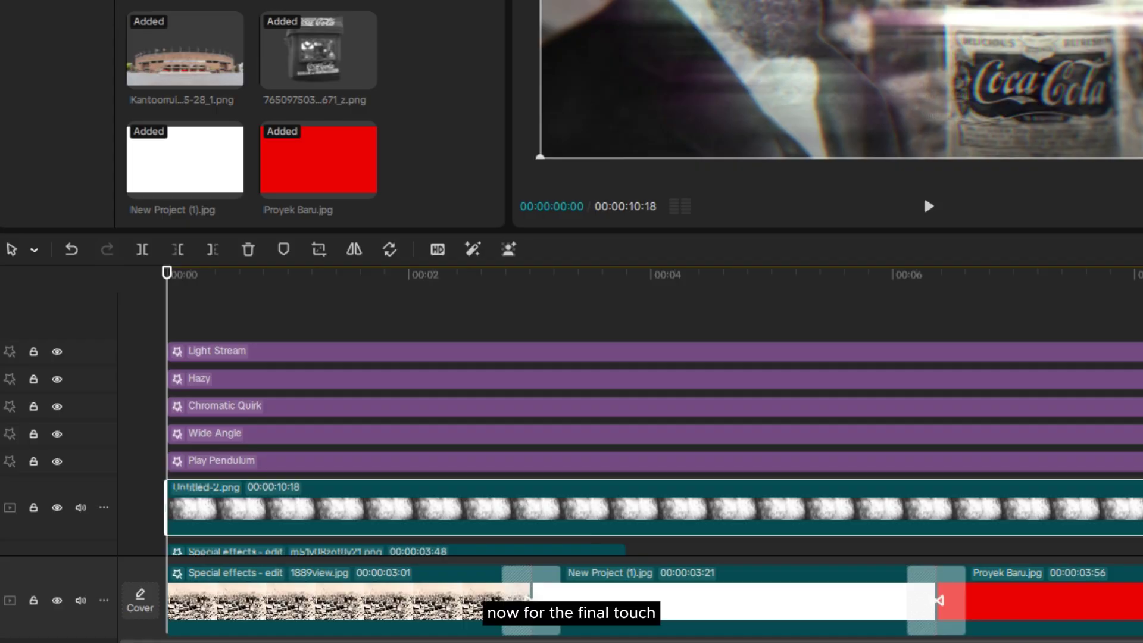
# Place the black image on a new track above all the effects and extend it to the end of the video
pyautogui.moveTo(924, 195); pyautogui.dragTo(409, 347)
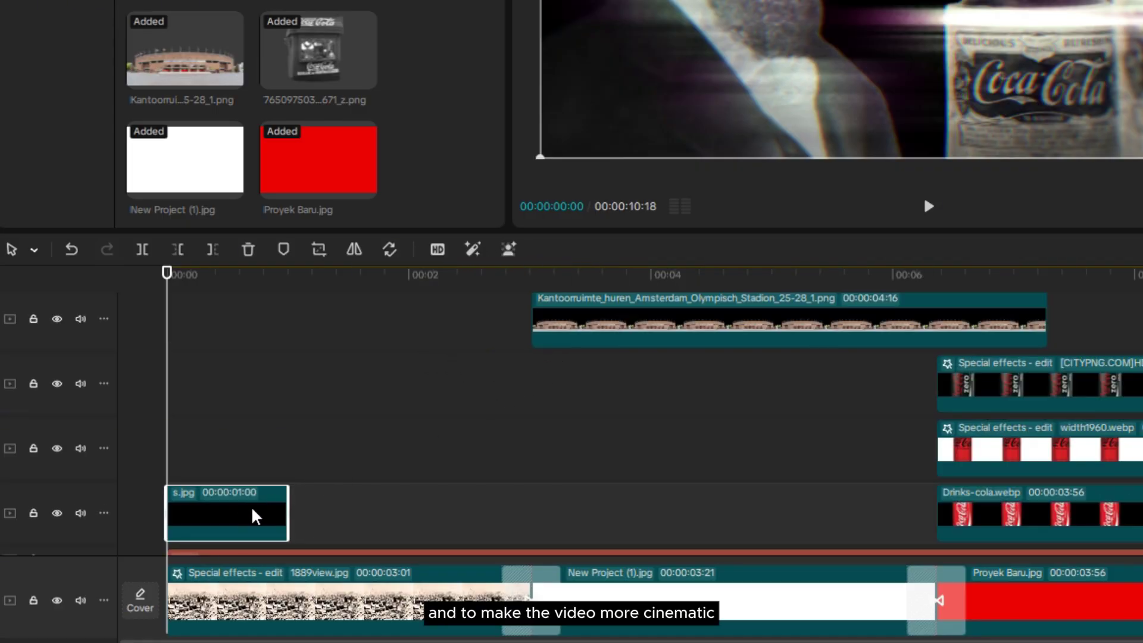
pyautogui.moveTo(256, 517); pyautogui.dragTo(199, 312)
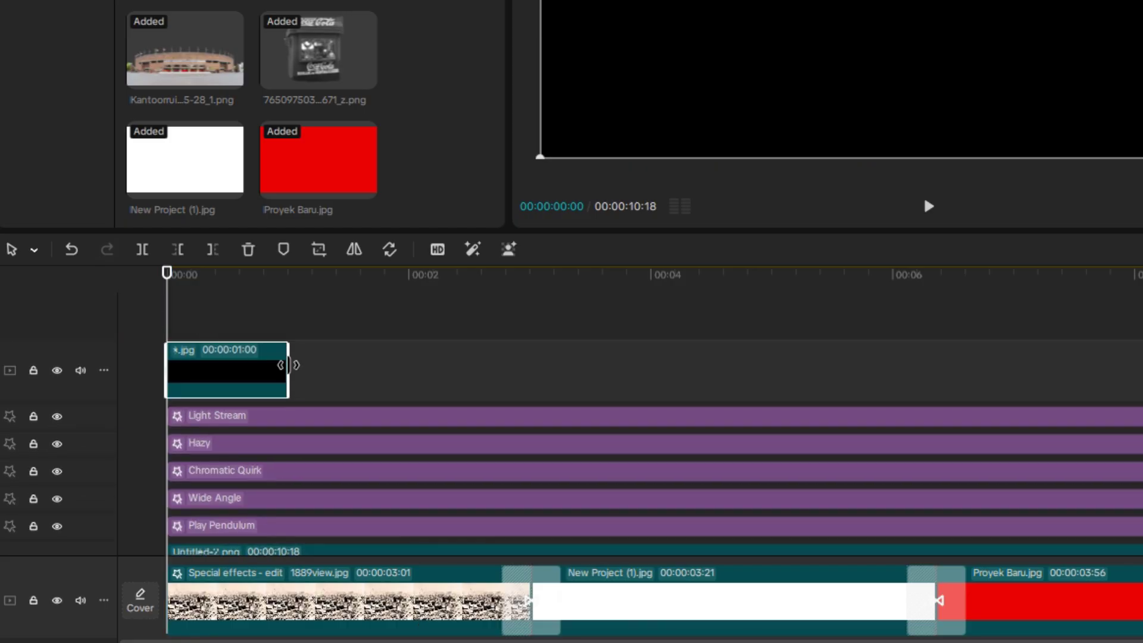
pyautogui.moveTo(288, 359); pyautogui.dragTo(1141, 408)
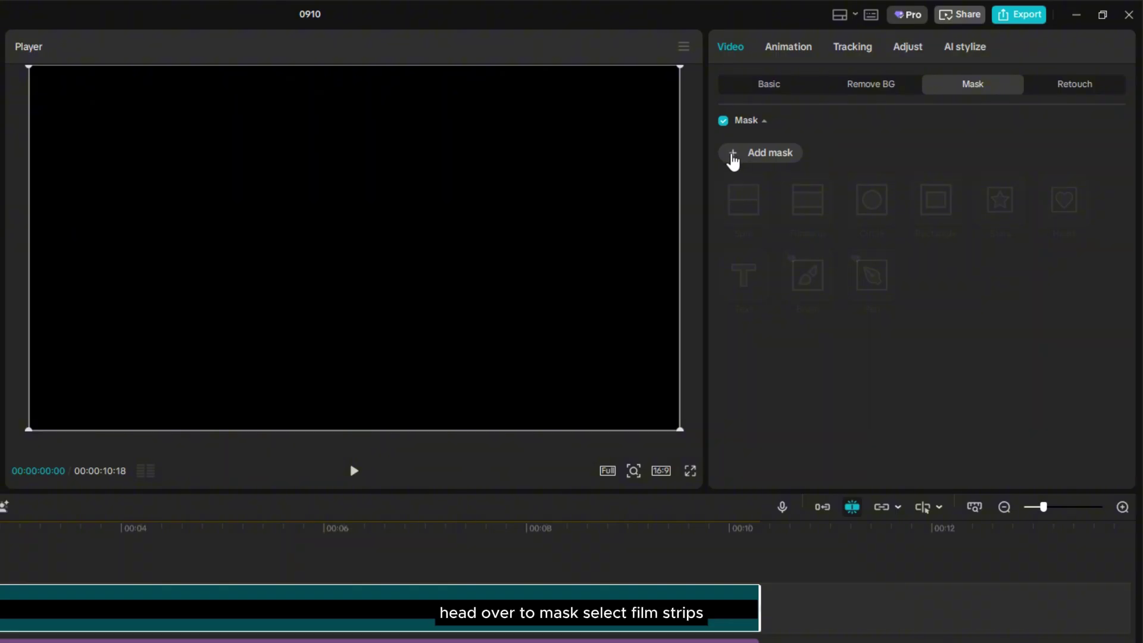
# Apply an inverted Filmstrip mask to the black clip and widen its opening to leave thin cinematic bars above and below the picture
pyautogui.click(732, 155)
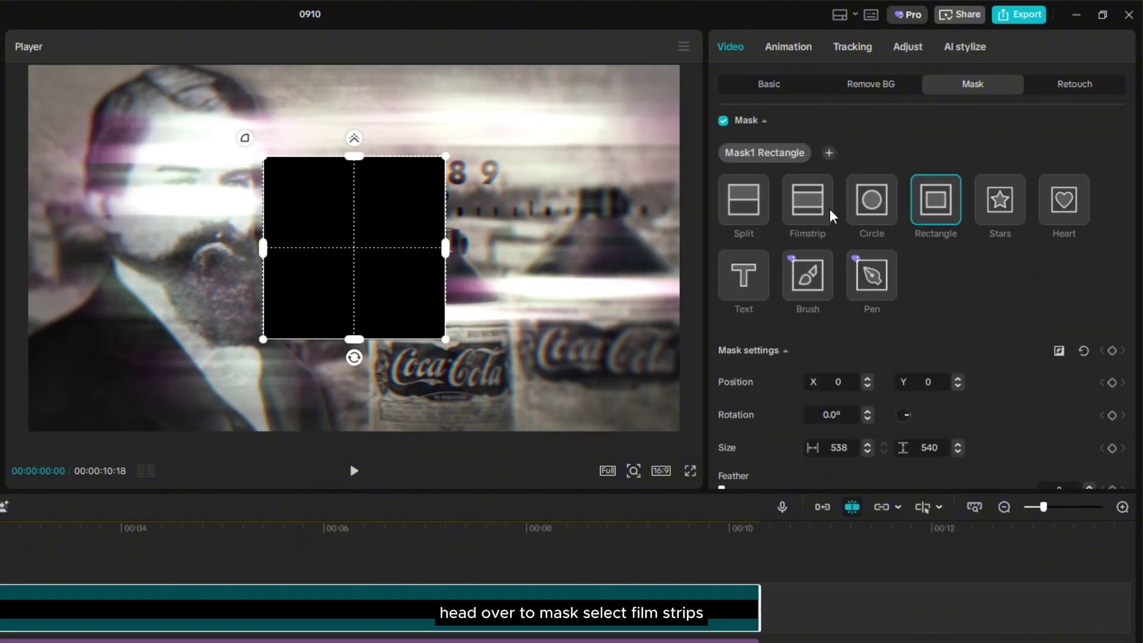
pyautogui.click(811, 208)
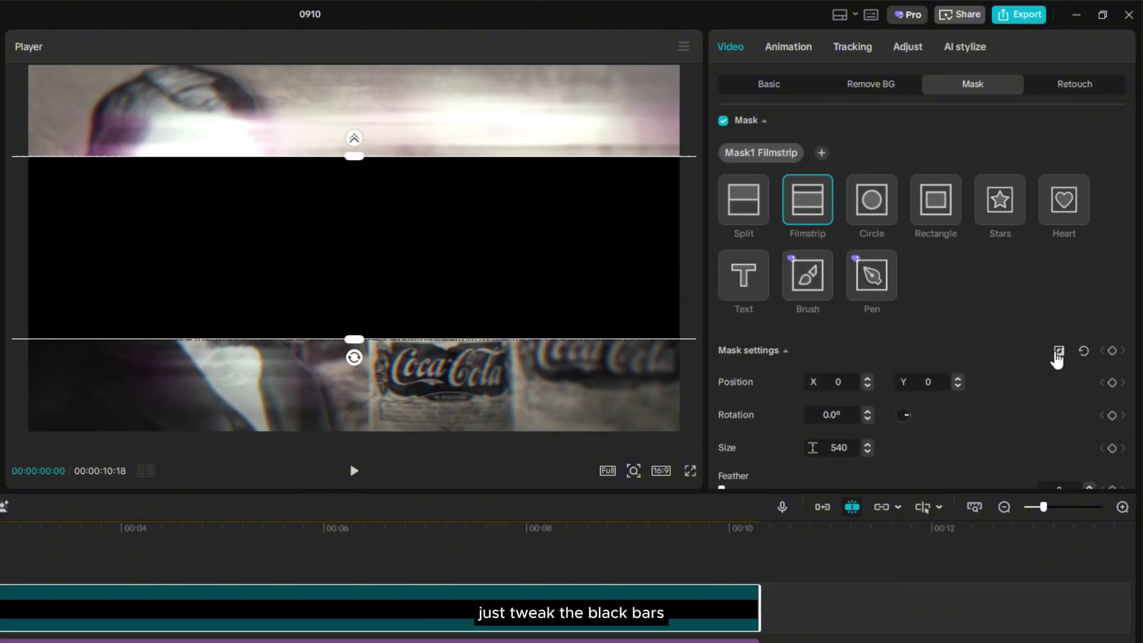
pyautogui.click(1060, 352)
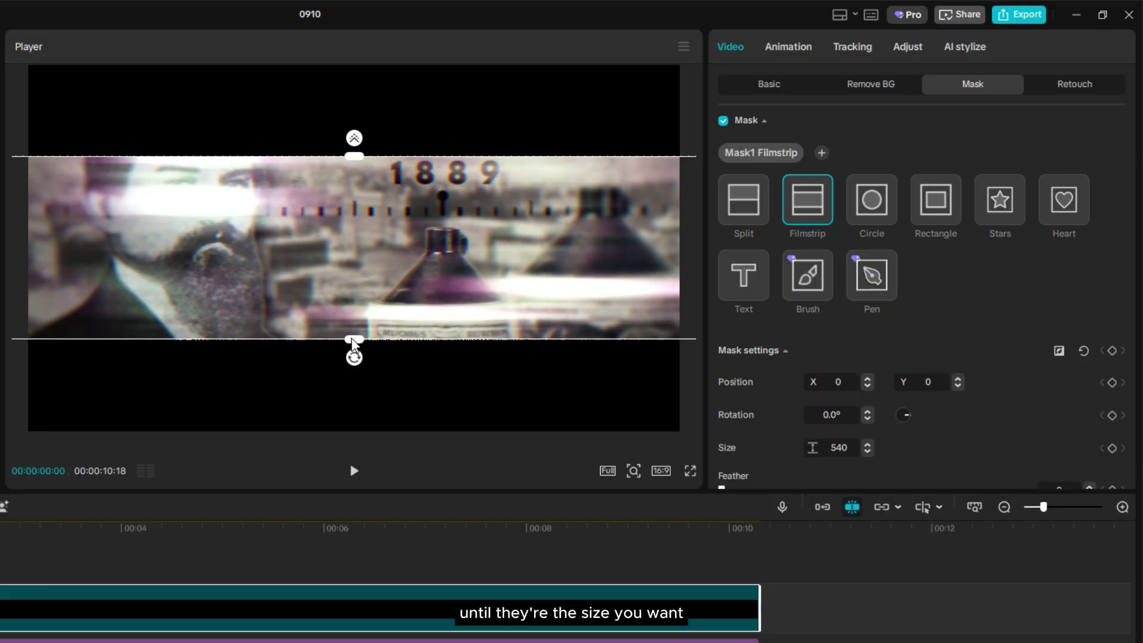
pyautogui.moveTo(354, 344); pyautogui.dragTo(345, 411)
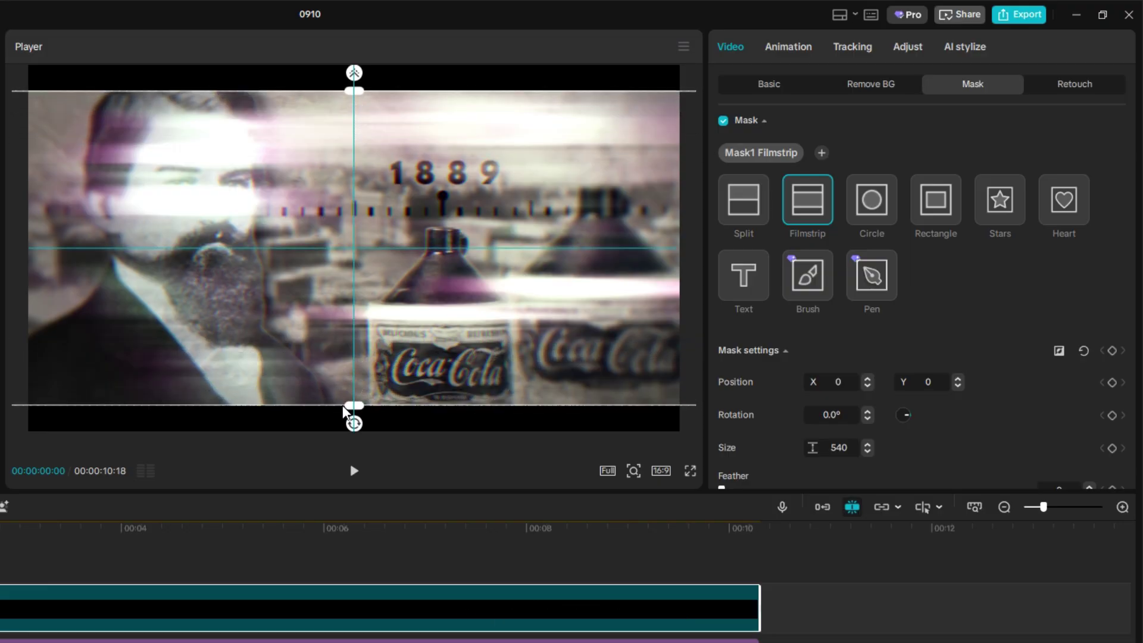